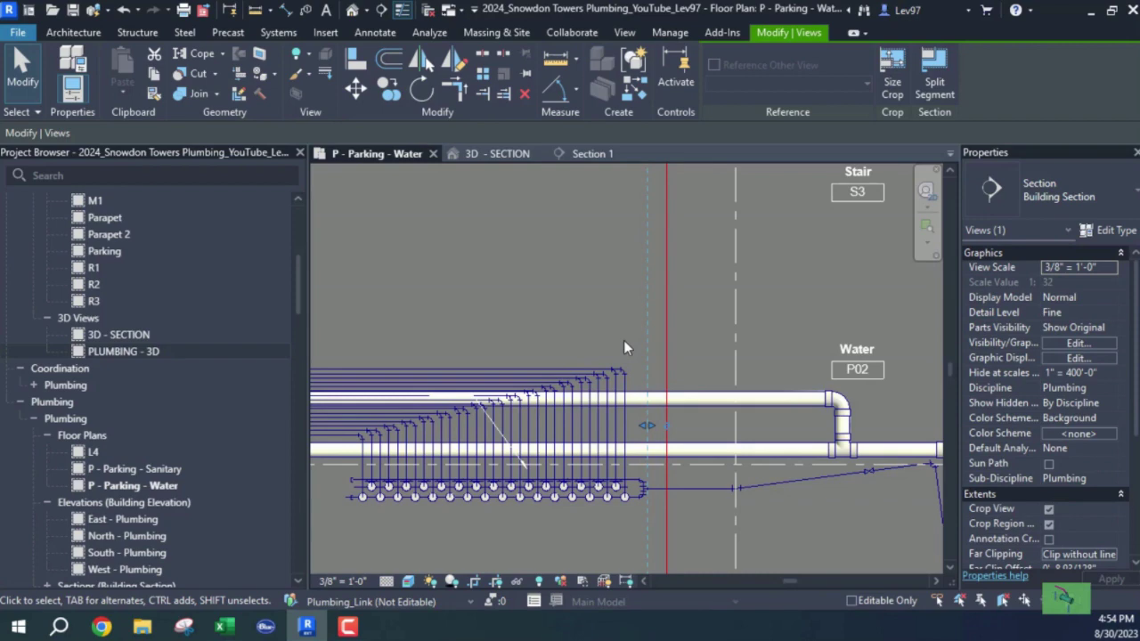
Step: Try hiding the linked Snowdon Towers Sample Plumbing.rvt model in the P - Parking - Water plan, and undo the change
{"action": "key", "text": "v"}
{"action": "key", "text": "g"}
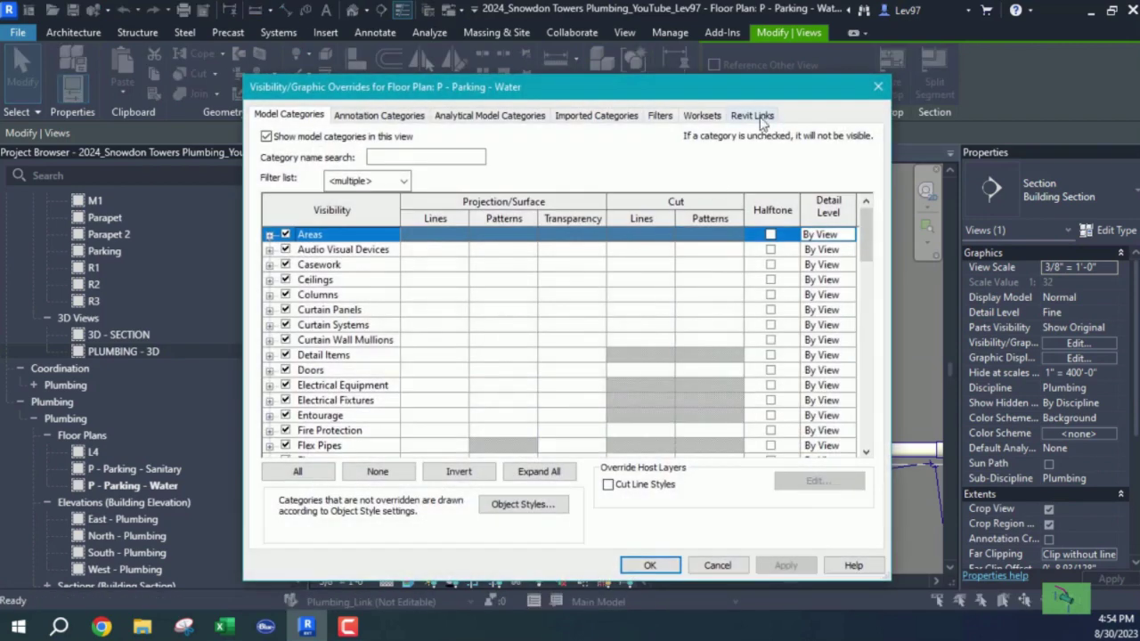
{"action": "left_click", "coordinate": [752, 116]}
{"action": "left_click", "coordinate": [283, 204]}
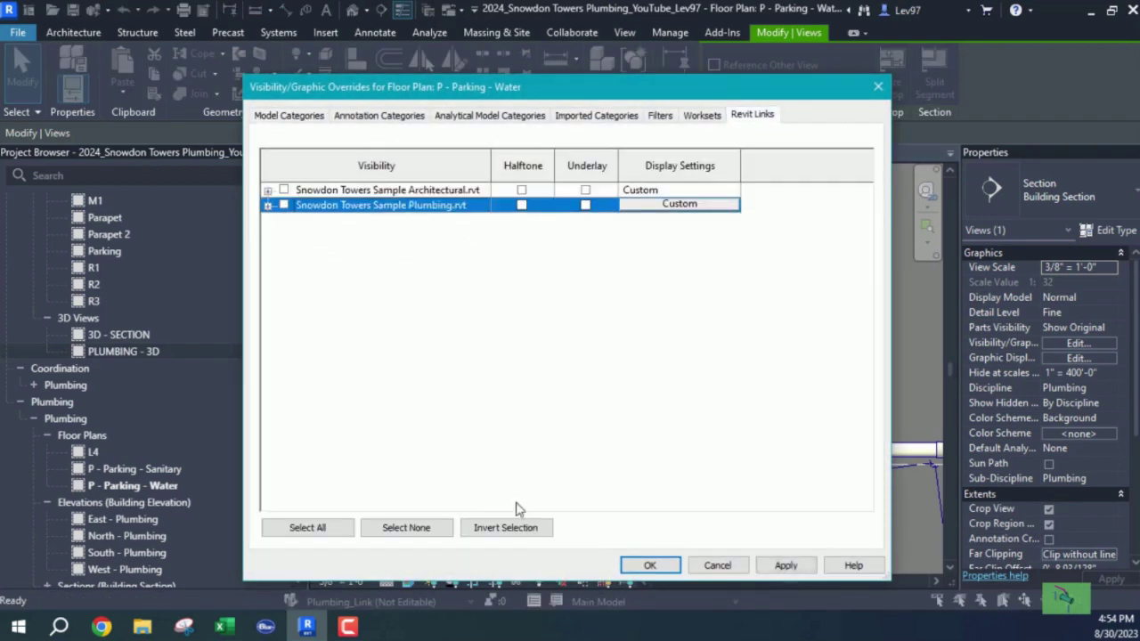
{"action": "left_click", "coordinate": [672, 558]}
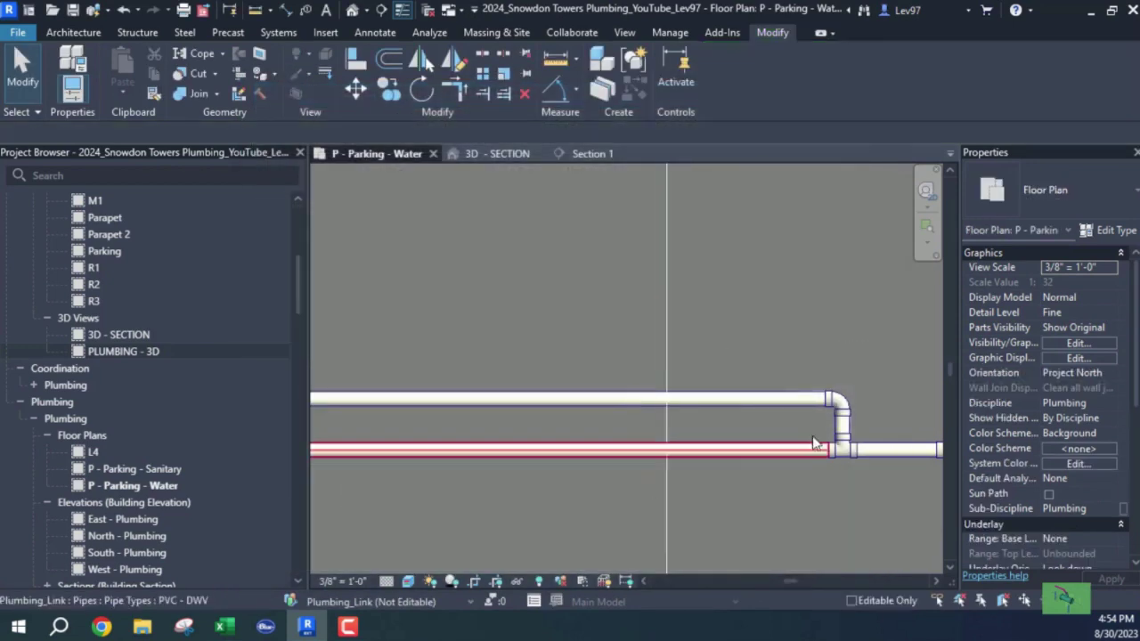
{"action": "left_click", "coordinate": [123, 10]}
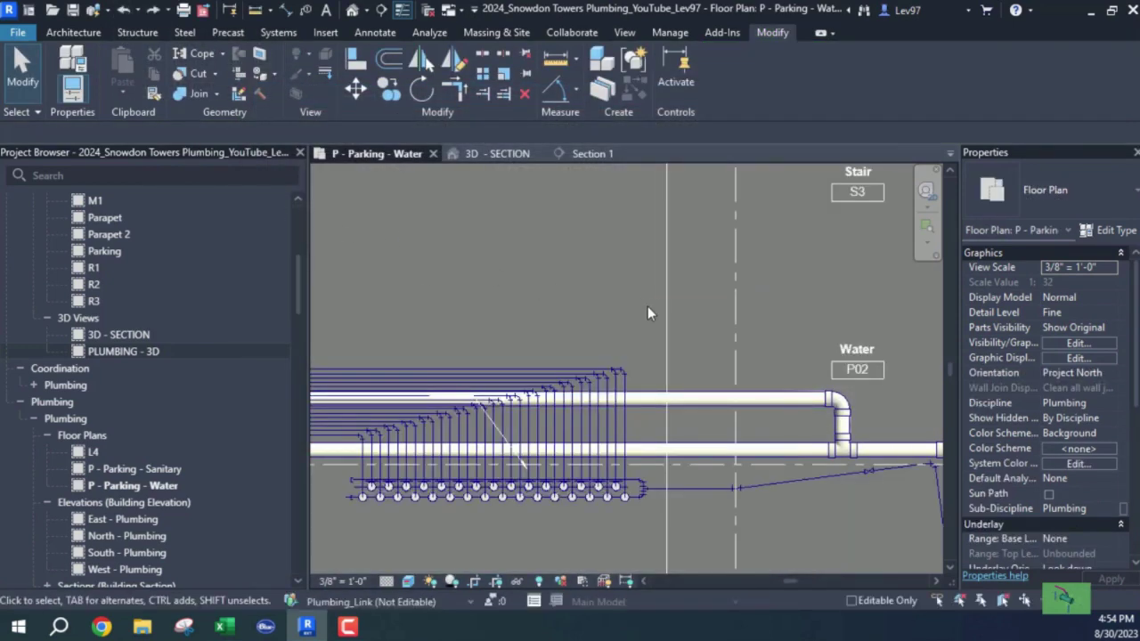
Step: Examine the water pipe runs across the parking plan, from the lower bank of risers to the upper bank and back
{"action": "middle_click_drag", "start_coordinate": [648, 308], "coordinate": [567, 320]}
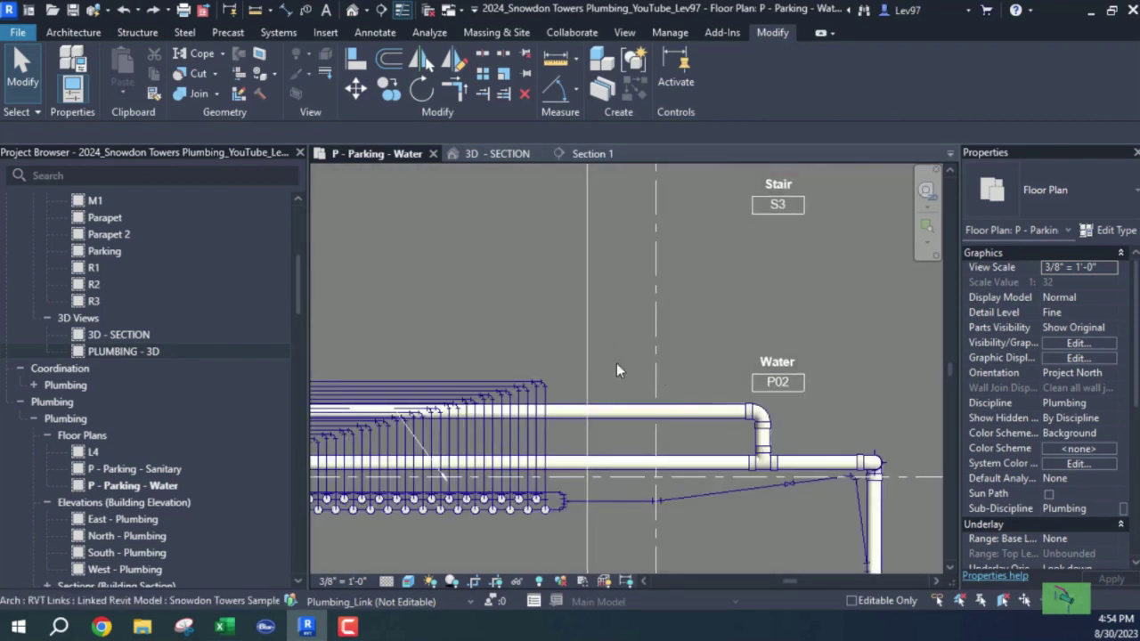
{"action": "scroll", "coordinate": [554, 383], "scroll_direction": "up", "scroll_amount": 5}
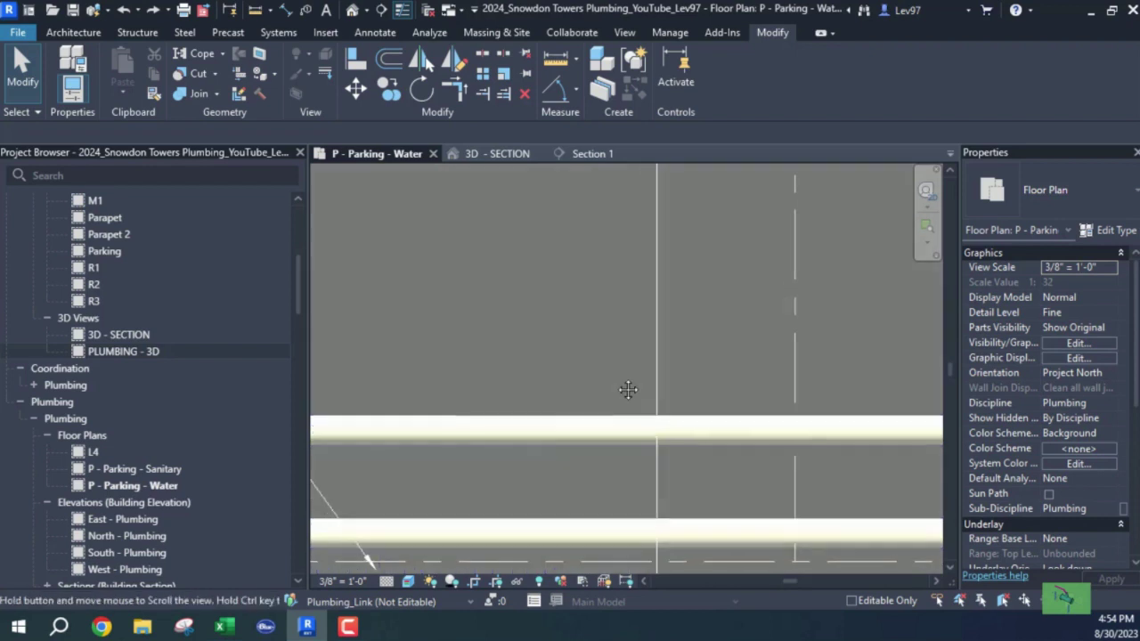
{"action": "middle_click_drag", "start_coordinate": [601, 398], "coordinate": [624, 291]}
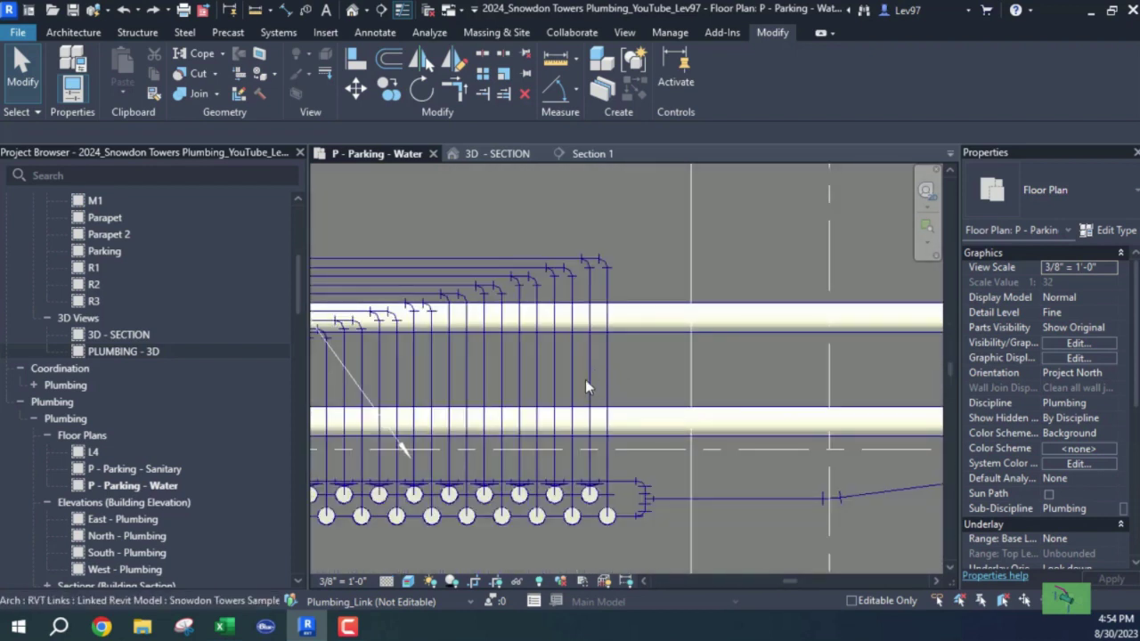
{"action": "middle_click_drag", "start_coordinate": [625, 328], "coordinate": [805, 452]}
{"action": "scroll", "coordinate": [634, 399], "scroll_direction": "down", "scroll_amount": 5}
{"action": "scroll", "coordinate": [626, 431], "scroll_direction": "down", "scroll_amount": 3}
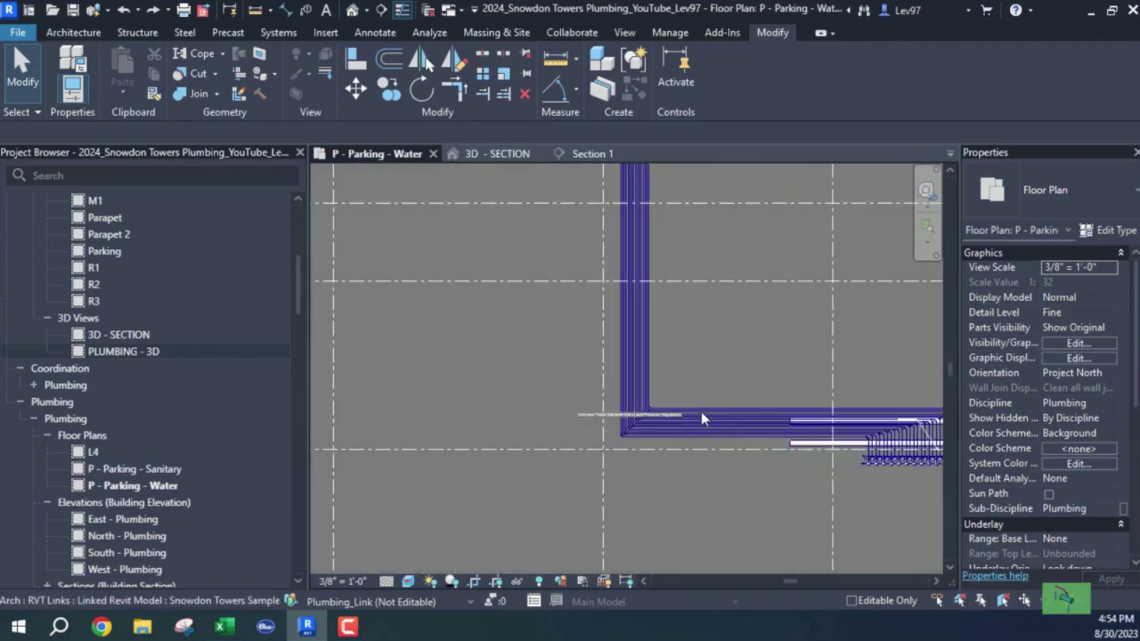
{"action": "scroll", "coordinate": [677, 386], "scroll_direction": "down", "scroll_amount": 2}
{"action": "middle_click_drag", "start_coordinate": [693, 362], "coordinate": [693, 598]}
{"action": "scroll", "coordinate": [652, 365], "scroll_direction": "up", "scroll_amount": 3}
{"action": "scroll", "coordinate": [672, 369], "scroll_direction": "up", "scroll_amount": 3}
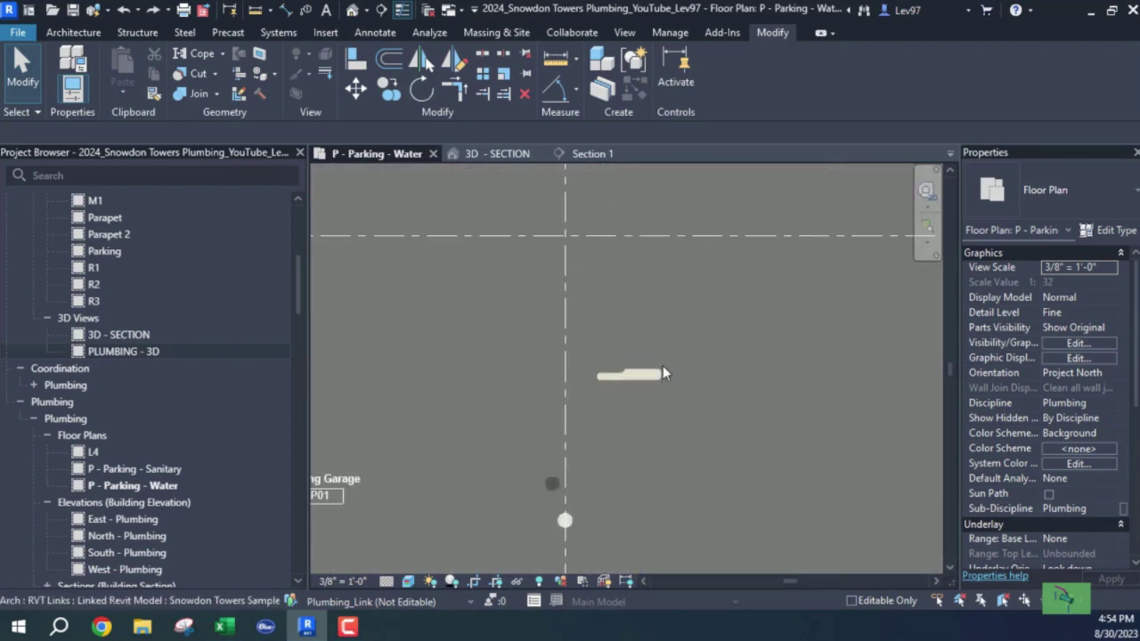
{"action": "scroll", "coordinate": [610, 366], "scroll_direction": "up", "scroll_amount": 1}
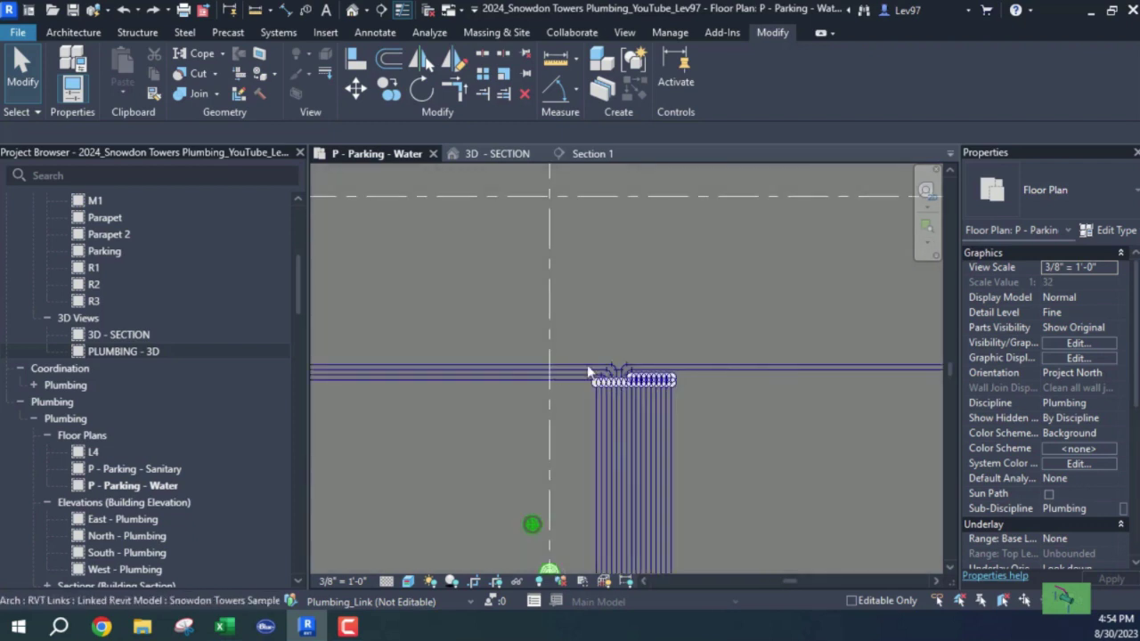
{"action": "scroll", "coordinate": [646, 380], "scroll_direction": "down", "scroll_amount": 1}
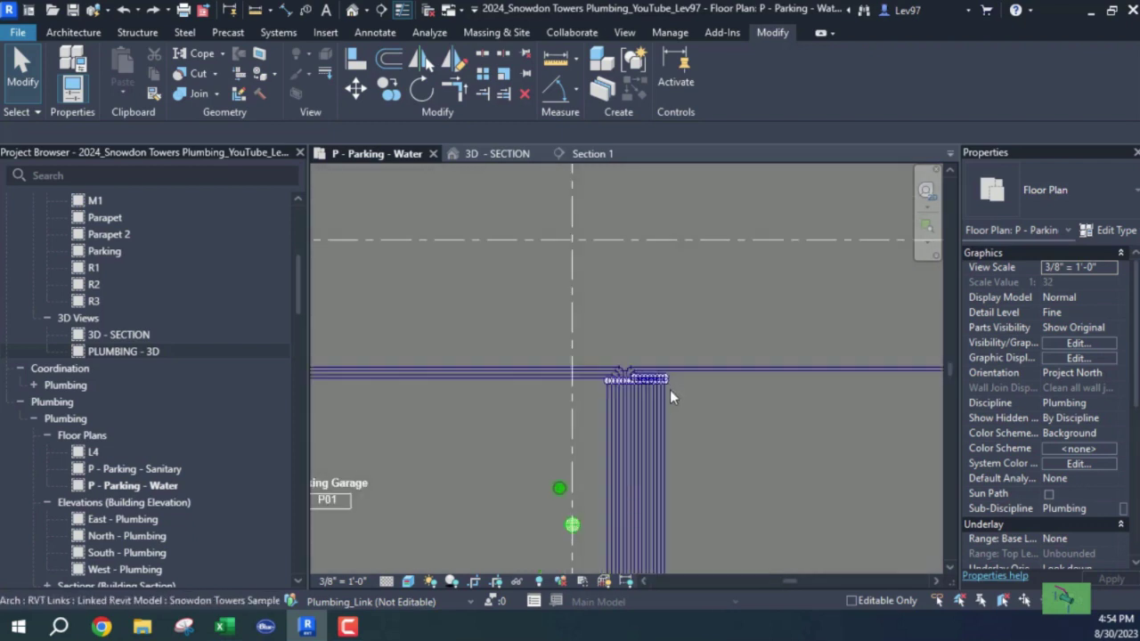
{"action": "scroll", "coordinate": [668, 392], "scroll_direction": "down", "scroll_amount": 1}
{"action": "middle_click_drag", "start_coordinate": [644, 398], "coordinate": [545, 337]}
{"action": "scroll", "coordinate": [568, 365], "scroll_direction": "down", "scroll_amount": 3}
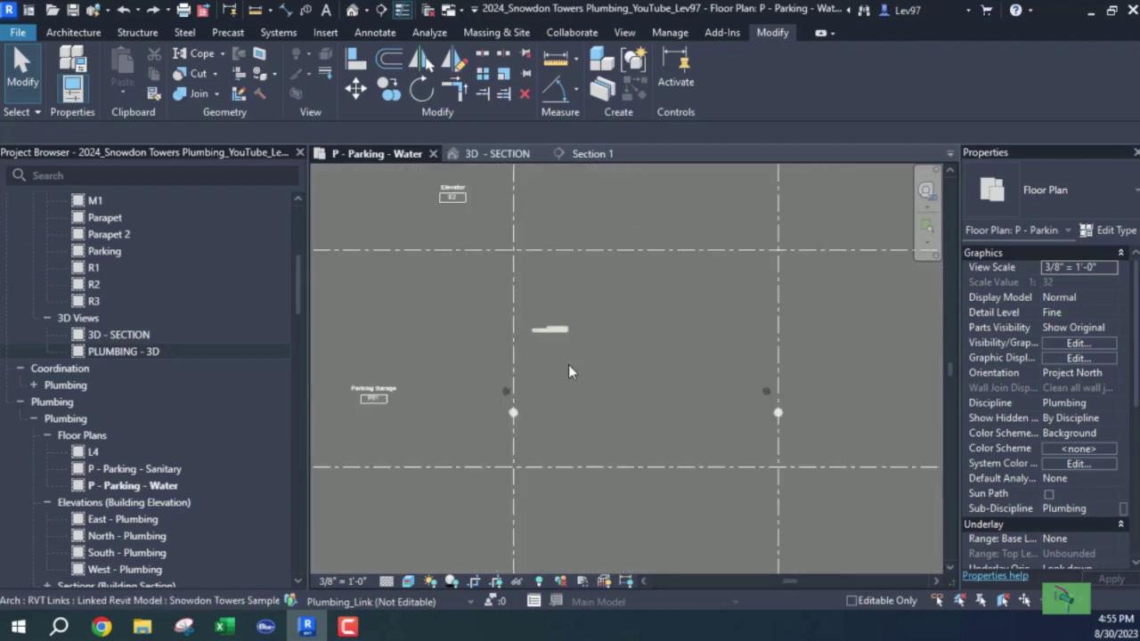
{"action": "middle_click_drag", "start_coordinate": [608, 462], "coordinate": [584, 431]}
{"action": "scroll", "coordinate": [614, 382], "scroll_direction": "up", "scroll_amount": 3}
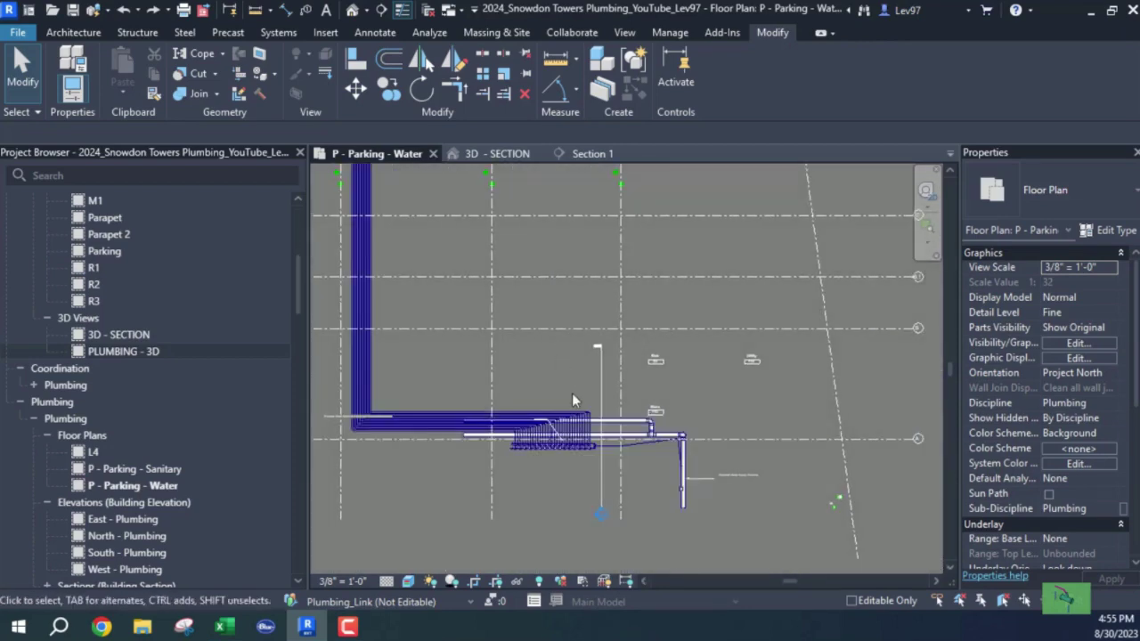
Step: Move the Section 1 line closer to the last vertical pipe runs of the lower riser bank
{"action": "scroll", "coordinate": [570, 415], "scroll_direction": "up", "scroll_amount": 4}
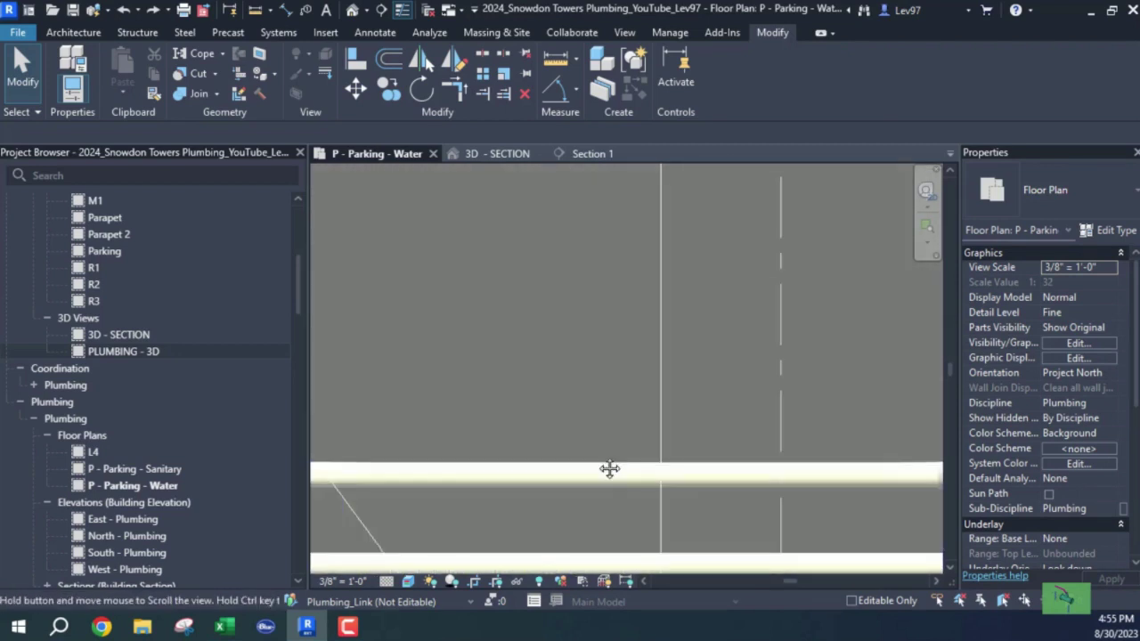
{"action": "scroll", "coordinate": [594, 428], "scroll_direction": "down", "scroll_amount": 2}
{"action": "left_click", "coordinate": [632, 424]}
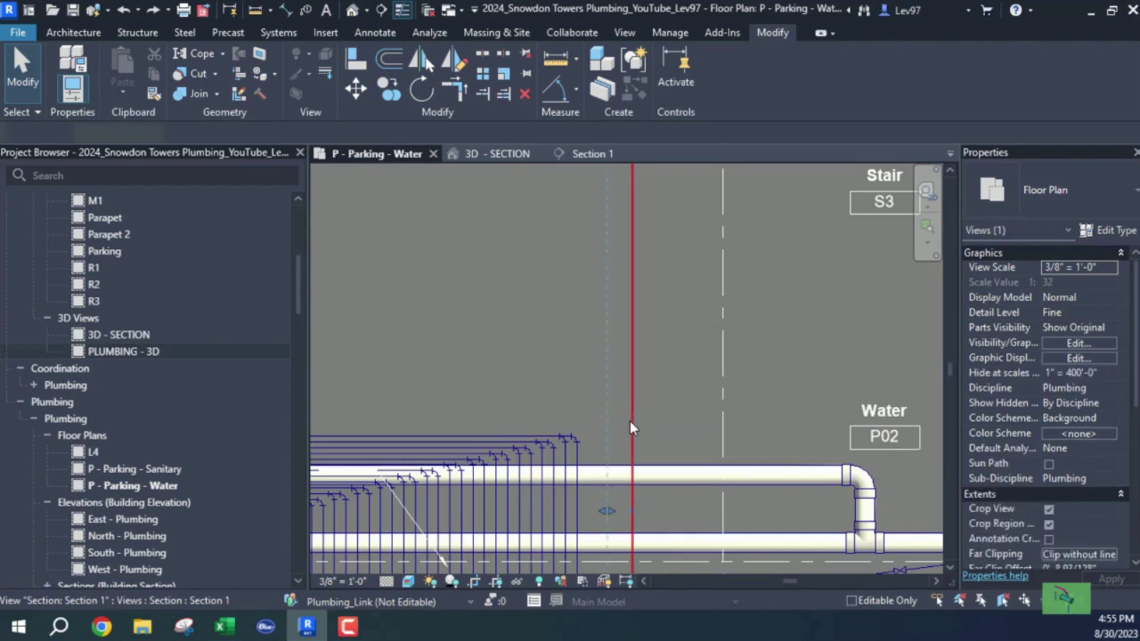
{"action": "left_click_drag", "start_coordinate": [629, 439], "coordinate": [578, 425]}
{"action": "scroll", "coordinate": [574, 445], "scroll_direction": "up", "scroll_amount": 2}
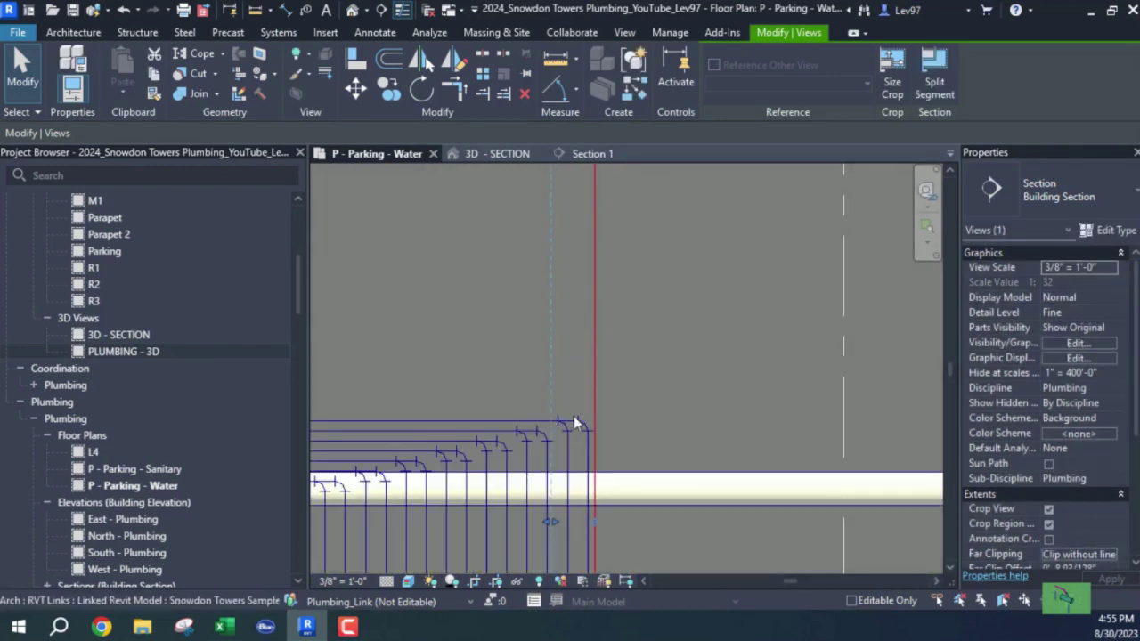
Step: Draw a short horizontal building section in the empty area above the lower pipe runs
{"action": "scroll", "coordinate": [670, 425], "scroll_direction": "down", "scroll_amount": 2}
{"action": "scroll", "coordinate": [670, 425], "scroll_direction": "down", "scroll_amount": 2}
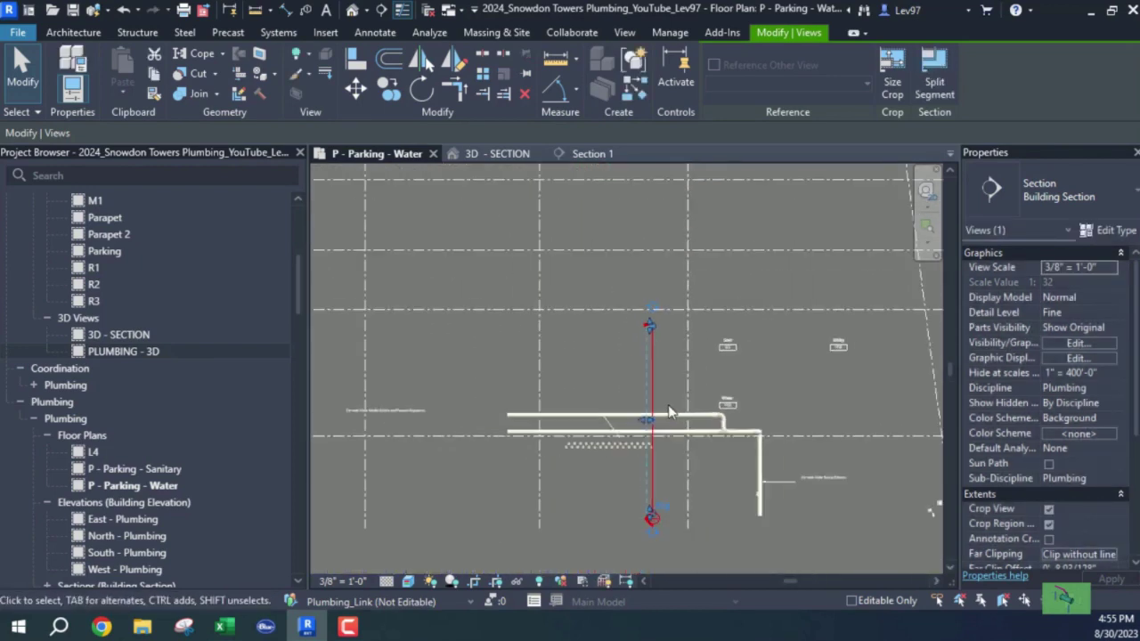
{"action": "left_click", "coordinate": [383, 16]}
{"action": "left_click", "coordinate": [581, 267]}
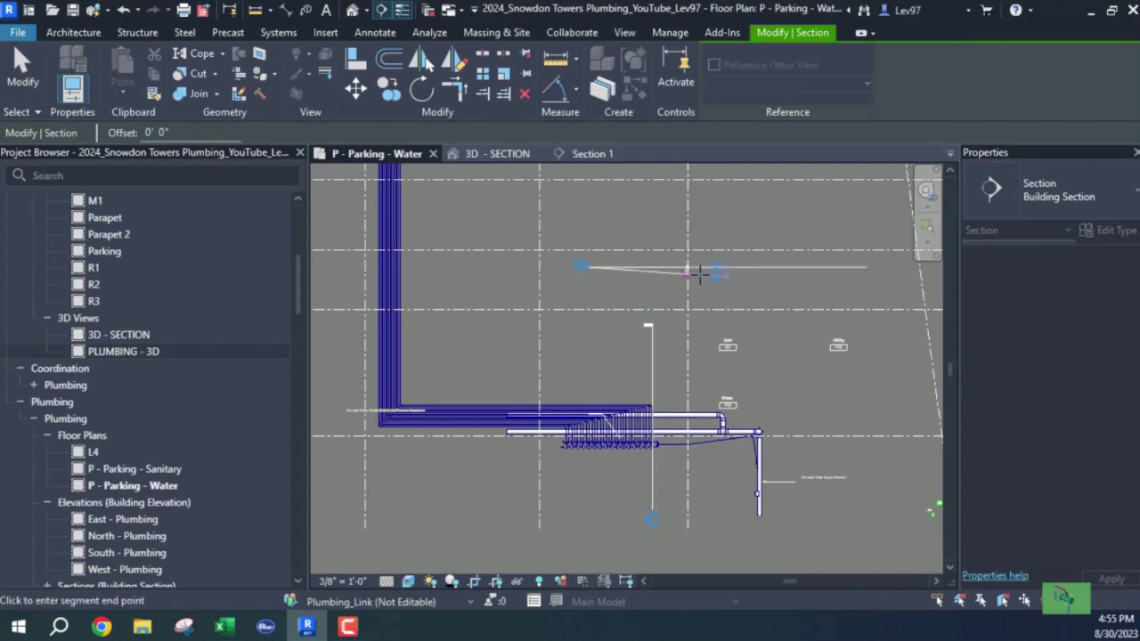
{"action": "left_click", "coordinate": [621, 266]}
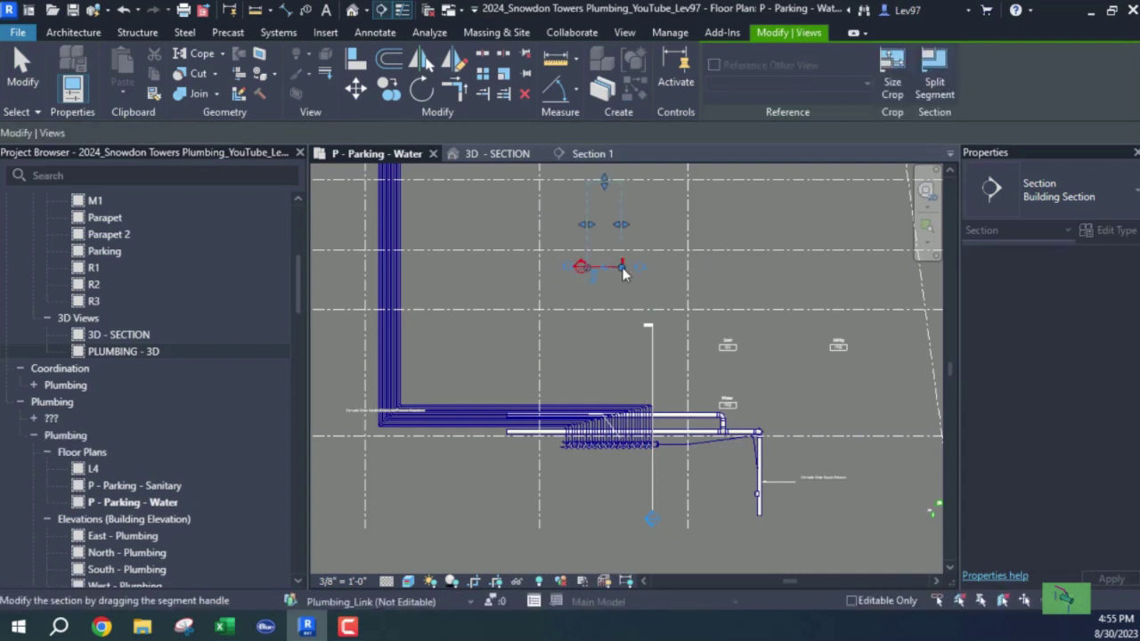
{"action": "key", "text": "Escape"}
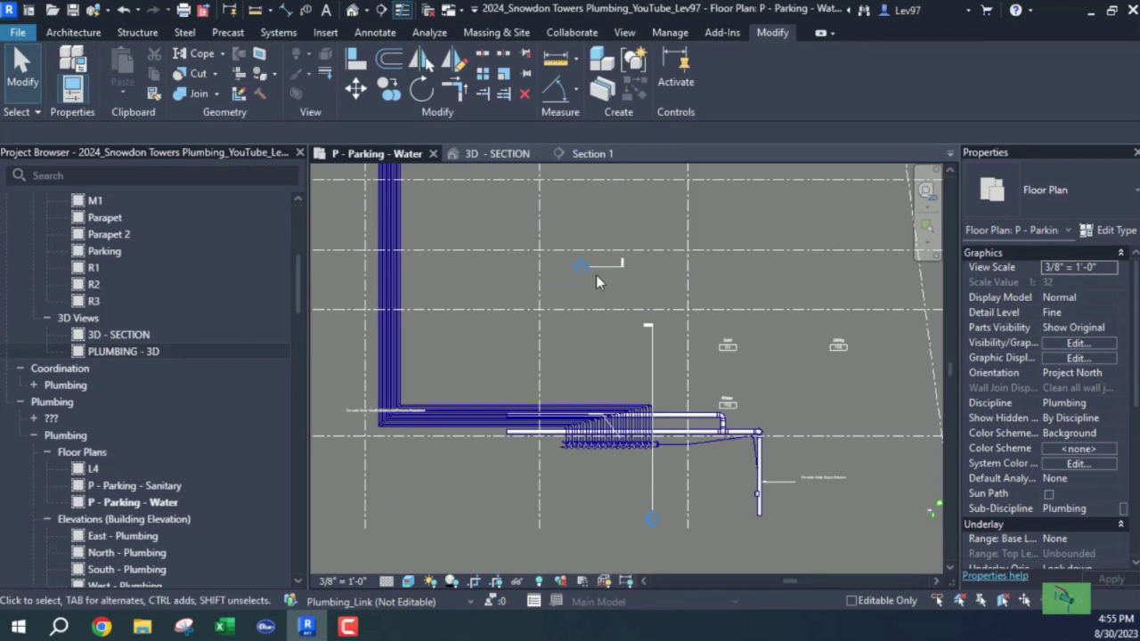
Step: Delete the short horizontal section and its section view
{"action": "left_click", "coordinate": [599, 267]}
{"action": "key", "text": "Delete"}
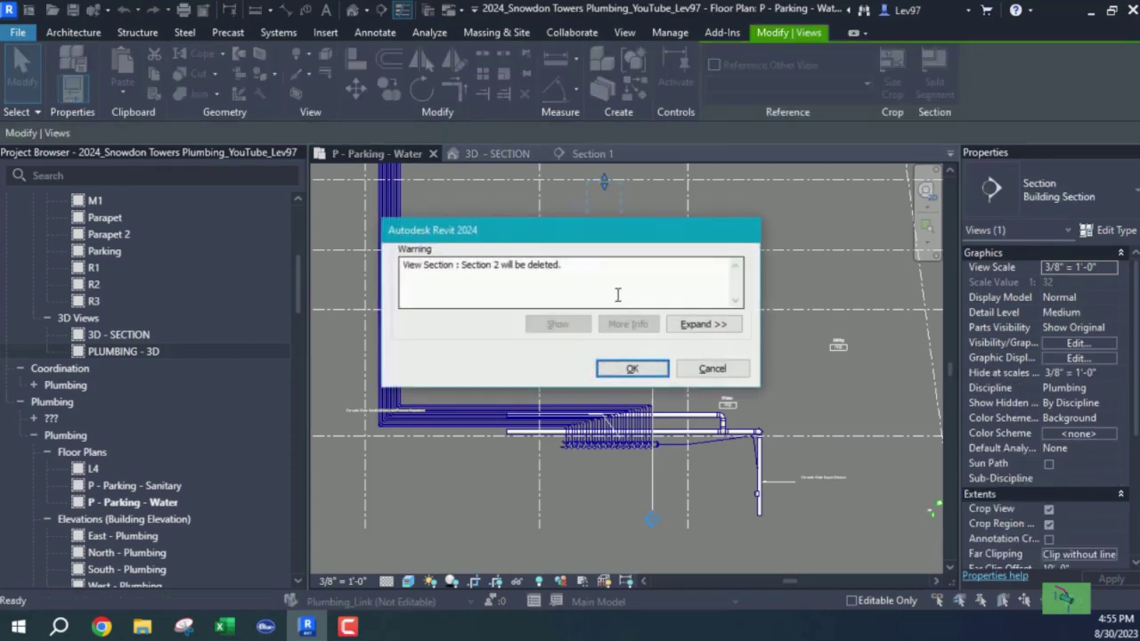
{"action": "left_click", "coordinate": [632, 369]}
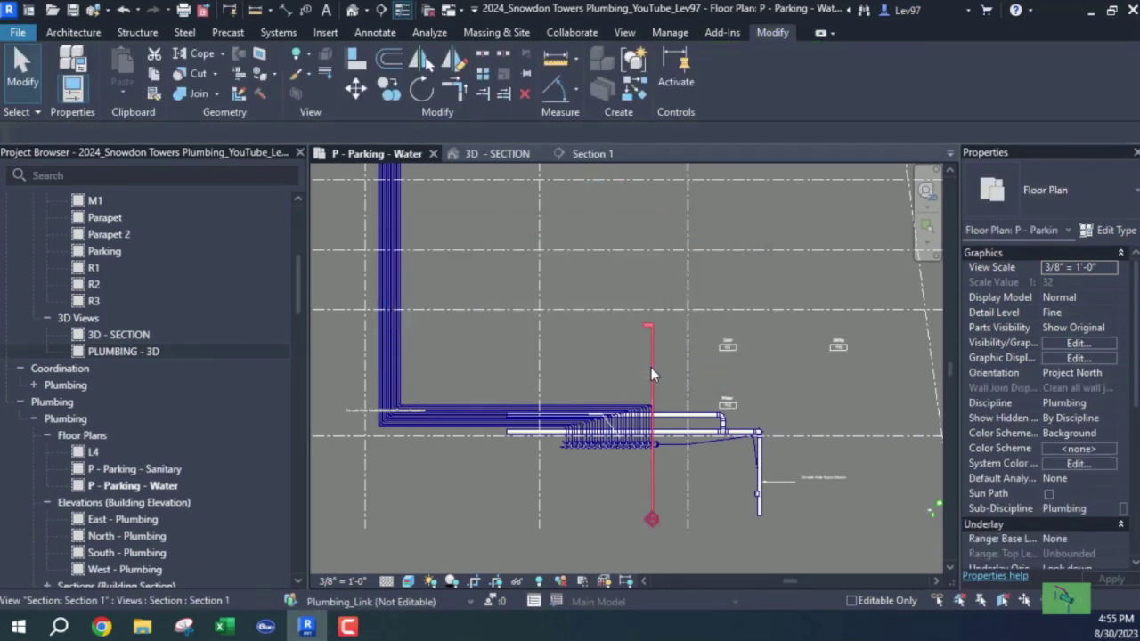
Step: Open the Section 1 view and examine the pipes and elbows it cuts through
{"action": "scroll", "coordinate": [633, 373], "scroll_direction": "up", "scroll_amount": 3}
{"action": "scroll", "coordinate": [631, 374], "scroll_direction": "up", "scroll_amount": 1}
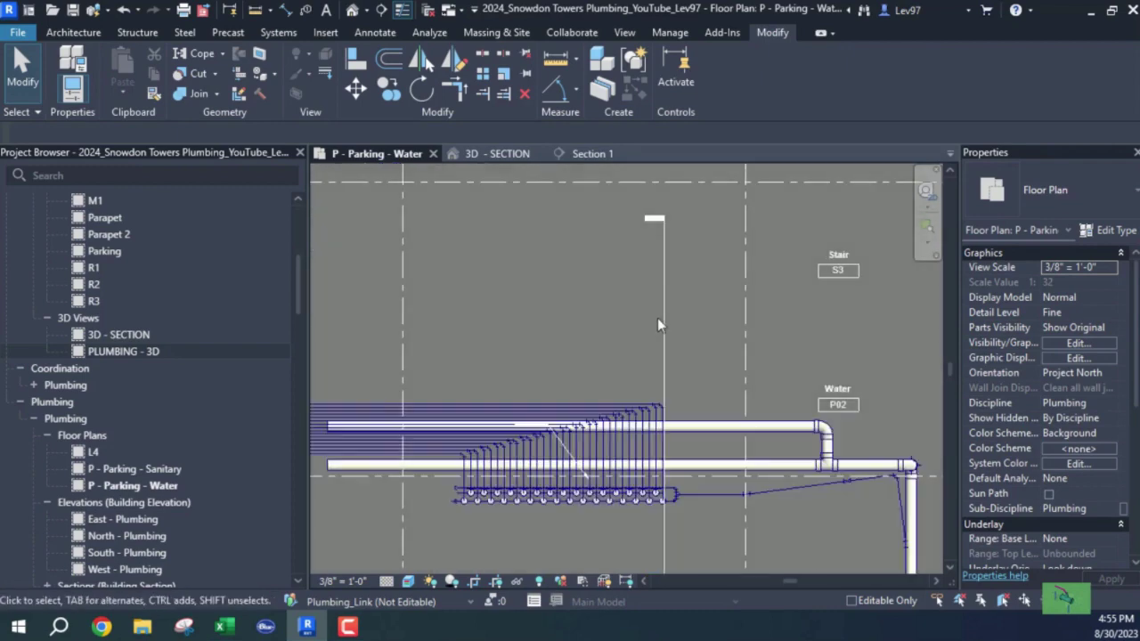
{"action": "left_click", "coordinate": [593, 154]}
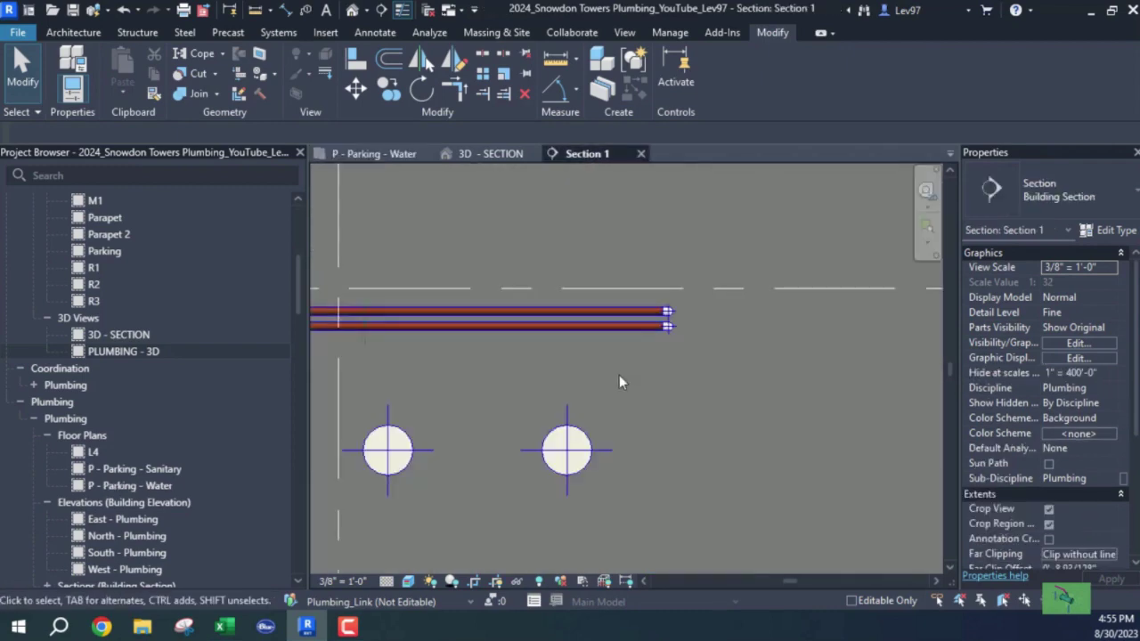
{"action": "scroll", "coordinate": [617, 362], "scroll_direction": "down", "scroll_amount": 1}
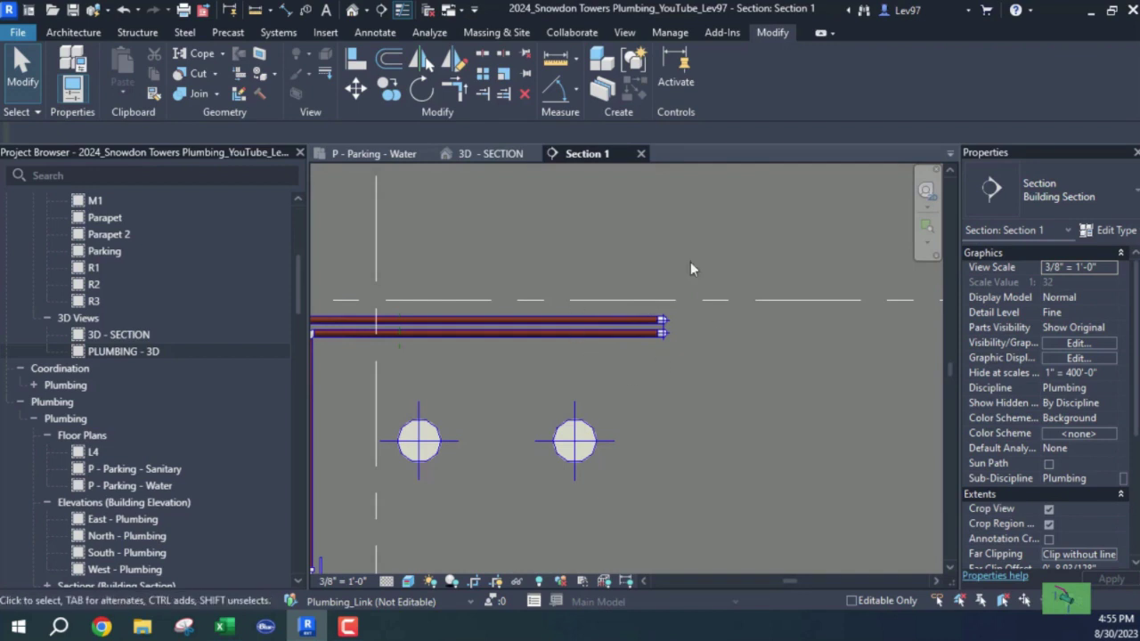
{"action": "middle_click_drag", "start_coordinate": [727, 357], "coordinate": [842, 384]}
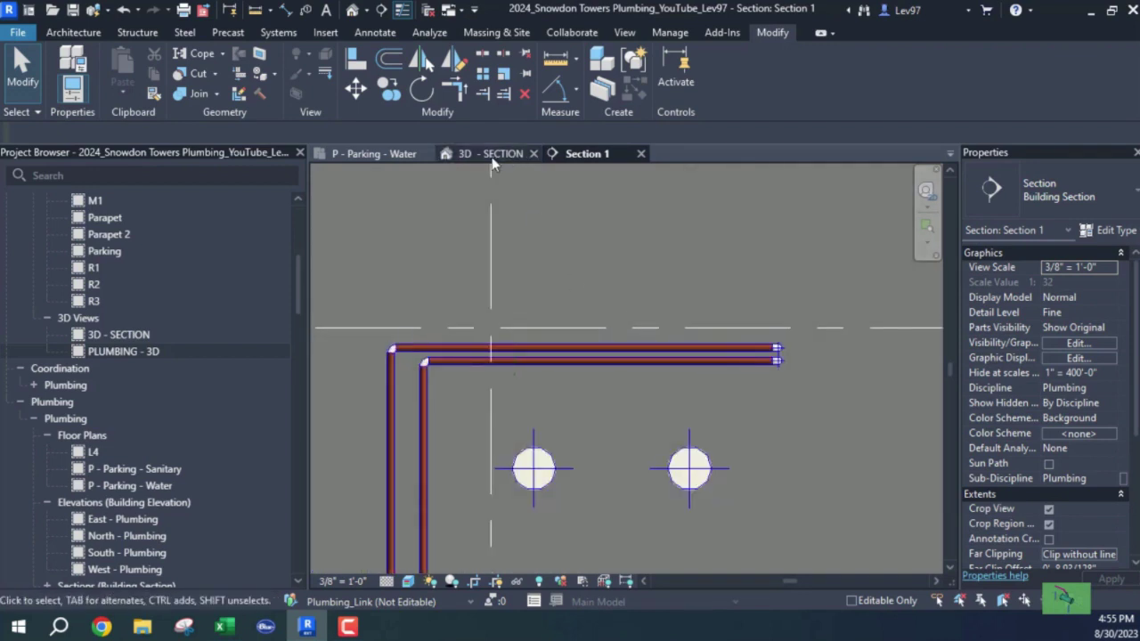
Step: In the P - Parking - Water plan, shorten Section 1's far clip depth so it encloses only the last two vertical pipe runs
{"action": "left_click", "coordinate": [381, 154]}
{"action": "scroll", "coordinate": [690, 349], "scroll_direction": "up", "scroll_amount": 4}
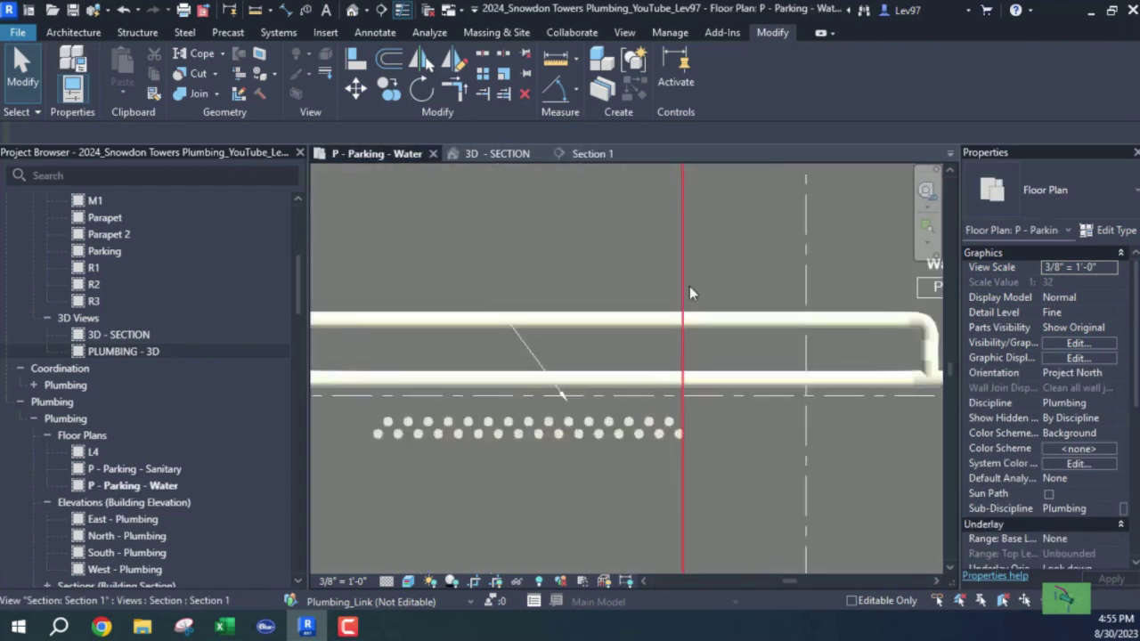
{"action": "scroll", "coordinate": [689, 303], "scroll_direction": "up", "scroll_amount": 2}
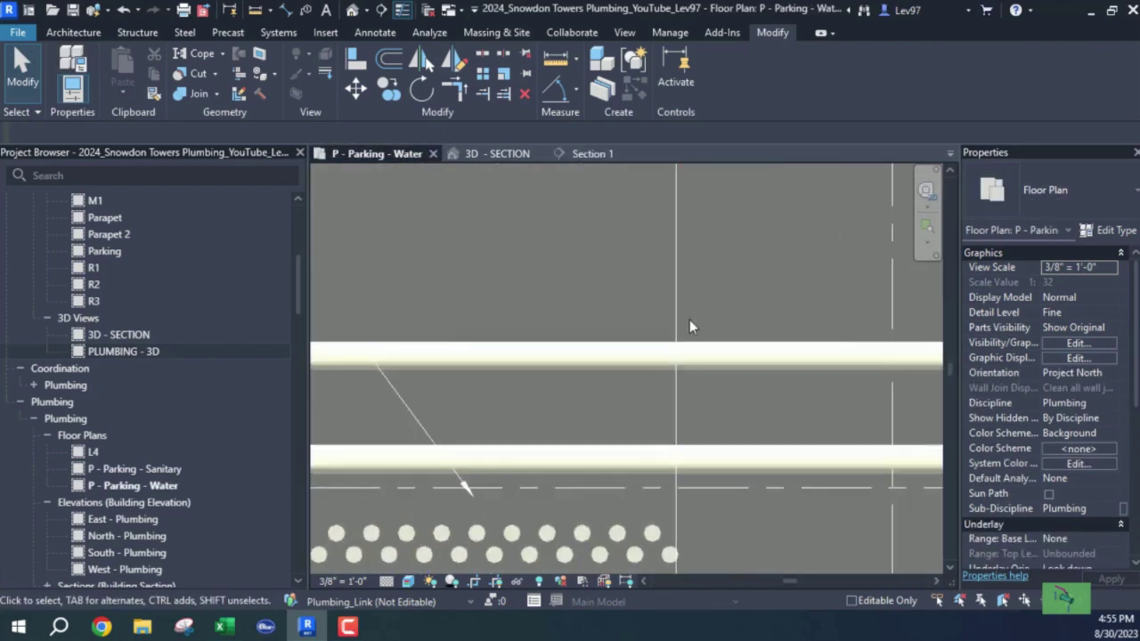
{"action": "left_click", "coordinate": [676, 276]}
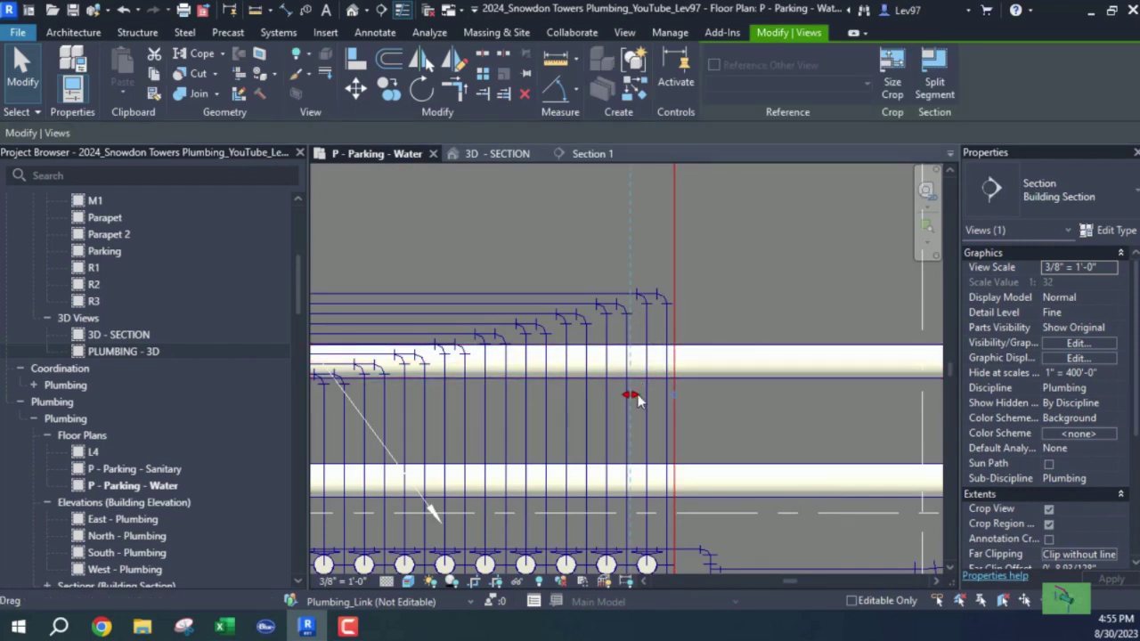
{"action": "mouse_move", "coordinate": [632, 394]}
{"action": "left_mouse_down"}
{"action": "mouse_move", "coordinate": [648, 397]}
{"action": "mouse_move", "coordinate": [638, 393]}
{"action": "left_mouse_up"}
{"action": "middle_click_drag", "start_coordinate": [696, 313], "coordinate": [626, 266]}
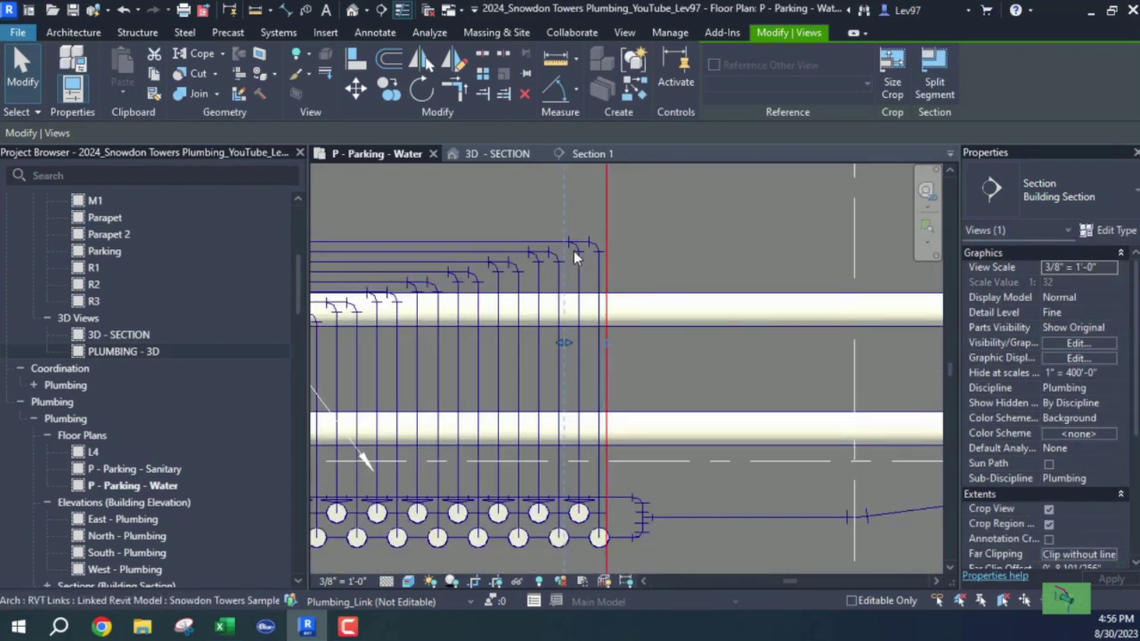
Step: Compare the pipes in Section 1 with those in the water plan, and open the 3D - SECTION view
{"action": "left_click", "coordinate": [592, 154]}
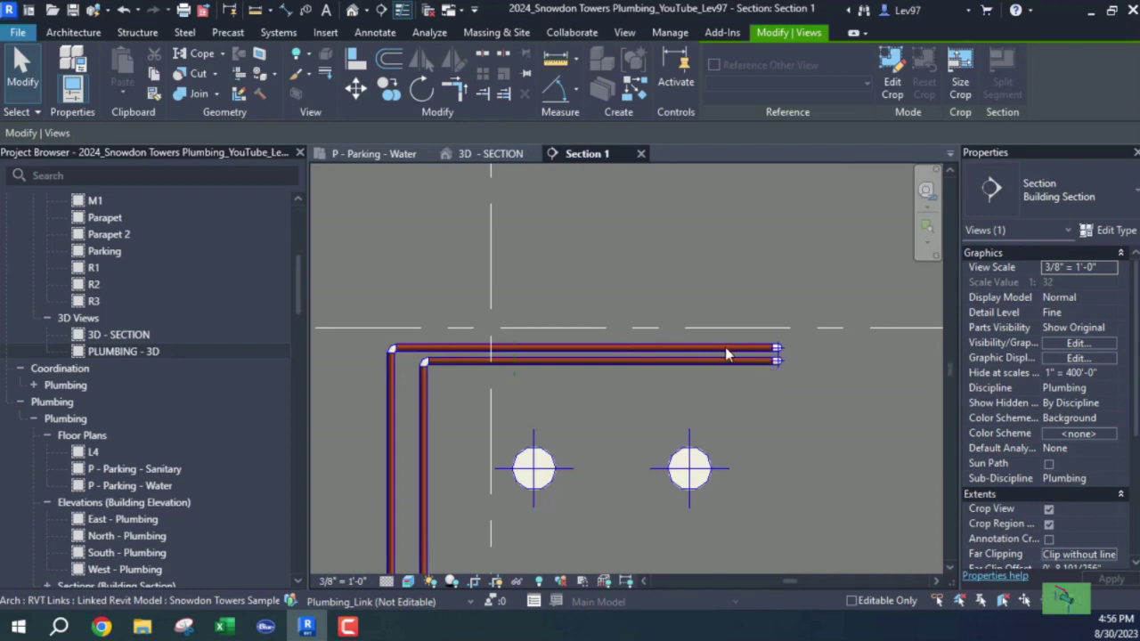
{"action": "left_click", "coordinate": [386, 153]}
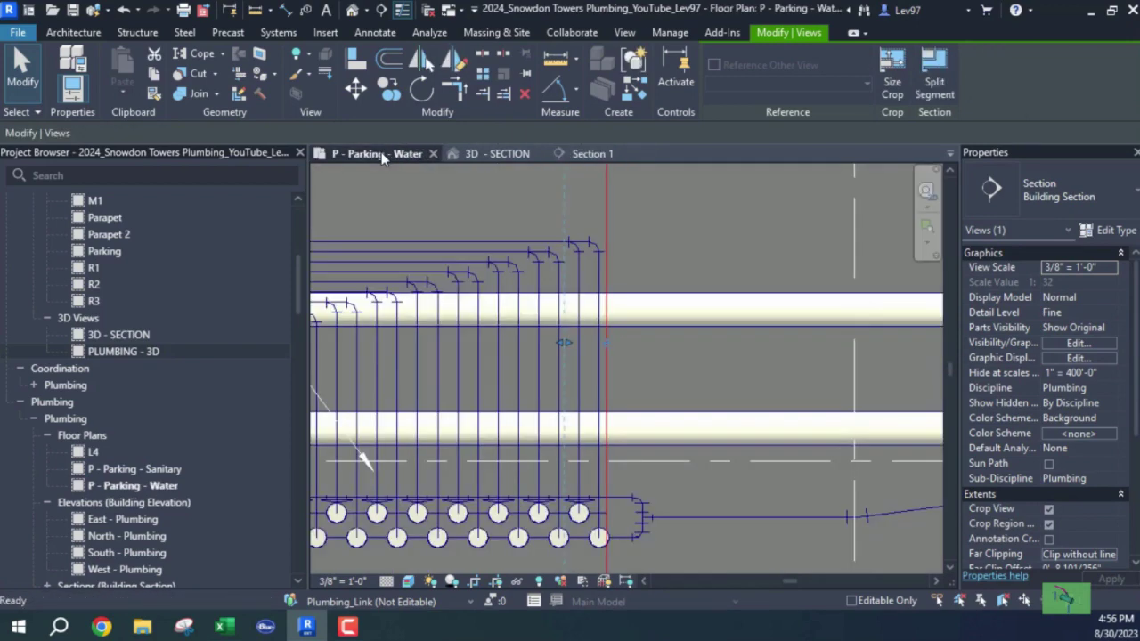
{"action": "scroll", "coordinate": [682, 379], "scroll_direction": "down", "scroll_amount": 1}
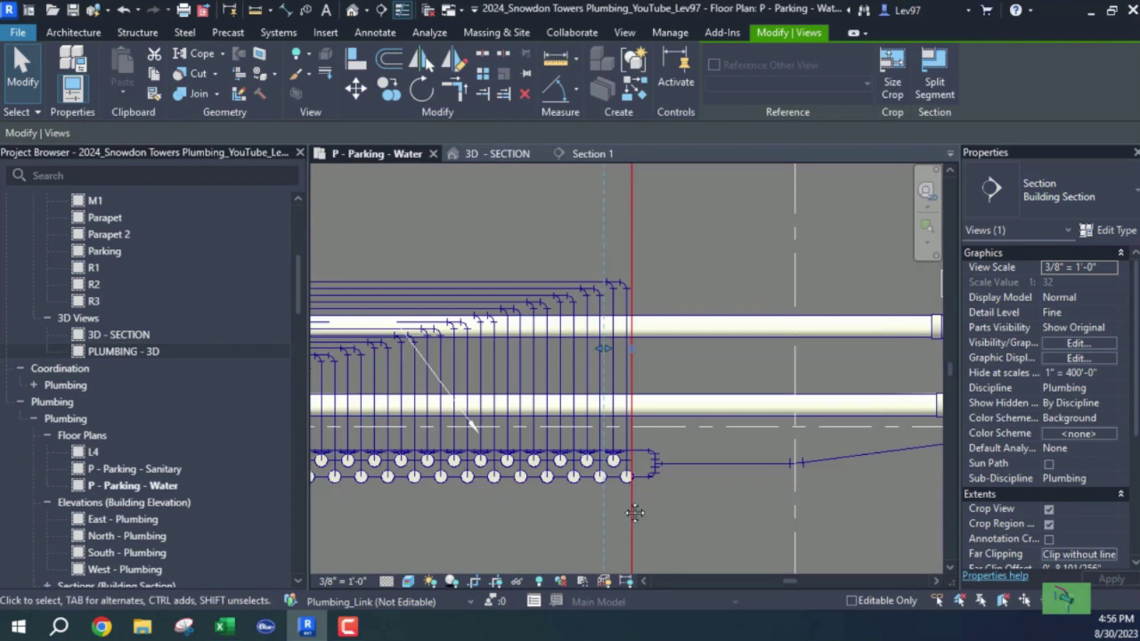
{"action": "middle_click_drag", "start_coordinate": [634, 510], "coordinate": [519, 520]}
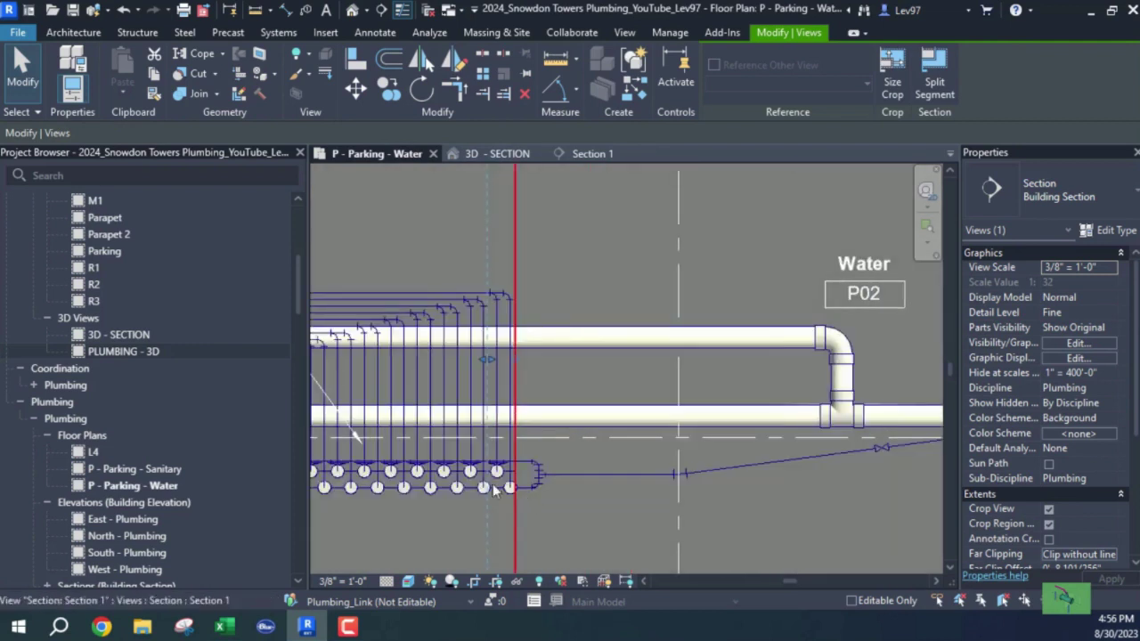
{"action": "left_click", "coordinate": [489, 153]}
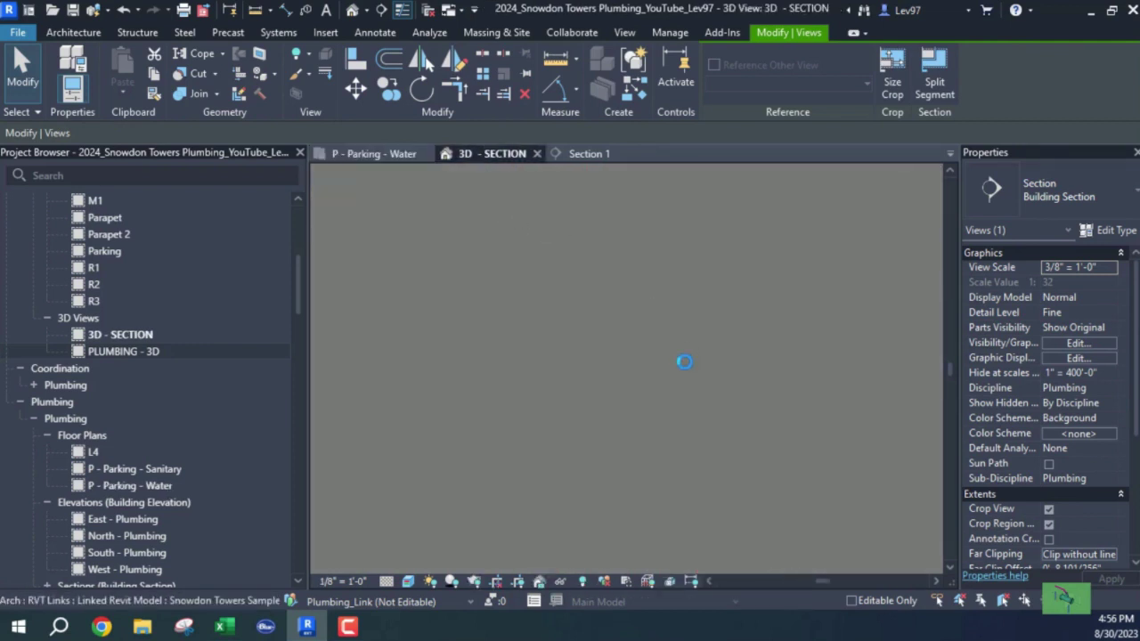
Step: Hide the Snowdon Towers Sample Architectural link in the 3D - SECTION view through the visibility overrides and clear the selection
{"action": "scroll", "coordinate": [698, 392], "scroll_direction": "down", "scroll_amount": 2}
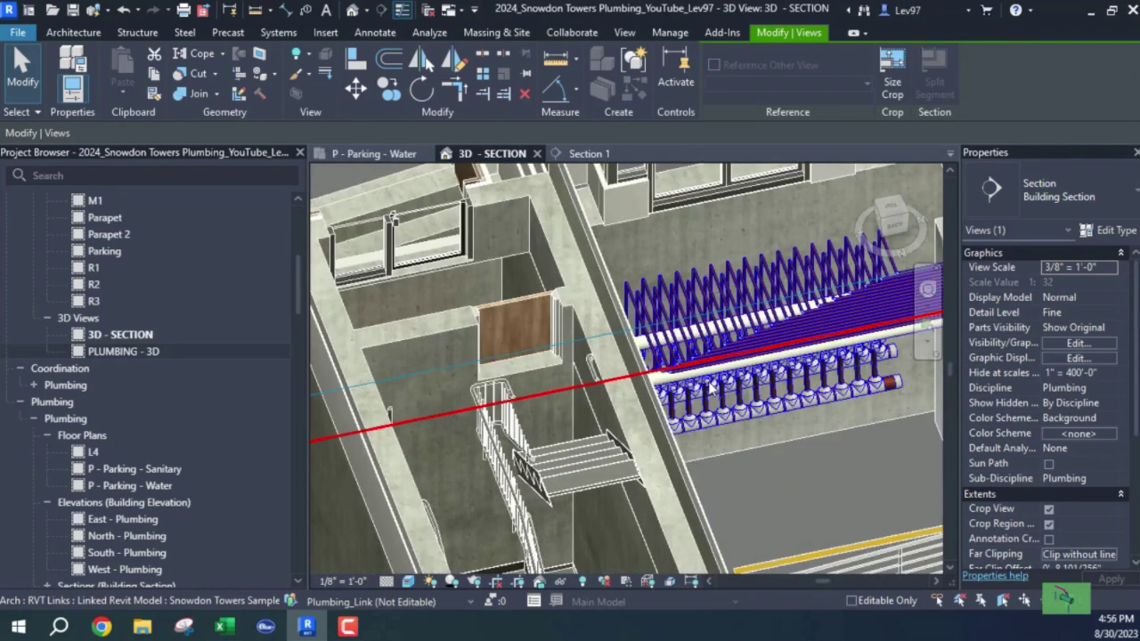
{"action": "key", "text": "v"}
{"action": "key", "text": "v"}
{"action": "left_click", "coordinate": [753, 116]}
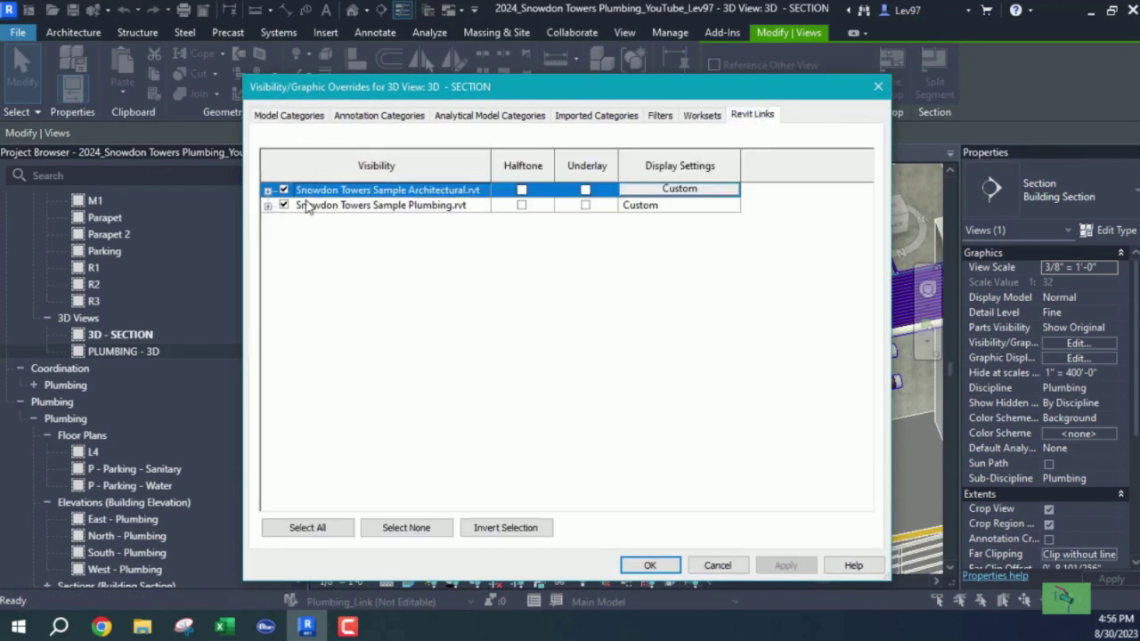
{"action": "left_click", "coordinate": [283, 191]}
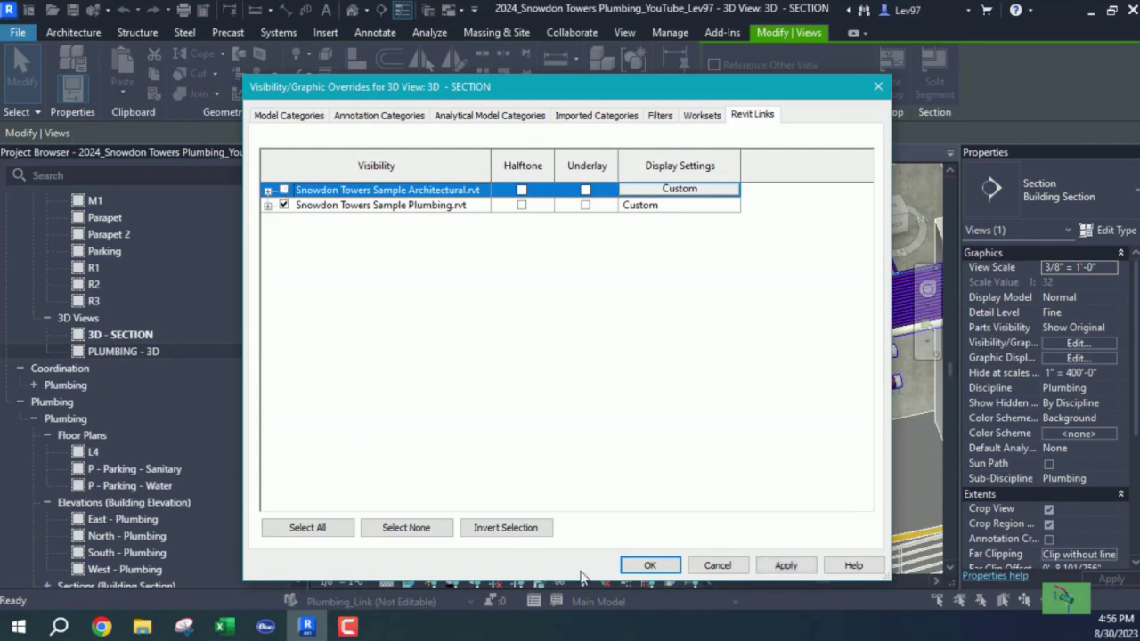
{"action": "left_click", "coordinate": [650, 566]}
{"action": "left_click", "coordinate": [724, 509]}
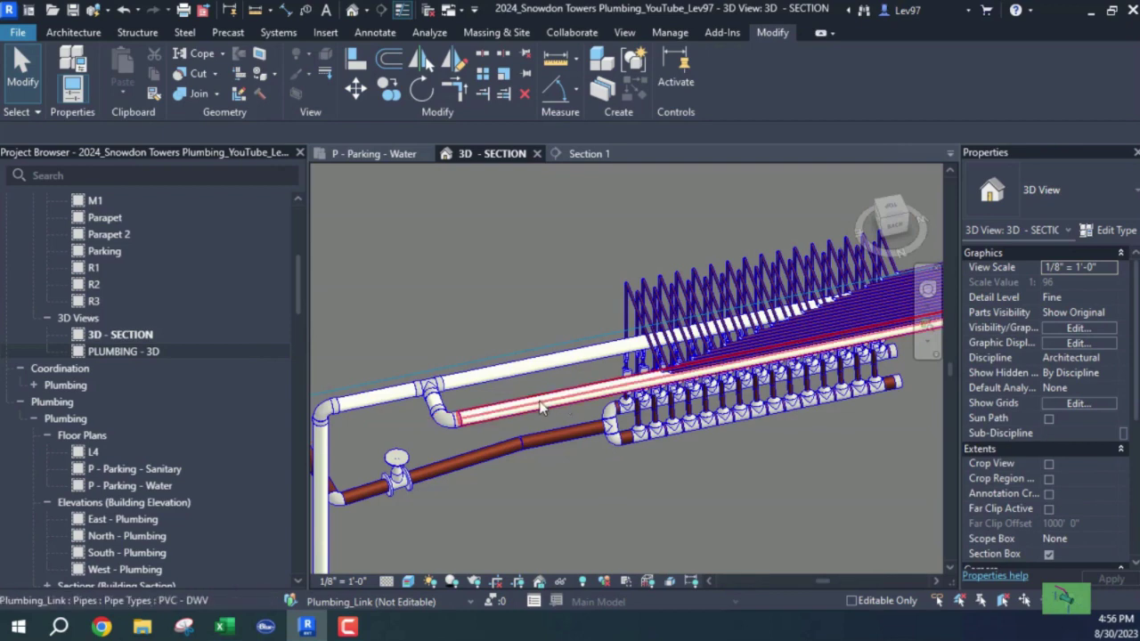
Step: Examine in 3D how the linked diagonal copper pipes pass the two large PVC mains beside the valve rows
{"action": "left_click", "coordinate": [616, 484]}
{"action": "mouse_move", "coordinate": [650, 497]}
{"action": "middle_mouse_down", "text": "shift"}
{"action": "mouse_move", "coordinate": [673, 512]}
{"action": "mouse_move", "coordinate": [709, 486]}
{"action": "mouse_move", "coordinate": [677, 463]}
{"action": "mouse_move", "coordinate": [629, 494]}
{"action": "middle_mouse_up", "text": "shift"}
{"action": "scroll", "coordinate": [624, 445], "scroll_direction": "up", "scroll_amount": 3}
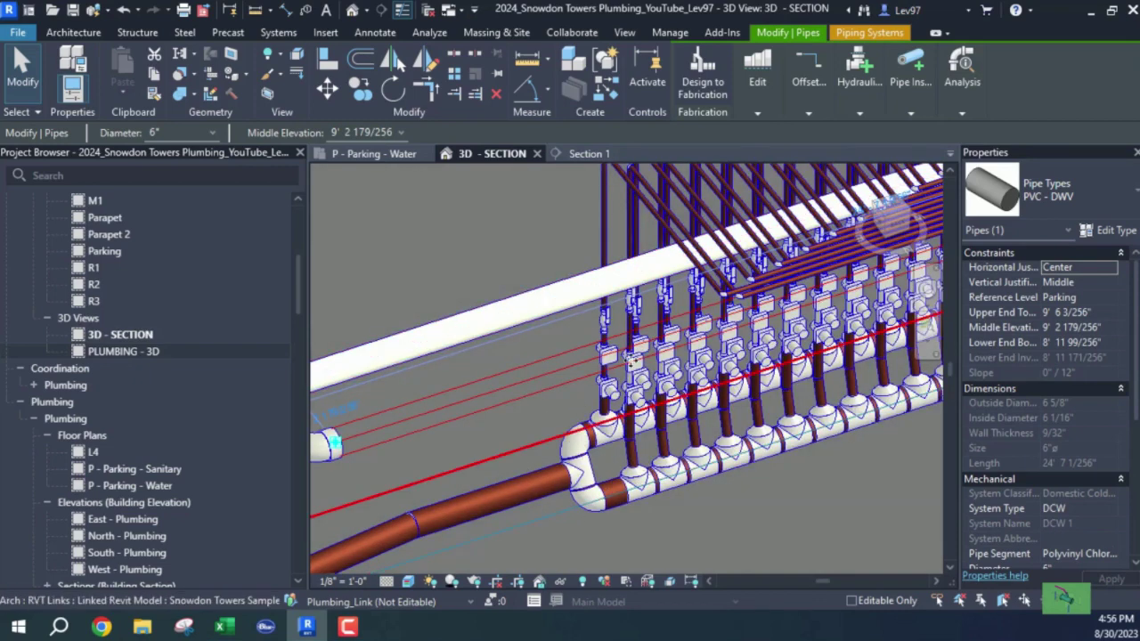
{"action": "middle_click_drag", "start_coordinate": [628, 249], "coordinate": [559, 307], "text": "shift"}
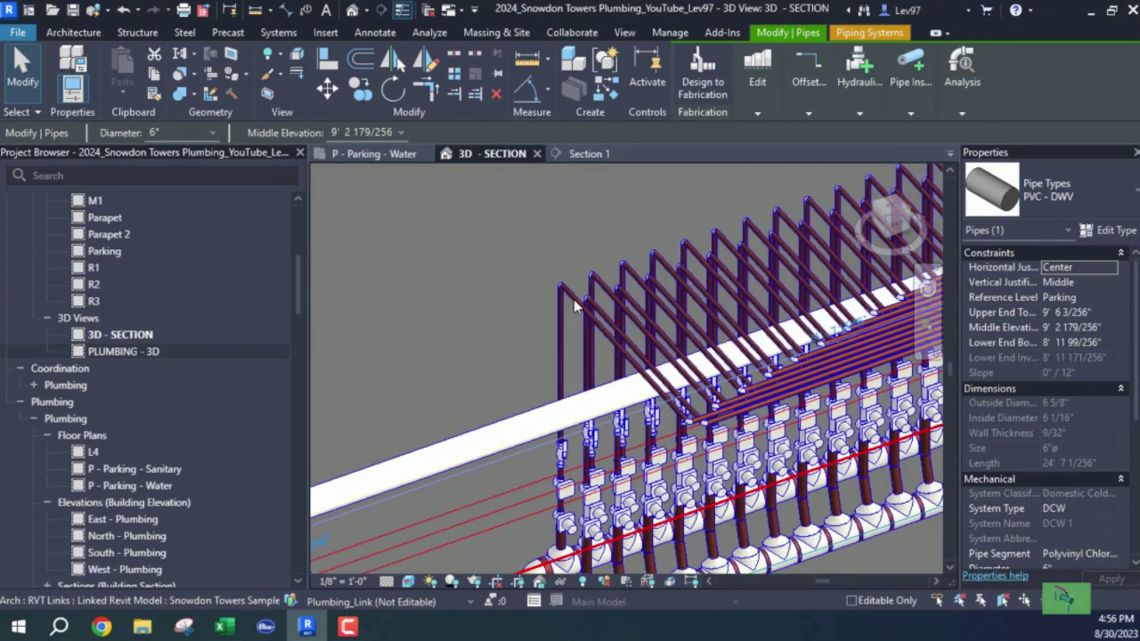
{"action": "left_click", "coordinate": [573, 301]}
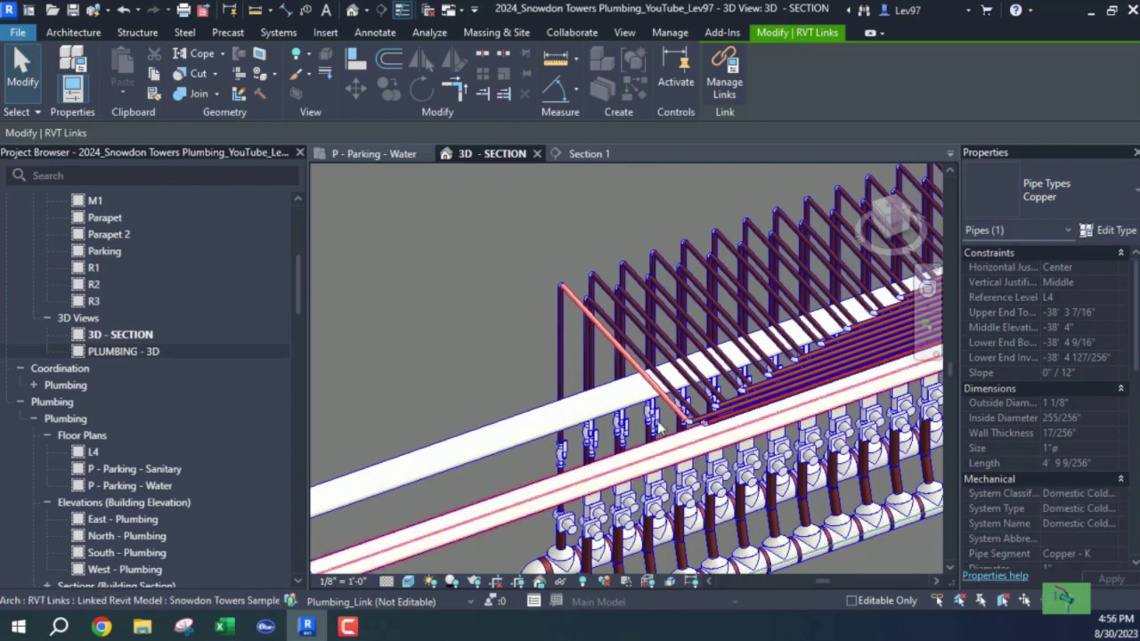
{"action": "left_click", "coordinate": [480, 310]}
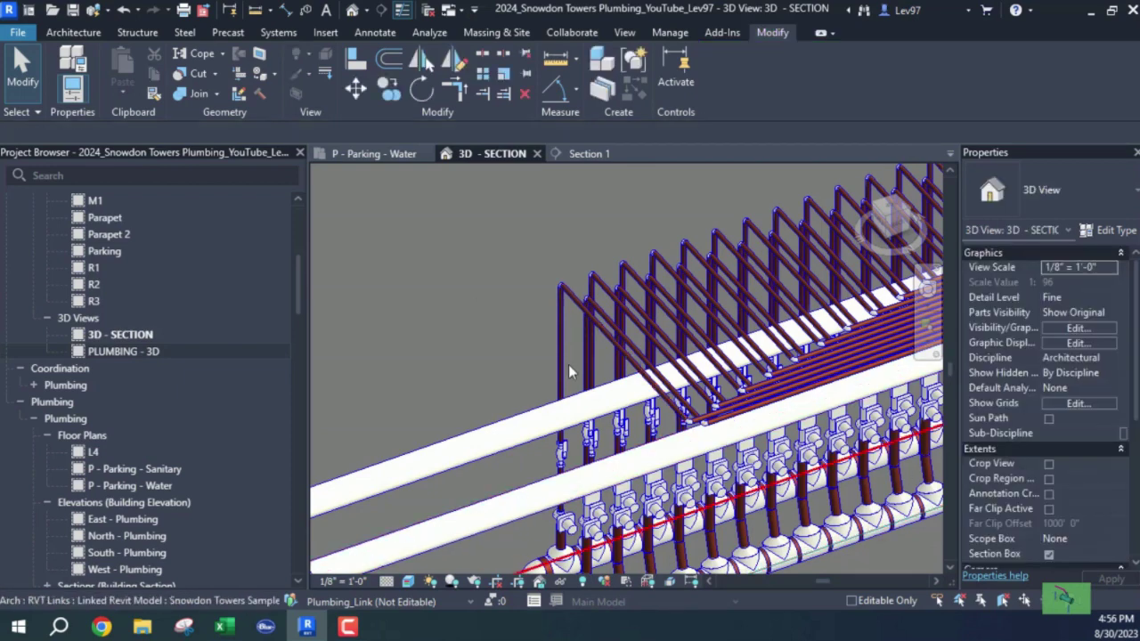
{"action": "left_click", "coordinate": [583, 310]}
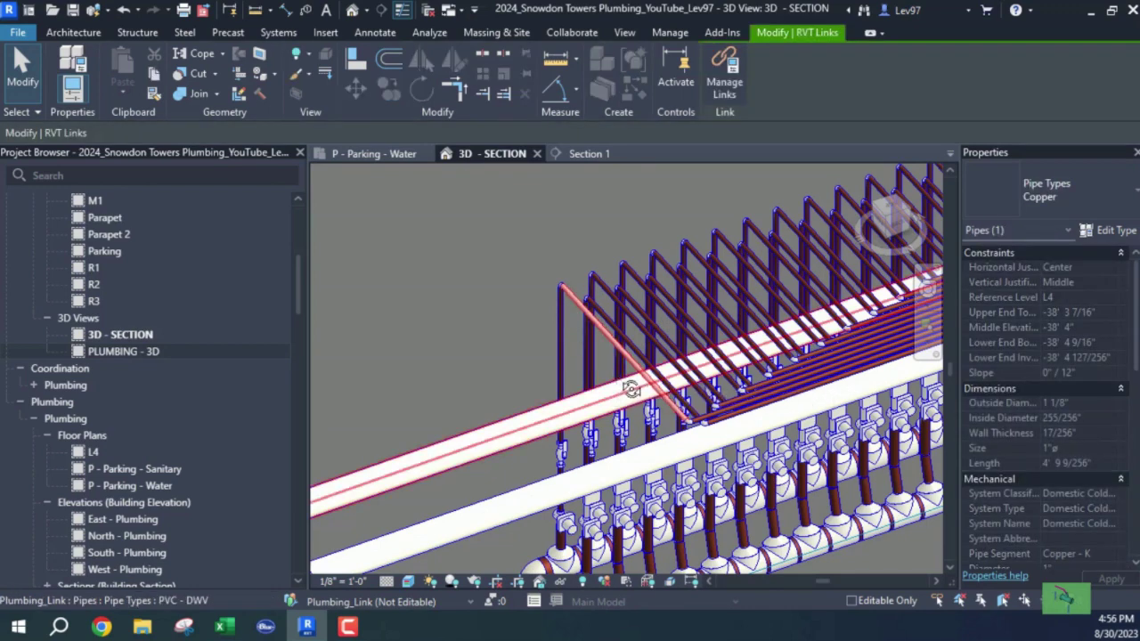
{"action": "middle_click_drag", "start_coordinate": [621, 384], "coordinate": [499, 353], "text": "shift"}
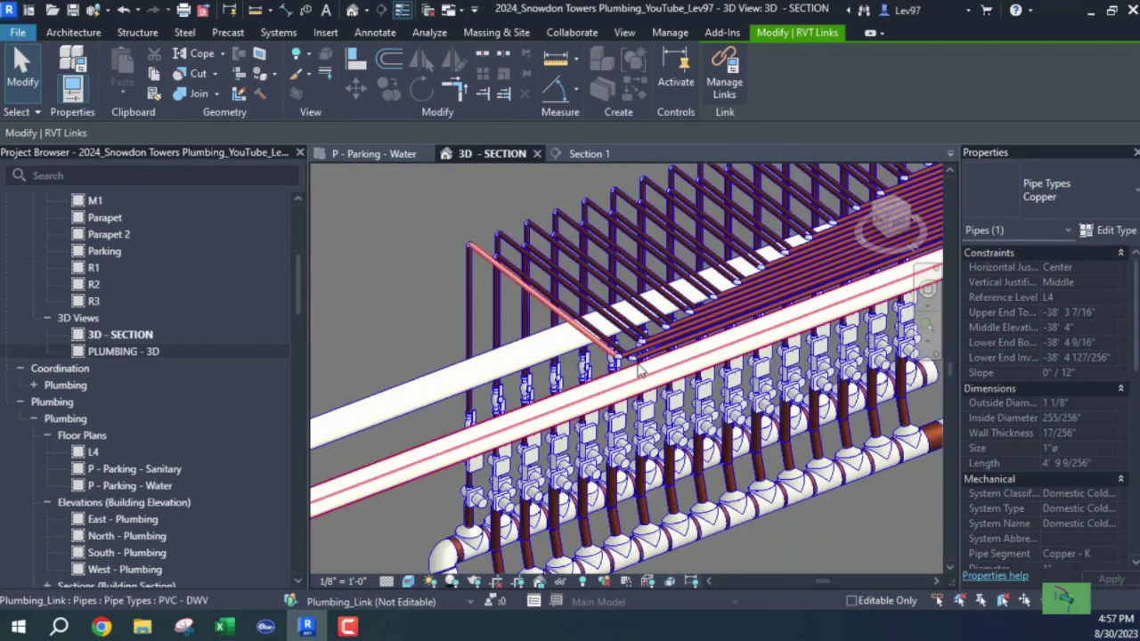
{"action": "scroll", "coordinate": [638, 371], "scroll_direction": "up", "scroll_amount": 2}
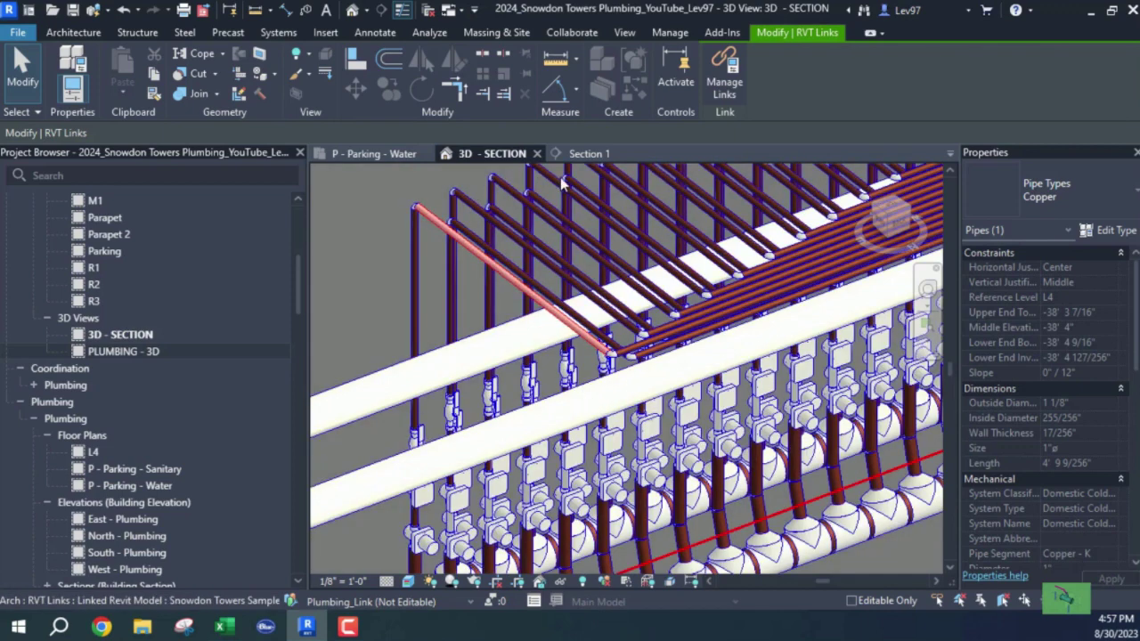
Step: In the P - Parking - Water plan, draw a 6" PVC pipe about 1' 9" long, perpendicular to and above the upper main
{"action": "left_click", "coordinate": [376, 153]}
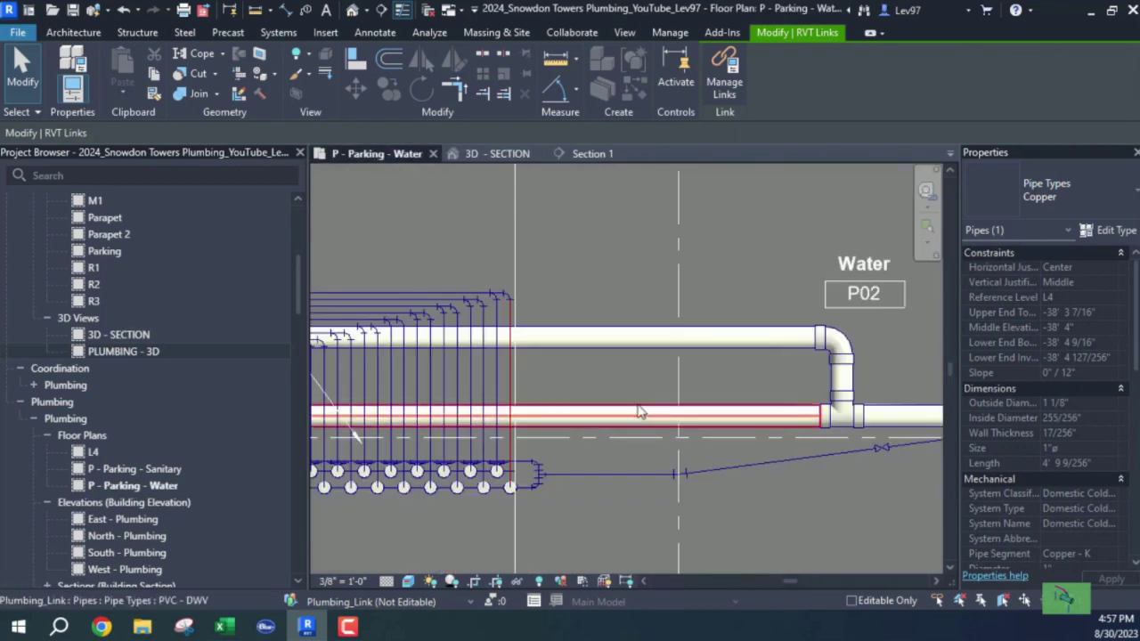
{"action": "middle_click_drag", "start_coordinate": [641, 378], "coordinate": [576, 376]}
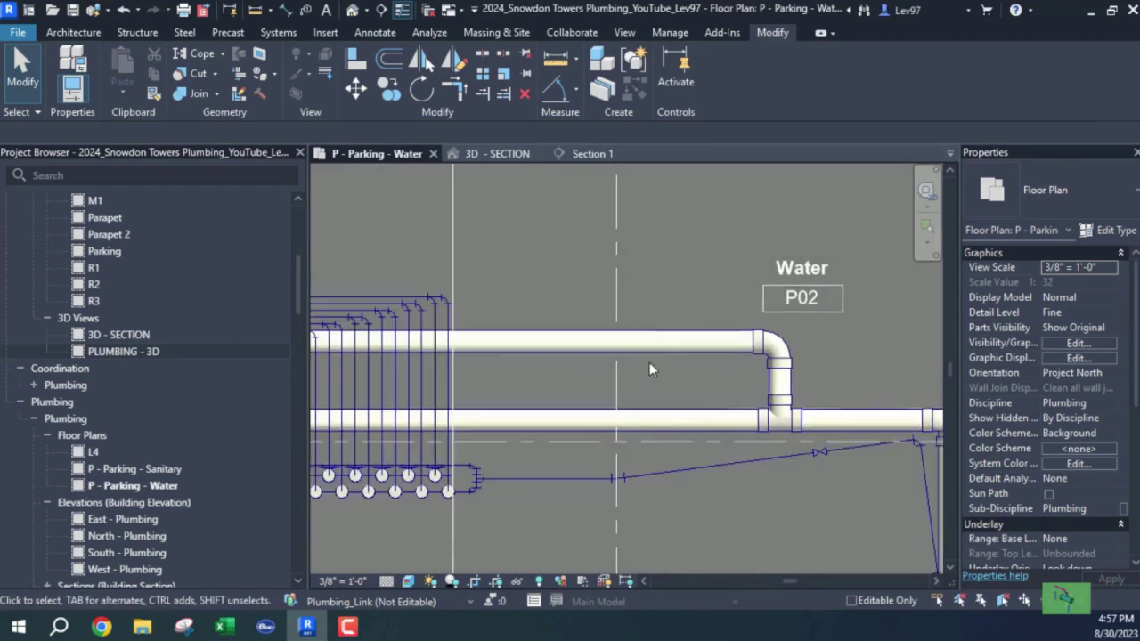
{"action": "right_click", "coordinate": [700, 349]}
{"action": "left_click", "coordinate": [761, 264]}
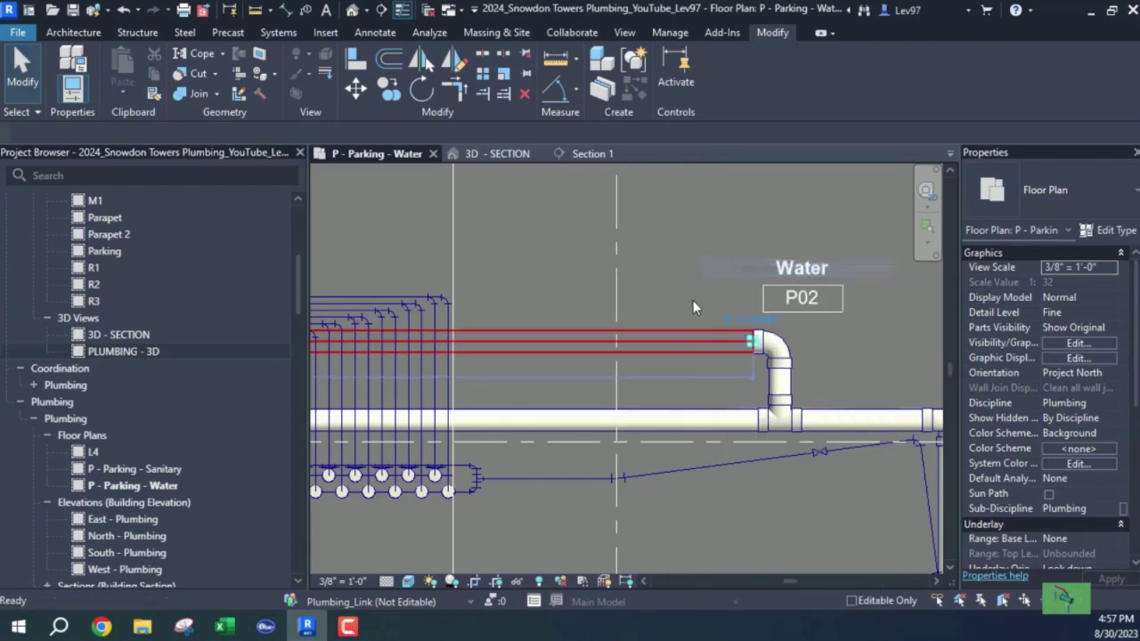
{"action": "left_click", "coordinate": [705, 217]}
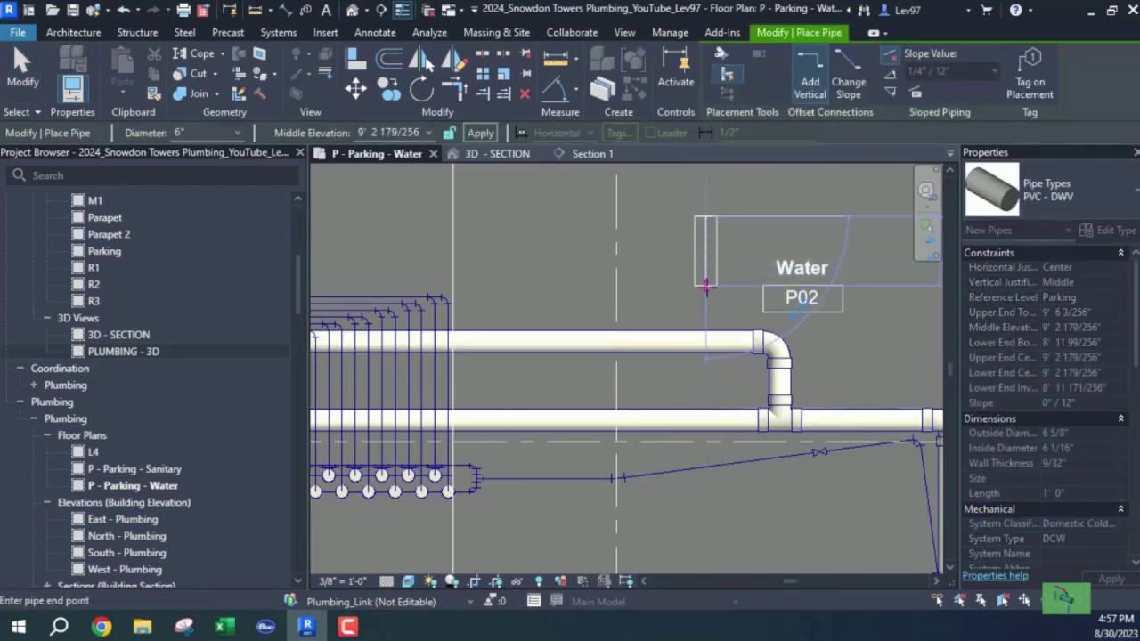
{"action": "left_click", "coordinate": [706, 287]}
{"action": "key", "text": "Escape"}
{"action": "key", "text": "Escape"}
Step: Set the diameter of the new short pipe to 1"
{"action": "left_click", "coordinate": [713, 257]}
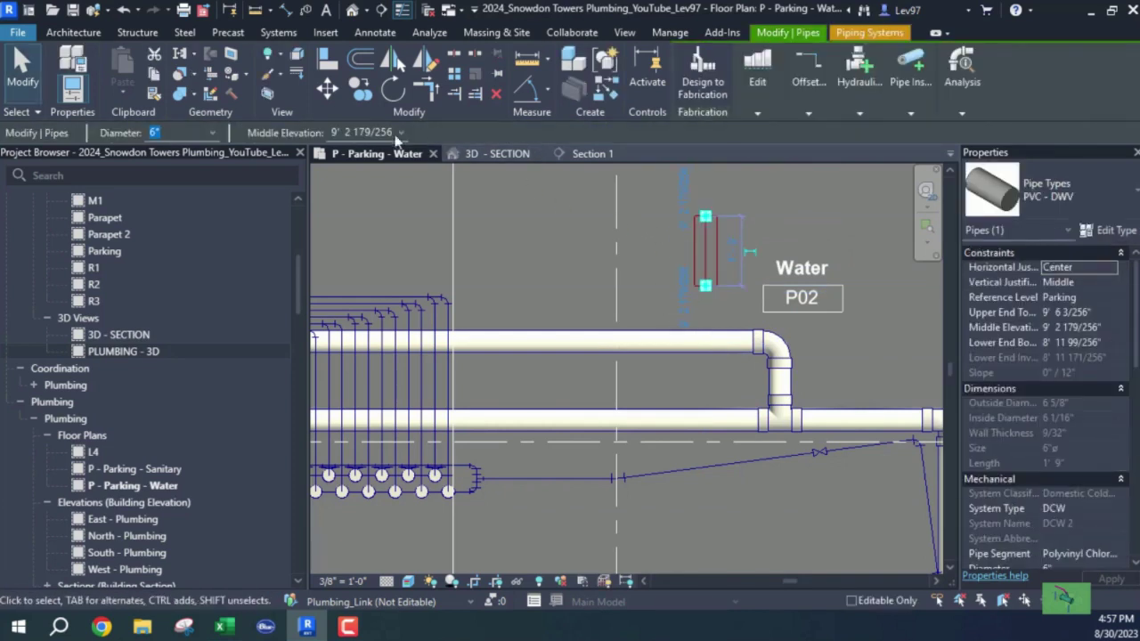
{"action": "left_click", "coordinate": [212, 133]}
{"action": "left_click", "coordinate": [191, 172]}
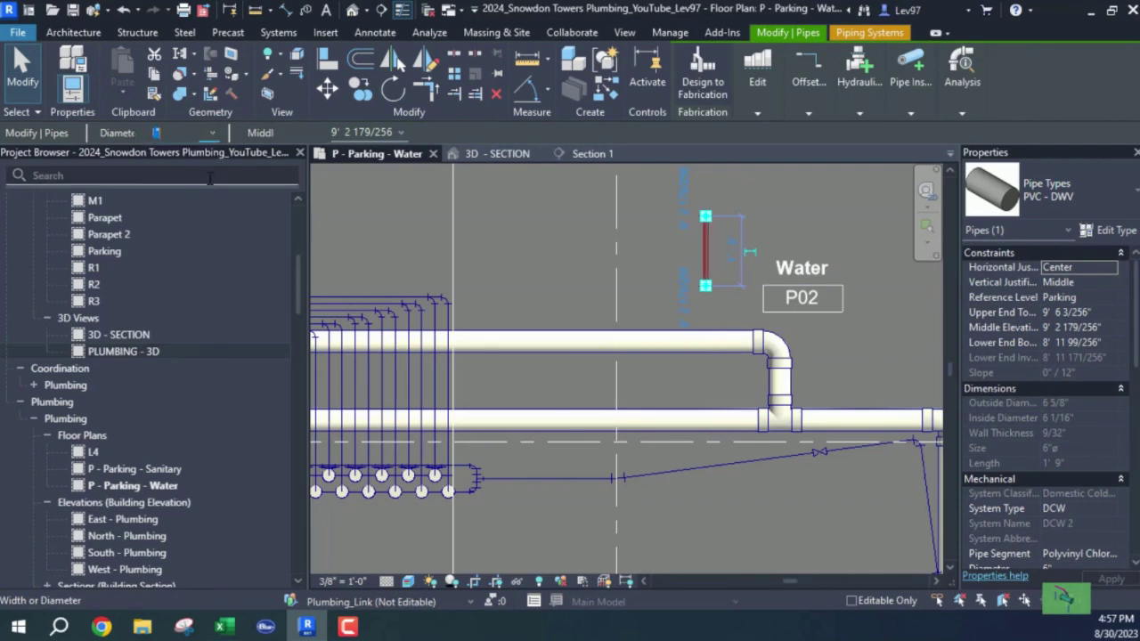
Step: Continue the pipe from its lower end with a 2" diameter, crossing the upper main and ending between the two mains
{"action": "right_click", "coordinate": [709, 293]}
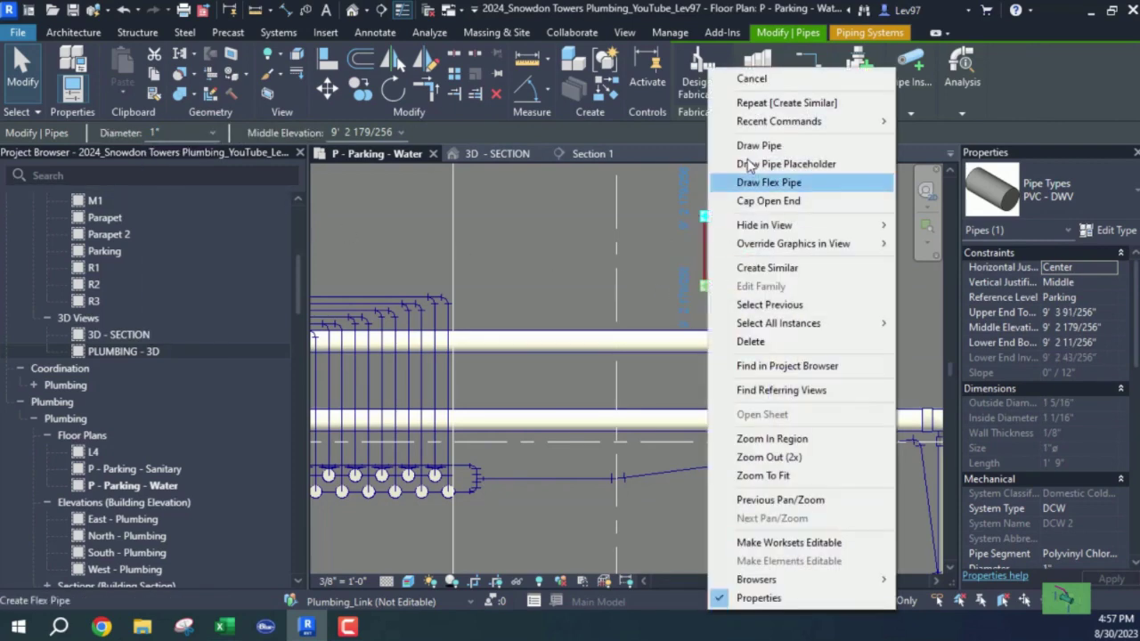
{"action": "left_click", "coordinate": [753, 146]}
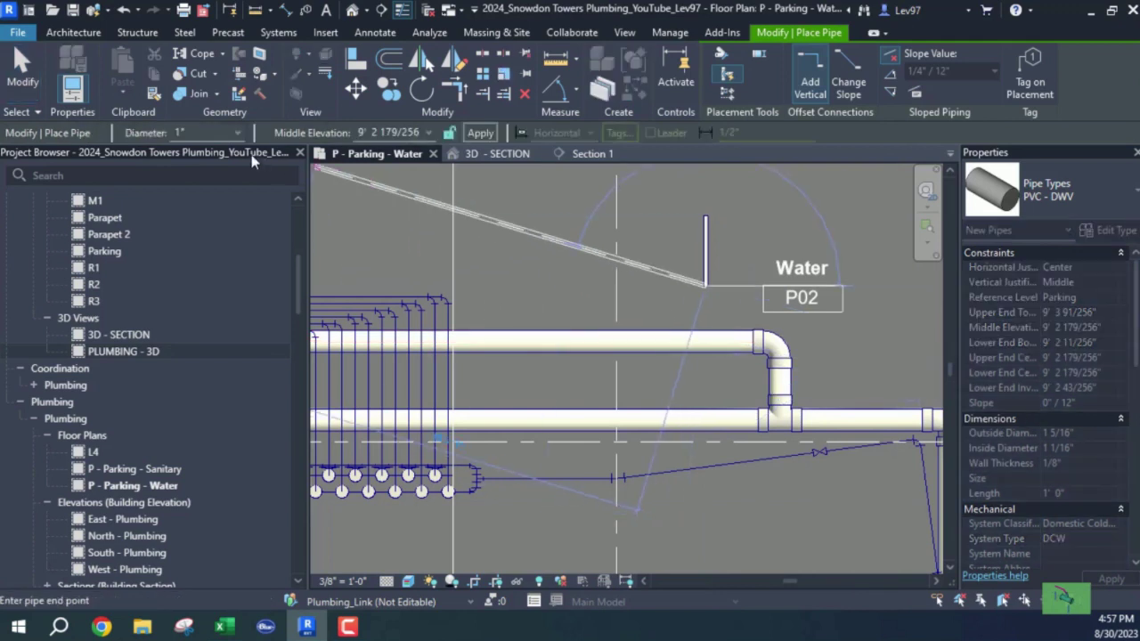
{"action": "left_click", "coordinate": [237, 133]}
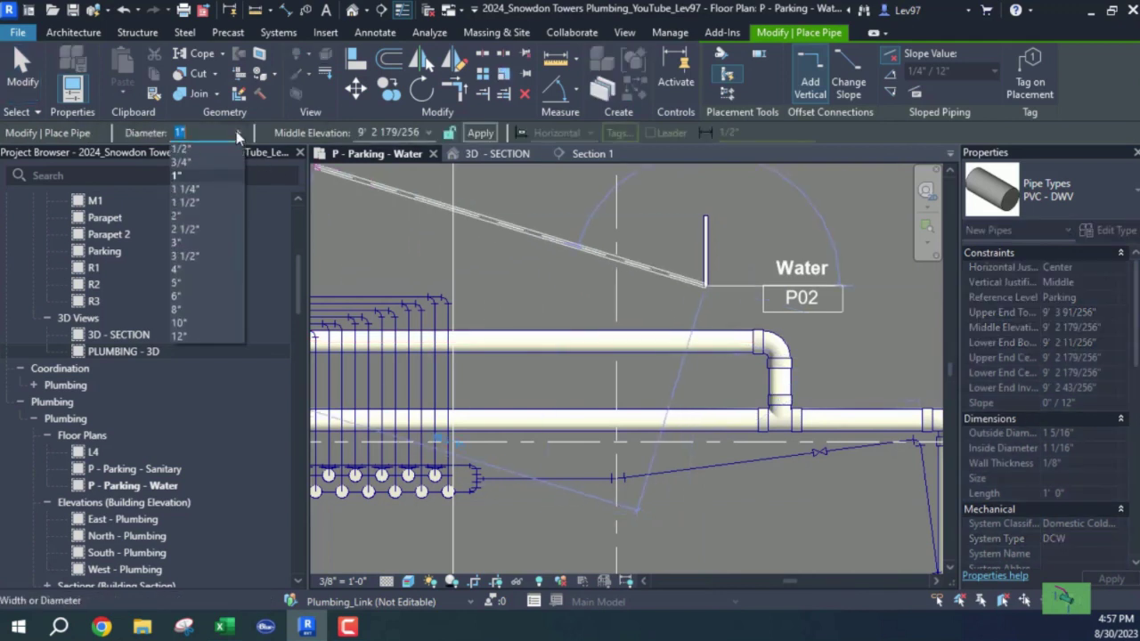
{"action": "left_click", "coordinate": [202, 216]}
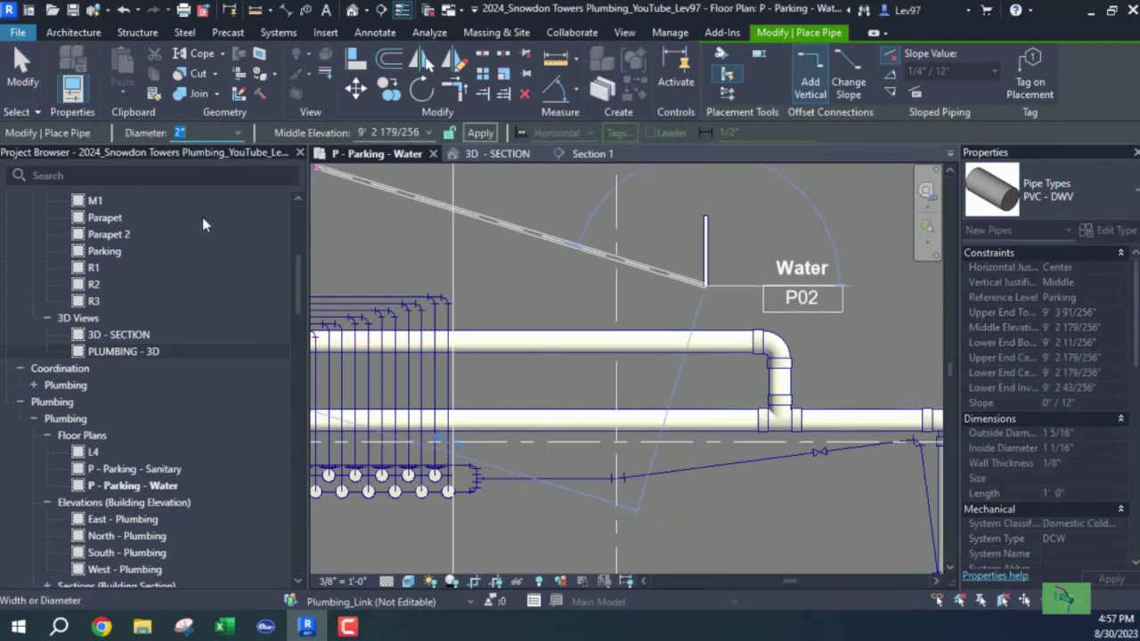
{"action": "left_click", "coordinate": [713, 388]}
{"action": "key", "text": "Escape"}
{"action": "key", "text": "Escape"}
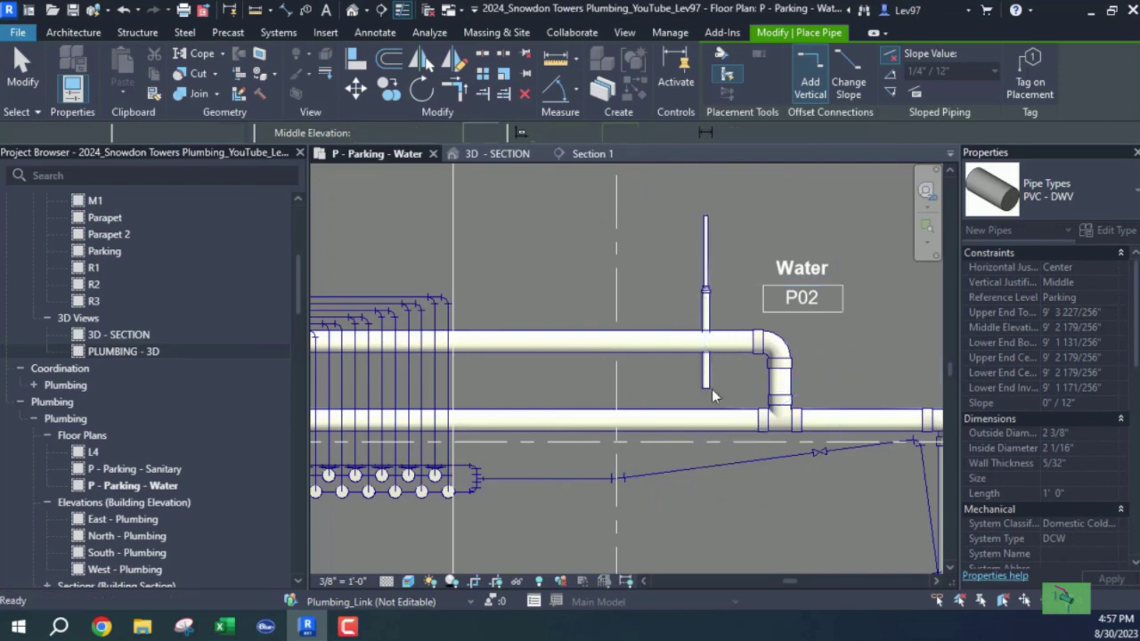
Step: Move the Section 1 line across the plan to just beyond the new pipe run, near the Water P02 label
{"action": "left_click", "coordinate": [453, 266]}
{"action": "left_click_drag", "start_coordinate": [452, 267], "coordinate": [717, 383]}
{"action": "scroll", "coordinate": [717, 410], "scroll_direction": "up", "scroll_amount": 3}
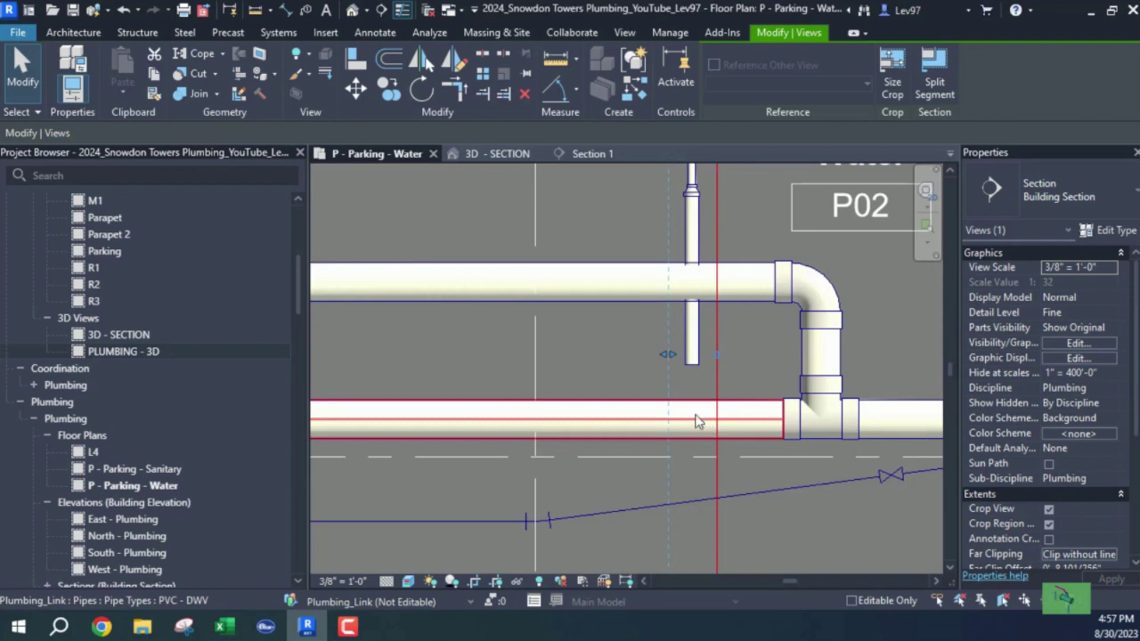
Step: In Section 1, raise the new pipe run above the two mains to about 10' 7" middle elevation, and check it in the water plan
{"action": "left_click", "coordinate": [599, 154]}
{"action": "middle_click_drag", "start_coordinate": [701, 401], "coordinate": [677, 305]}
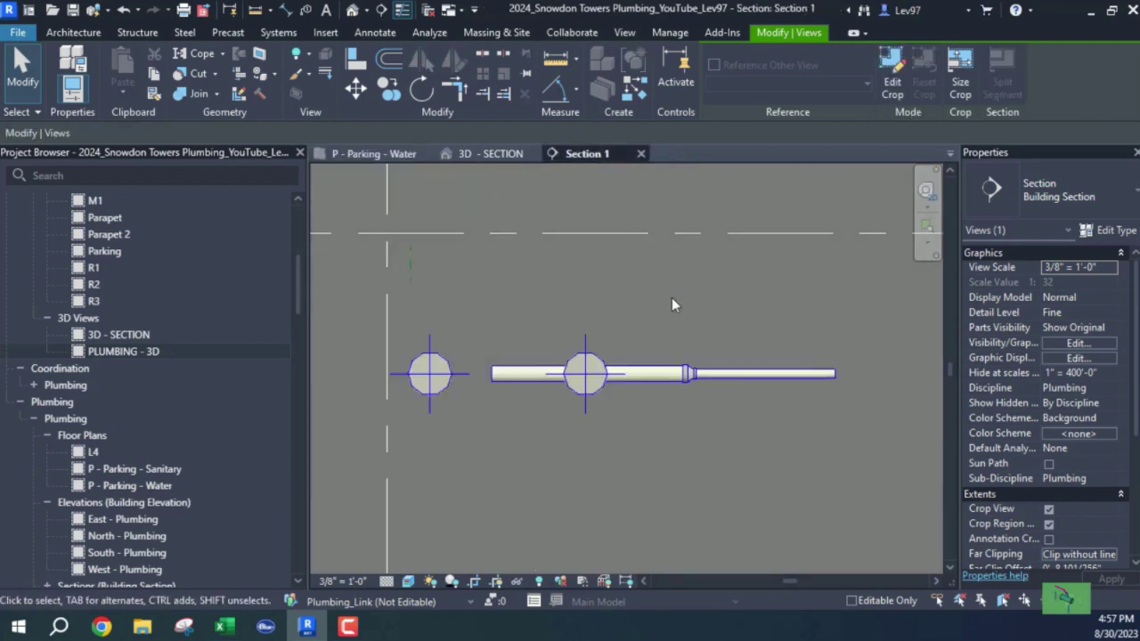
{"action": "left_click_drag", "start_coordinate": [748, 376], "coordinate": [733, 262]}
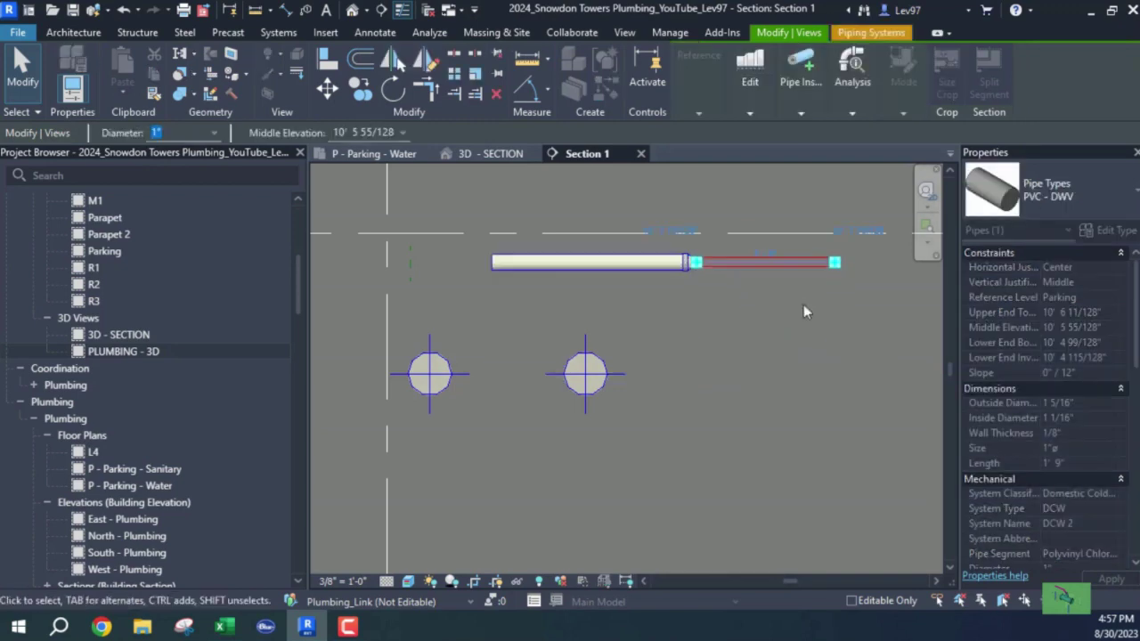
{"action": "left_click", "coordinate": [409, 158]}
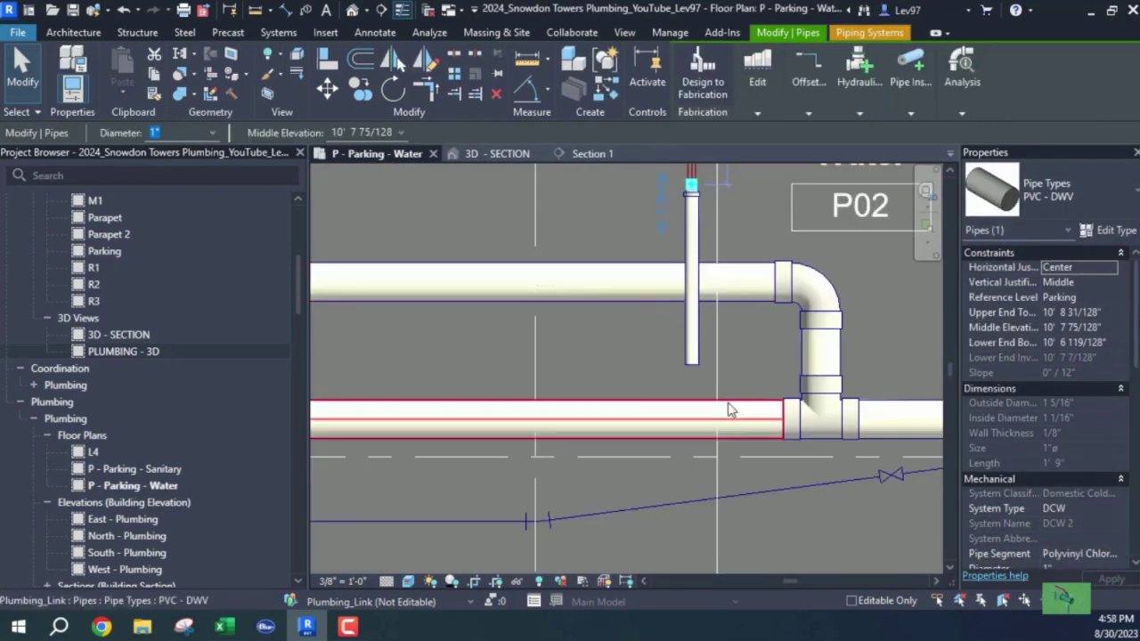
{"action": "scroll", "coordinate": [597, 267], "scroll_direction": "down", "scroll_amount": 2}
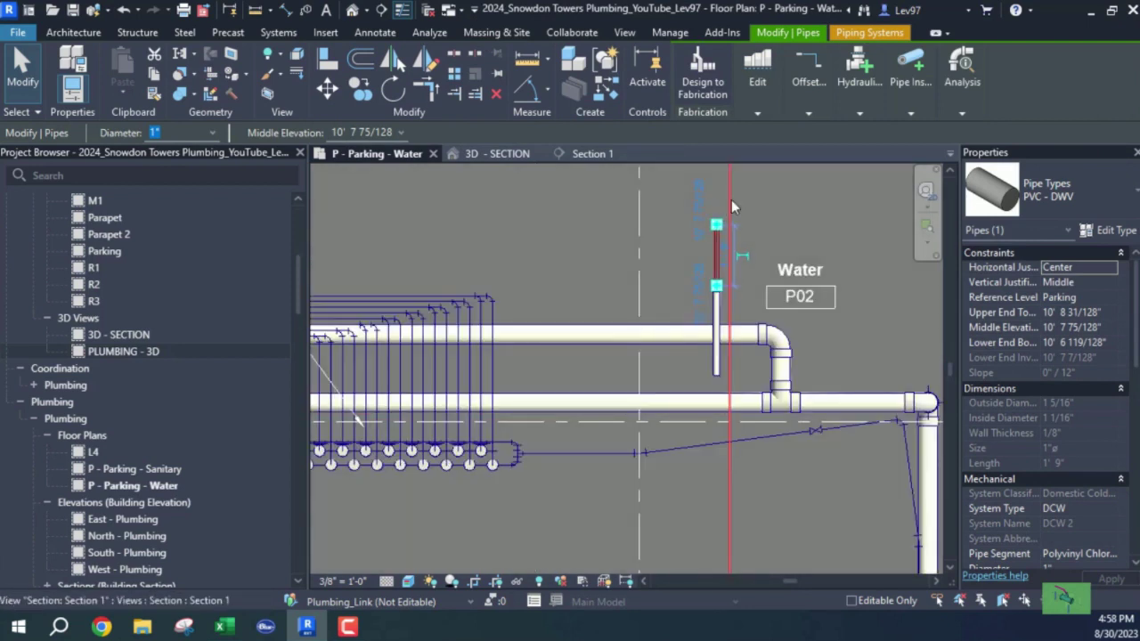
Step: In Section 1, move the reducer toward the 2" pipe's free end so the 1" pipe is about 3' 7" long
{"action": "left_click", "coordinate": [601, 153]}
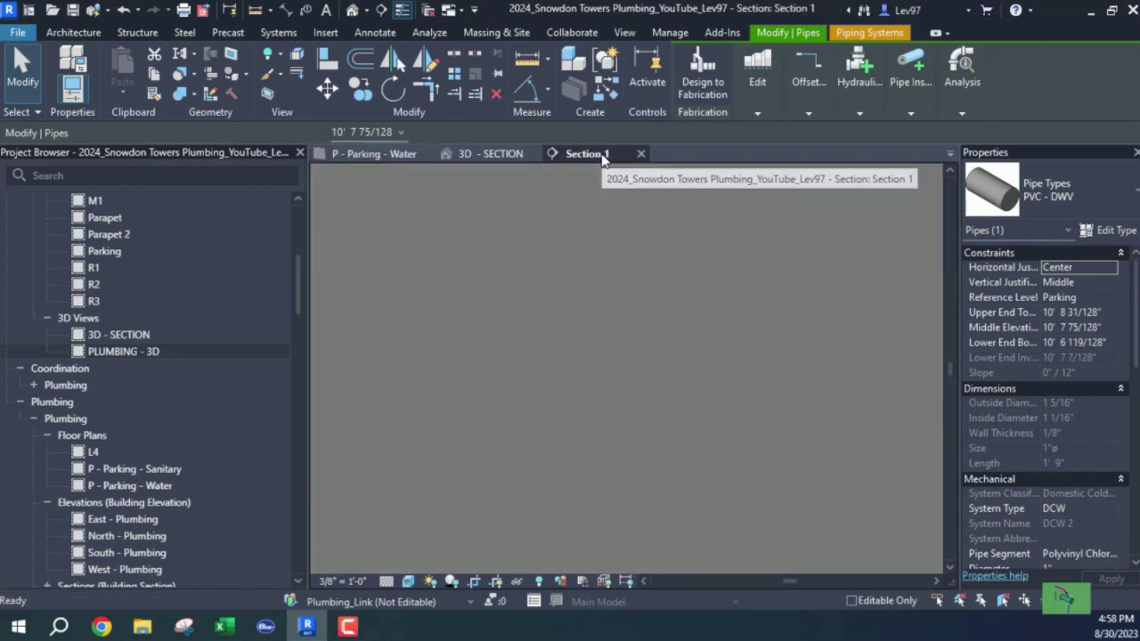
{"action": "middle_click_drag", "start_coordinate": [673, 322], "coordinate": [761, 343]}
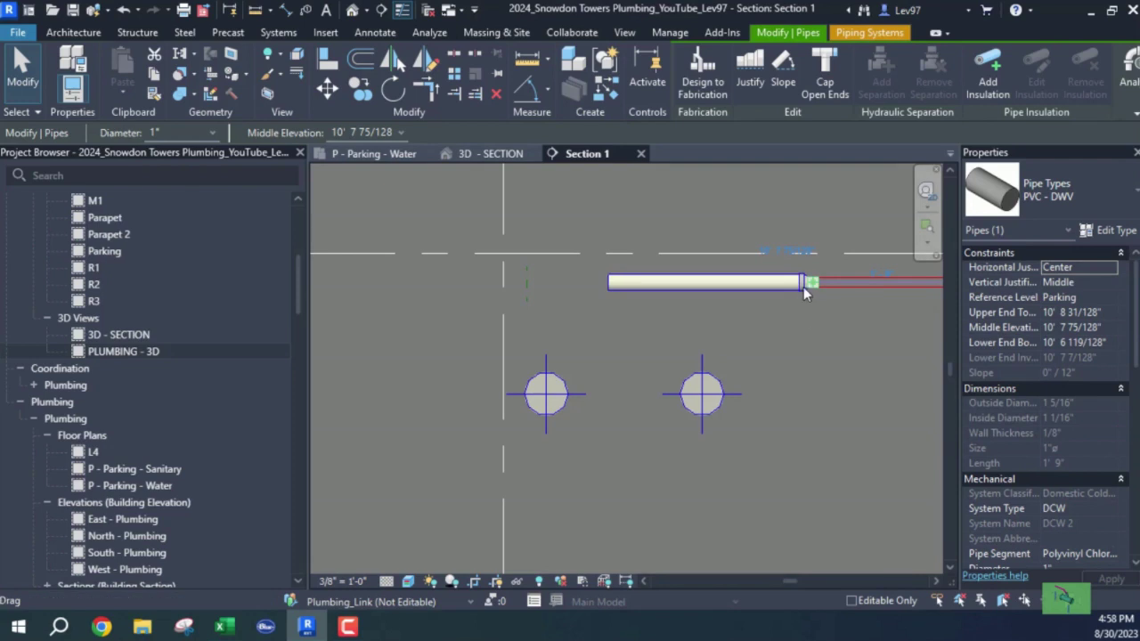
{"action": "left_click_drag", "start_coordinate": [806, 295], "coordinate": [656, 292]}
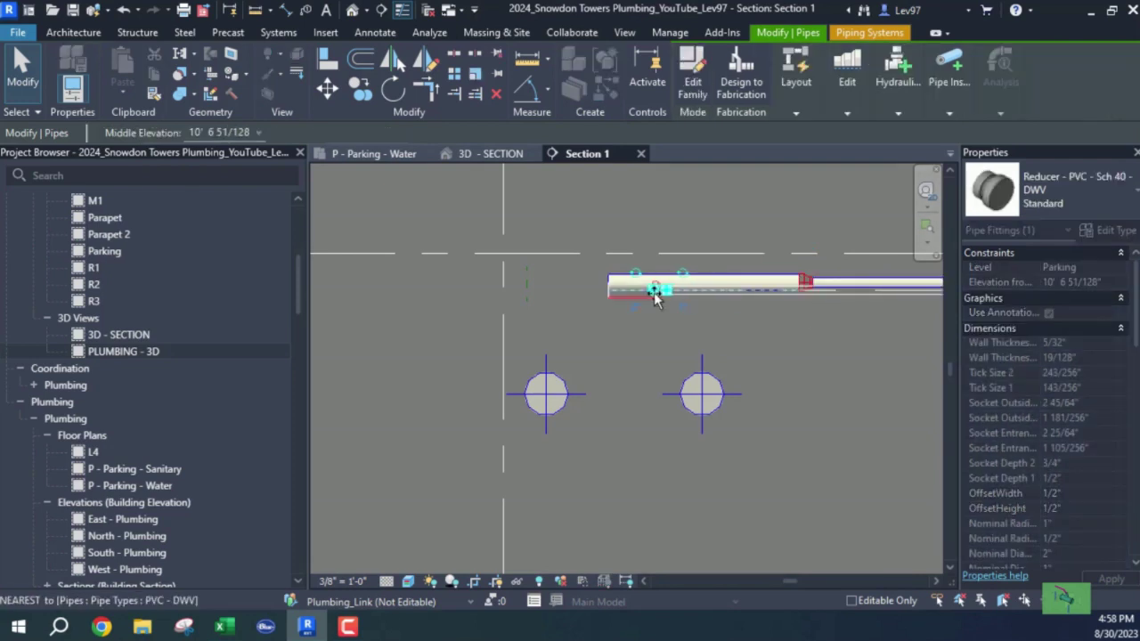
{"action": "left_click", "coordinate": [772, 332]}
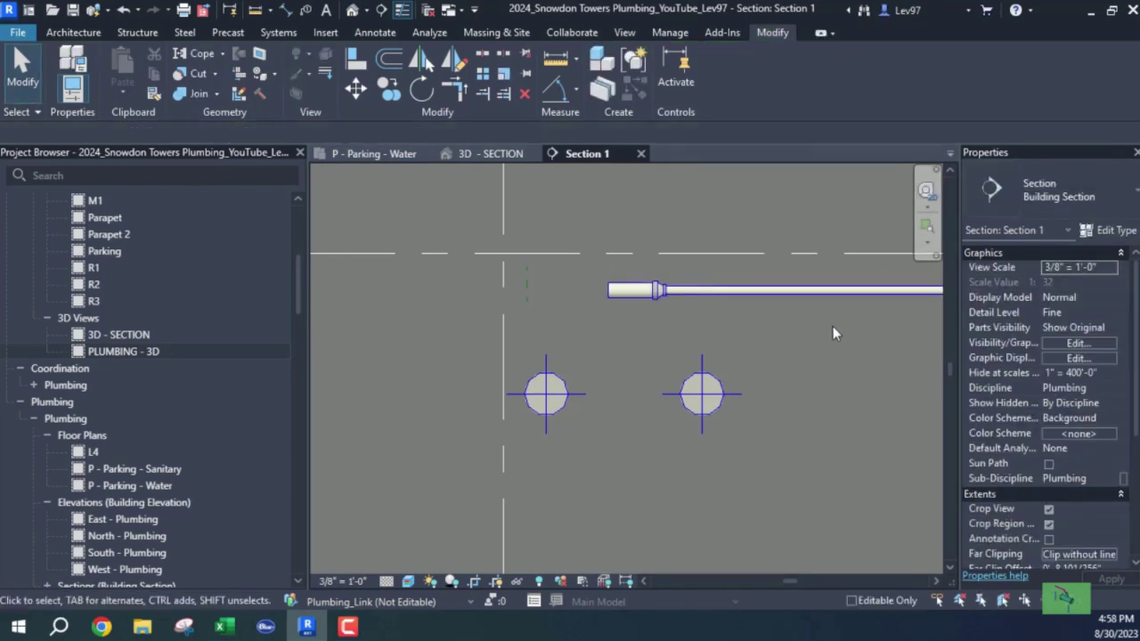
{"action": "middle_click_drag", "start_coordinate": [833, 326], "coordinate": [575, 334]}
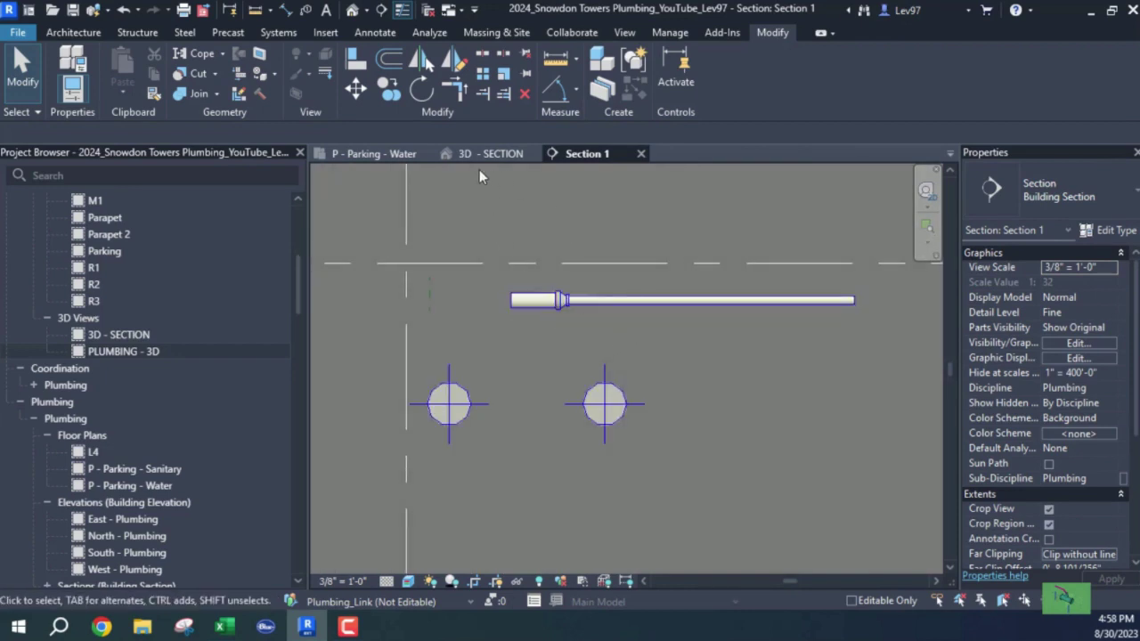
Step: Check the lengthened 1" pipe and its elevation in the P - Parking - Water plan
{"action": "left_click", "coordinate": [368, 155]}
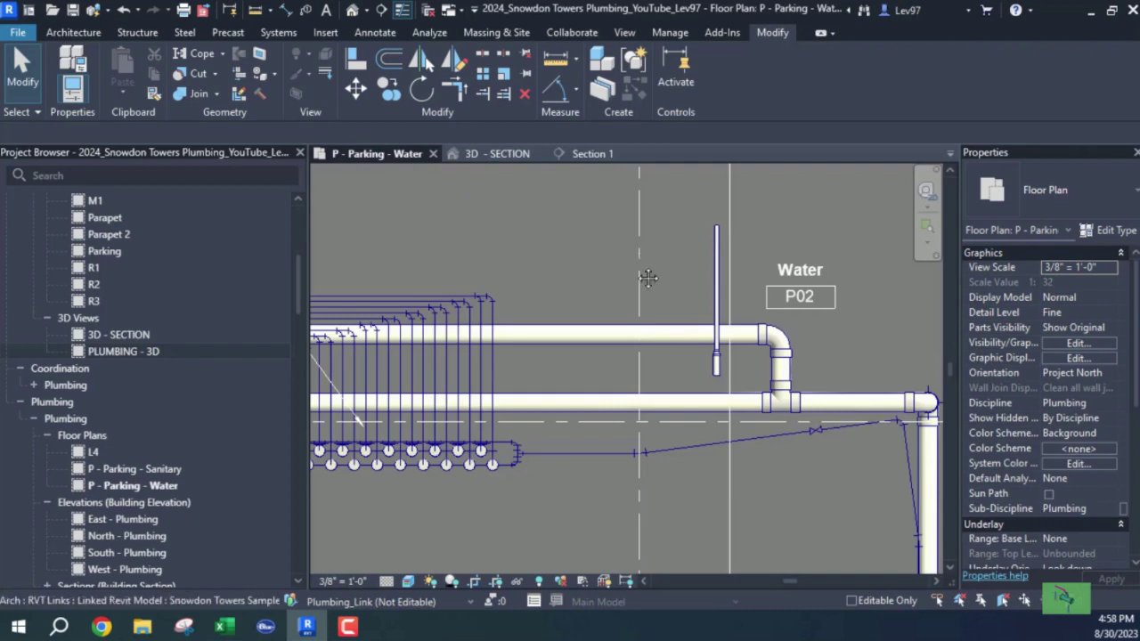
{"action": "left_click", "coordinate": [662, 252]}
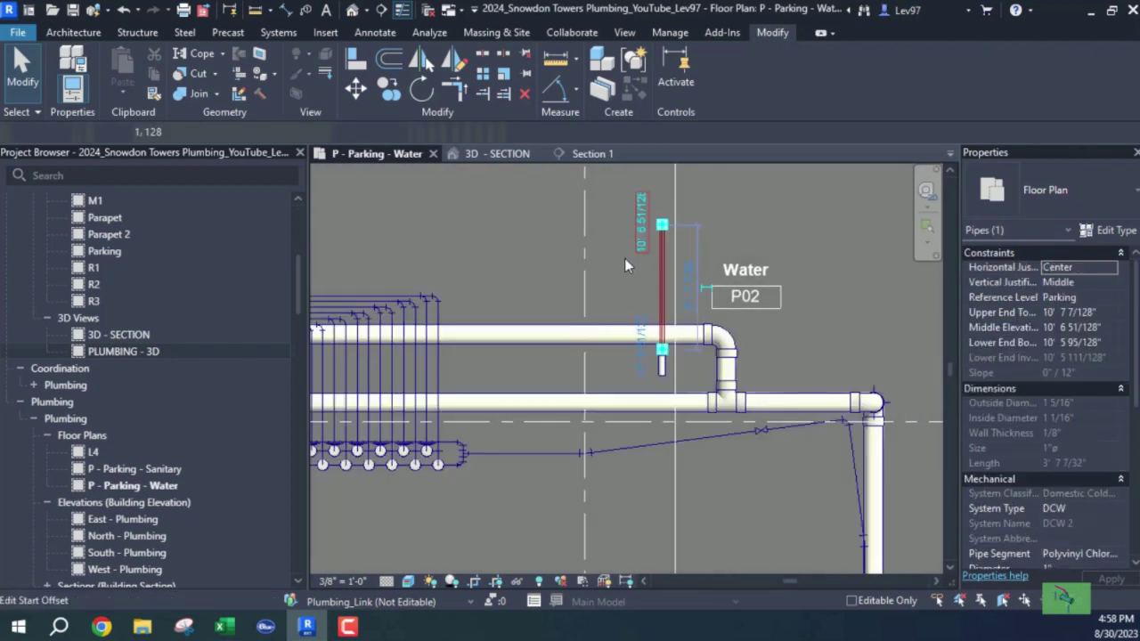
{"action": "key", "text": "Escape"}
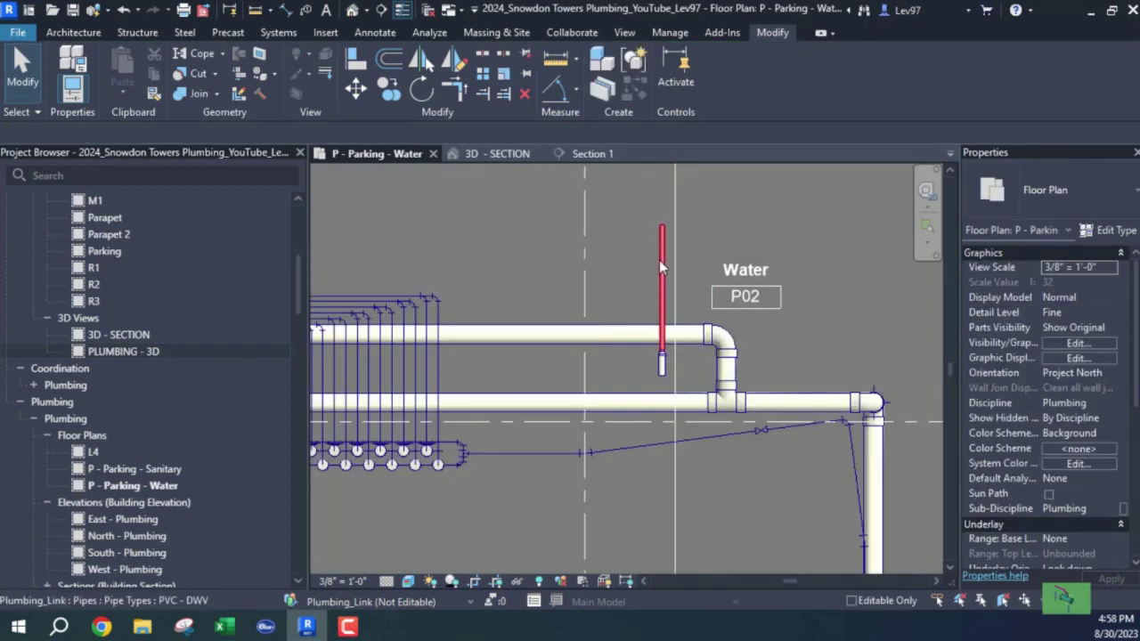
Step: Copy the new pipe run, including its reducer and both pipes, a short distance to the left in the parking water plan
{"action": "left_click", "coordinate": [659, 260]}
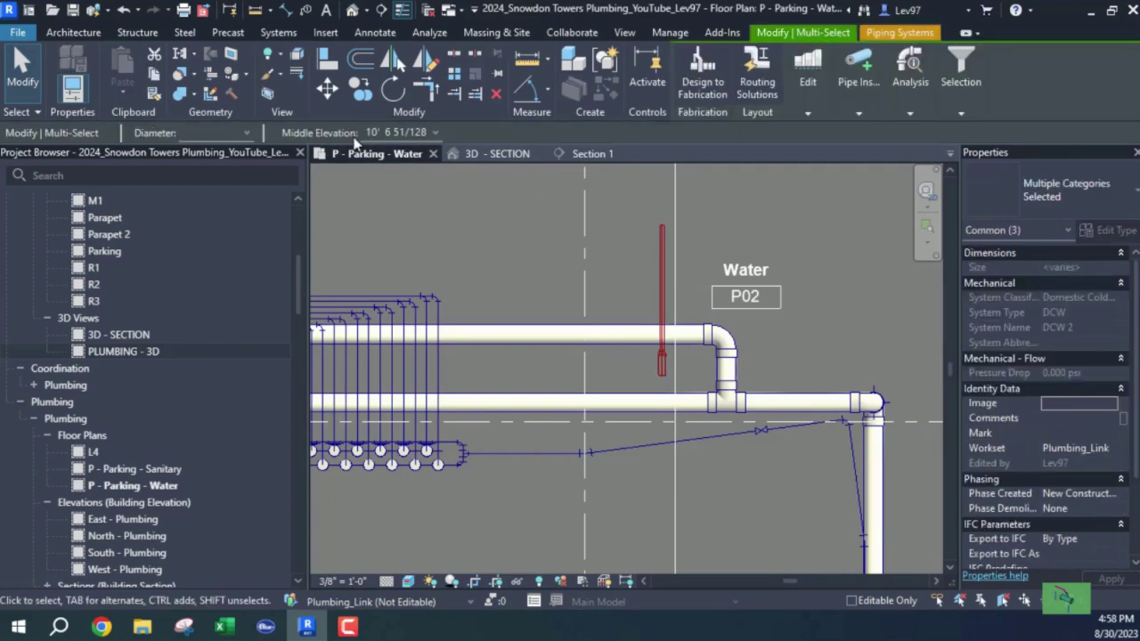
{"action": "left_click", "coordinate": [361, 92]}
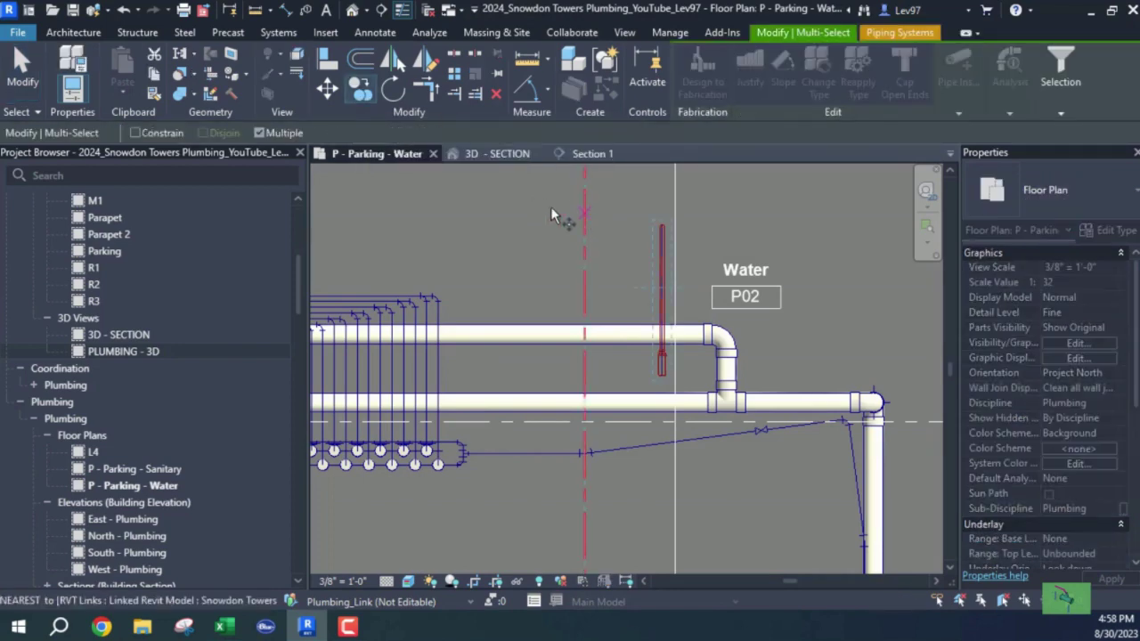
{"action": "left_click", "coordinate": [500, 201]}
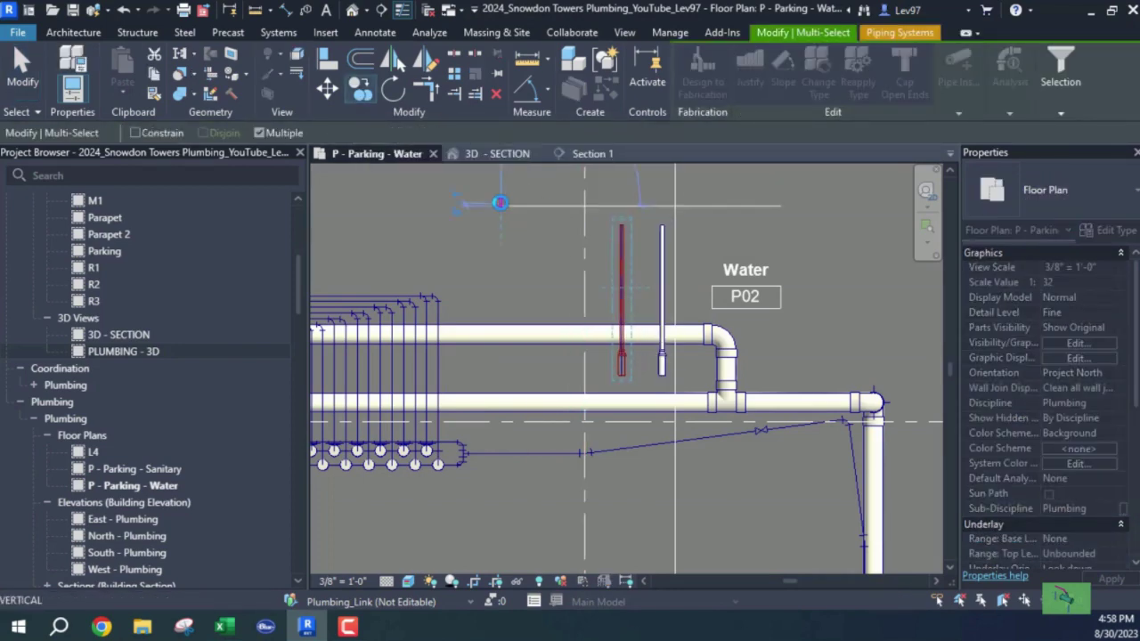
{"action": "key", "text": "Escape"}
{"action": "key", "text": "Escape"}
Step: On the copied run, move the reducer up beyond the upper main and shorten the 2" pipe to 0' 8"
{"action": "scroll", "coordinate": [626, 350], "scroll_direction": "up", "scroll_amount": 1}
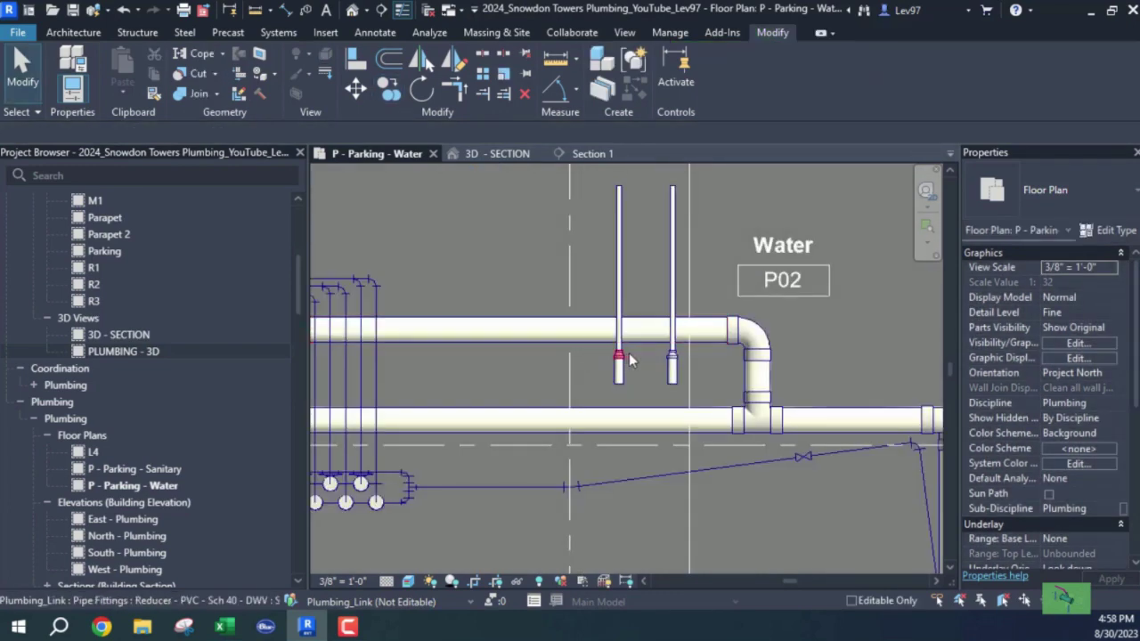
{"action": "left_click_drag", "start_coordinate": [626, 363], "coordinate": [622, 247]}
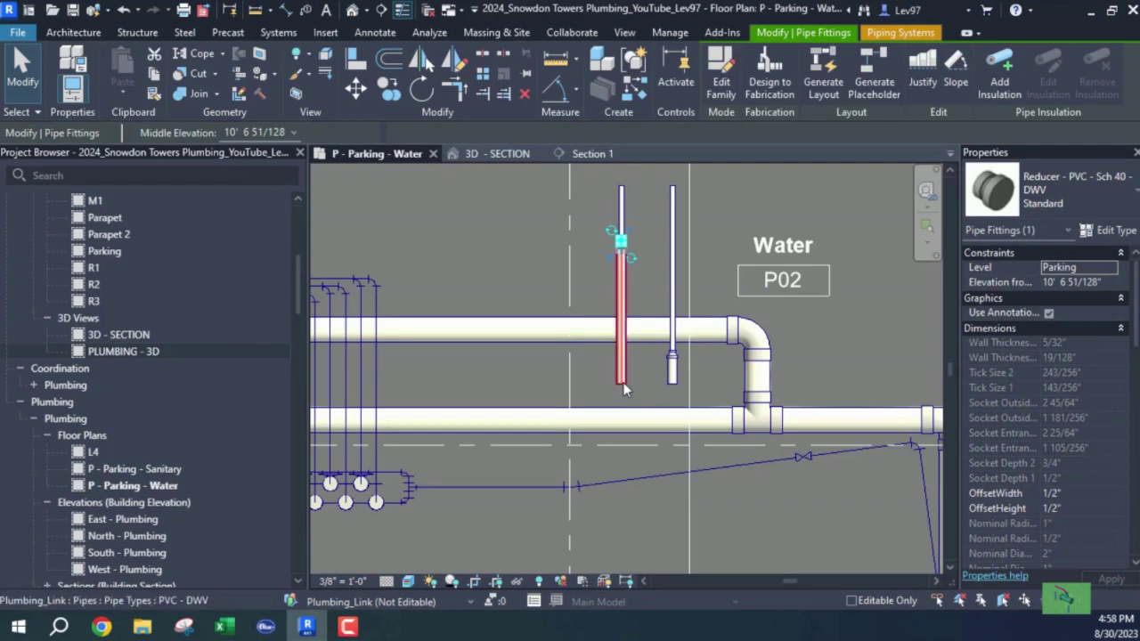
{"action": "left_click", "coordinate": [619, 394]}
{"action": "left_click_drag", "start_coordinate": [621, 385], "coordinate": [621, 279]}
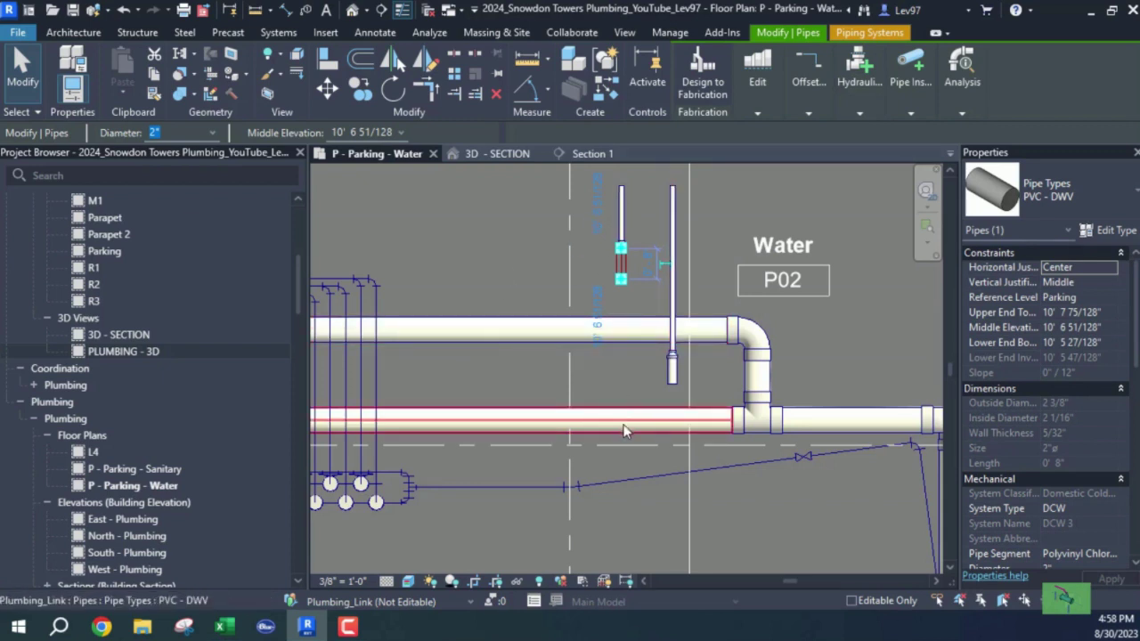
{"action": "left_click", "coordinate": [504, 270]}
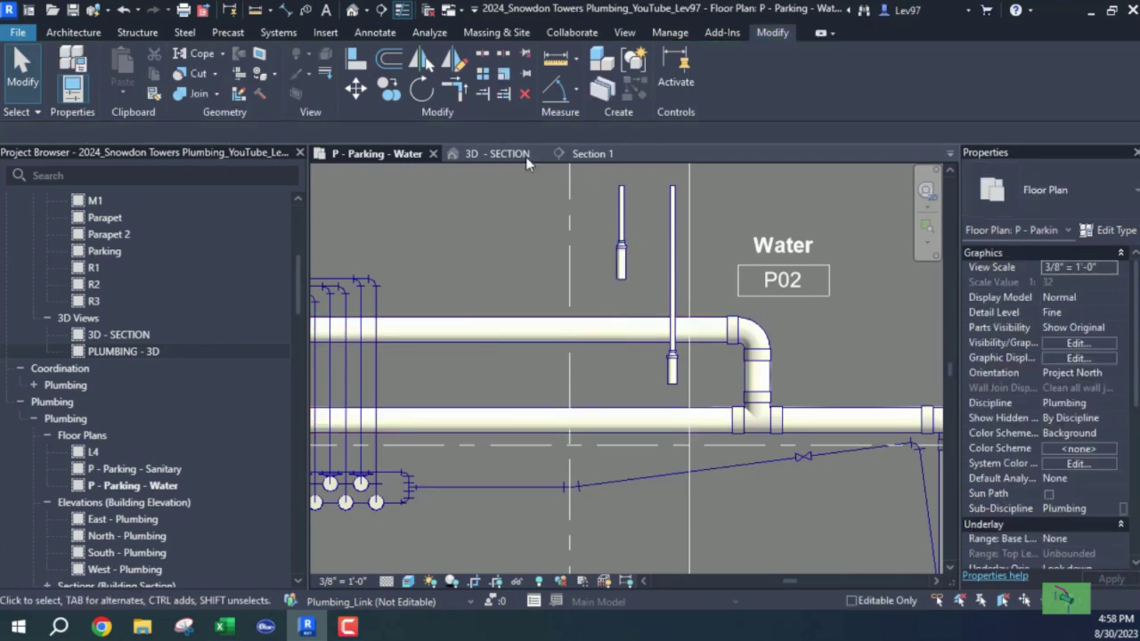
Step: Extend the Section 1 view depth in the water plan past the copied run and check both runs in Section 1
{"action": "left_click", "coordinate": [604, 153]}
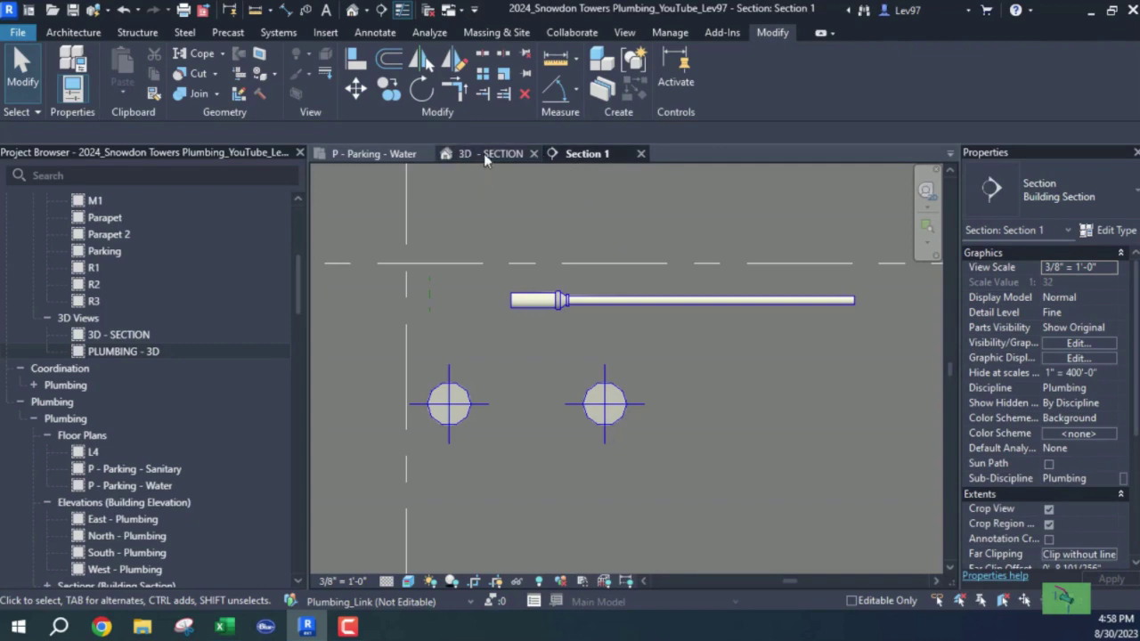
{"action": "left_click", "coordinate": [372, 155]}
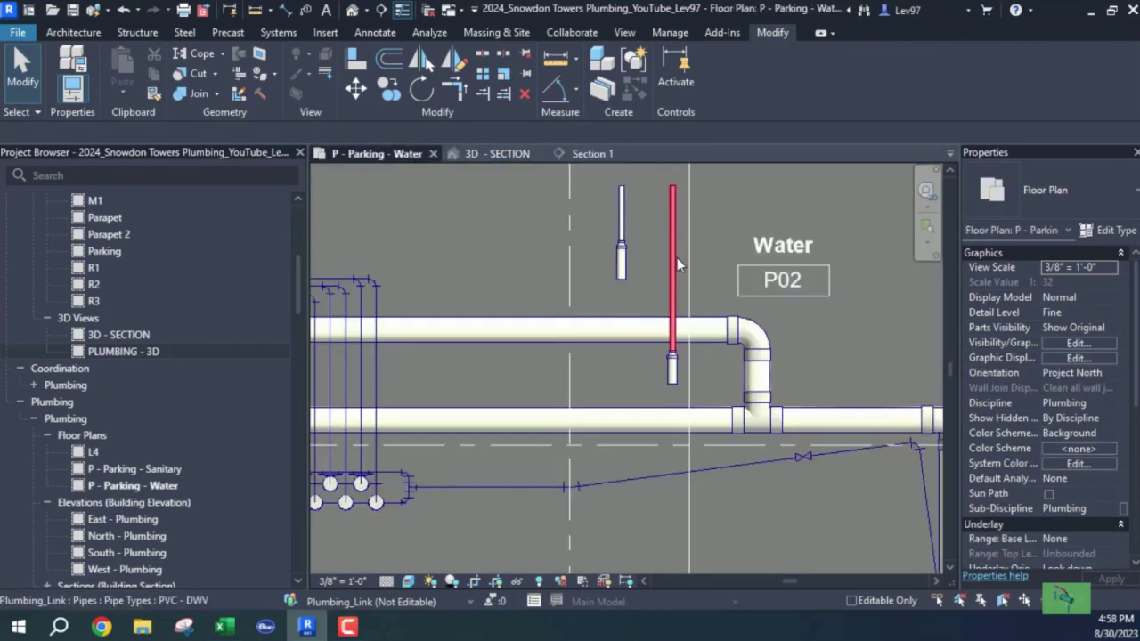
{"action": "left_click", "coordinate": [672, 276]}
{"action": "left_click", "coordinate": [689, 294]}
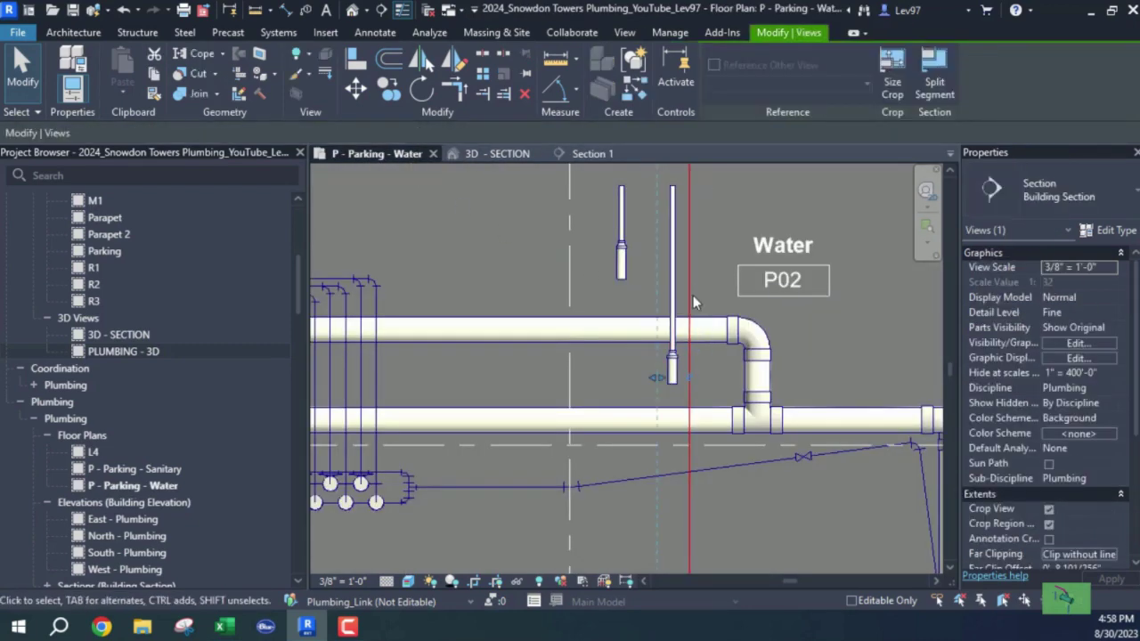
{"action": "left_click_drag", "start_coordinate": [651, 382], "coordinate": [595, 372]}
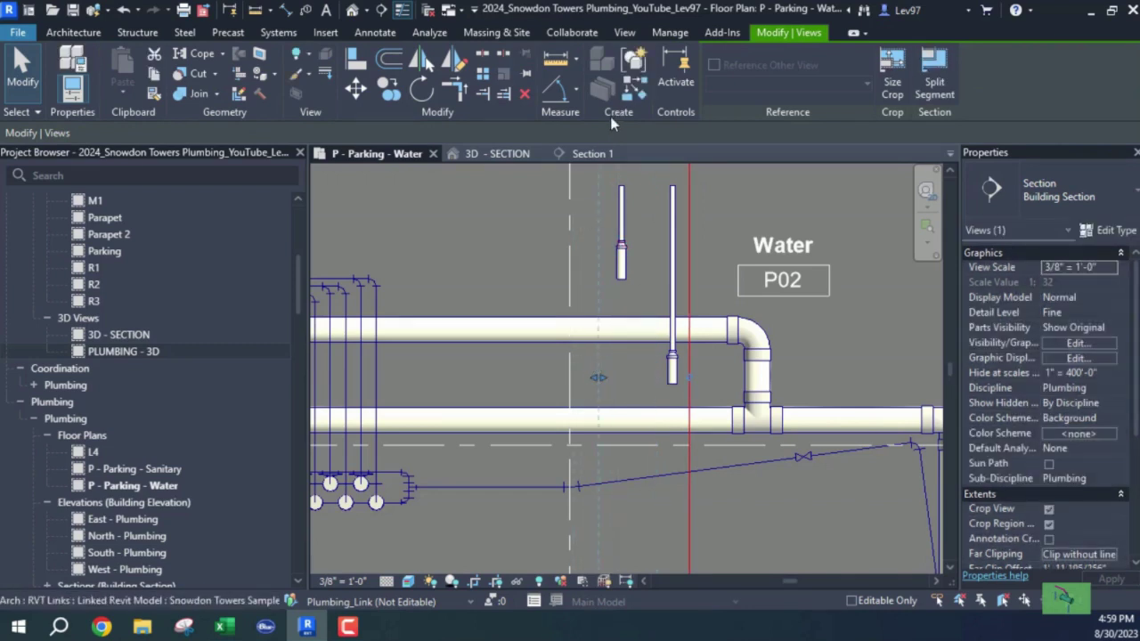
{"action": "left_click", "coordinate": [592, 154]}
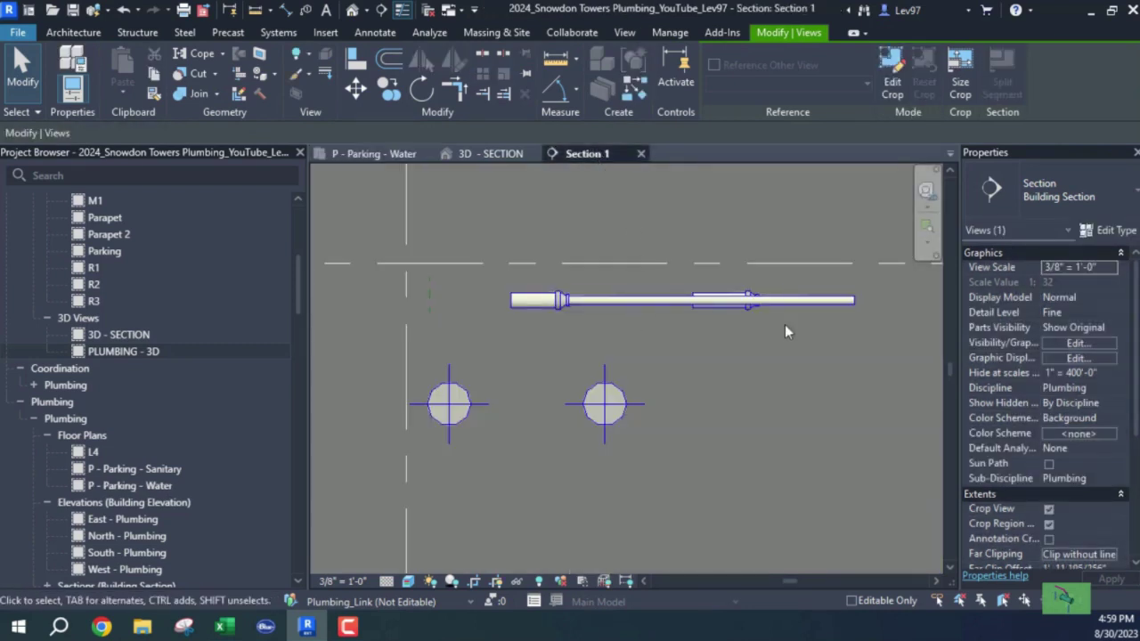
{"action": "left_click", "coordinate": [618, 306]}
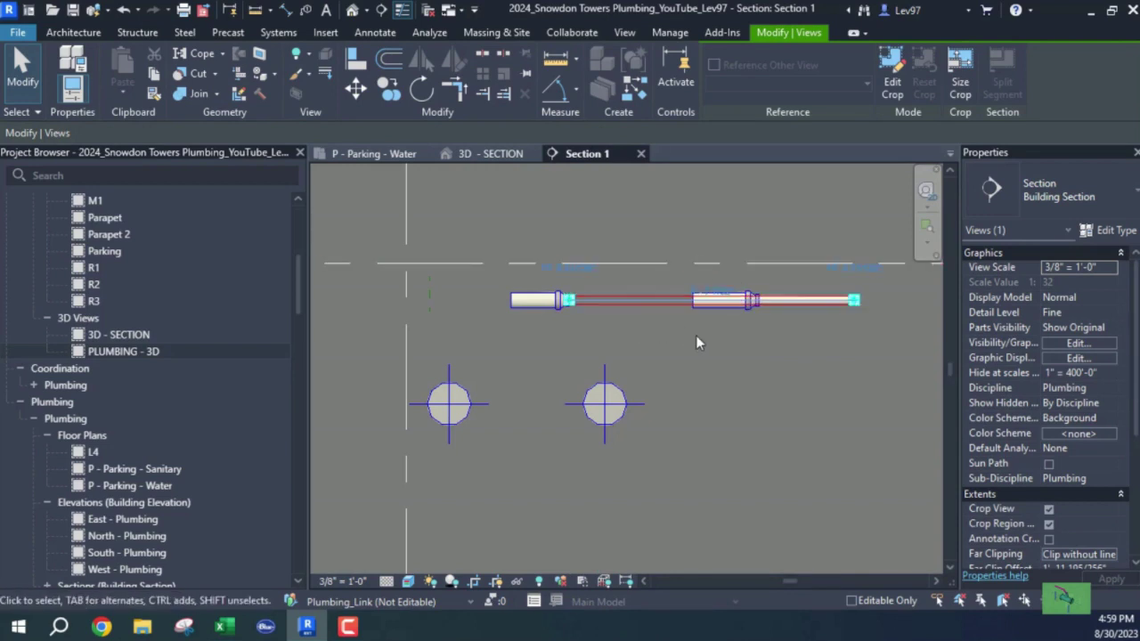
Step: In the water plan, extend the copied run's 2" pipe to connect to the upper main
{"action": "left_click", "coordinate": [396, 157]}
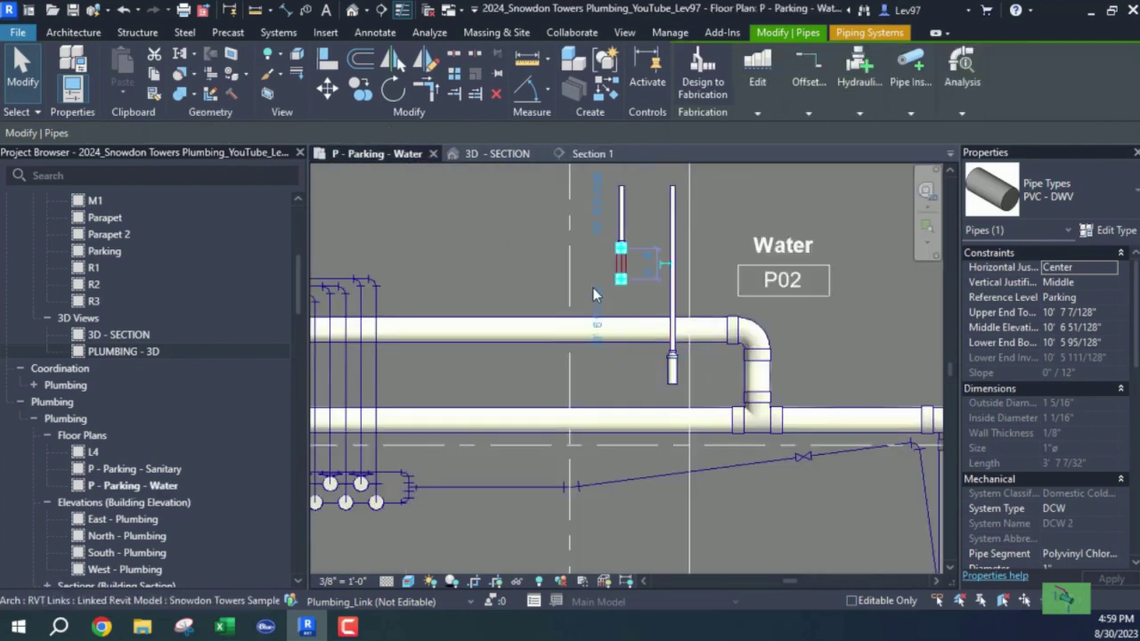
{"action": "left_click", "coordinate": [622, 306]}
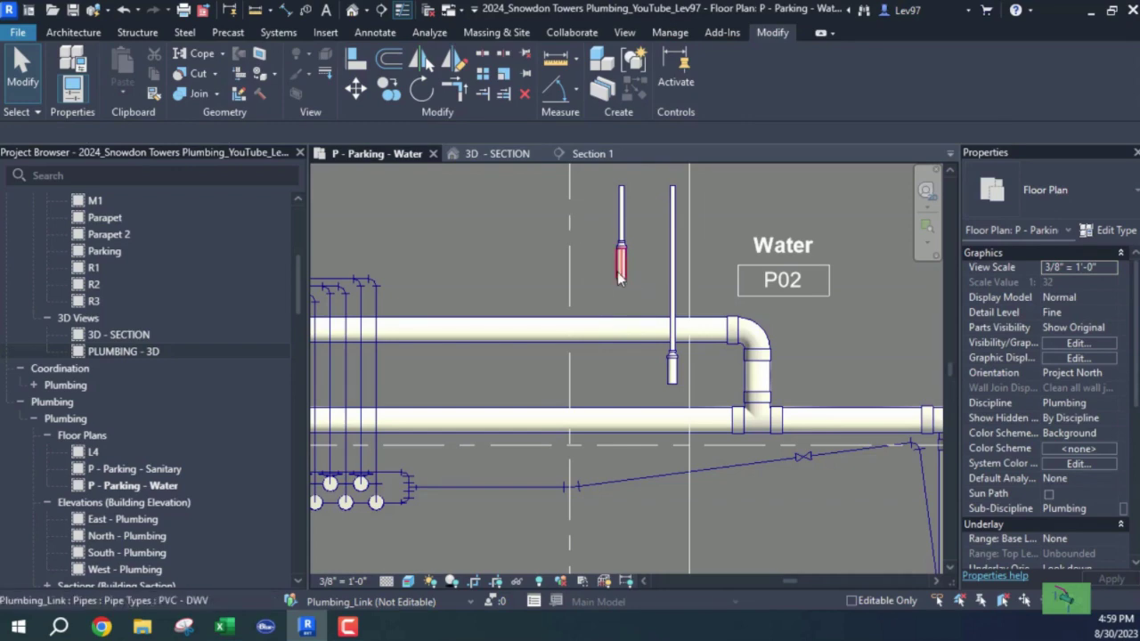
{"action": "left_click", "coordinate": [622, 278]}
{"action": "left_click_drag", "start_coordinate": [620, 278], "coordinate": [622, 329]}
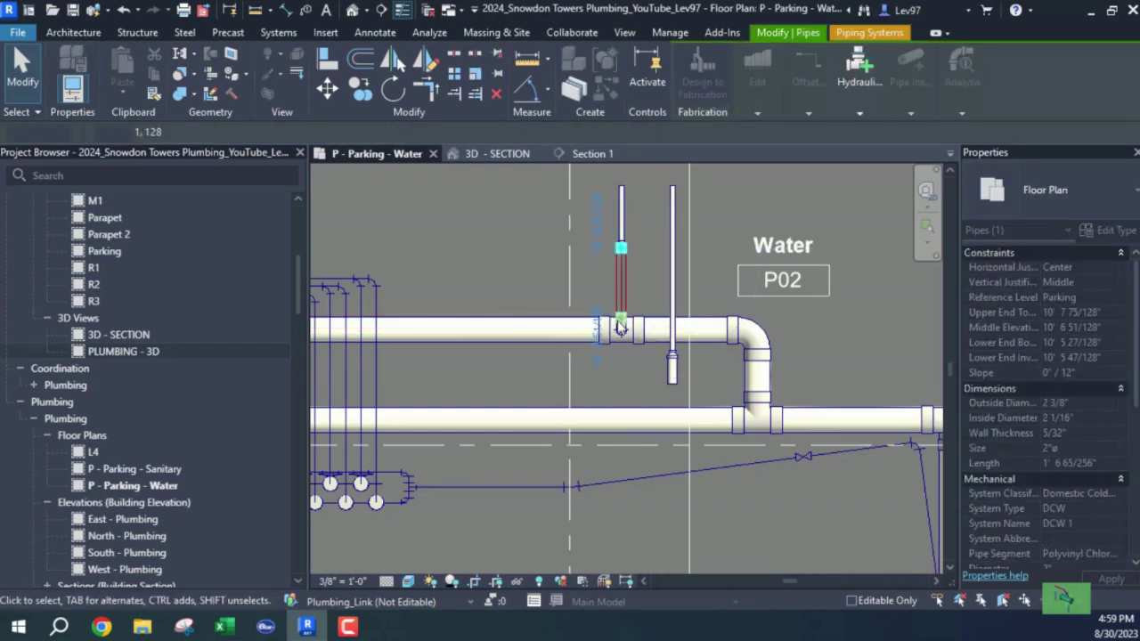
{"action": "key", "text": "Escape"}
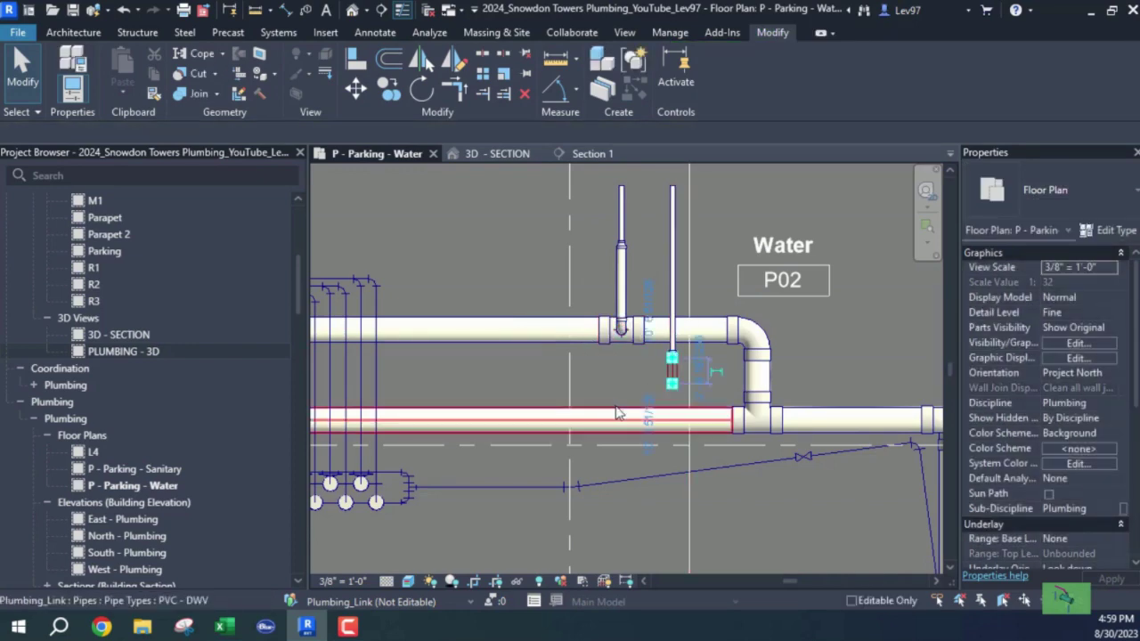
Step: Extend the original run's 2" pipe to connect to the lower main, and inspect both connections in the 3D - SECTION view
{"action": "left_click", "coordinate": [672, 379]}
{"action": "left_click_drag", "start_coordinate": [672, 383], "coordinate": [672, 407]}
{"action": "key", "text": "Escape"}
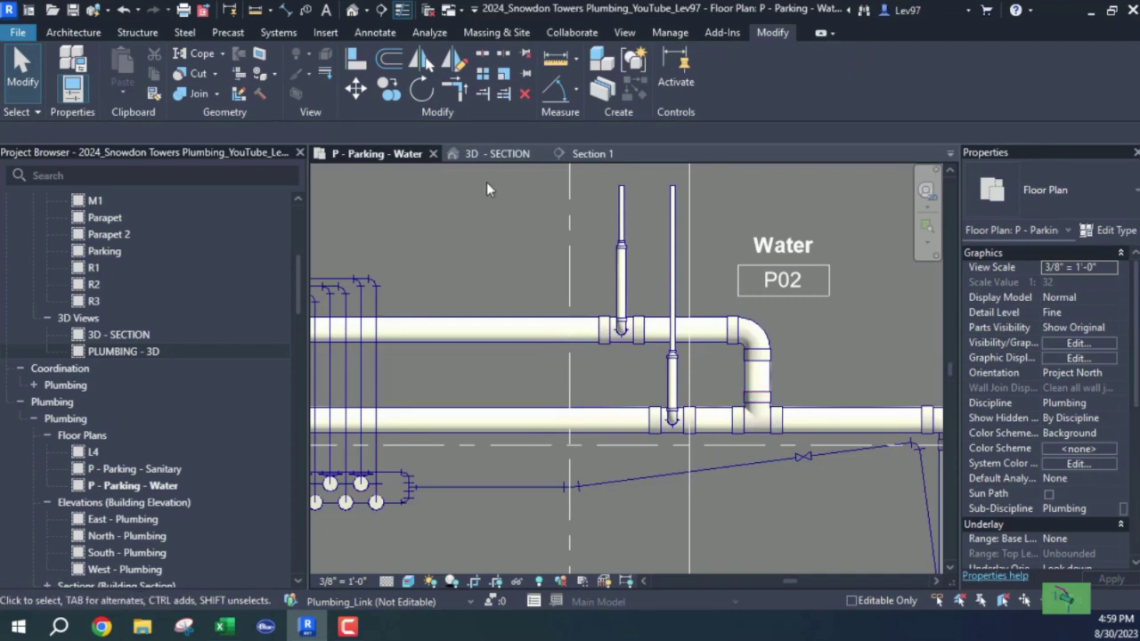
{"action": "left_click", "coordinate": [482, 157]}
{"action": "middle_click_drag", "start_coordinate": [570, 418], "coordinate": [647, 437]}
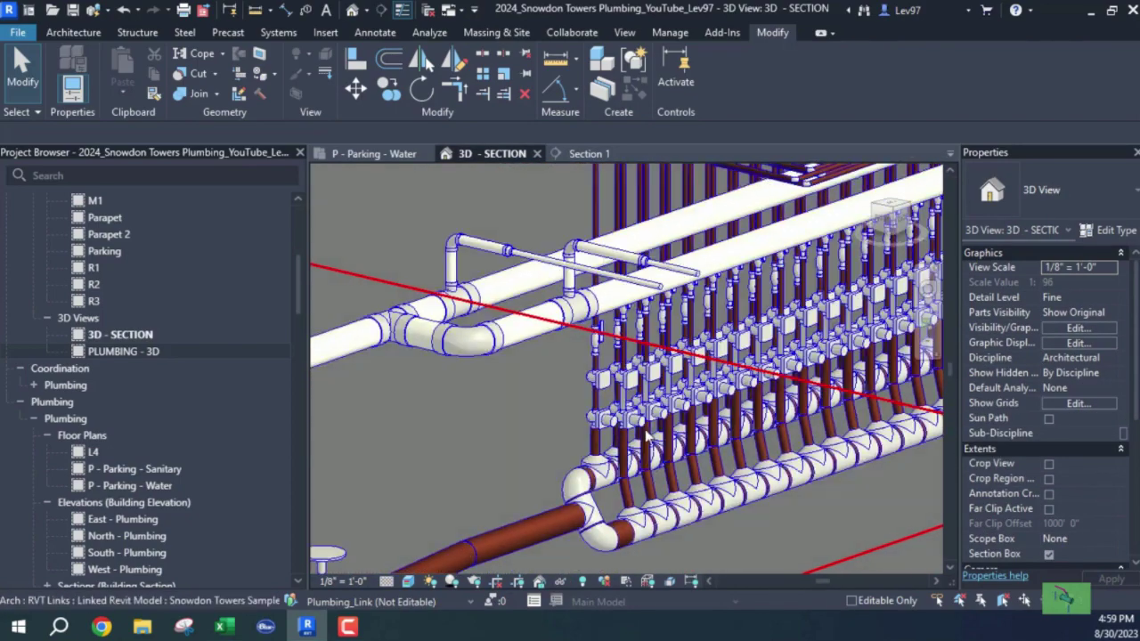
{"action": "scroll", "coordinate": [566, 411], "scroll_direction": "up", "scroll_amount": 2}
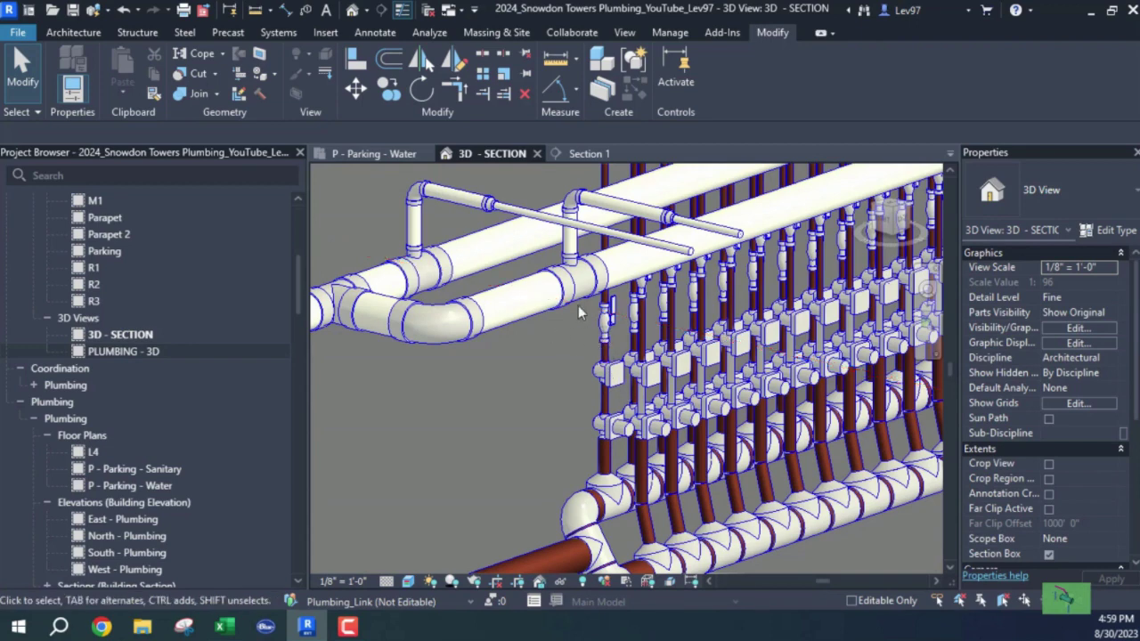
Step: In Section 1, lower the left main by its reducing tee to about 7' 8" middle elevation
{"action": "left_click", "coordinate": [588, 155]}
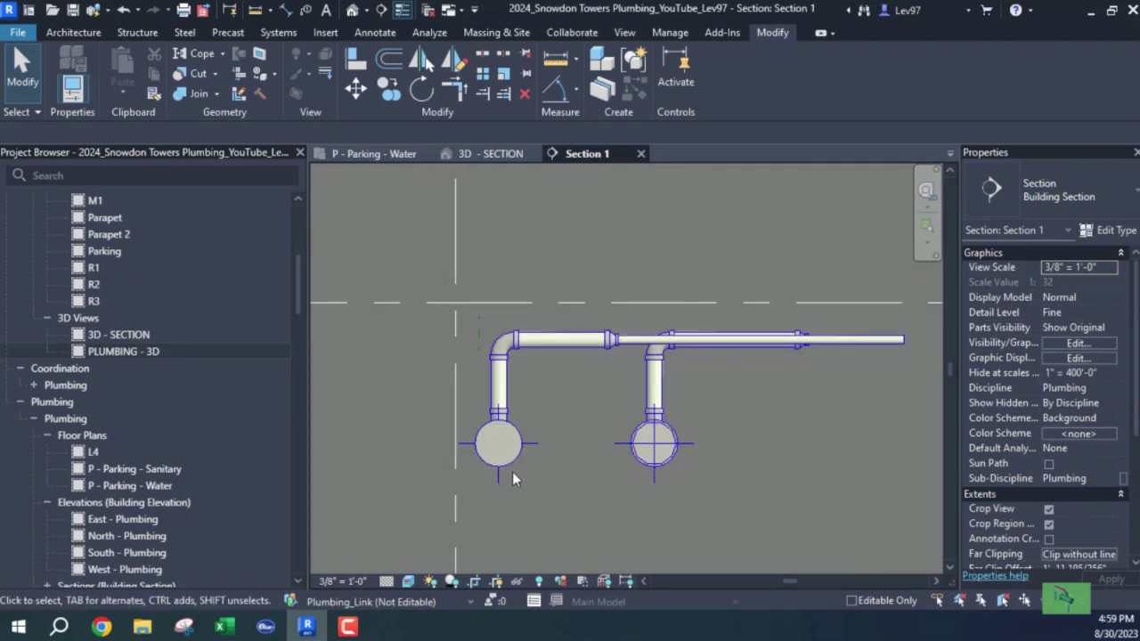
{"action": "left_click", "coordinate": [522, 474]}
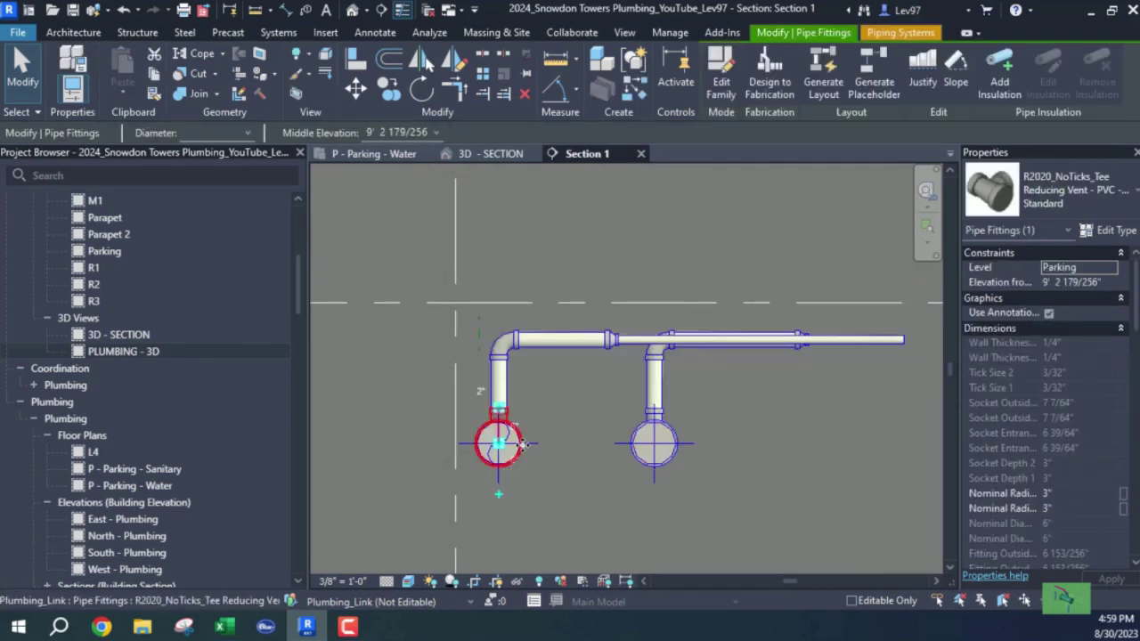
{"action": "left_click_drag", "start_coordinate": [517, 498], "coordinate": [513, 563]}
{"action": "middle_click_drag", "start_coordinate": [551, 481], "coordinate": [615, 401]}
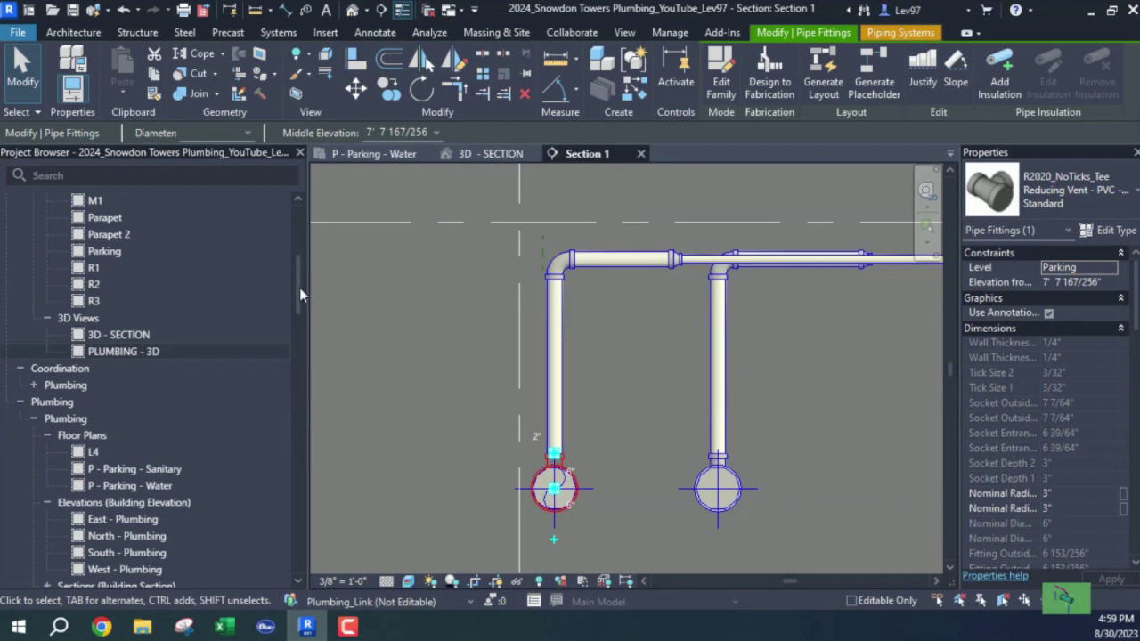
Step: Expand Pipe Accessories among the project families to list the valve types, and return to the P - Parking - Water plan
{"action": "left_click_drag", "start_coordinate": [299, 287], "coordinate": [277, 412]}
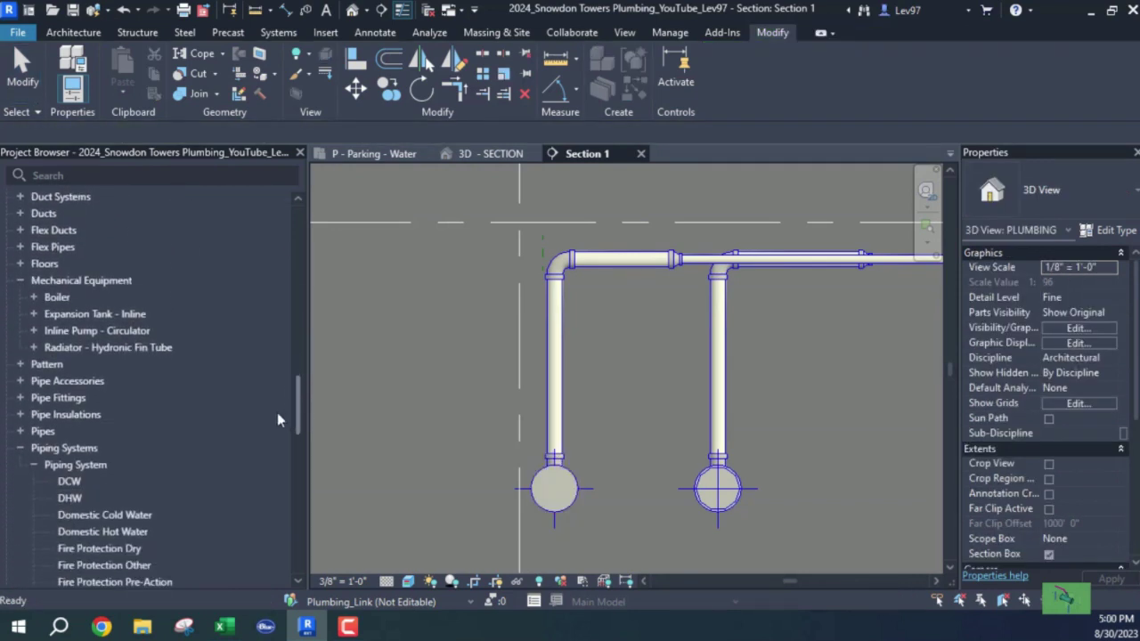
{"action": "left_click", "coordinate": [20, 377]}
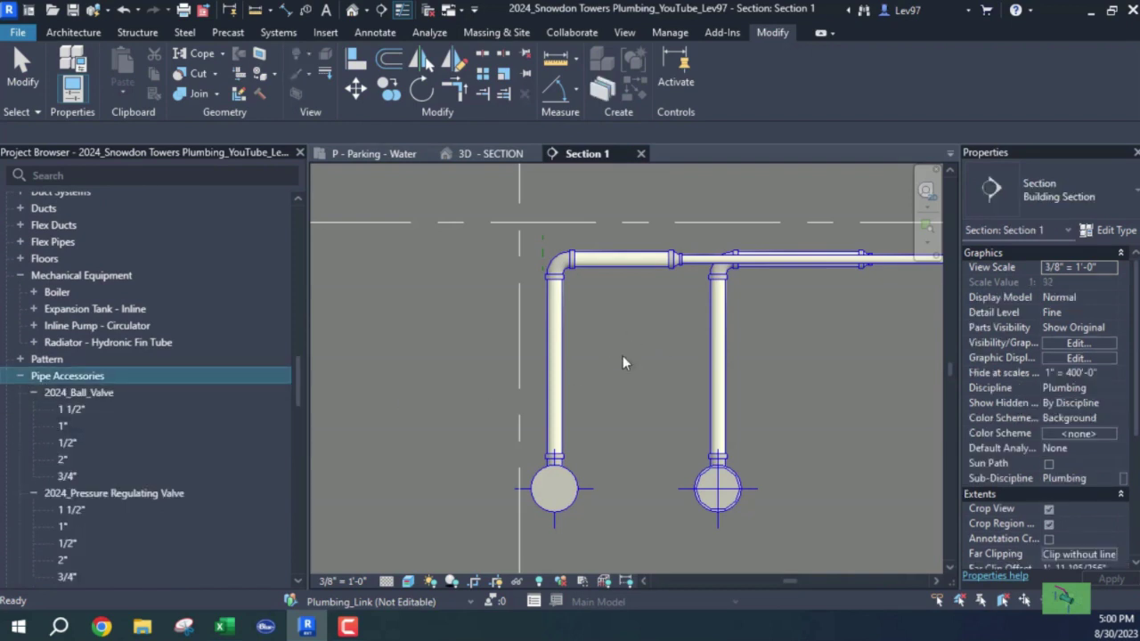
{"action": "left_click", "coordinate": [554, 481]}
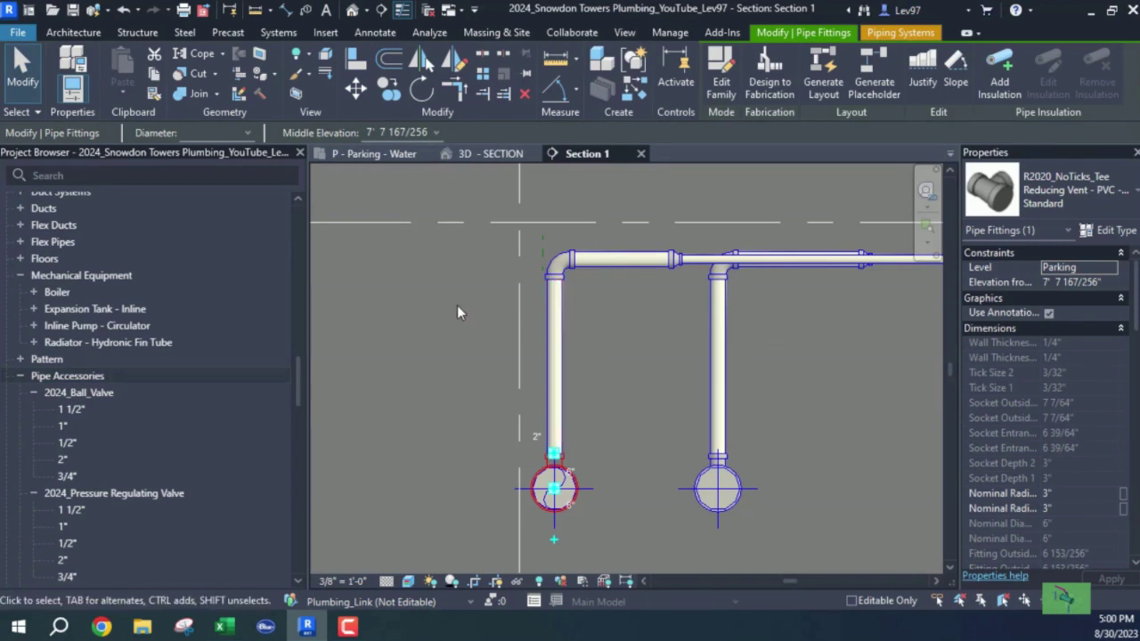
{"action": "left_click", "coordinate": [386, 155]}
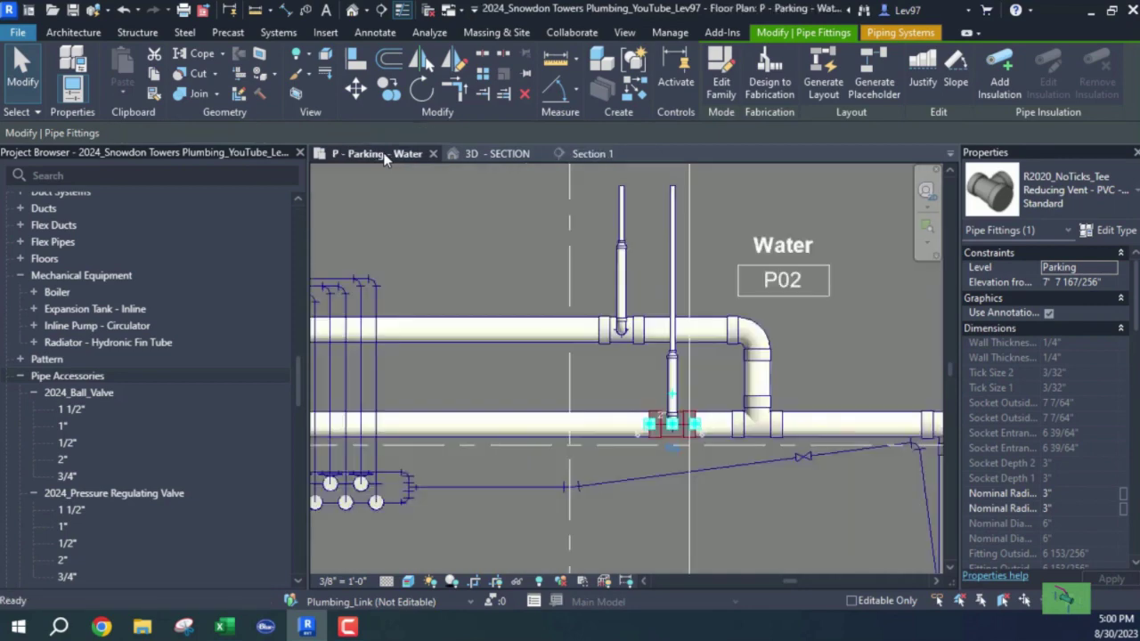
{"action": "left_click", "coordinate": [532, 273]}
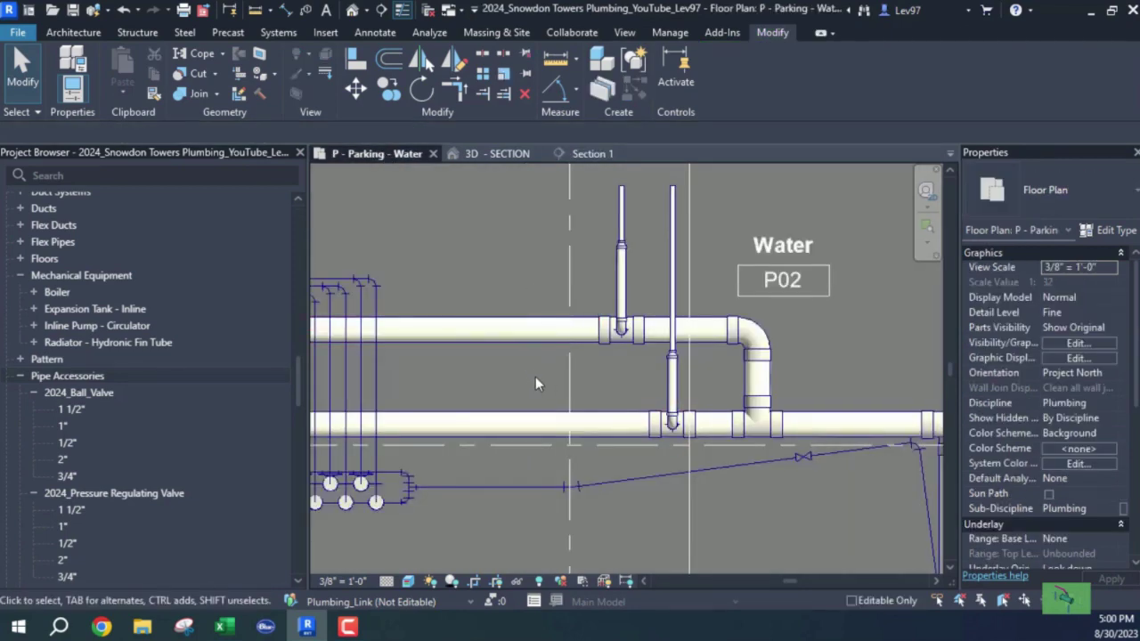
Step: Draw a 1" pipe from the copied run's free end, turning 90° to the left past the grid line
{"action": "middle_click_drag", "start_coordinate": [580, 385], "coordinate": [640, 566]}
{"action": "middle_click_drag", "start_coordinate": [591, 377], "coordinate": [646, 351]}
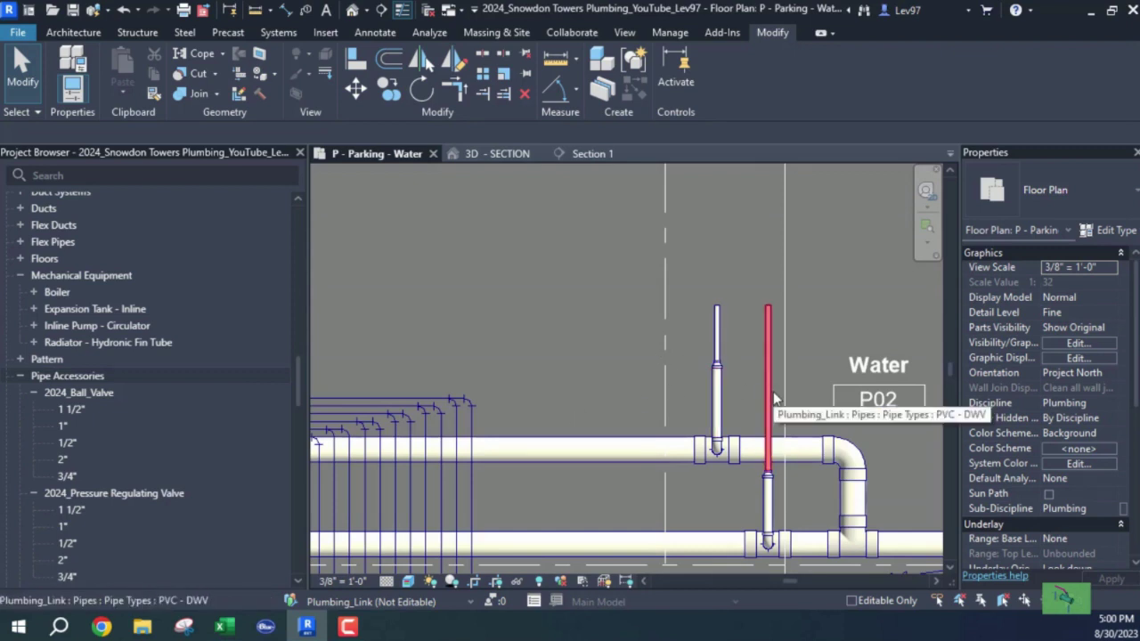
{"action": "left_click", "coordinate": [720, 312]}
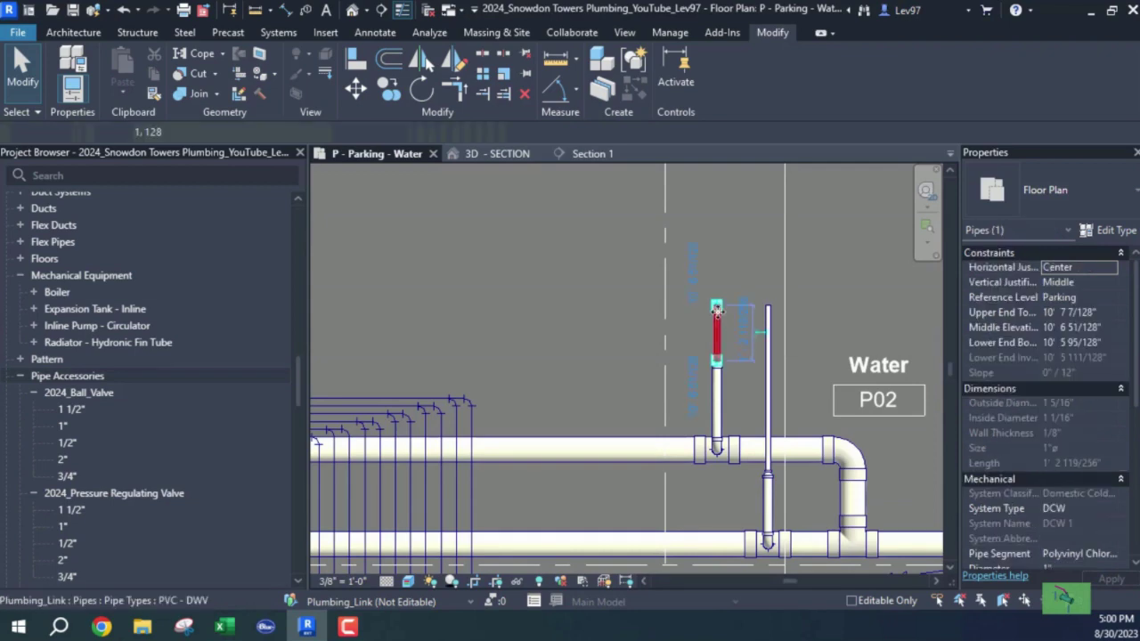
{"action": "right_click", "coordinate": [717, 313]}
{"action": "left_click", "coordinate": [769, 147]}
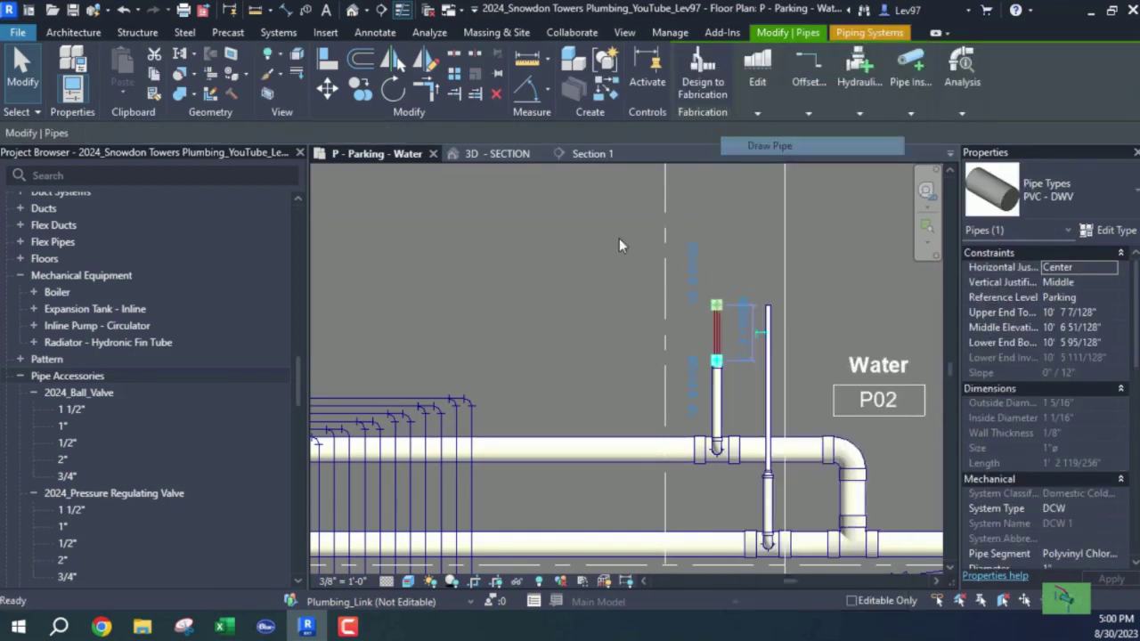
{"action": "left_click", "coordinate": [529, 304]}
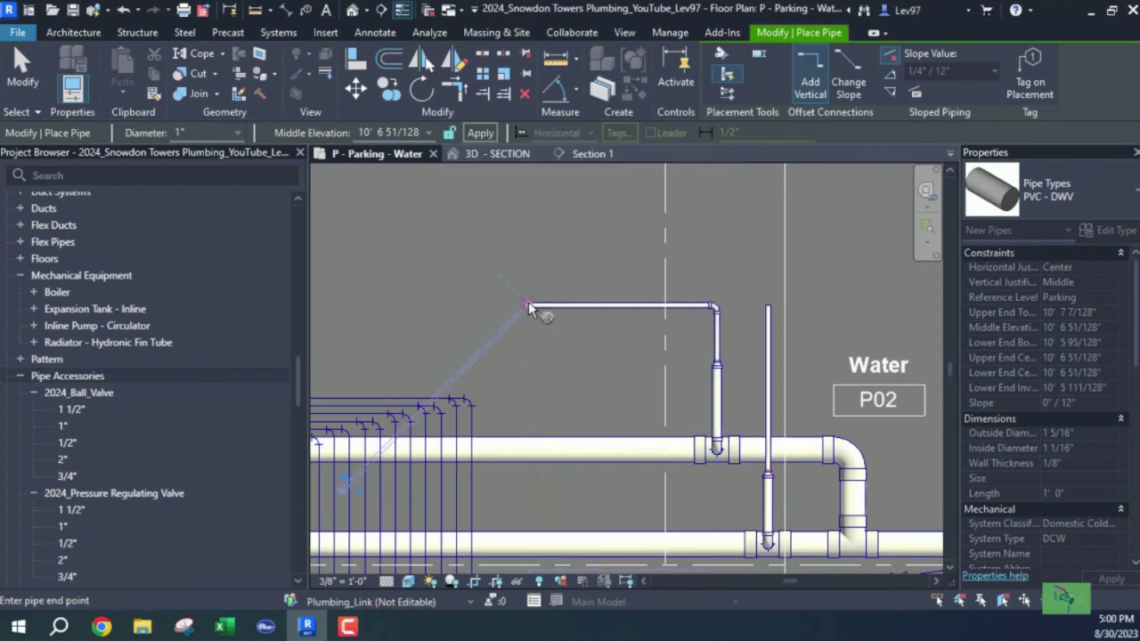
{"action": "key", "text": "Escape"}
{"action": "key", "text": "Escape"}
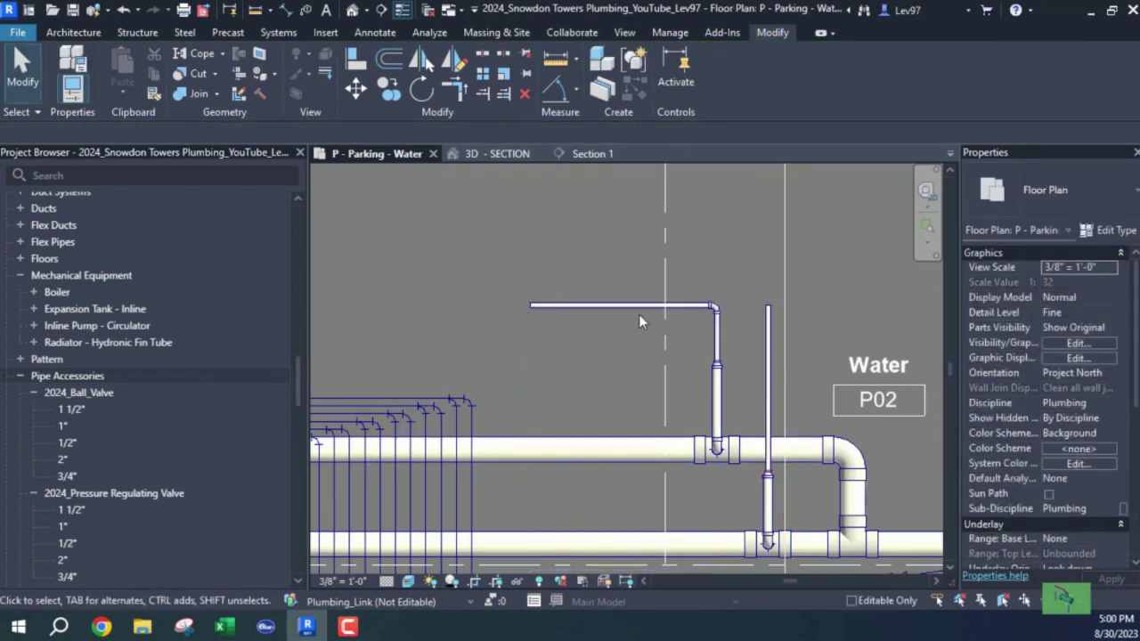
Step: Nudge the copied run's reducer down the branch to sit closer to the upper main
{"action": "left_click", "coordinate": [717, 370]}
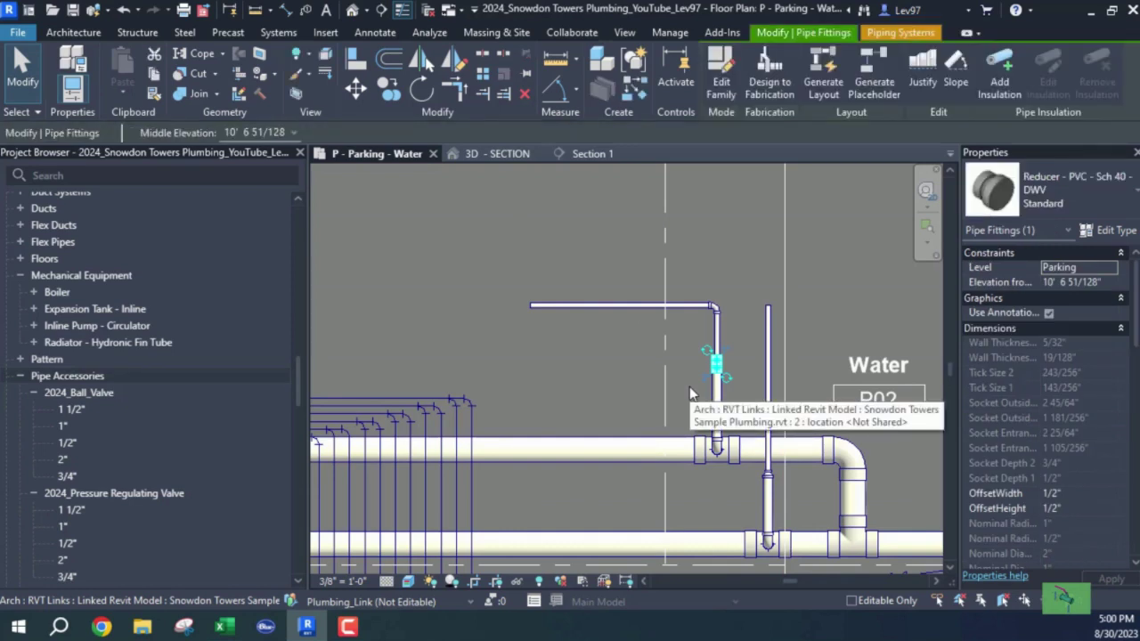
{"action": "key", "text": "Down"}
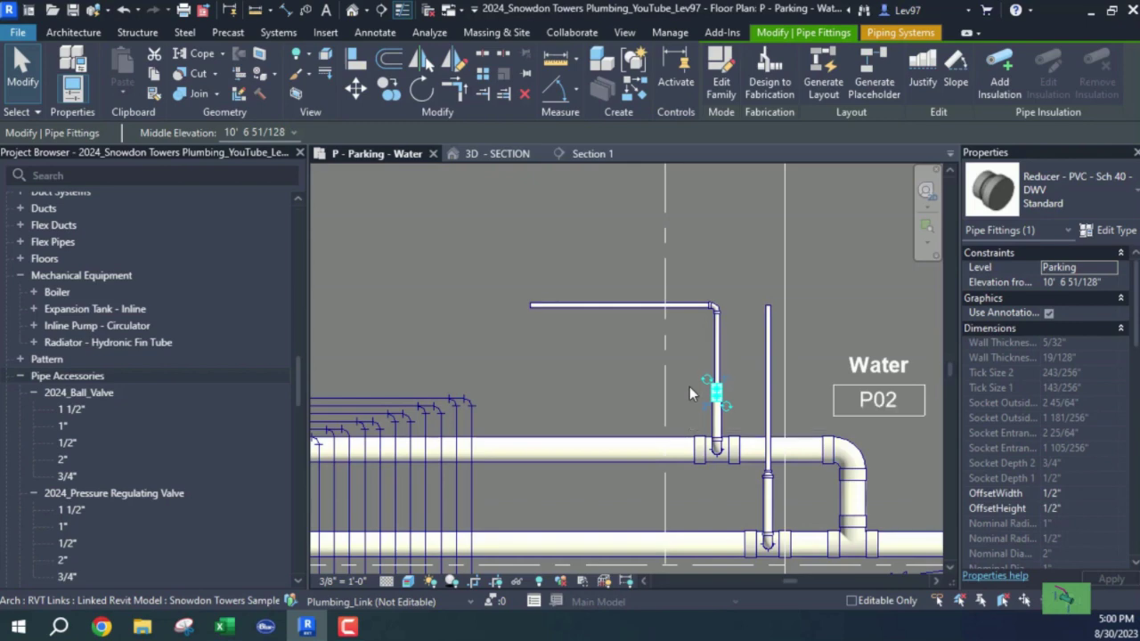
{"action": "left_click", "coordinate": [612, 393]}
Step: Move the upper 6" main and its connected tee closer to the lower main in plan
{"action": "middle_click_drag", "start_coordinate": [655, 401], "coordinate": [753, 350]}
{"action": "scroll", "coordinate": [697, 384], "scroll_direction": "down", "scroll_amount": 1}
{"action": "left_click", "coordinate": [670, 407]}
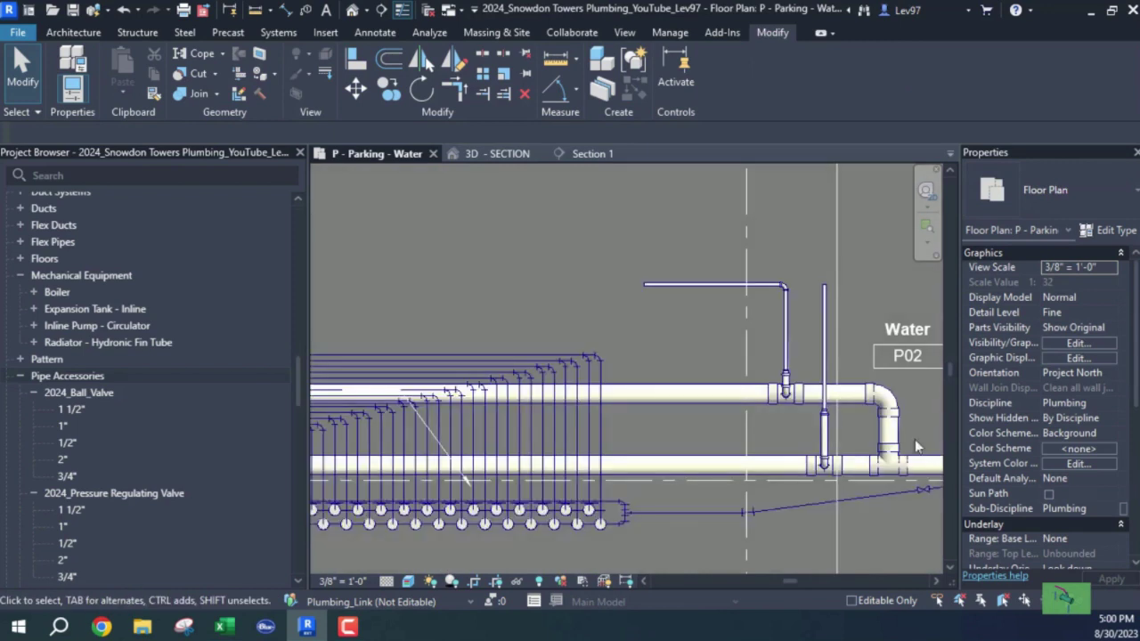
{"action": "key", "text": "Tab"}
{"action": "left_click", "coordinate": [711, 462]}
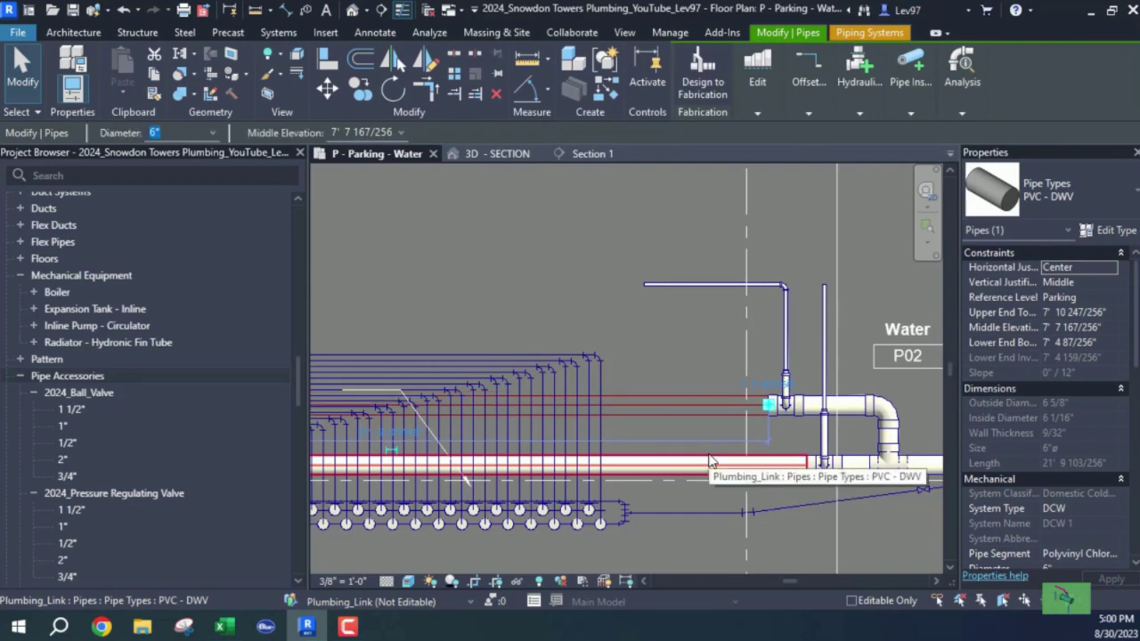
{"action": "key", "text": "Escape"}
{"action": "scroll", "coordinate": [889, 472], "scroll_direction": "up", "scroll_amount": 3}
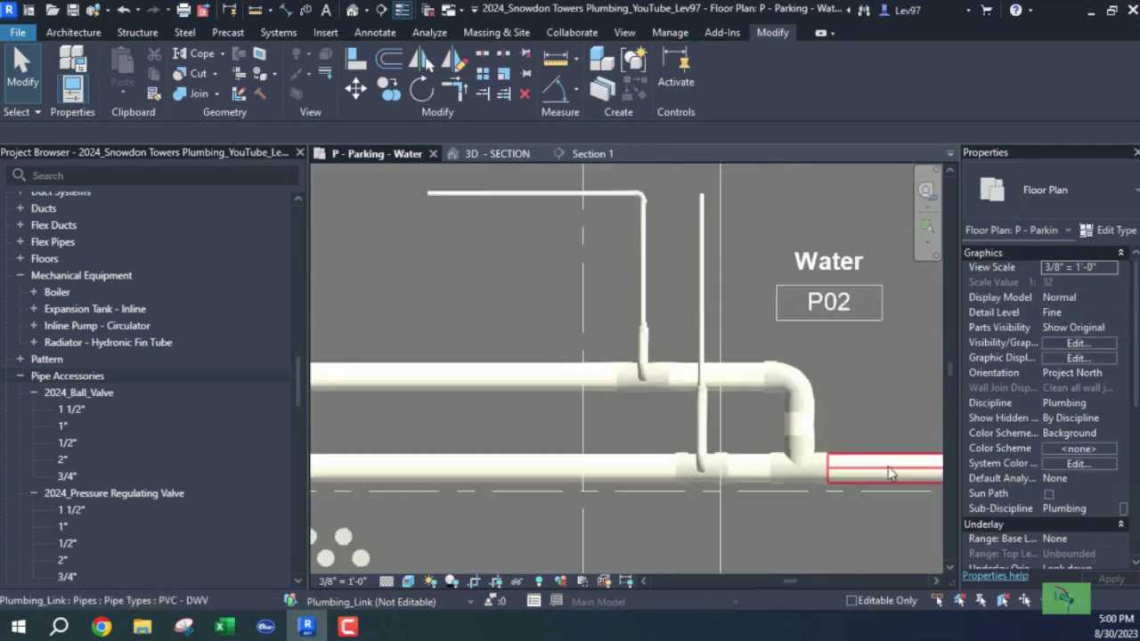
{"action": "scroll", "coordinate": [889, 472], "scroll_direction": "up", "scroll_amount": 2}
{"action": "scroll", "coordinate": [727, 517], "scroll_direction": "down", "scroll_amount": 3}
{"action": "middle_click_drag", "start_coordinate": [780, 464], "coordinate": [910, 506]}
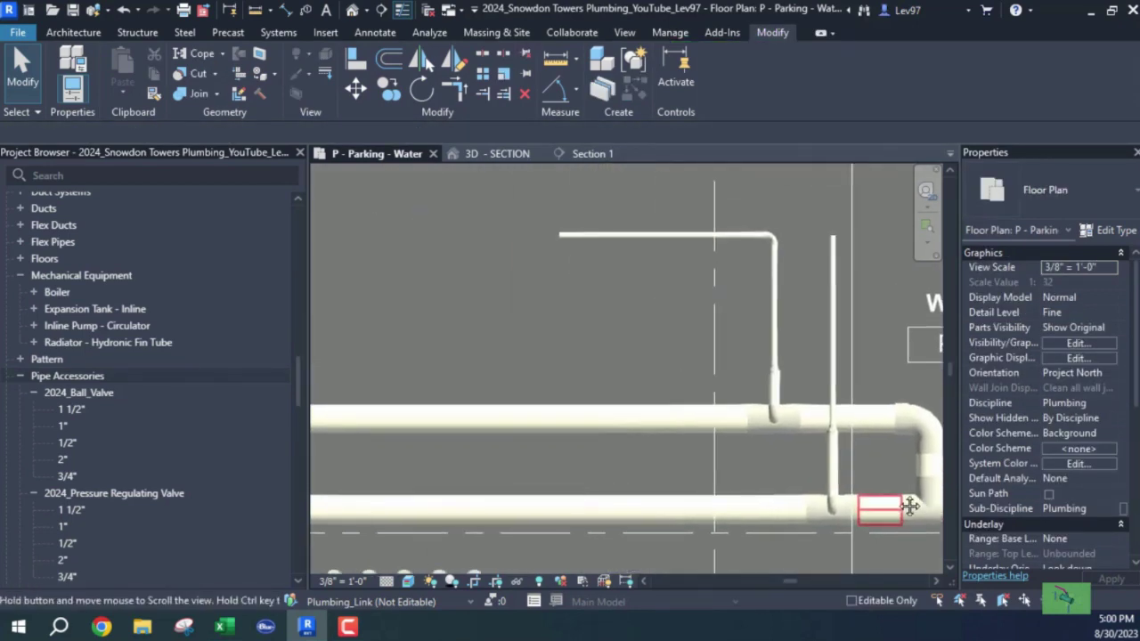
{"action": "scroll", "coordinate": [684, 361], "scroll_direction": "down", "scroll_amount": 3}
{"action": "scroll", "coordinate": [598, 302], "scroll_direction": "up", "scroll_amount": 1}
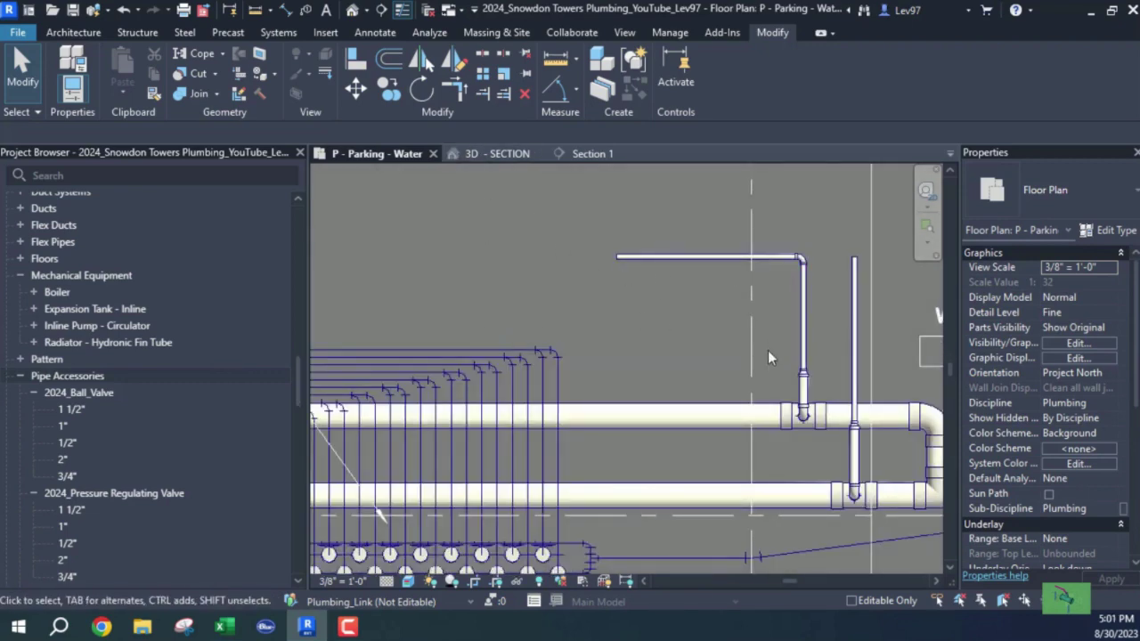
Step: Align the copied run's horizontal 1" pipe with the uppermost of the existing small branch lines
{"action": "left_click", "coordinate": [357, 64]}
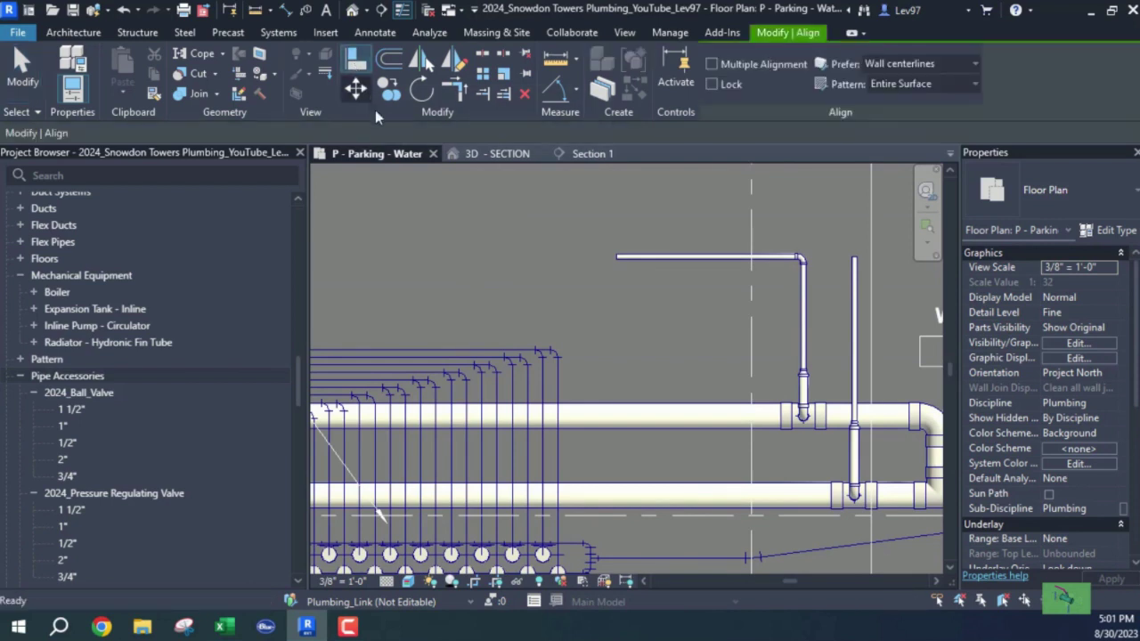
{"action": "left_click", "coordinate": [456, 355]}
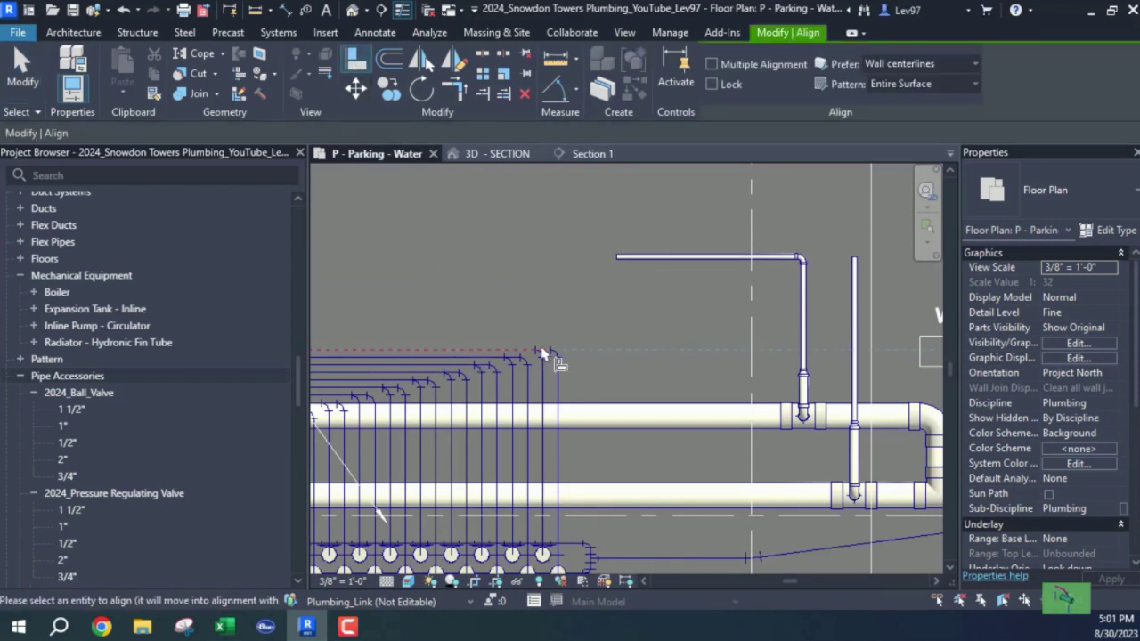
{"action": "left_click", "coordinate": [682, 267]}
{"action": "key", "text": "Escape"}
{"action": "key", "text": "Escape"}
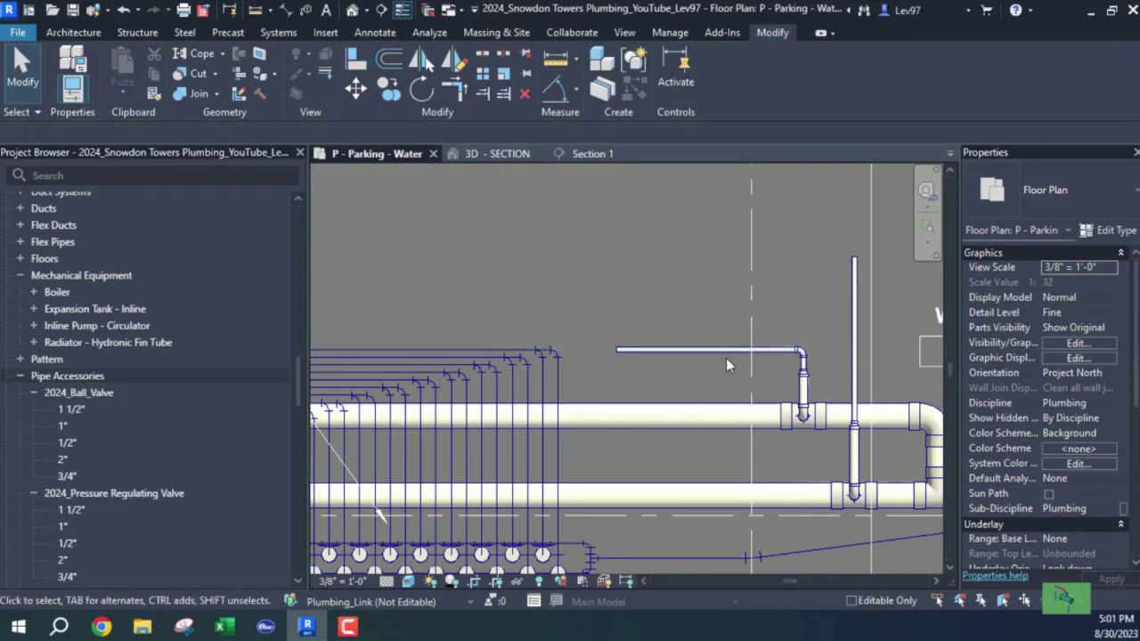
Step: Draw a 1" pipe from the original run's free end, turning 90° to the left past the grid line
{"action": "middle_click_drag", "start_coordinate": [726, 358], "coordinate": [659, 280]}
{"action": "left_click", "coordinate": [723, 293]}
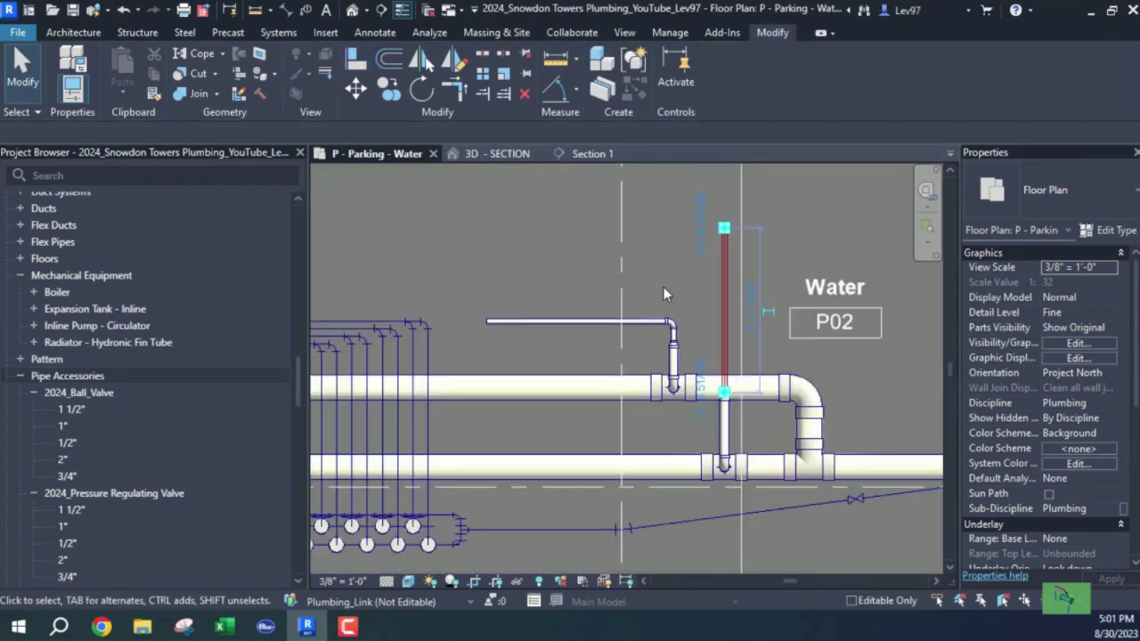
{"action": "right_click", "coordinate": [726, 227]}
{"action": "left_click", "coordinate": [775, 146]}
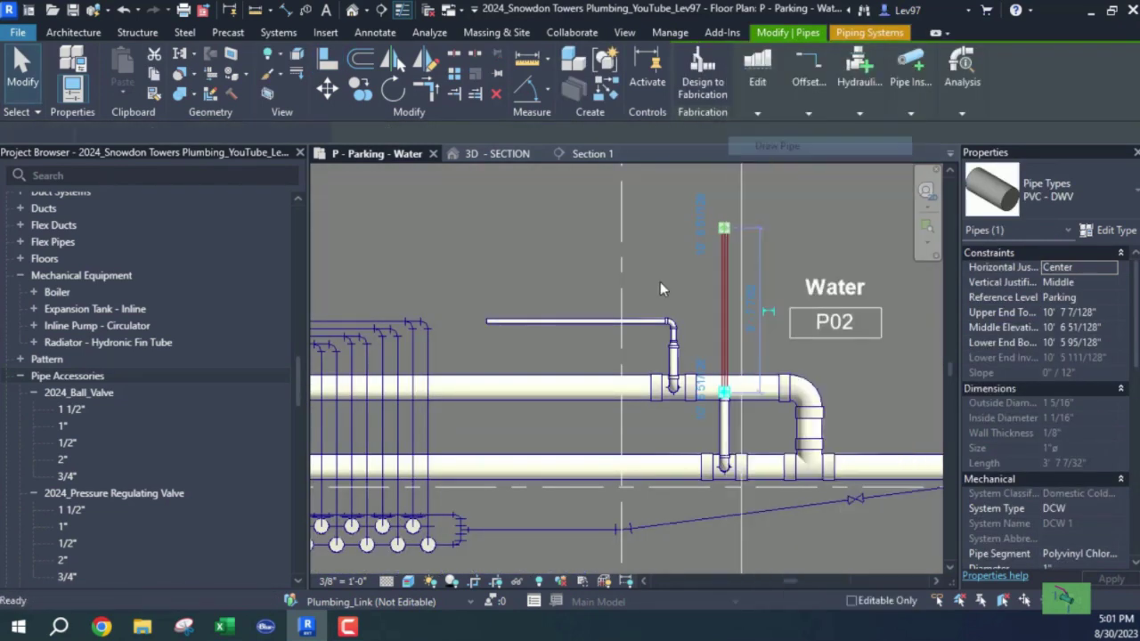
{"action": "left_click", "coordinate": [570, 228]}
{"action": "key", "text": "Escape"}
{"action": "key", "text": "Escape"}
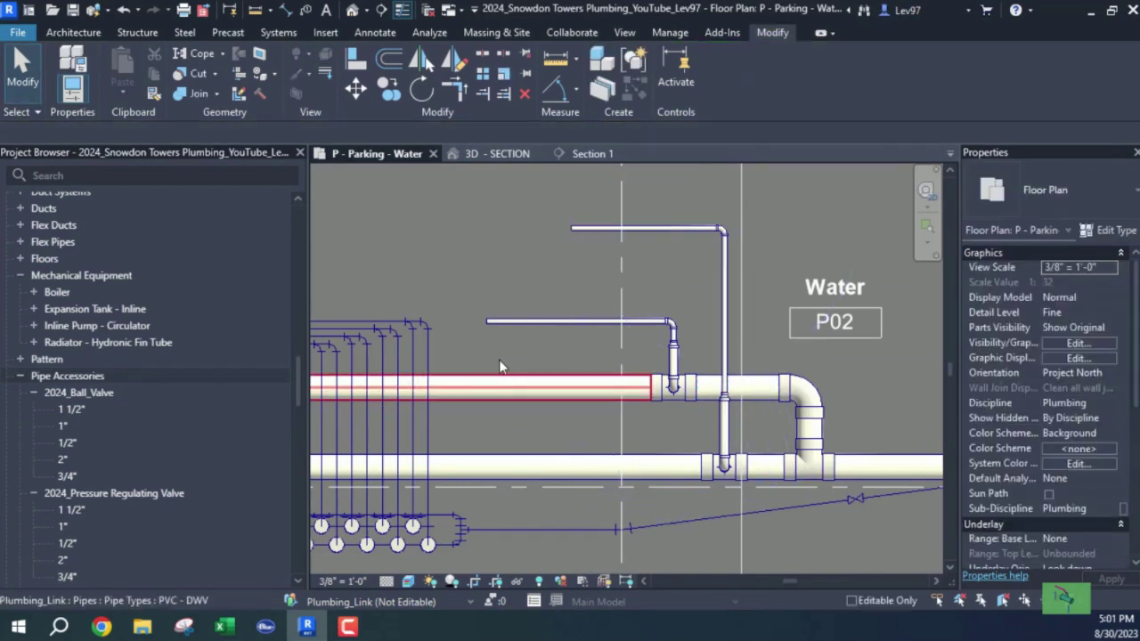
{"action": "middle_click_drag", "start_coordinate": [500, 366], "coordinate": [554, 380]}
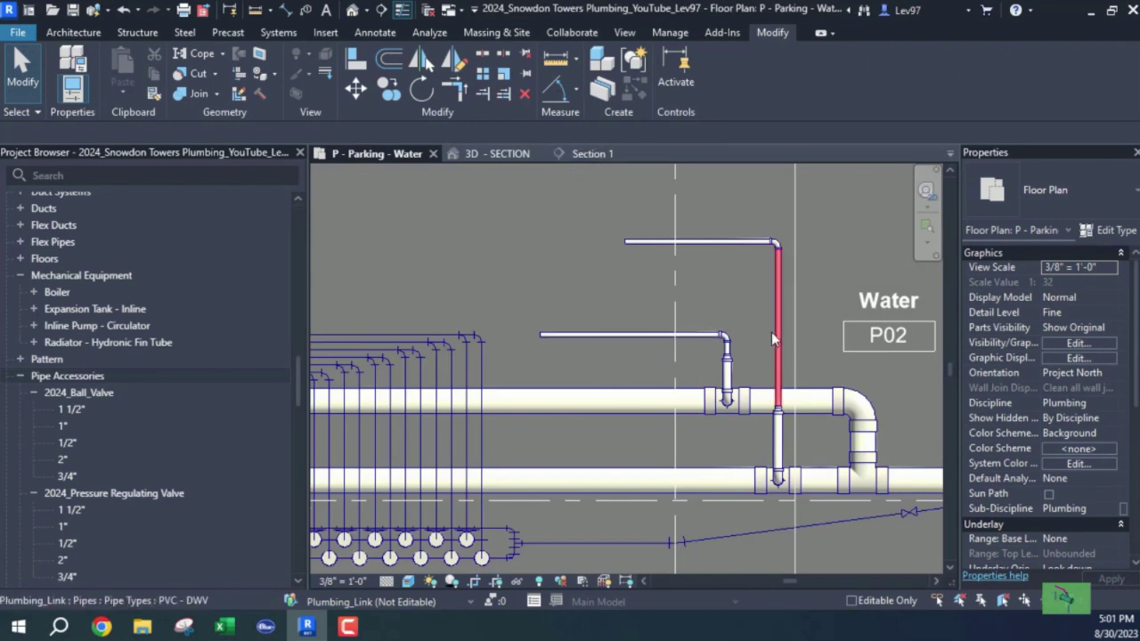
Step: In Section 1, raise the original run's 1" pipe to a middle elevation of 10' 8 51/128", above the copied run
{"action": "left_click", "coordinate": [589, 154]}
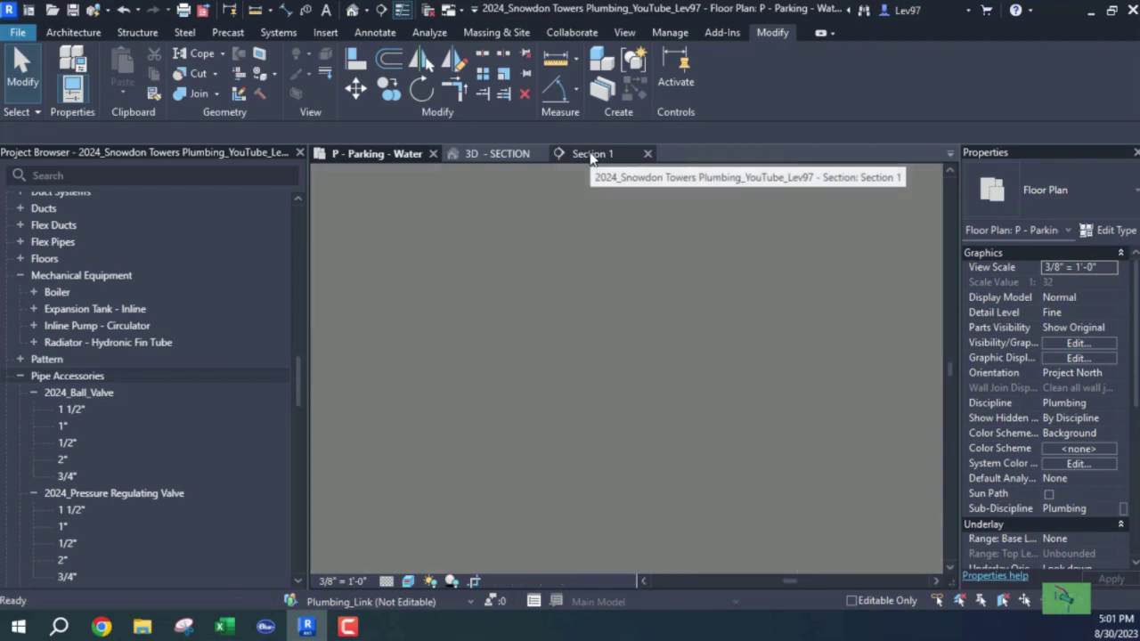
{"action": "middle_click_drag", "start_coordinate": [802, 349], "coordinate": [754, 427]}
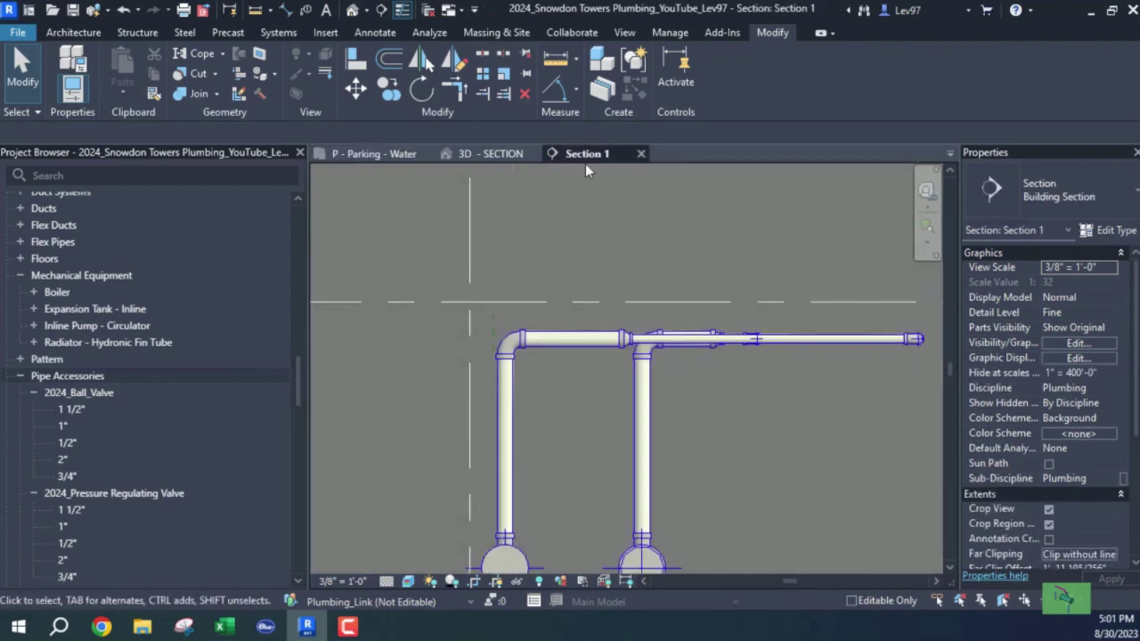
{"action": "left_click", "coordinate": [393, 157]}
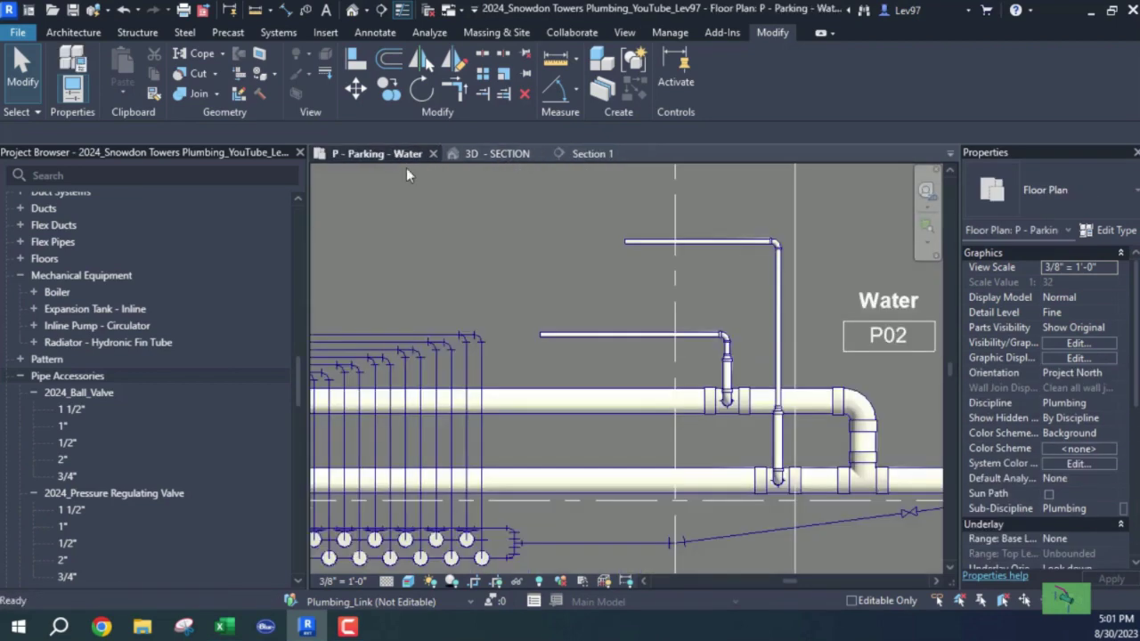
{"action": "left_click", "coordinate": [781, 331]}
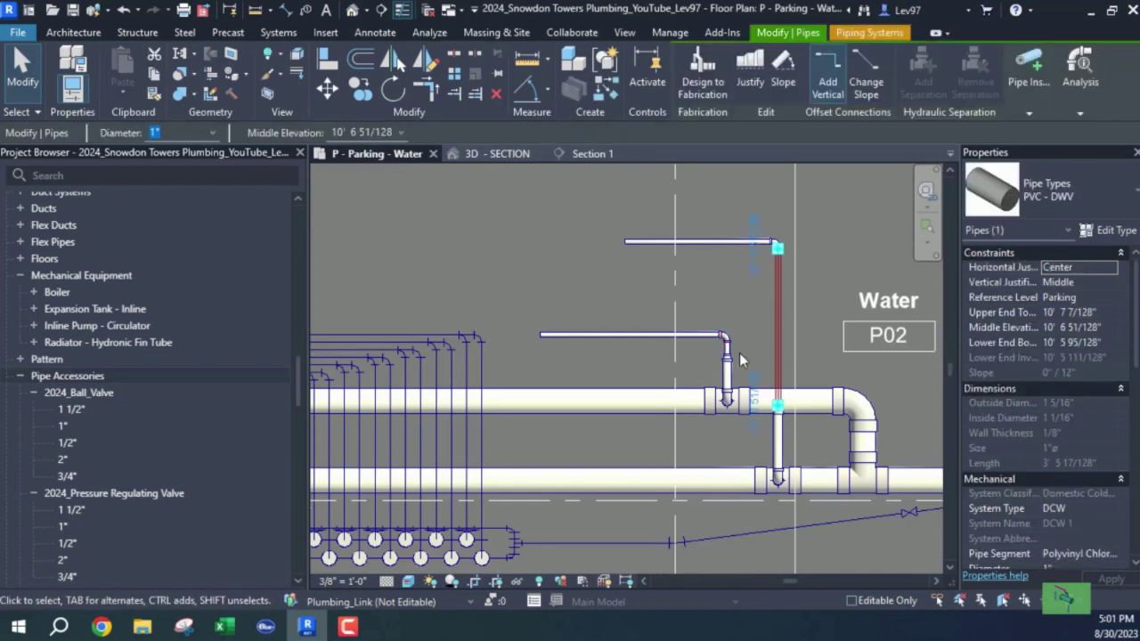
{"action": "left_click", "coordinate": [591, 153]}
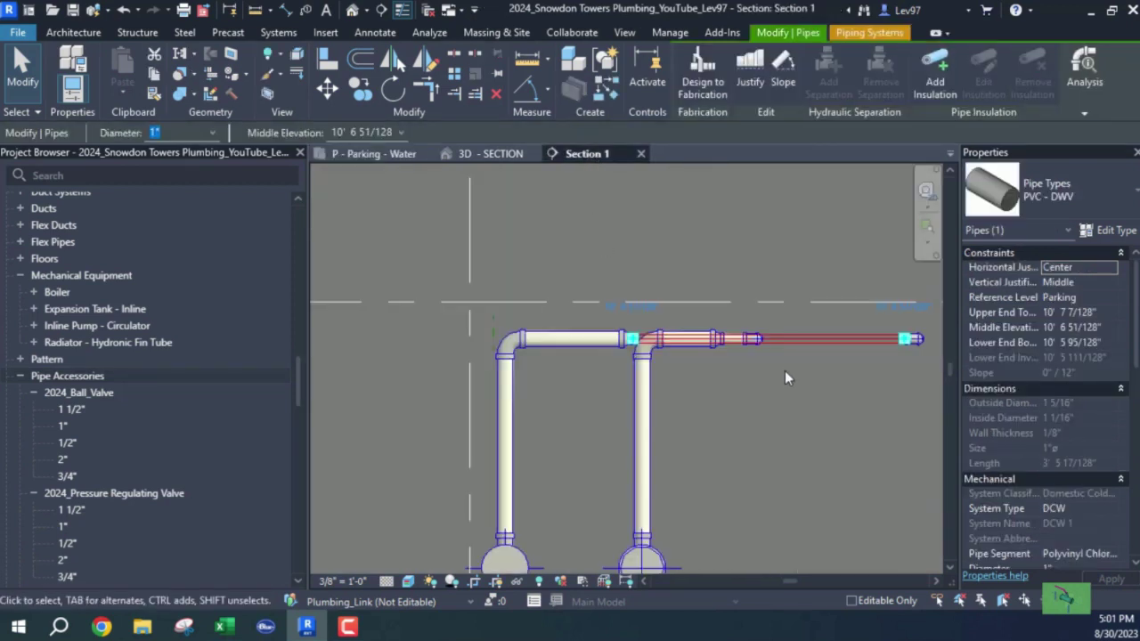
{"action": "key", "text": "Up"}
{"action": "key", "text": "Up"}
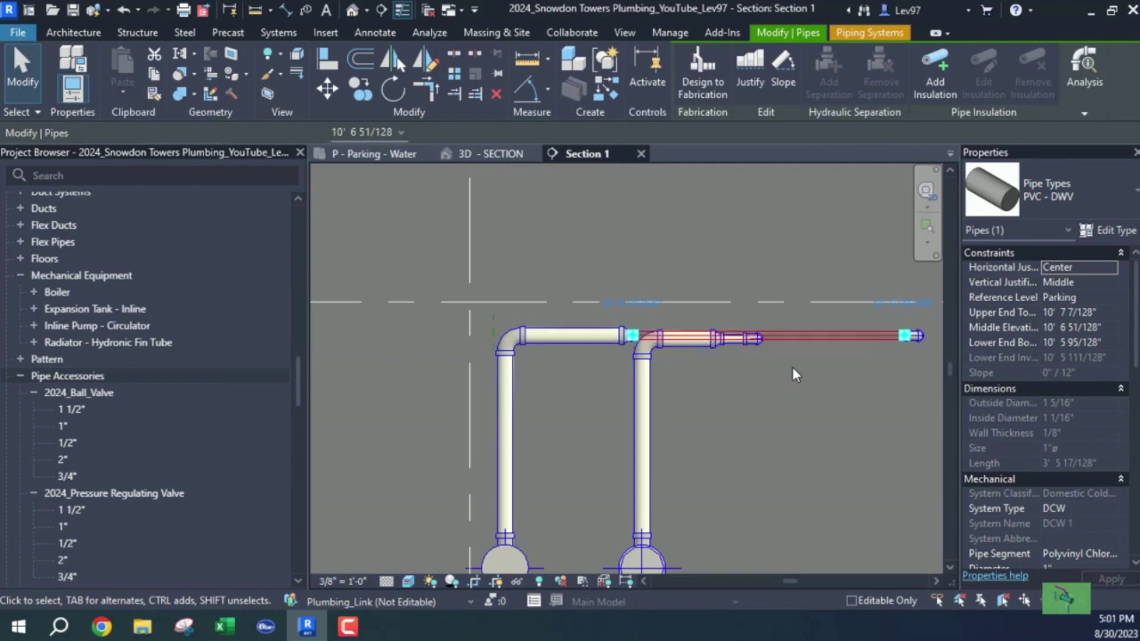
{"action": "key", "text": "Up"}
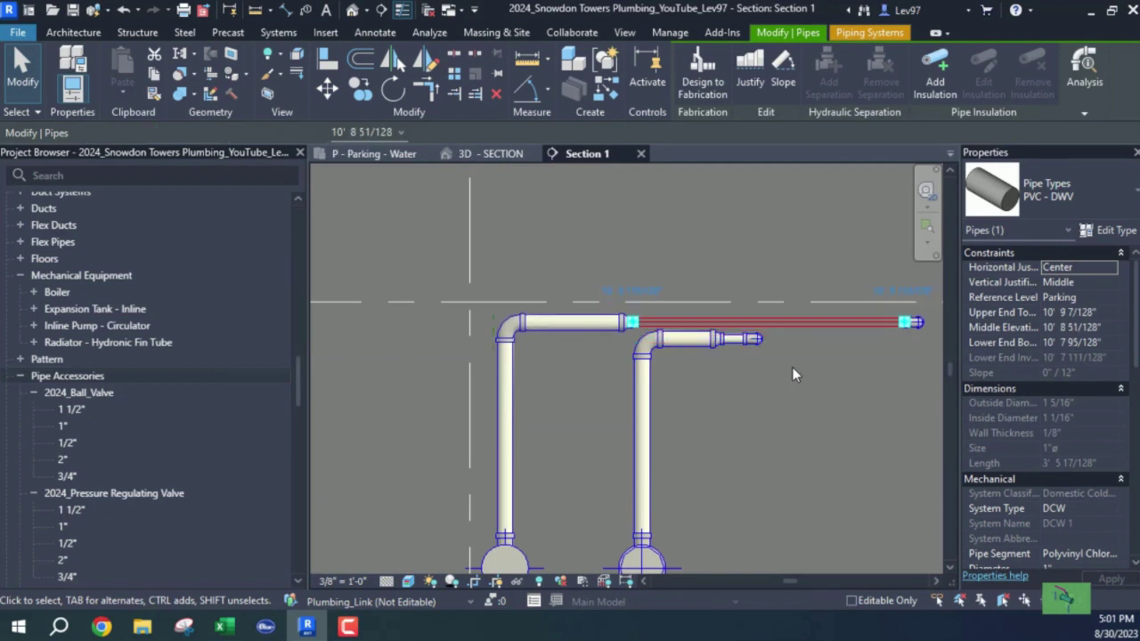
{"action": "key", "text": "Escape"}
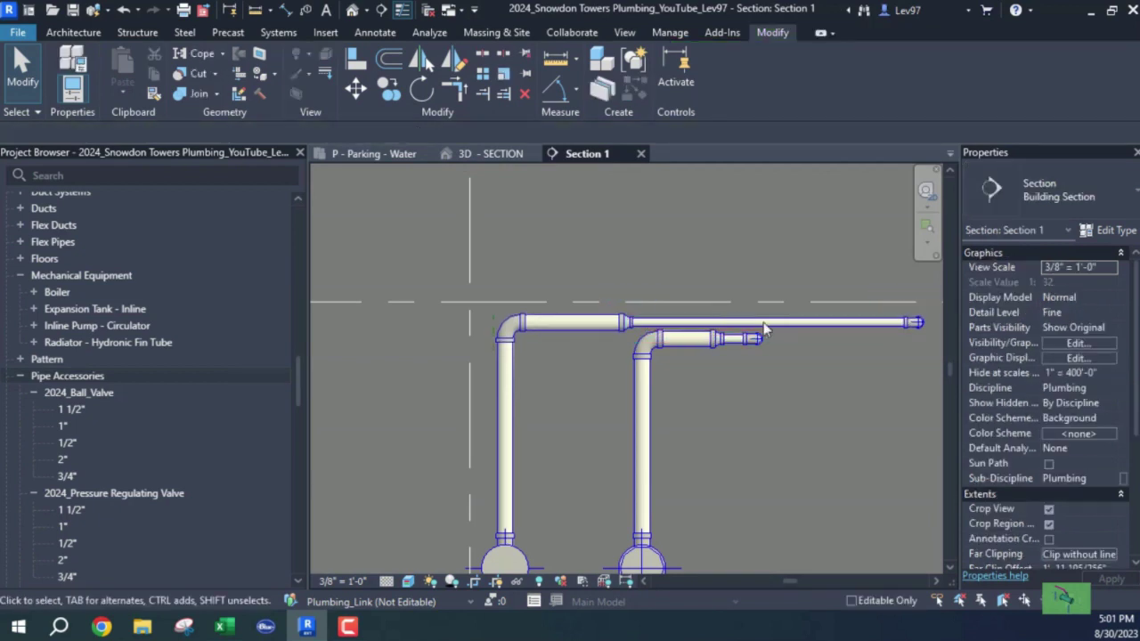
Step: In the P - Parking - Water plan, align the original run's horizontal 1" pipe over the copied run's horizontal pipe
{"action": "left_click", "coordinate": [360, 154]}
{"action": "middle_click_drag", "start_coordinate": [585, 327], "coordinate": [659, 333]}
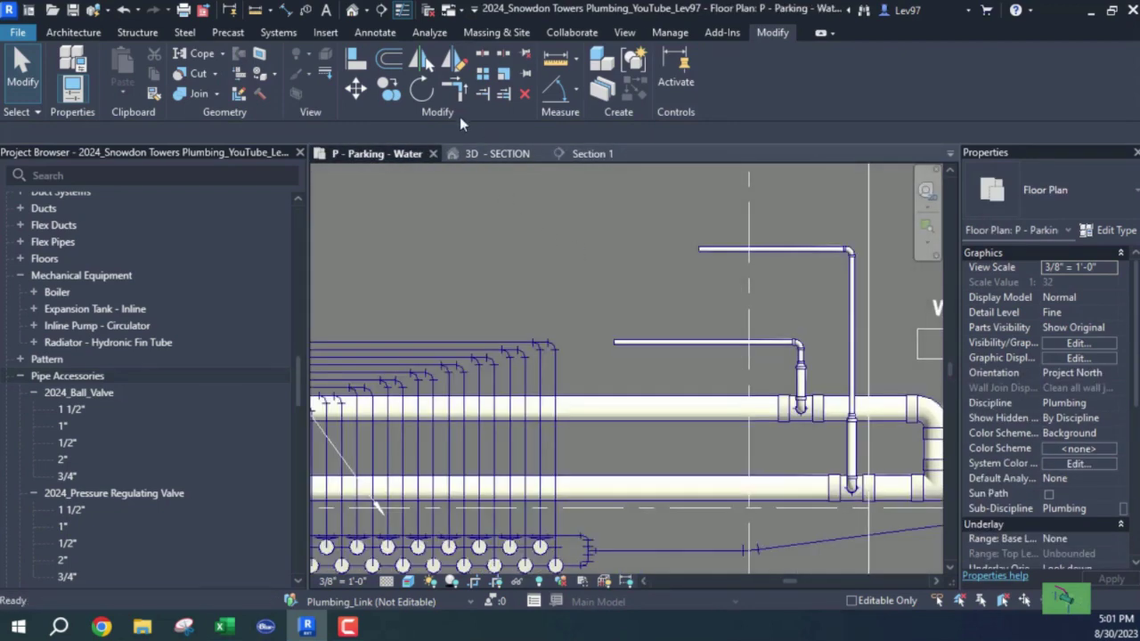
{"action": "scroll", "coordinate": [749, 355], "scroll_direction": "up", "scroll_amount": 2}
{"action": "middle_click_drag", "start_coordinate": [715, 296], "coordinate": [730, 351]}
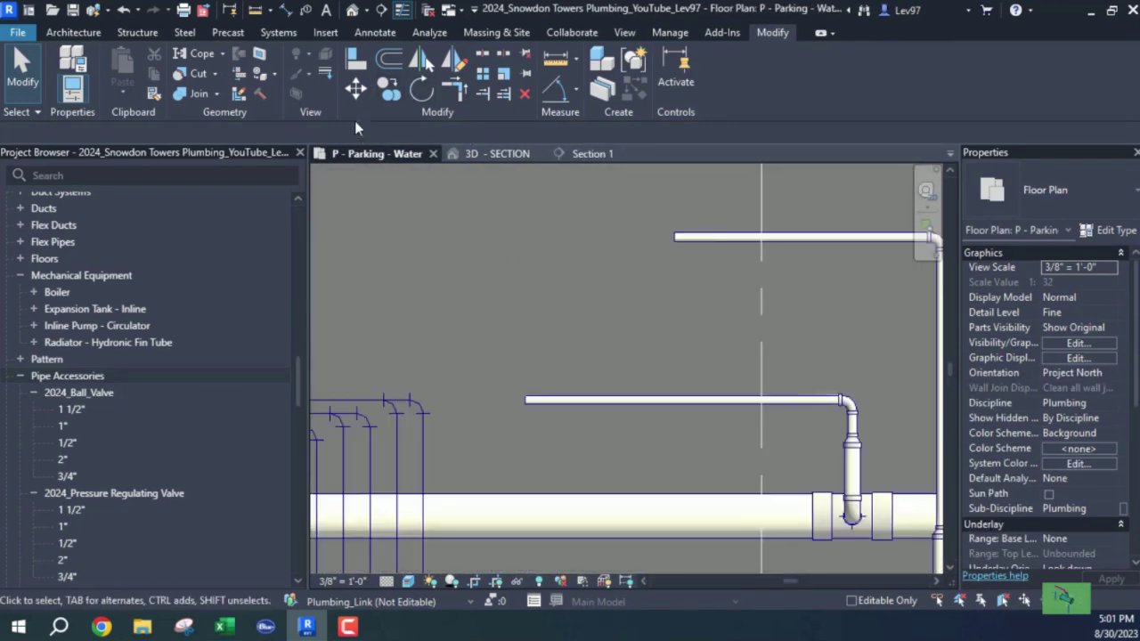
{"action": "left_click", "coordinate": [354, 61]}
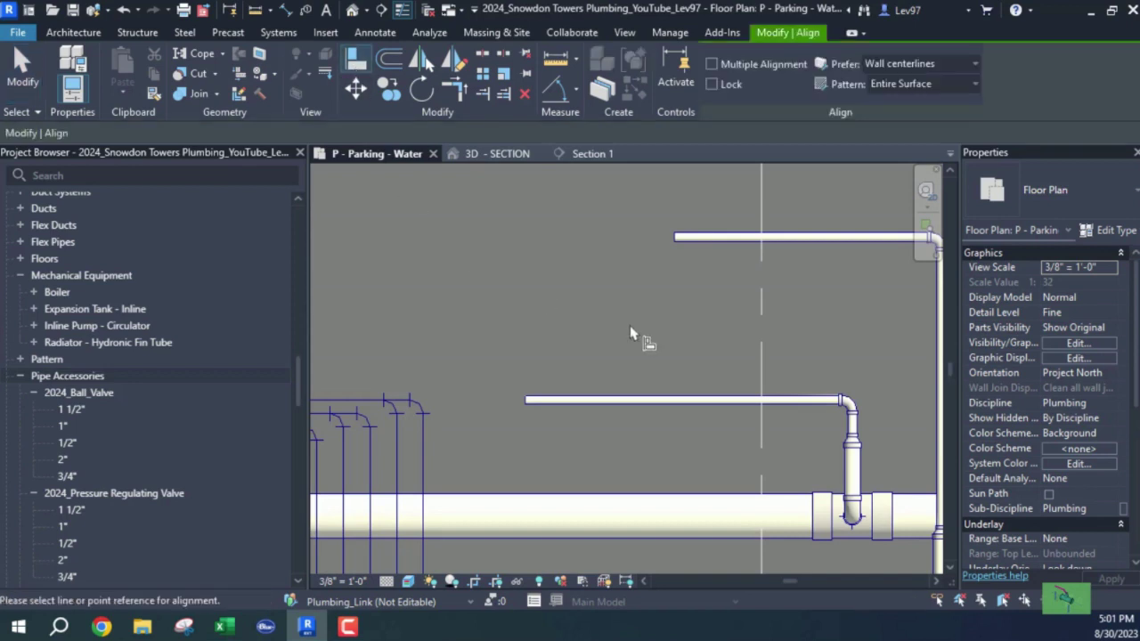
{"action": "left_click", "coordinate": [632, 412]}
{"action": "left_click", "coordinate": [726, 250]}
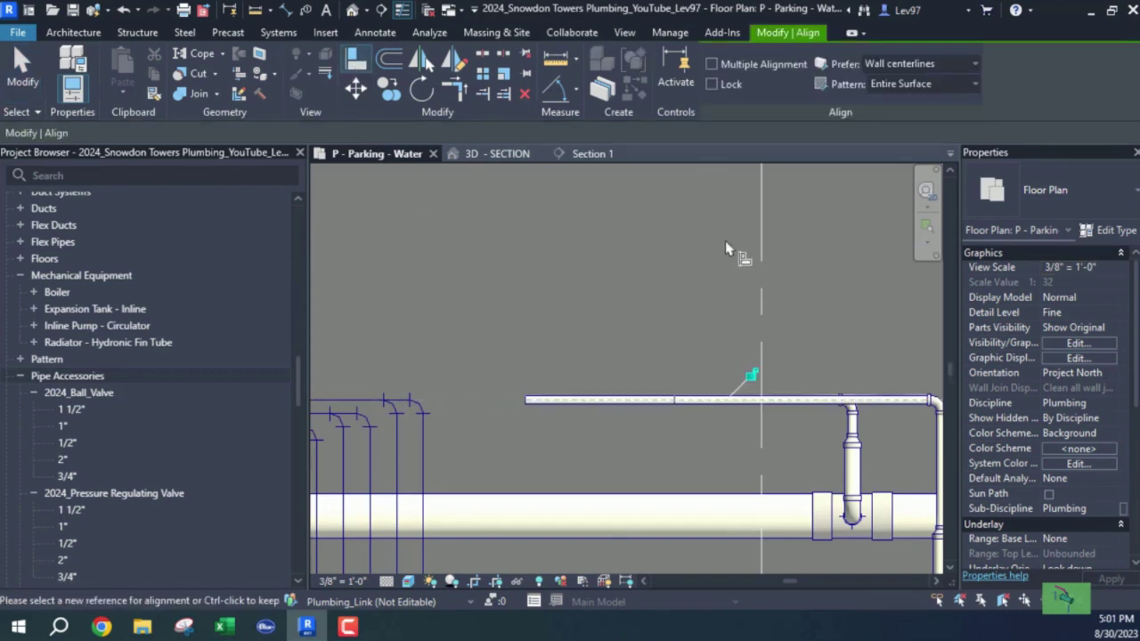
{"action": "key", "text": "Escape"}
{"action": "key", "text": "Escape"}
Step: Move the Section 1 line left to cut near the branch pipes' free ends, and check the result in Section 1
{"action": "middle_click_drag", "start_coordinate": [691, 337], "coordinate": [792, 337]}
{"action": "middle_click_drag", "start_coordinate": [668, 353], "coordinate": [720, 347]}
{"action": "scroll", "coordinate": [717, 445], "scroll_direction": "up", "scroll_amount": 5}
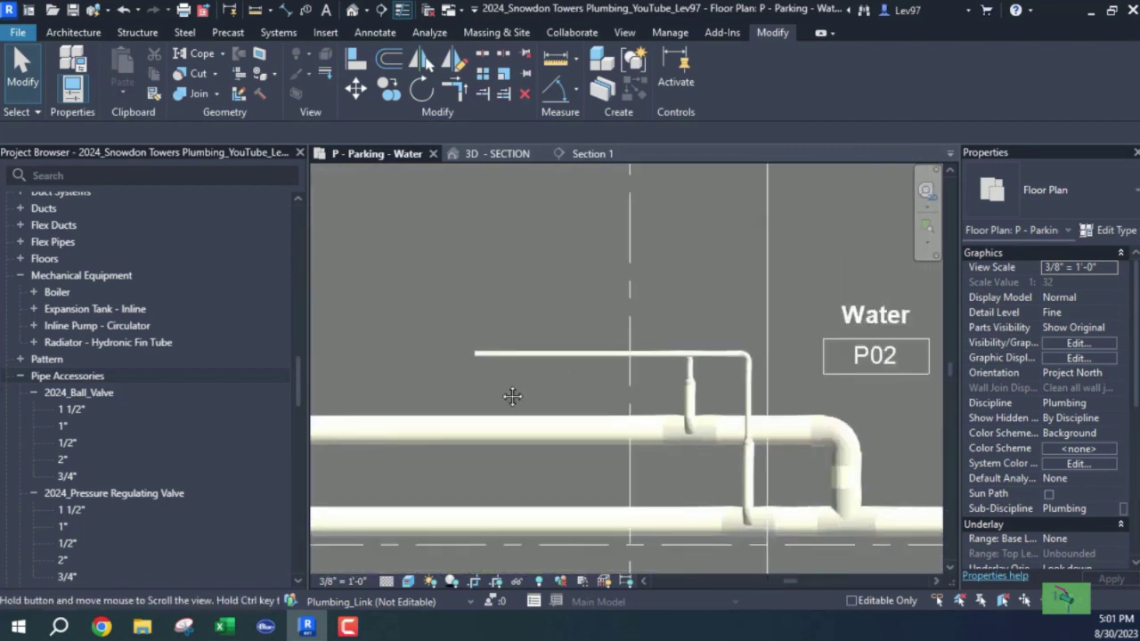
{"action": "left_click_drag", "start_coordinate": [719, 314], "coordinate": [440, 294]}
{"action": "middle_click_drag", "start_coordinate": [501, 281], "coordinate": [693, 334]}
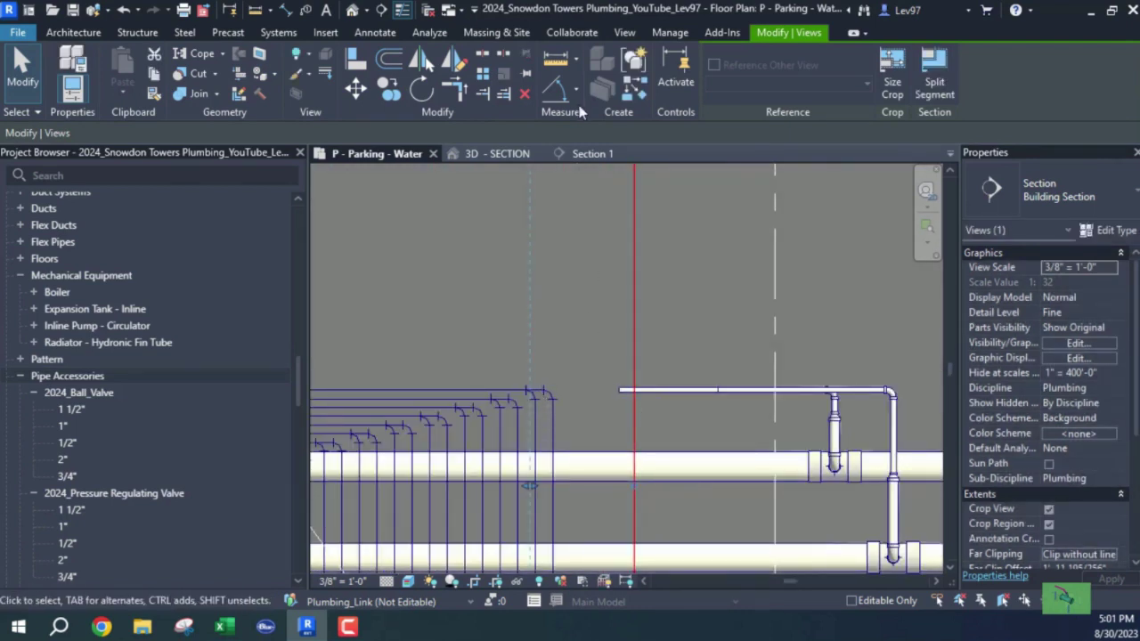
{"action": "left_click", "coordinate": [595, 161]}
{"action": "scroll", "coordinate": [649, 343], "scroll_direction": "down", "scroll_amount": 4}
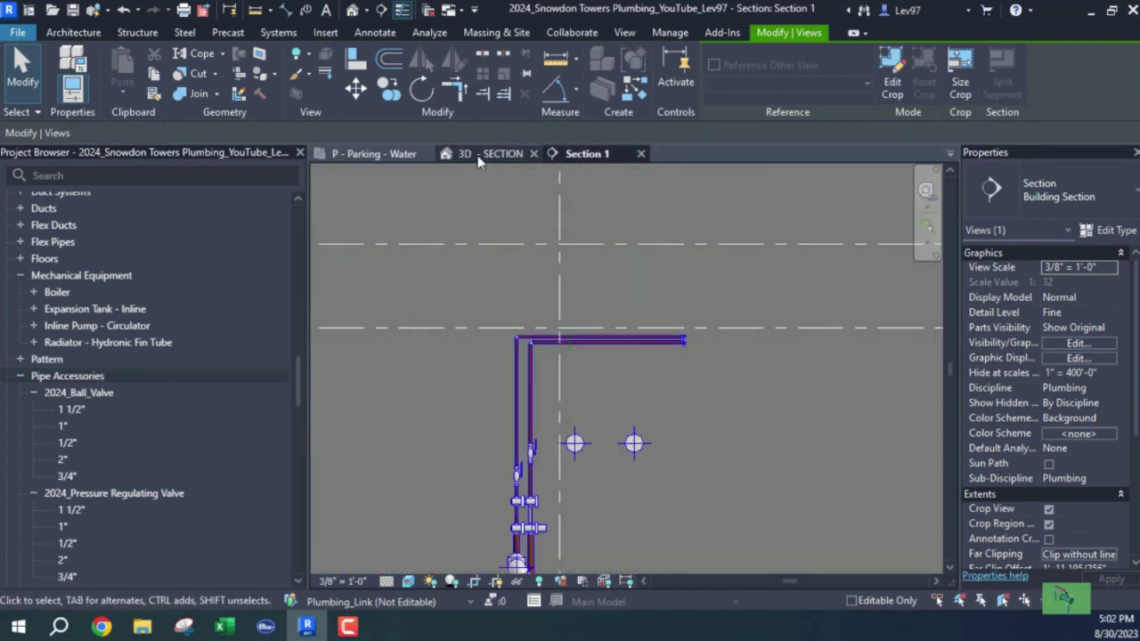
{"action": "scroll", "coordinate": [704, 351], "scroll_direction": "up", "scroll_amount": 3}
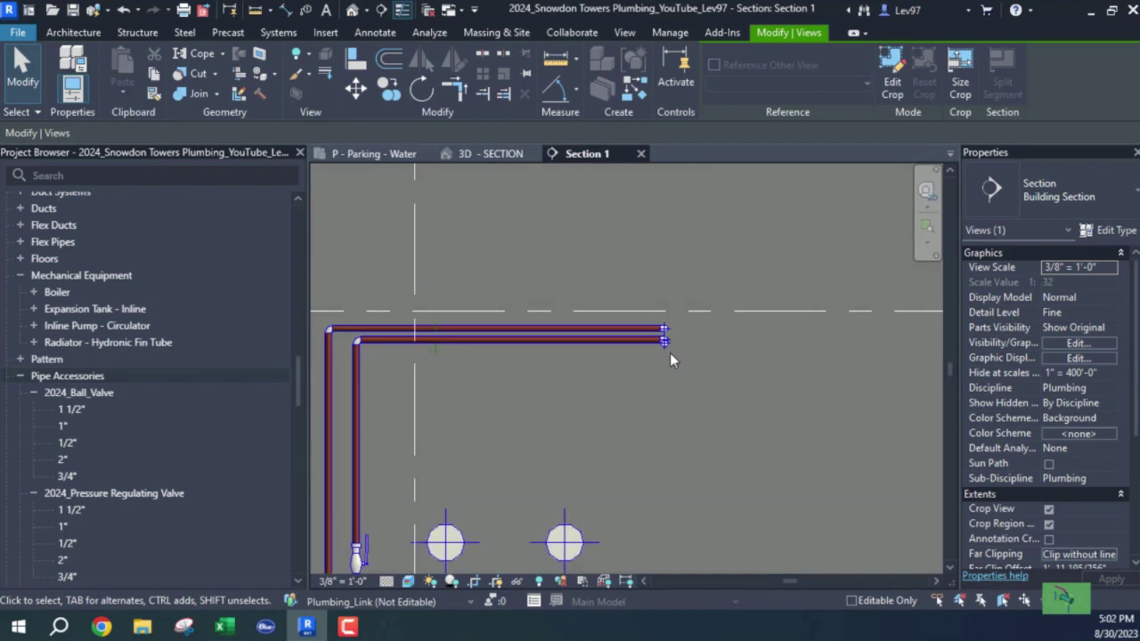
{"action": "scroll", "coordinate": [670, 353], "scroll_direction": "up", "scroll_amount": 3}
Step: In plan, shift the section line right across both branch pipes, extend its far clip over the existing small lines, and reopen Section 1
{"action": "left_click", "coordinate": [377, 155]}
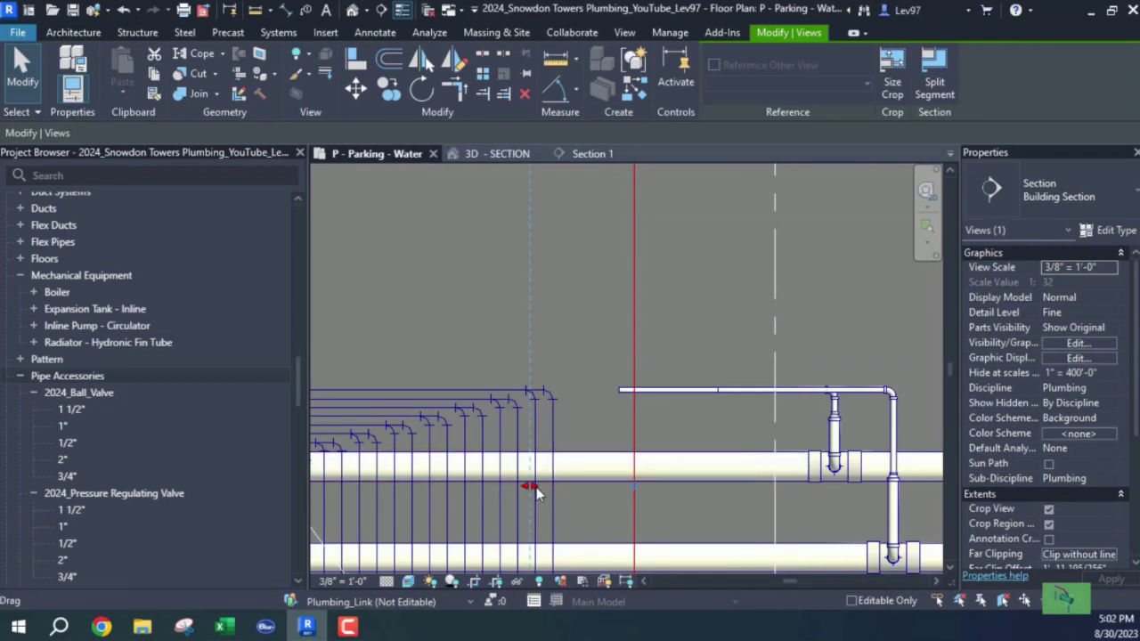
{"action": "left_click_drag", "start_coordinate": [535, 486], "coordinate": [580, 475]}
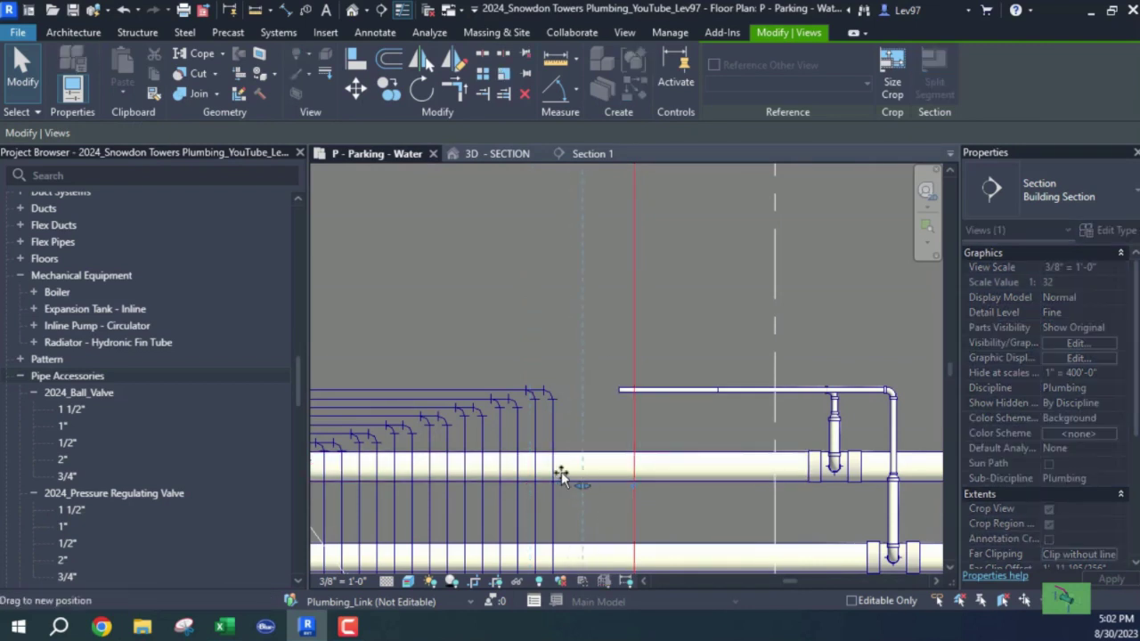
{"action": "left_click_drag", "start_coordinate": [499, 477], "coordinate": [493, 477]}
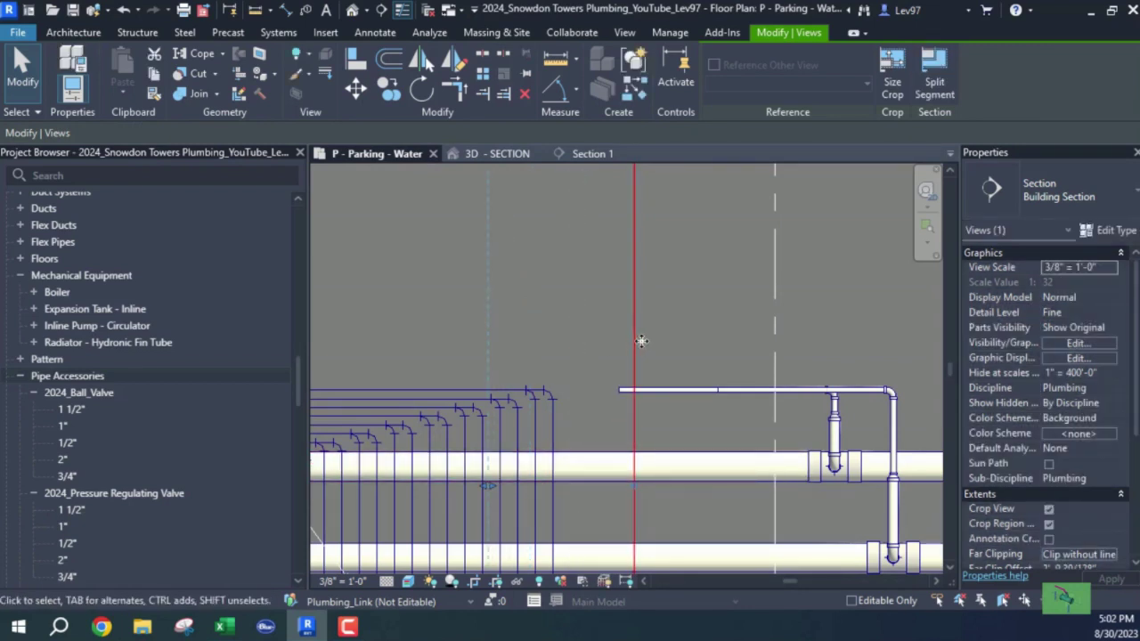
{"action": "left_click_drag", "start_coordinate": [642, 341], "coordinate": [726, 331]}
{"action": "left_click_drag", "start_coordinate": [574, 478], "coordinate": [502, 477]}
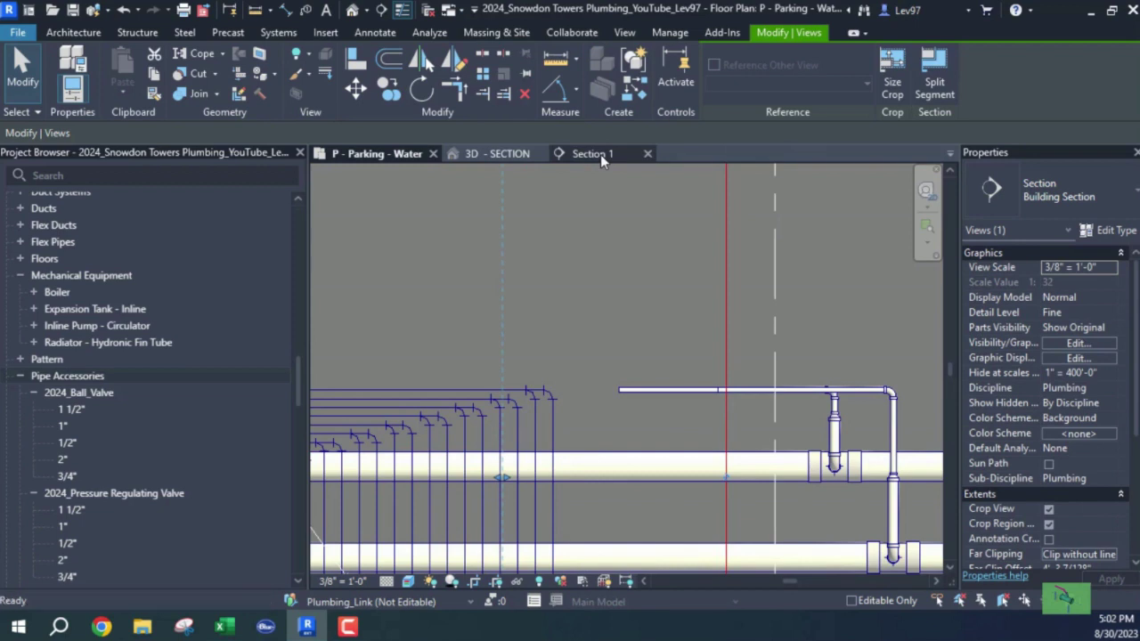
{"action": "left_click", "coordinate": [600, 154]}
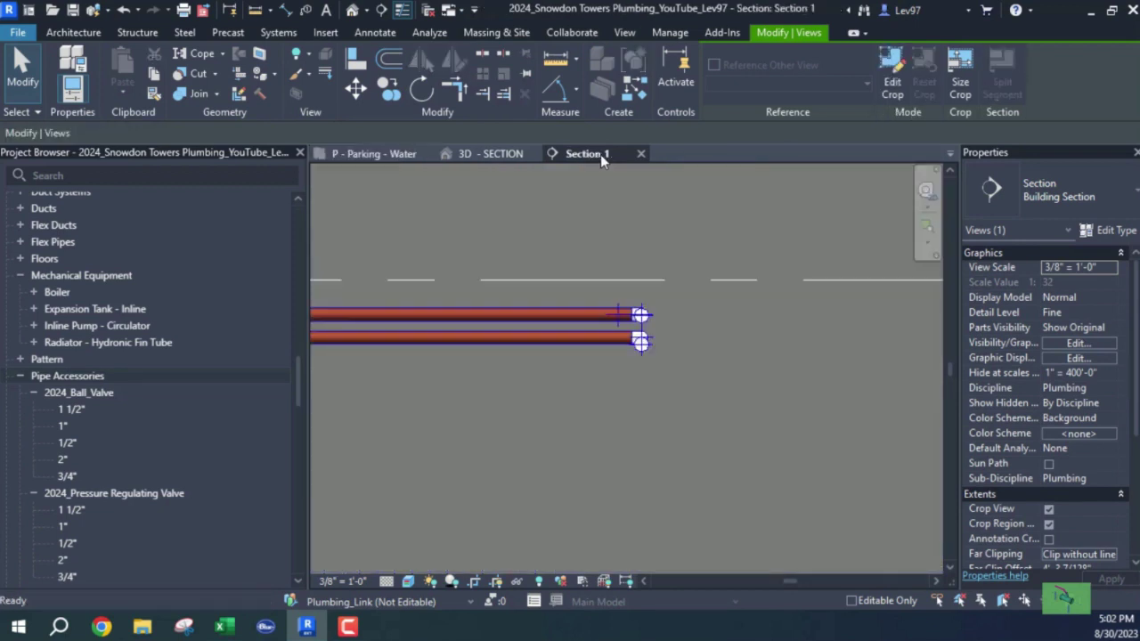
Step: Compare the upper and lower 1" branch pipes with the existing small water lines in Section 1 and the P - Parking - Water plan
{"action": "left_click", "coordinate": [655, 320]}
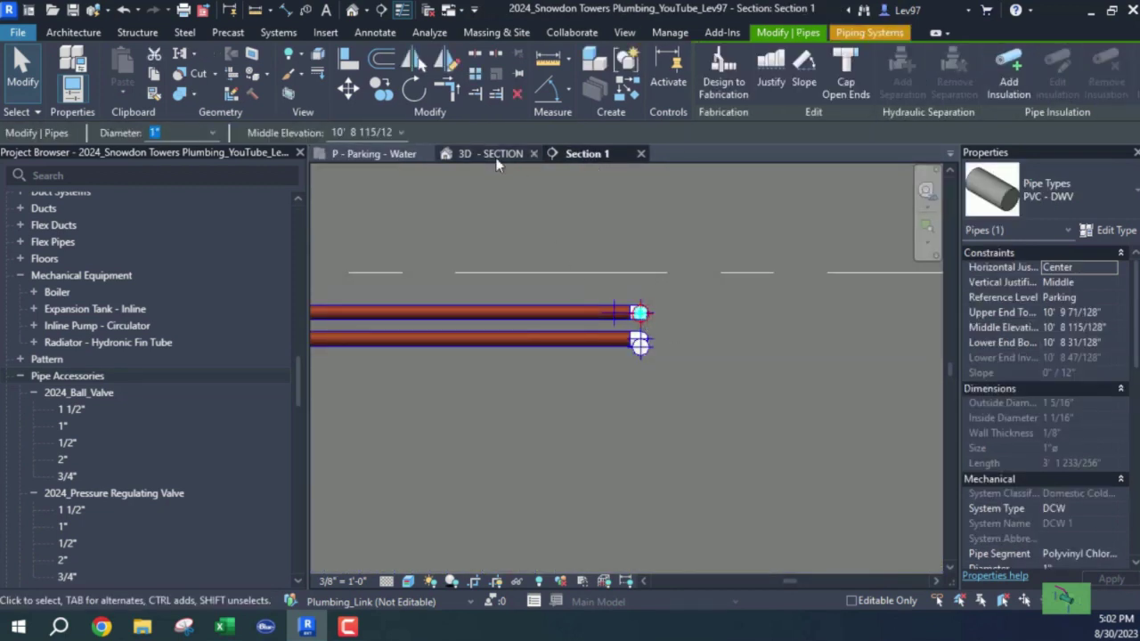
{"action": "left_click", "coordinate": [374, 153]}
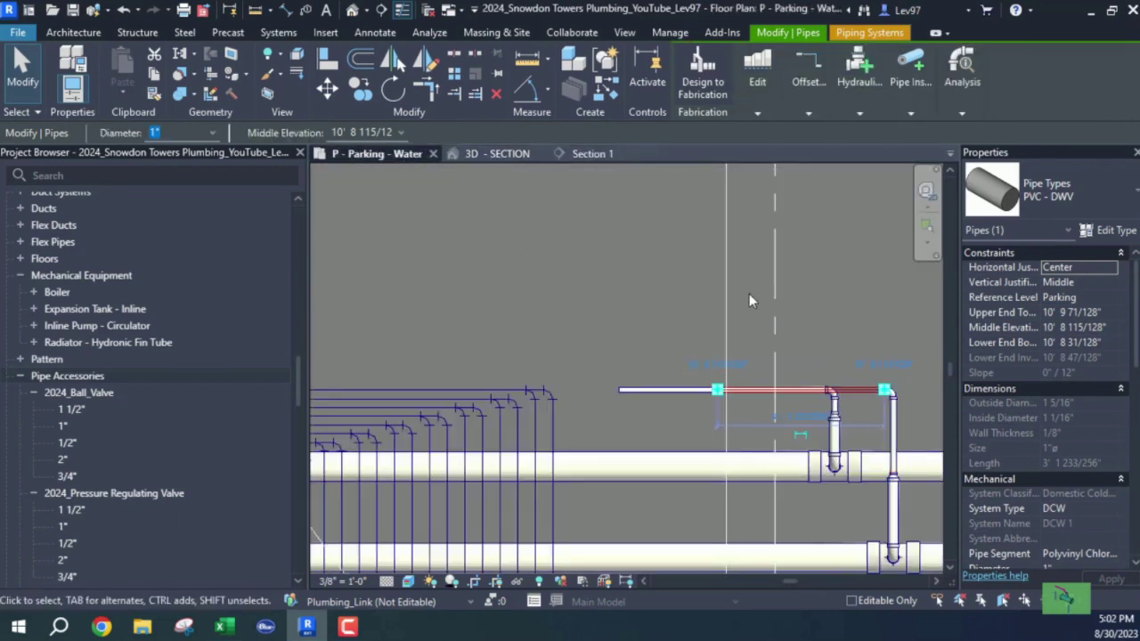
{"action": "left_click", "coordinate": [552, 254]}
{"action": "middle_click_drag", "start_coordinate": [617, 285], "coordinate": [689, 263]}
{"action": "scroll", "coordinate": [683, 274], "scroll_direction": "down", "scroll_amount": 2}
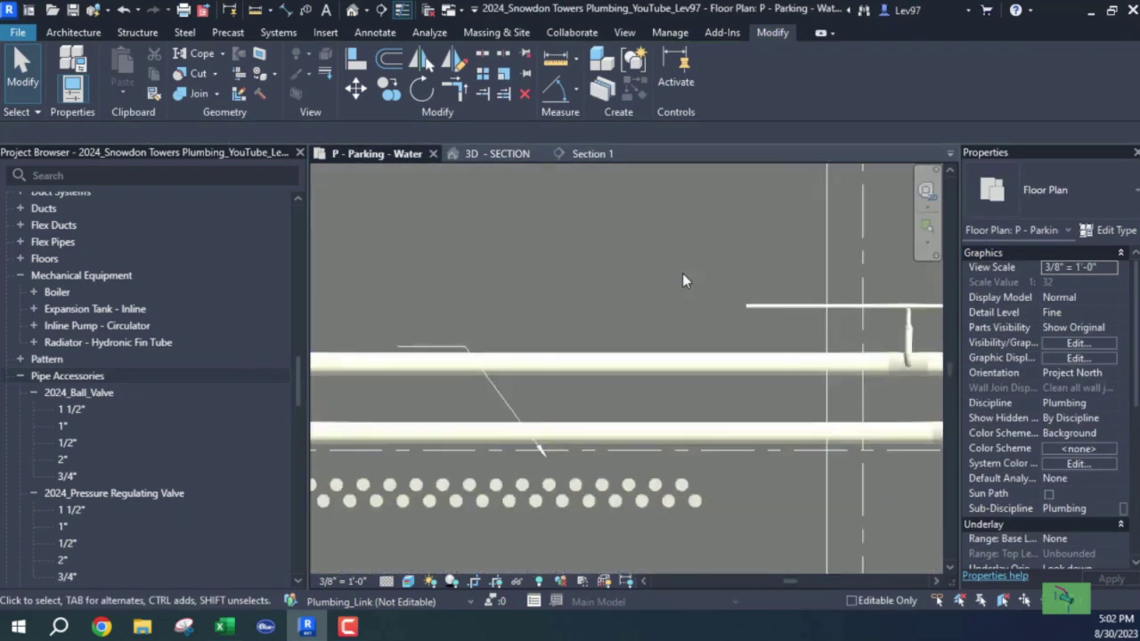
{"action": "scroll", "coordinate": [579, 307], "scroll_direction": "down", "scroll_amount": 1}
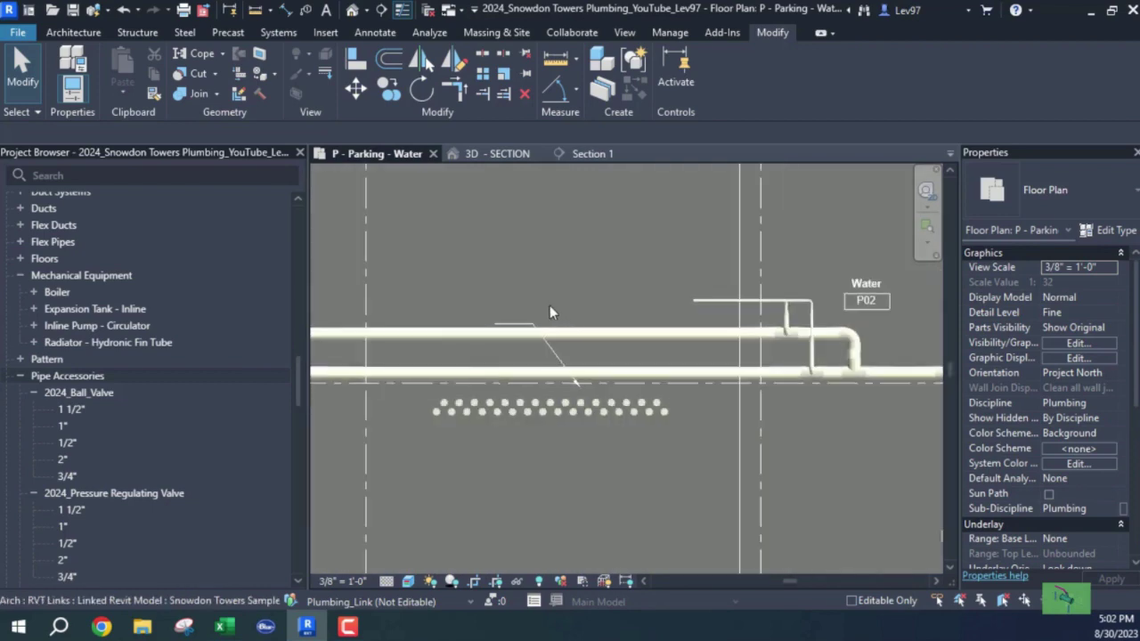
{"action": "middle_click_drag", "start_coordinate": [629, 338], "coordinate": [866, 418]}
{"action": "scroll", "coordinate": [744, 349], "scroll_direction": "down", "scroll_amount": 3}
{"action": "middle_click_drag", "start_coordinate": [791, 340], "coordinate": [631, 271]}
{"action": "scroll", "coordinate": [696, 287], "scroll_direction": "up", "scroll_amount": 4}
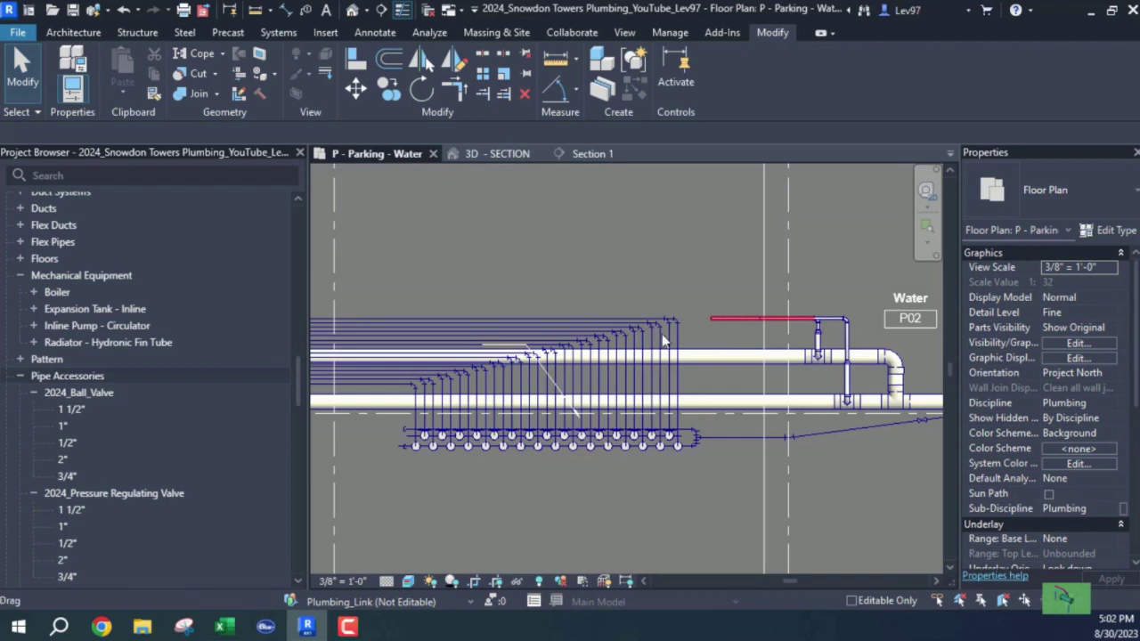
{"action": "left_click", "coordinate": [722, 318]}
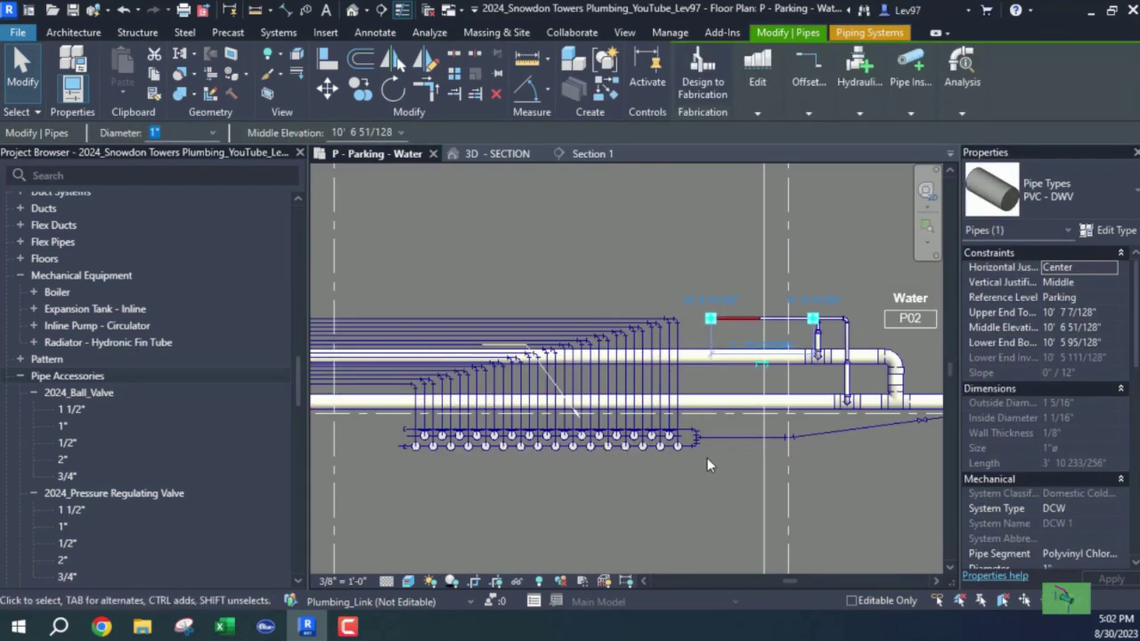
{"action": "scroll", "coordinate": [666, 378], "scroll_direction": "down", "scroll_amount": 1}
{"action": "middle_click_drag", "start_coordinate": [697, 414], "coordinate": [913, 485]}
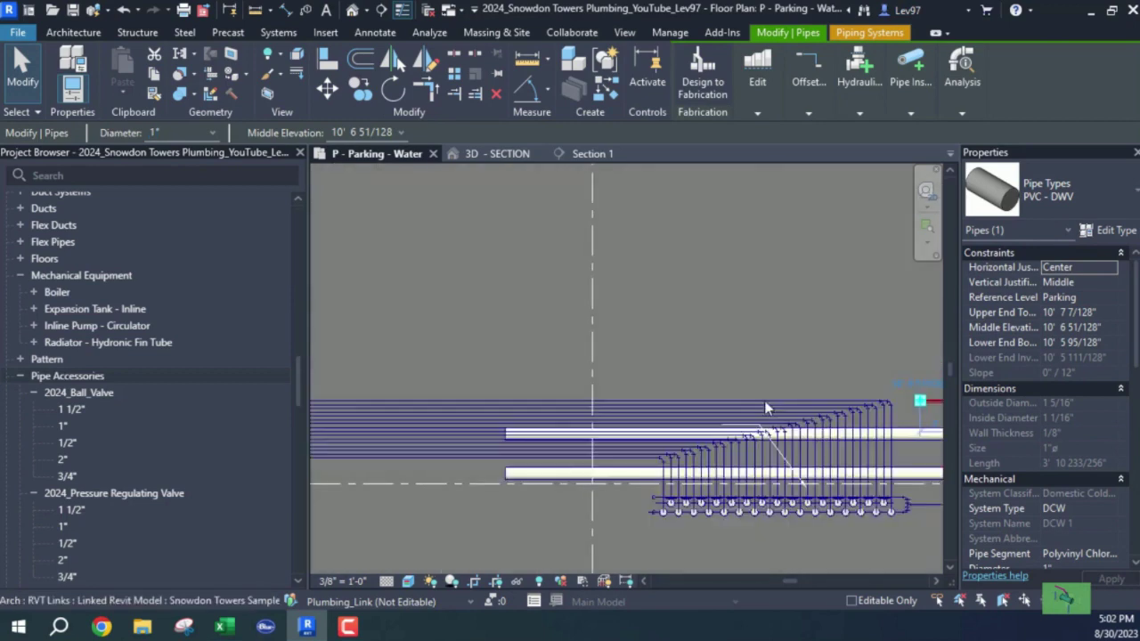
{"action": "scroll", "coordinate": [764, 408], "scroll_direction": "down", "scroll_amount": 1}
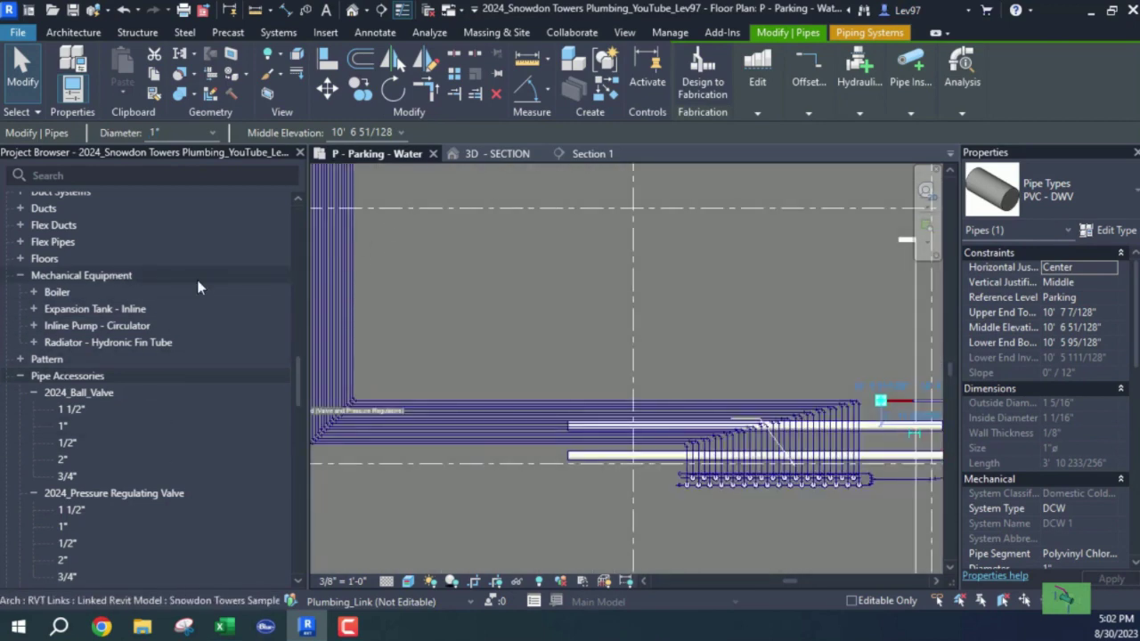
Step: Open the PLUMBING - 3D view and turn on visibility of the Snowdon Towers Sample Plumbing.rvt link
{"action": "scroll", "coordinate": [203, 321], "scroll_direction": "up", "scroll_amount": 15}
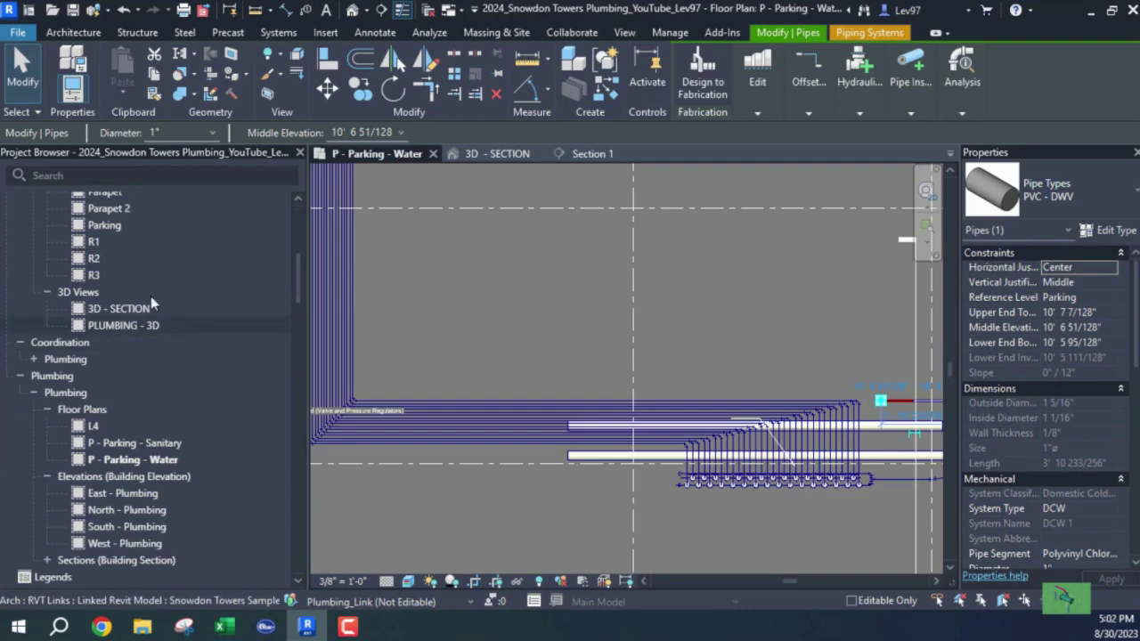
{"action": "double_click", "coordinate": [126, 326]}
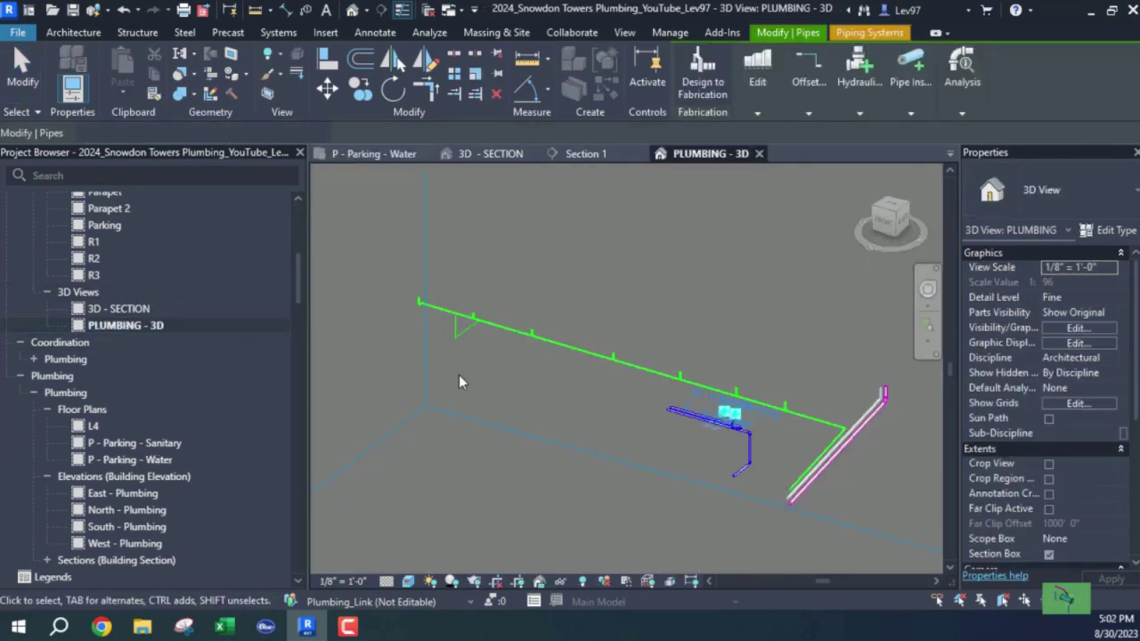
{"action": "scroll", "coordinate": [461, 382], "scroll_direction": "down", "scroll_amount": 2}
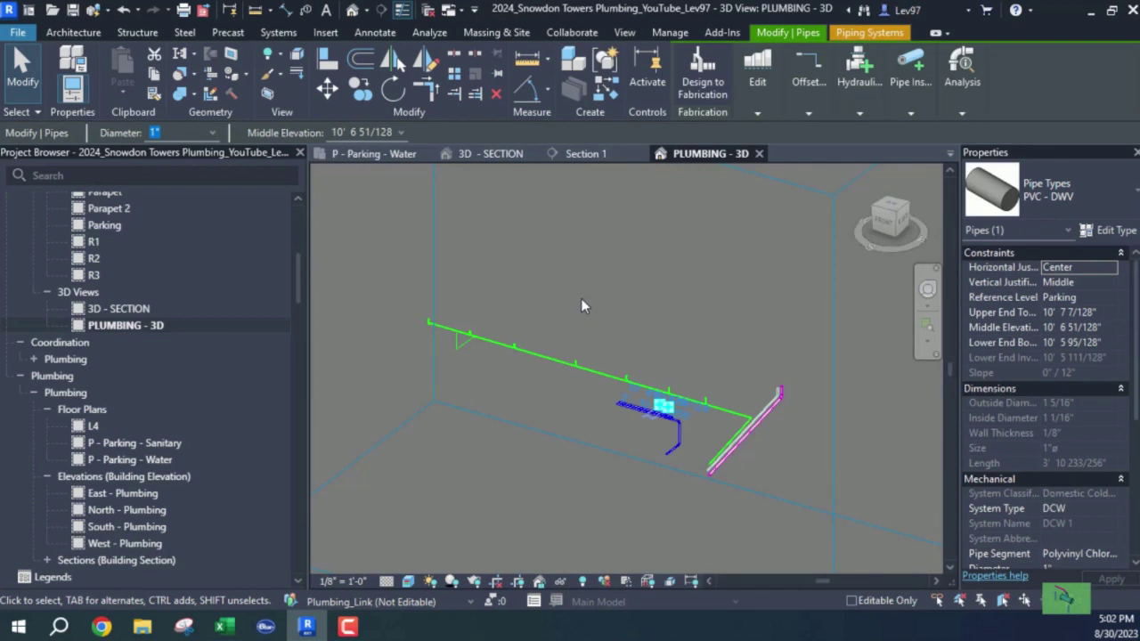
{"action": "scroll", "coordinate": [581, 303], "scroll_direction": "down", "scroll_amount": 3}
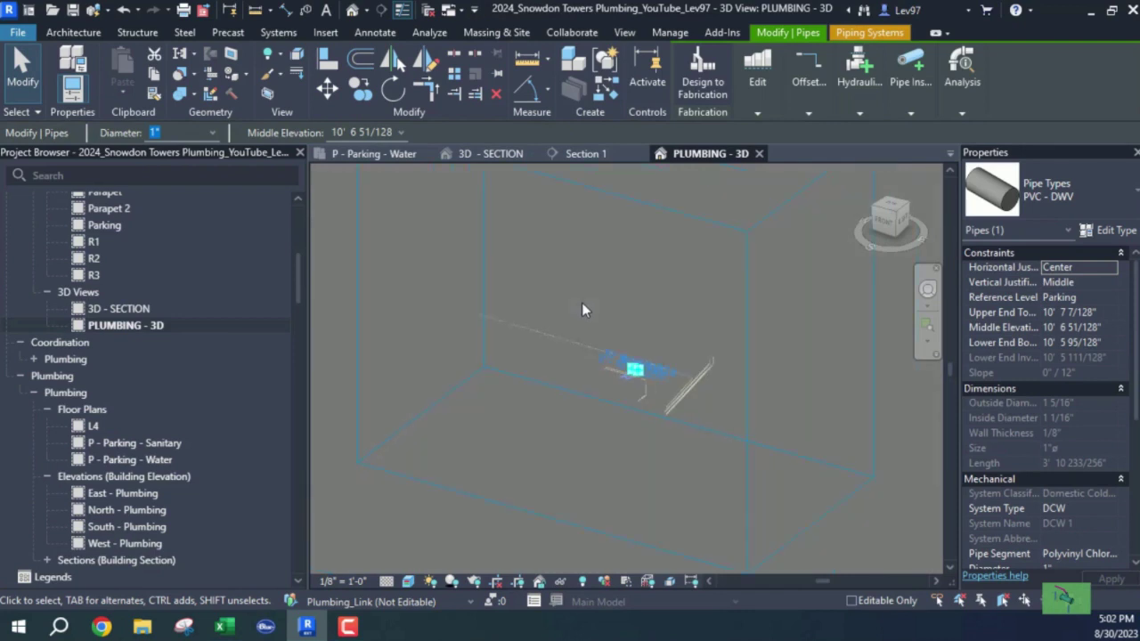
{"action": "left_click", "coordinate": [539, 378]}
{"action": "scroll", "coordinate": [541, 385], "scroll_direction": "up", "scroll_amount": 3}
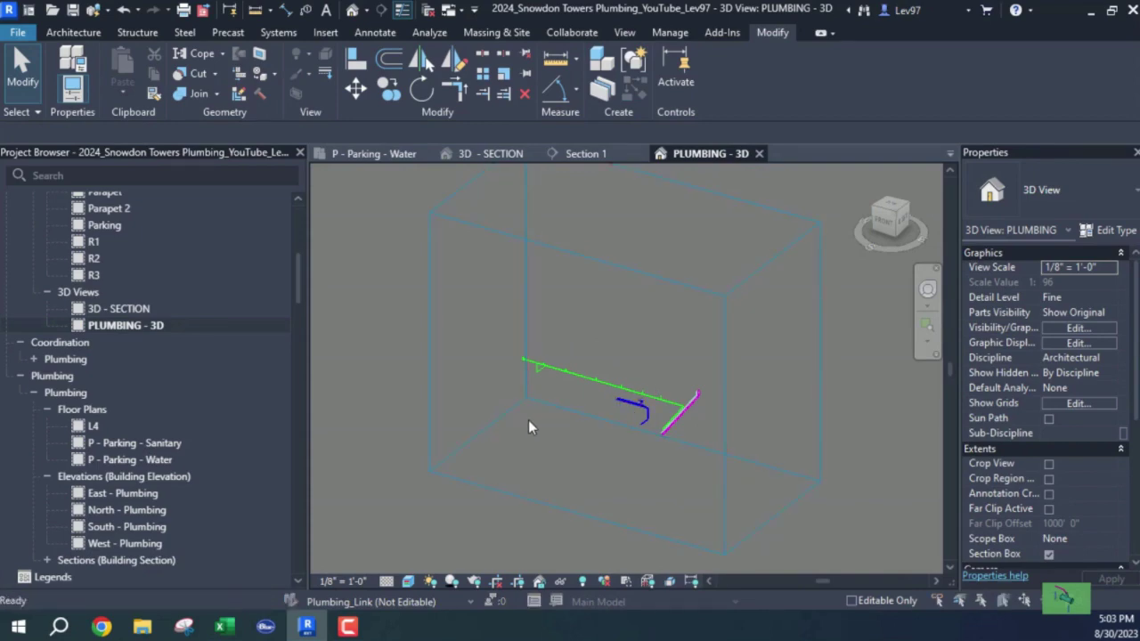
{"action": "key", "text": "v"}
{"action": "key", "text": "g"}
{"action": "left_click", "coordinate": [753, 116]}
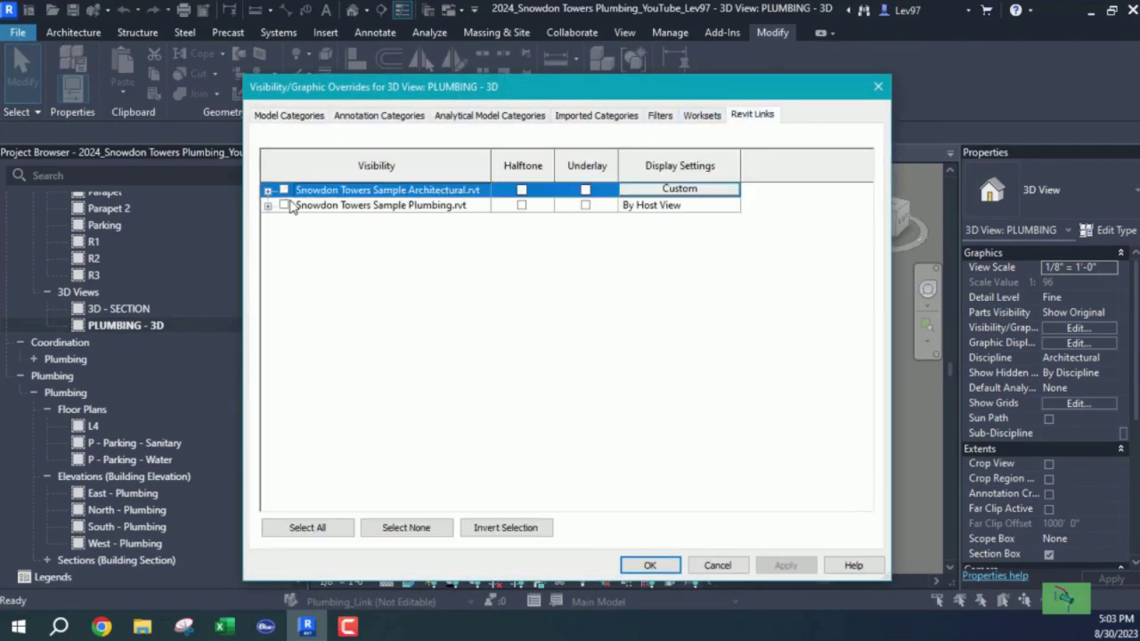
{"action": "left_click", "coordinate": [283, 206]}
{"action": "left_click", "coordinate": [650, 566]}
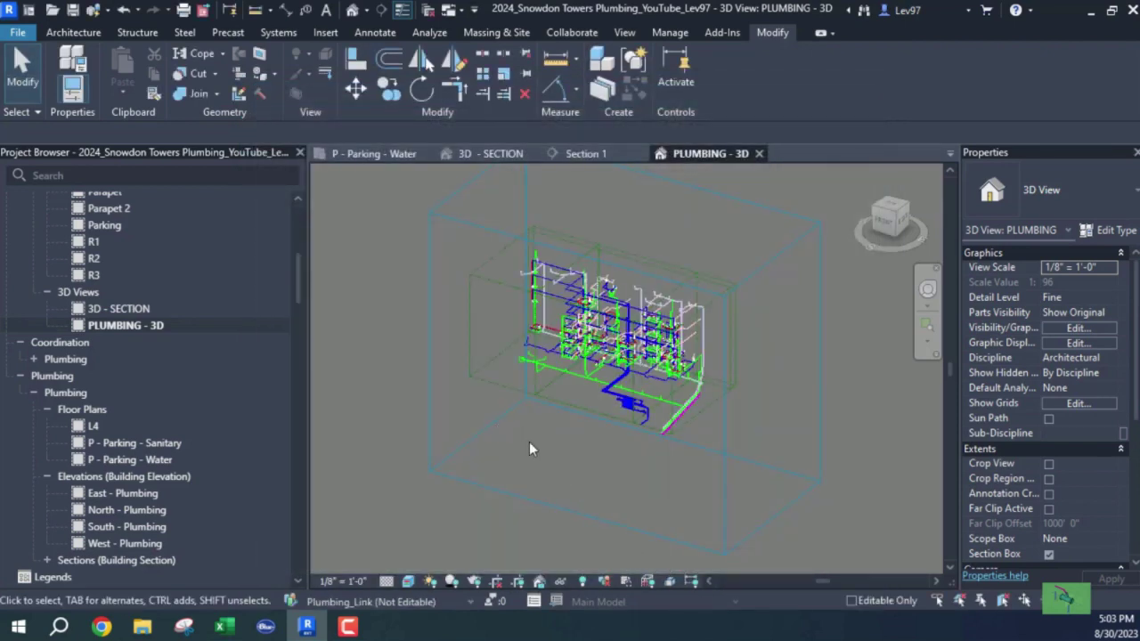
Step: Examine in 3D how the existing small water lines run from the parking level to the riser and branch off at its base
{"action": "scroll", "coordinate": [579, 447], "scroll_direction": "up", "scroll_amount": 10}
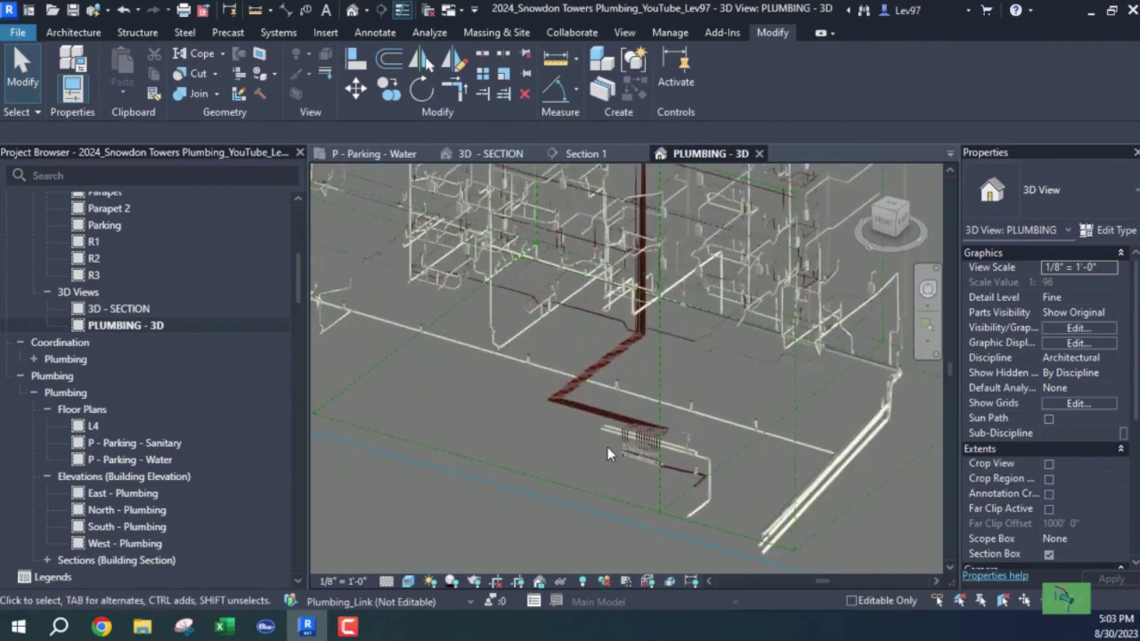
{"action": "middle_click_drag", "start_coordinate": [669, 472], "coordinate": [525, 481]}
{"action": "scroll", "coordinate": [518, 484], "scroll_direction": "down", "scroll_amount": 3}
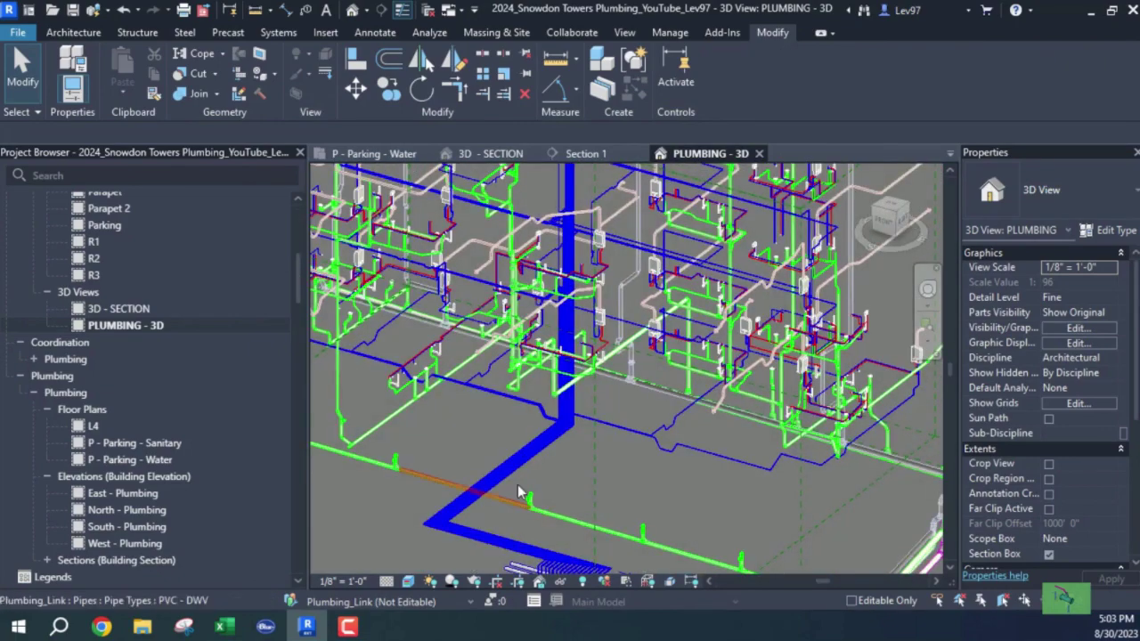
{"action": "scroll", "coordinate": [557, 420], "scroll_direction": "up", "scroll_amount": 3}
{"action": "scroll", "coordinate": [557, 419], "scroll_direction": "up", "scroll_amount": 3}
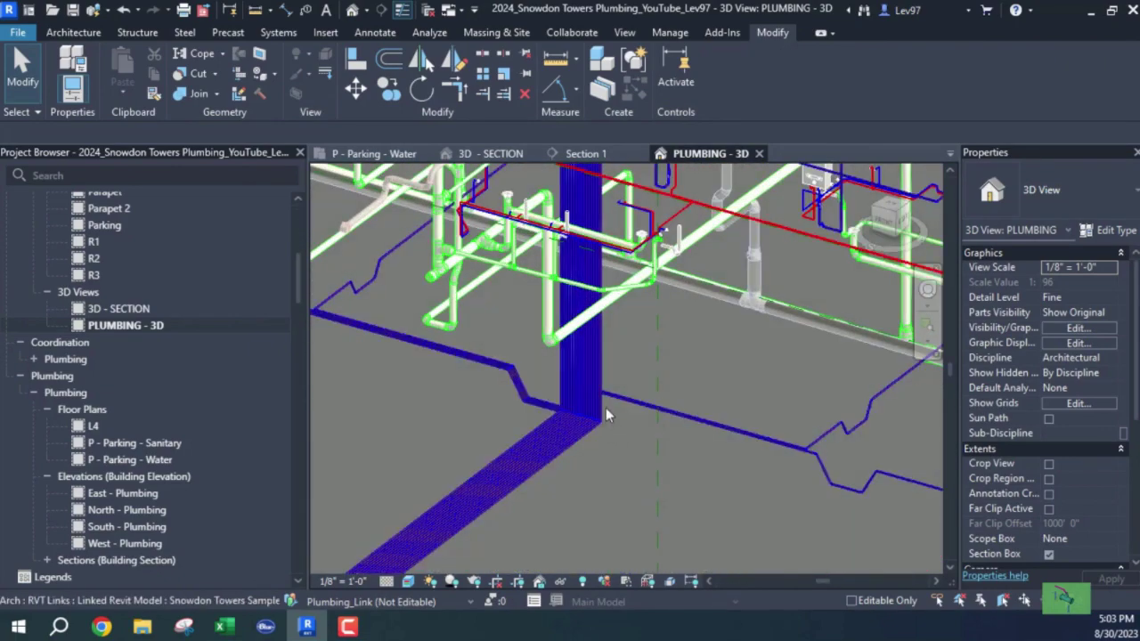
{"action": "middle_click_drag", "start_coordinate": [606, 408], "coordinate": [651, 629]}
{"action": "middle_click_drag", "start_coordinate": [640, 550], "coordinate": [708, 371]}
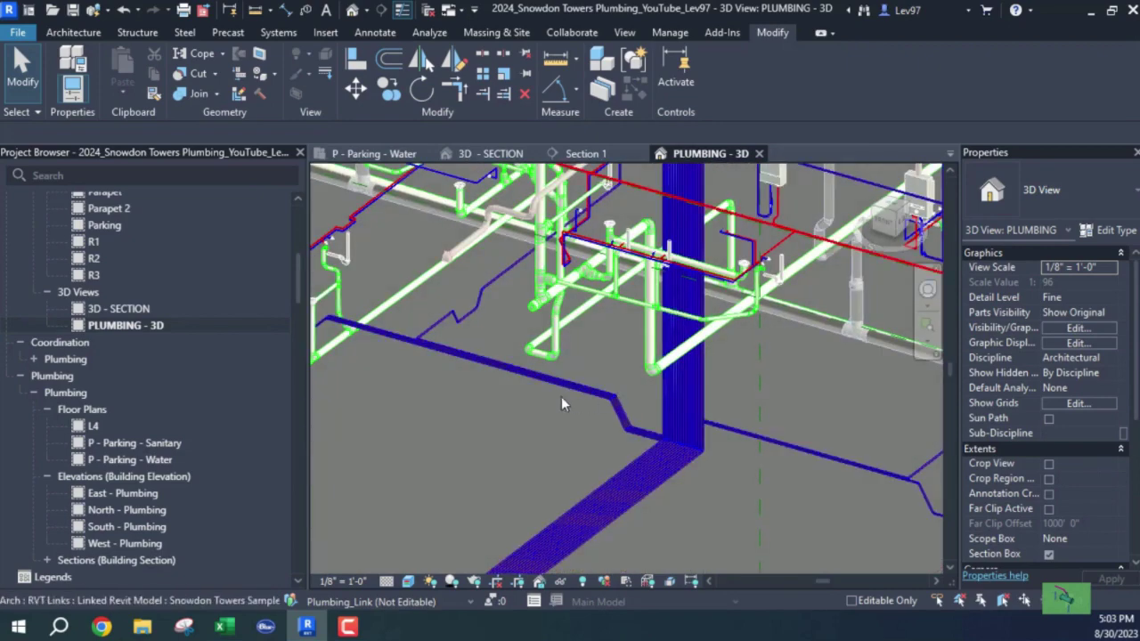
{"action": "middle_click_drag", "start_coordinate": [748, 443], "coordinate": [648, 394]}
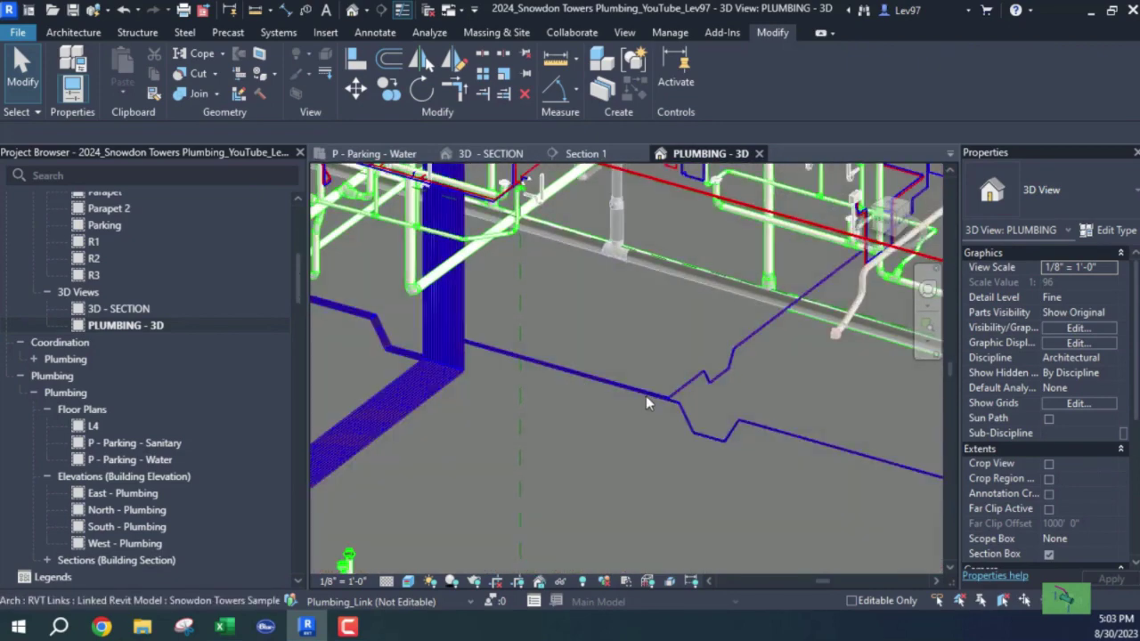
{"action": "scroll", "coordinate": [752, 401], "scroll_direction": "down", "scroll_amount": 2}
{"action": "middle_click_drag", "start_coordinate": [792, 393], "coordinate": [561, 414]}
{"action": "scroll", "coordinate": [524, 392], "scroll_direction": "down", "scroll_amount": 2}
{"action": "scroll", "coordinate": [559, 408], "scroll_direction": "up", "scroll_amount": 3}
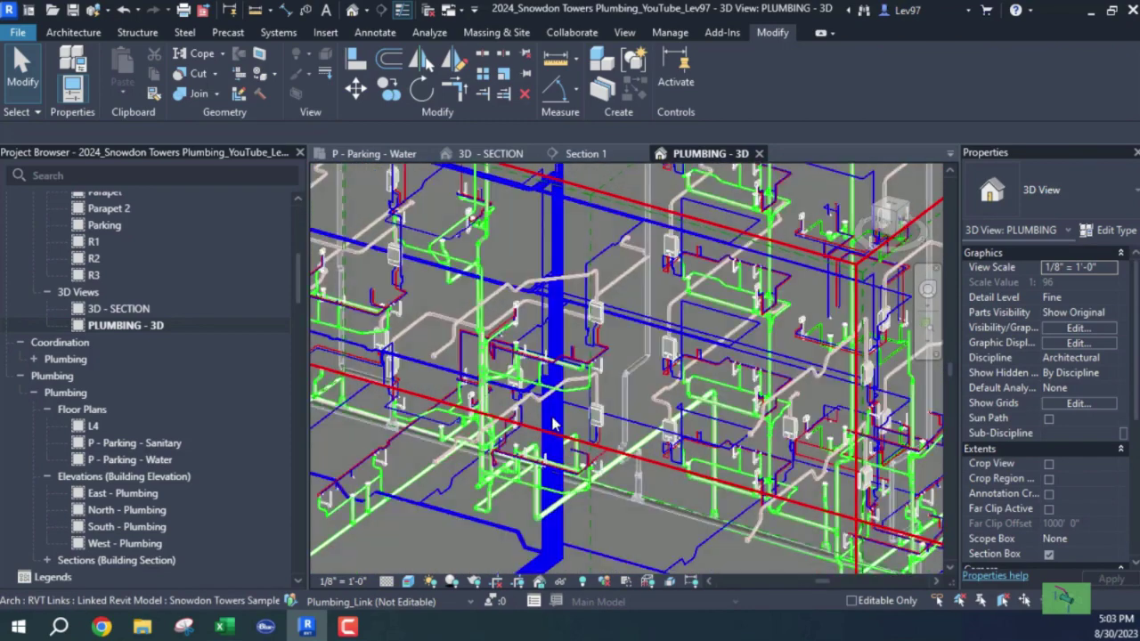
Step: Follow the linked water riser up through the floors to the branches at its top
{"action": "scroll", "coordinate": [538, 401], "scroll_direction": "down", "scroll_amount": 3}
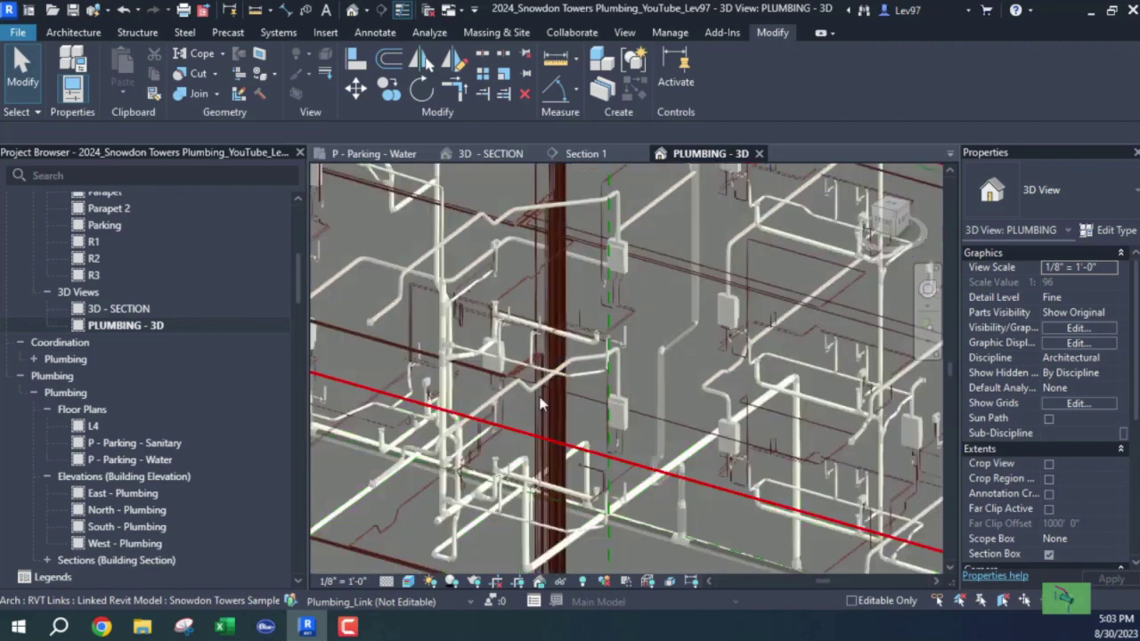
{"action": "middle_click_drag", "start_coordinate": [596, 329], "coordinate": [648, 397]}
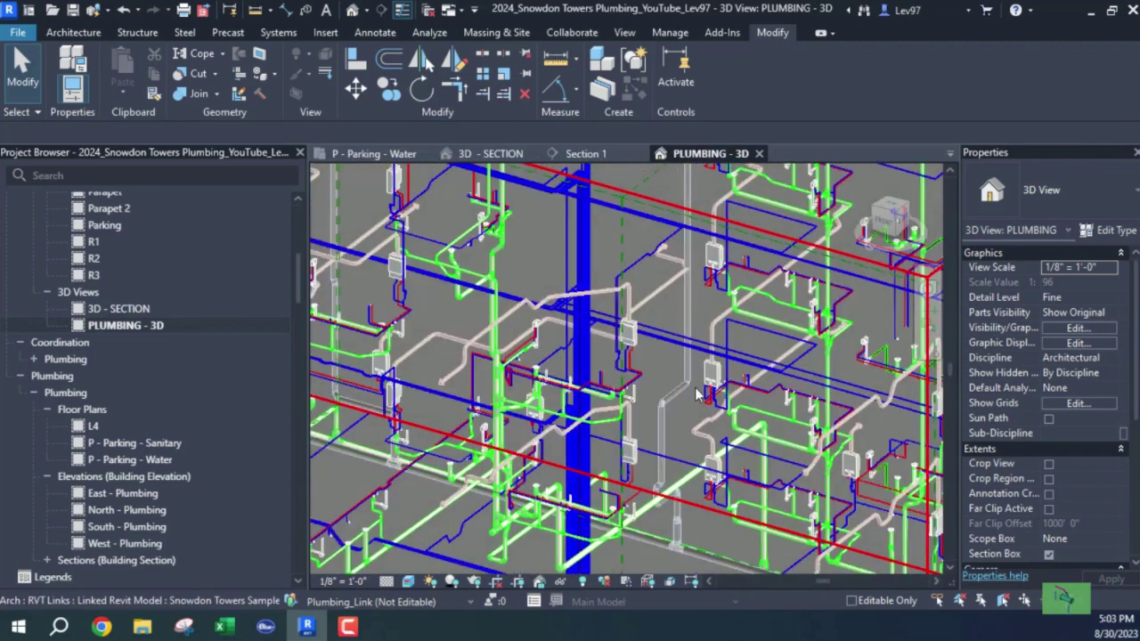
{"action": "scroll", "coordinate": [716, 370], "scroll_direction": "up", "scroll_amount": 1}
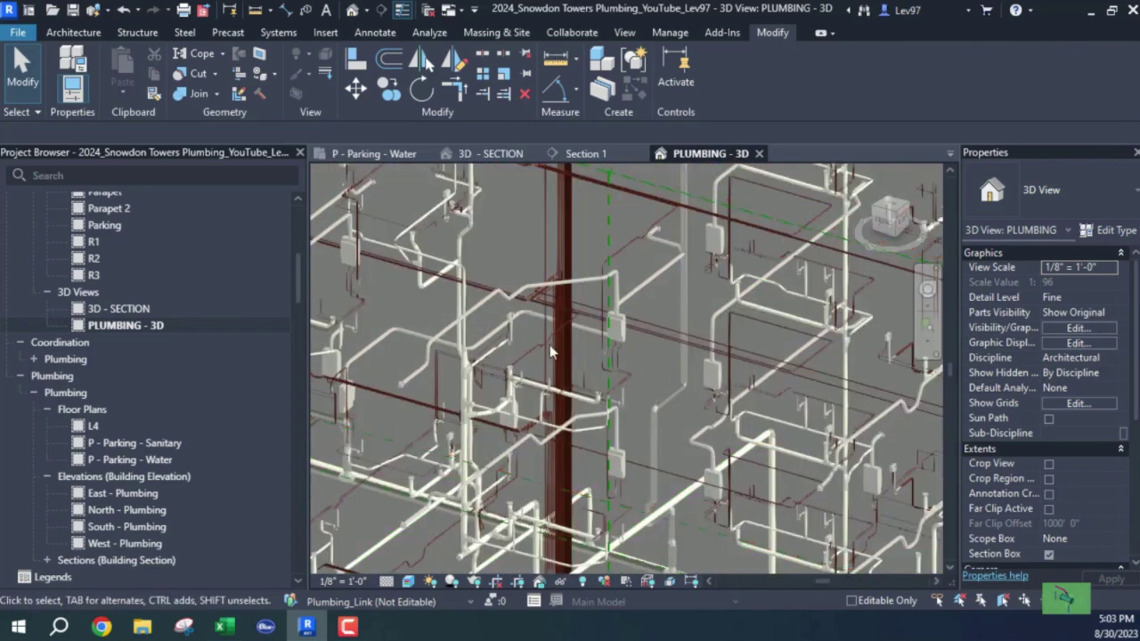
{"action": "scroll", "coordinate": [550, 339], "scroll_direction": "down", "scroll_amount": 3}
{"action": "middle_click_drag", "start_coordinate": [555, 214], "coordinate": [602, 386]}
{"action": "scroll", "coordinate": [602, 383], "scroll_direction": "up", "scroll_amount": 2}
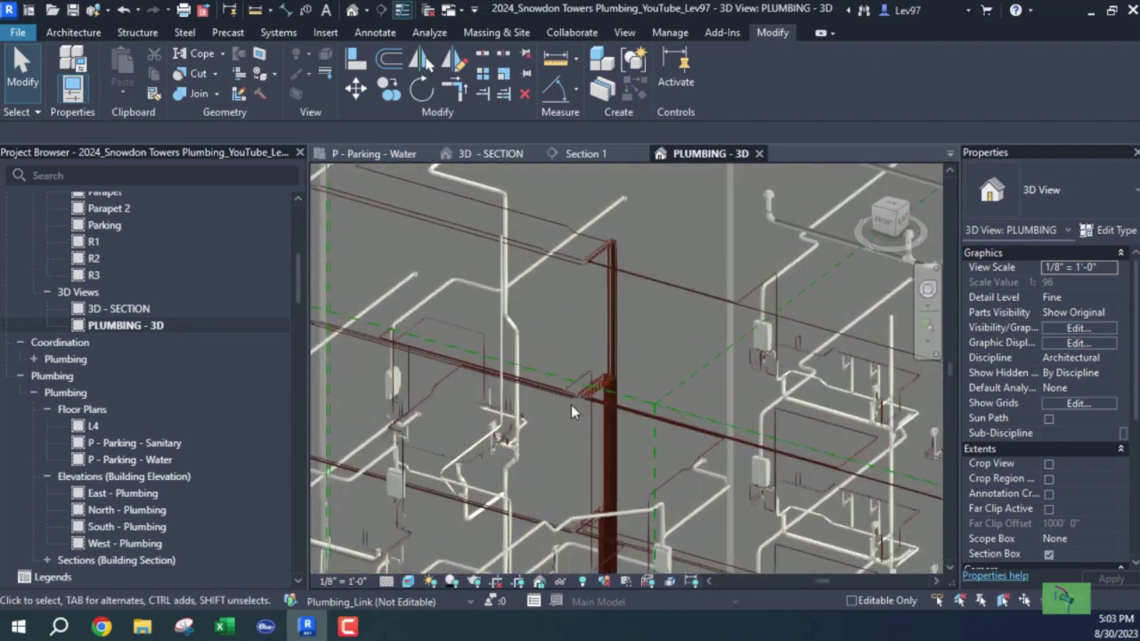
{"action": "scroll", "coordinate": [640, 423], "scroll_direction": "up", "scroll_amount": 1}
{"action": "scroll", "coordinate": [650, 392], "scroll_direction": "up", "scroll_amount": 2}
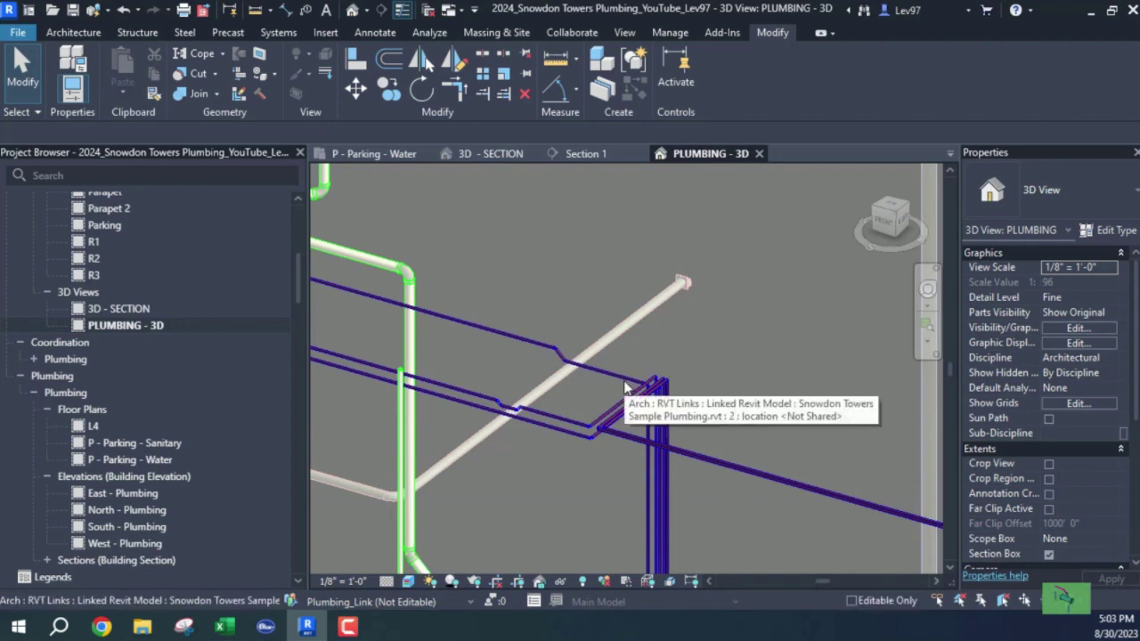
Step: Inspect the properties of the short linked branch pipe at the top of the riser, and close the PLUMBING - 3D view
{"action": "key", "text": "Tab"}
{"action": "left_click", "coordinate": [627, 386]}
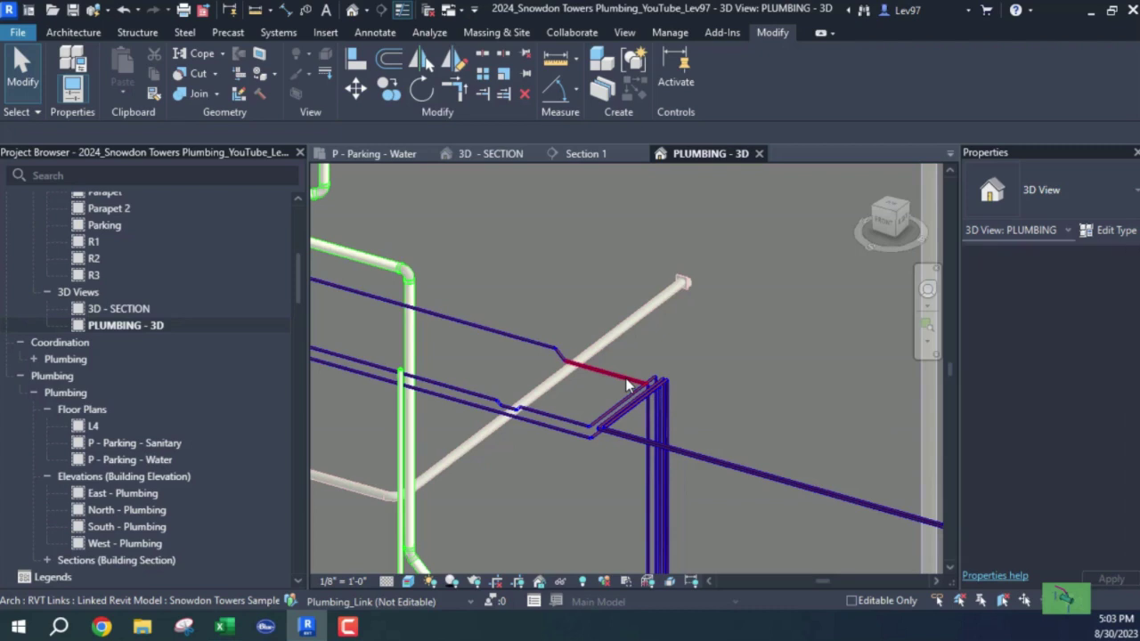
{"action": "left_click", "coordinate": [658, 390]}
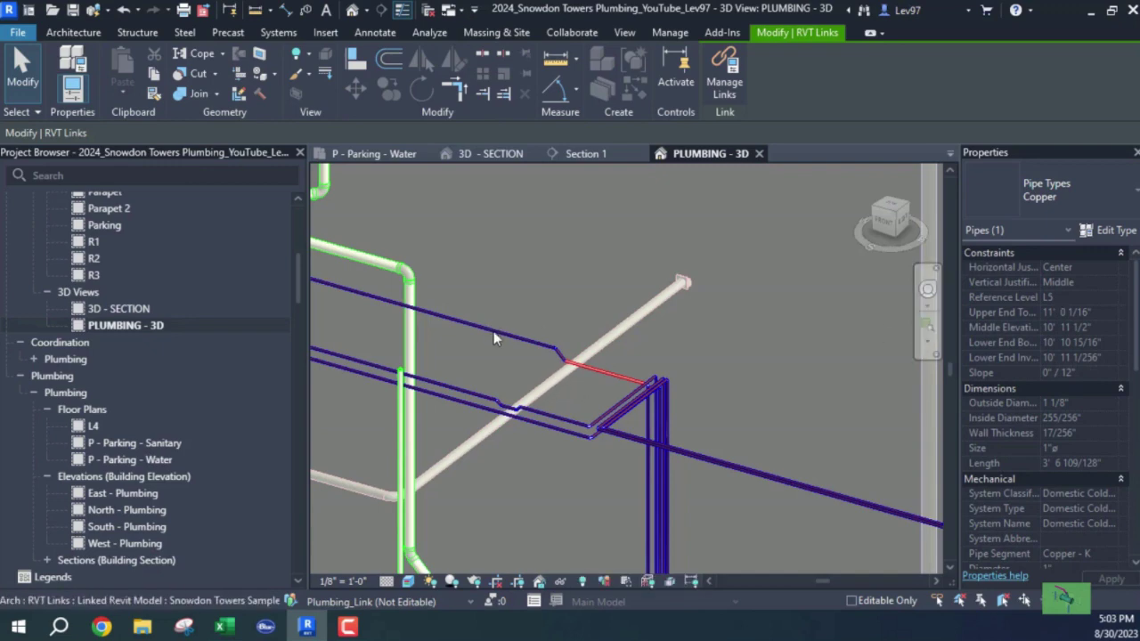
{"action": "left_click", "coordinate": [610, 330]}
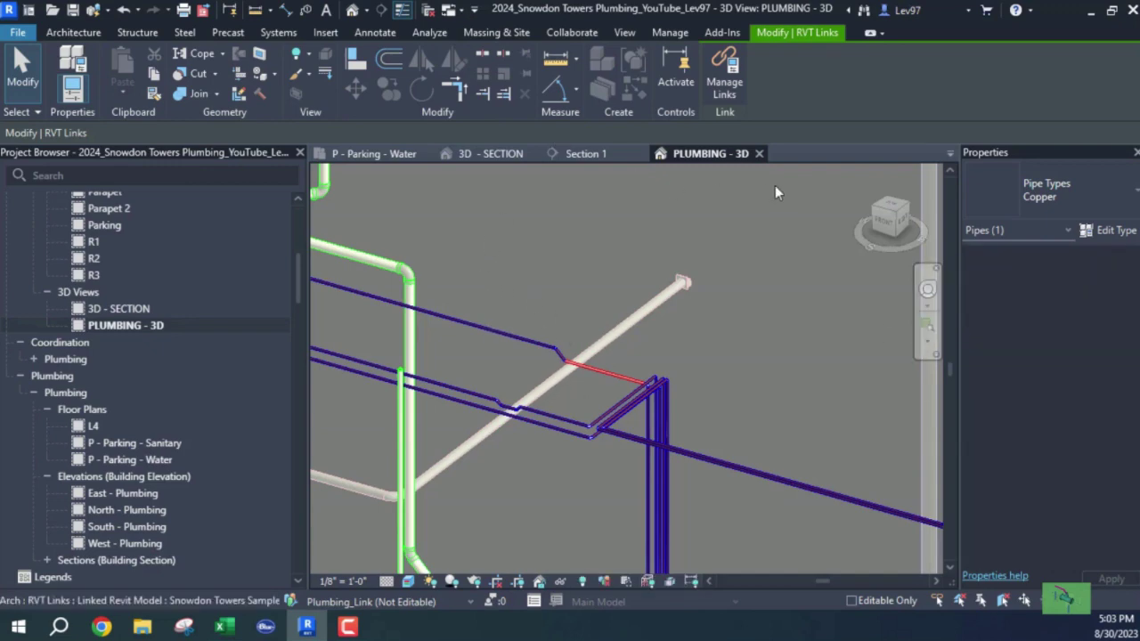
{"action": "left_click", "coordinate": [773, 187]}
{"action": "left_click", "coordinate": [760, 154]}
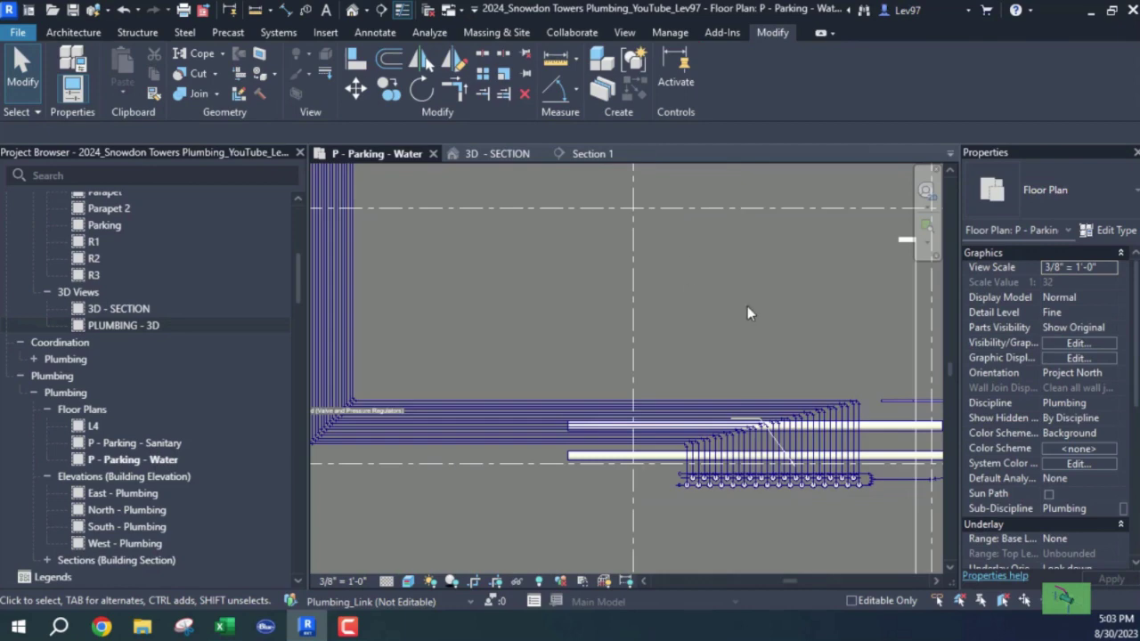
Step: Extend the 1" branch pipe from its free end along the linked lines to just before their corner, and turn it up the plan with a short leg
{"action": "scroll", "coordinate": [744, 310], "scroll_direction": "up", "scroll_amount": 5}
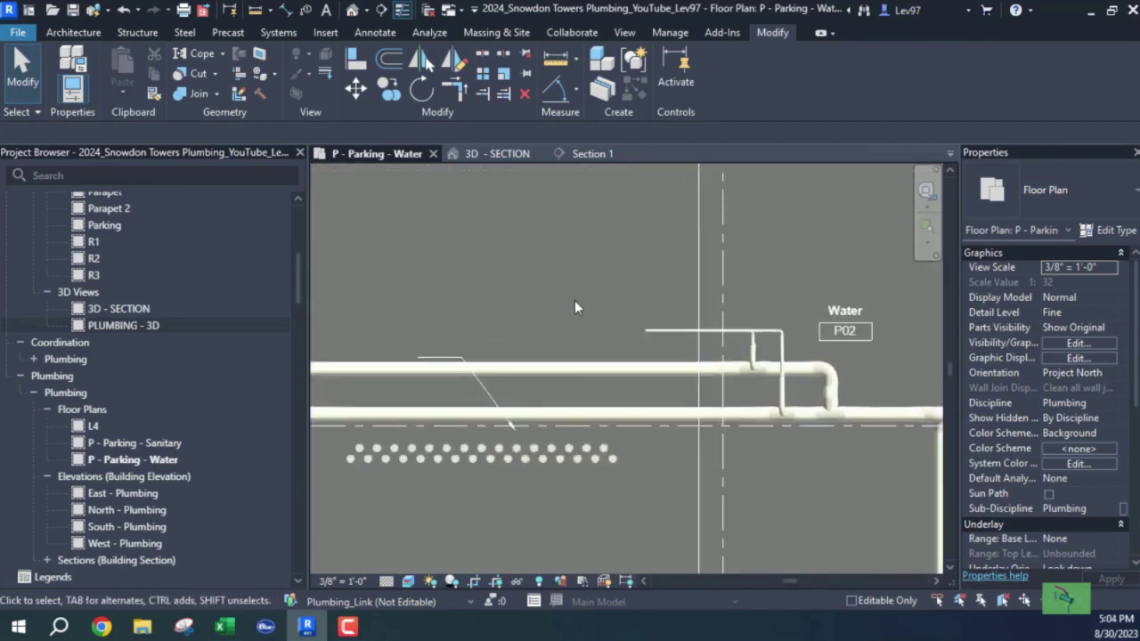
{"action": "scroll", "coordinate": [633, 310], "scroll_direction": "up", "scroll_amount": 4}
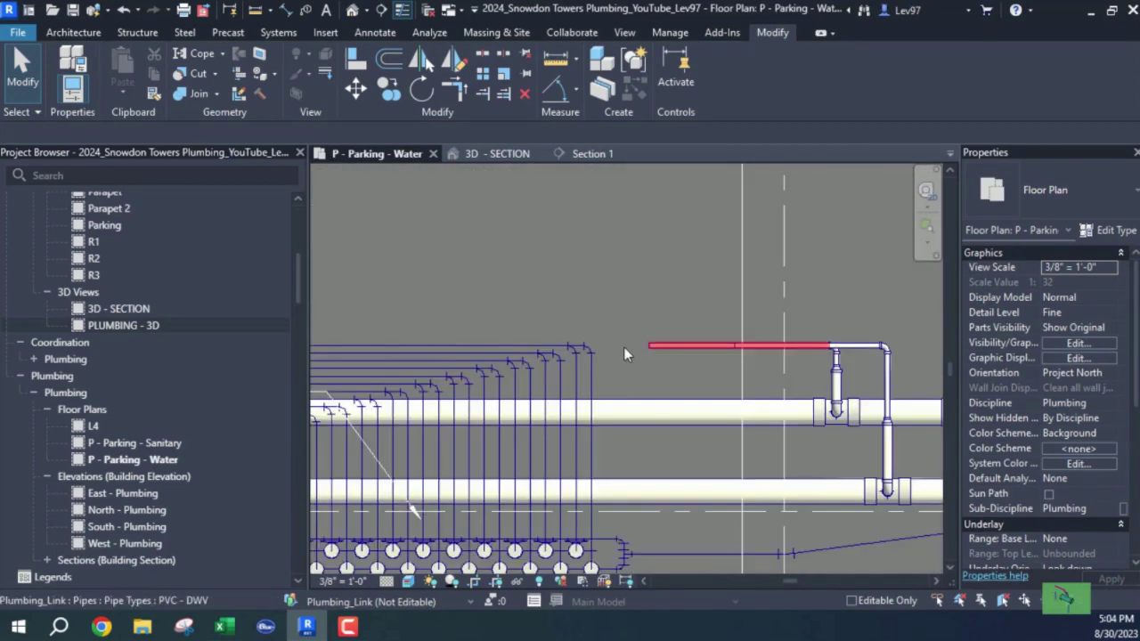
{"action": "left_click", "coordinate": [623, 353]}
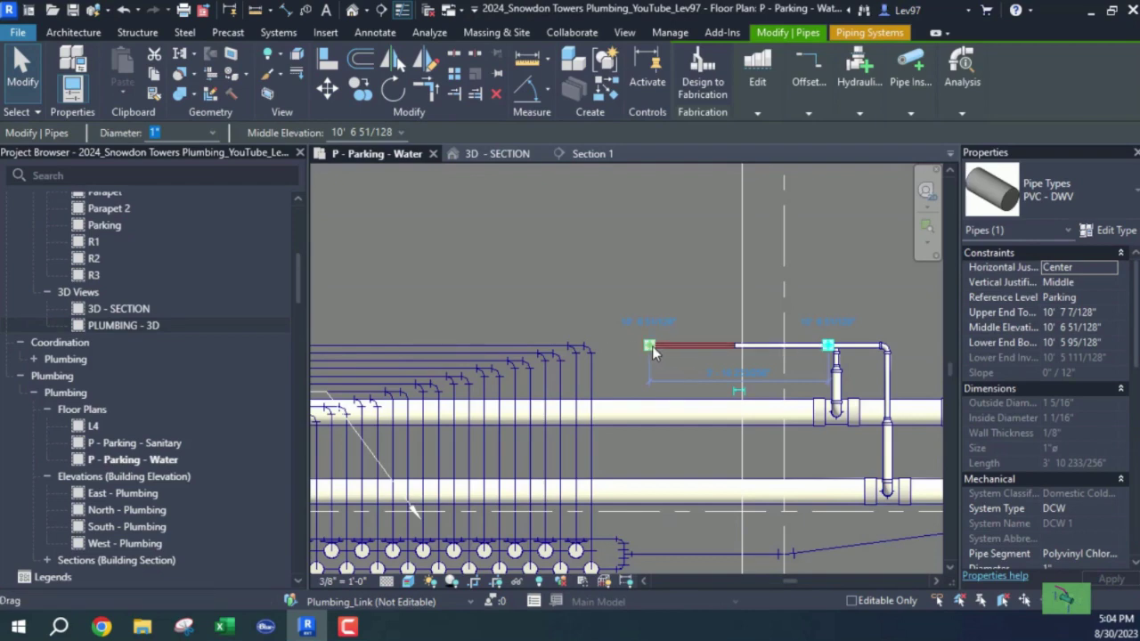
{"action": "right_click", "coordinate": [653, 350]}
{"action": "left_click", "coordinate": [697, 146]}
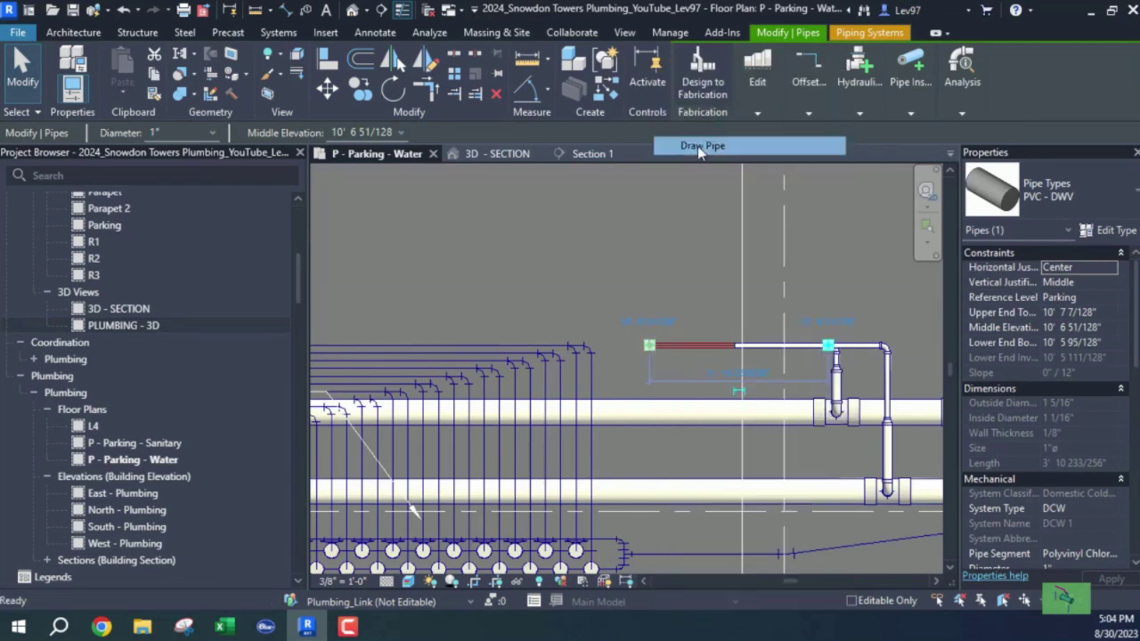
{"action": "middle_click_drag", "start_coordinate": [678, 351], "coordinate": [1031, 329]}
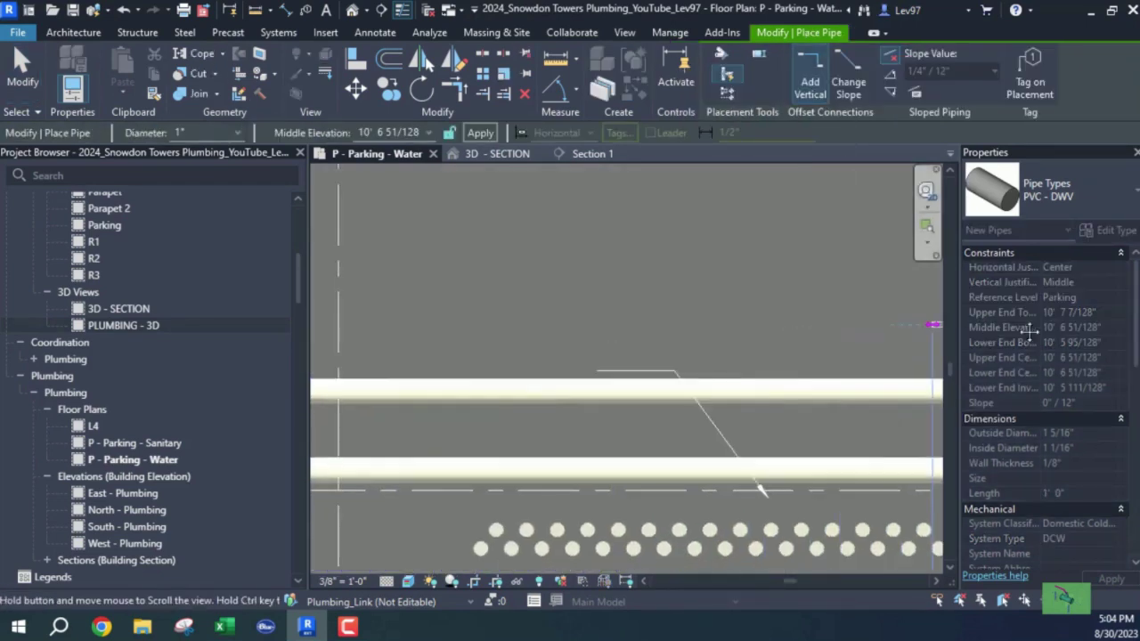
{"action": "scroll", "coordinate": [796, 330], "scroll_direction": "down", "scroll_amount": 5}
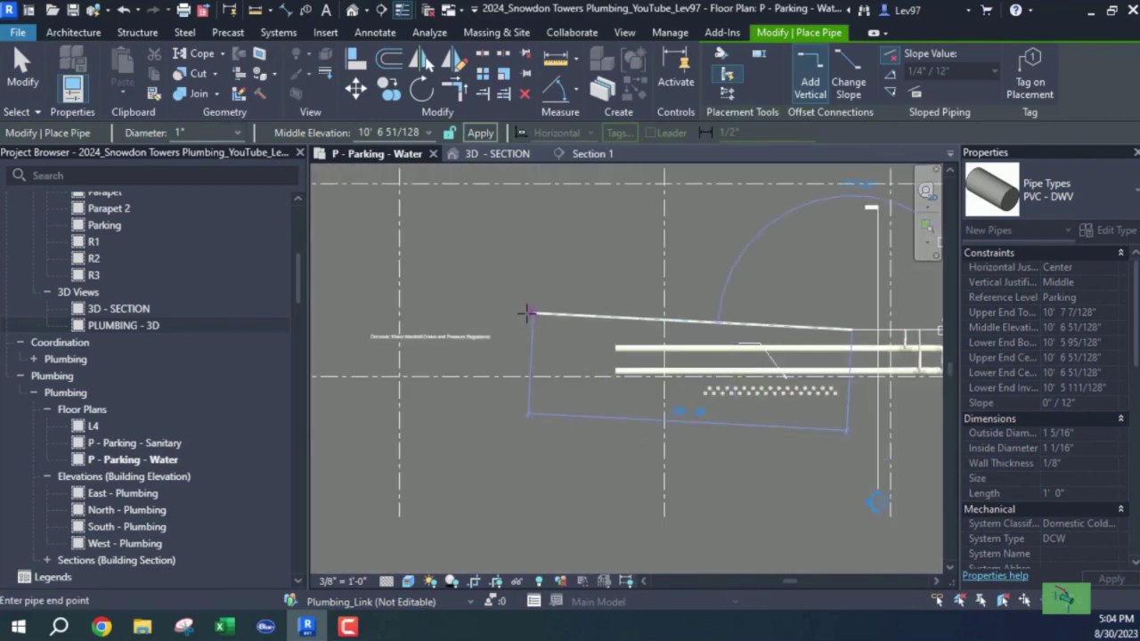
{"action": "middle_click_drag", "start_coordinate": [524, 322], "coordinate": [674, 330]}
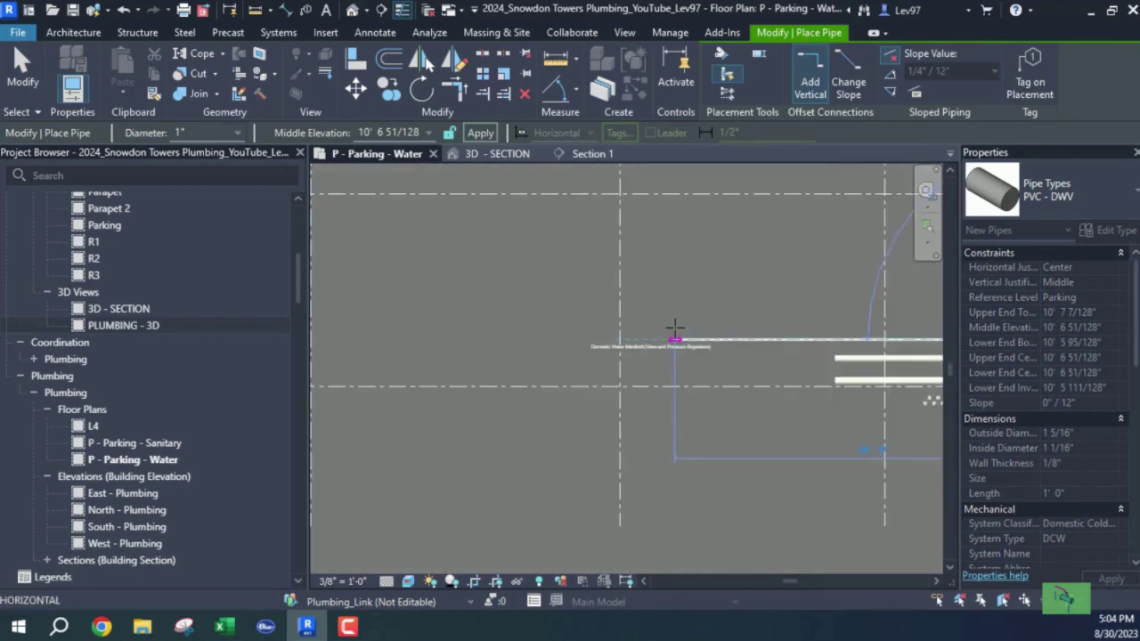
{"action": "scroll", "coordinate": [674, 330], "scroll_direction": "up", "scroll_amount": 4}
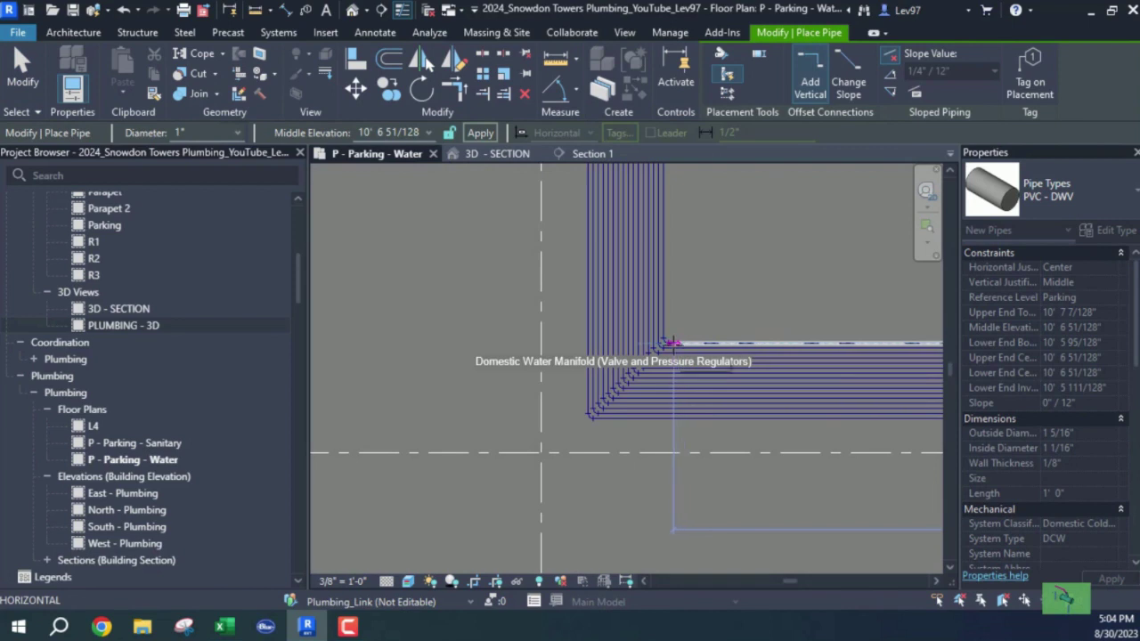
{"action": "scroll", "coordinate": [674, 342], "scroll_direction": "up", "scroll_amount": 4}
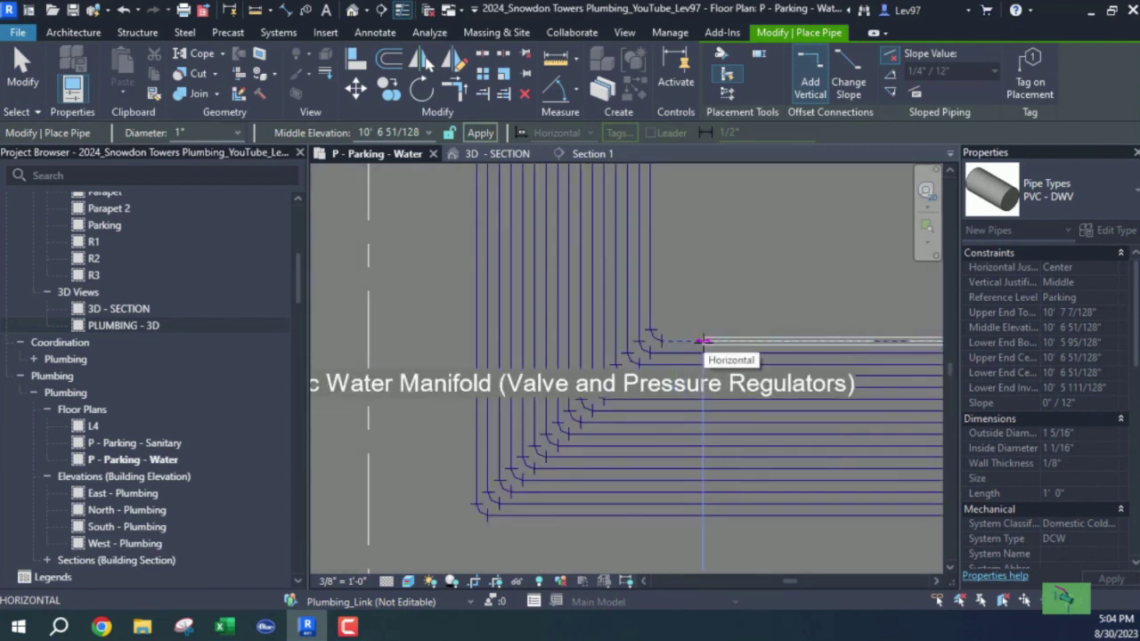
{"action": "left_click", "coordinate": [703, 340]}
{"action": "left_click", "coordinate": [704, 199]}
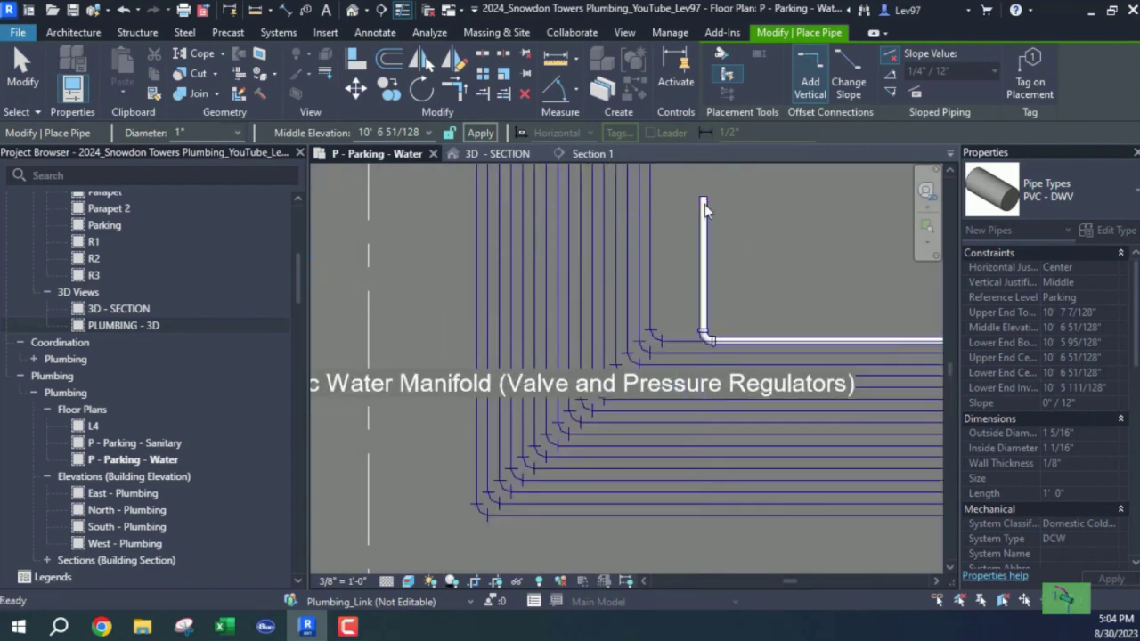
{"action": "key", "text": "Escape"}
{"action": "key", "text": "Escape"}
Step: Align the short vertical pipe leg to the innermost vertical line of the linked plumbing
{"action": "middle_click_drag", "start_coordinate": [705, 204], "coordinate": [741, 309]}
{"action": "left_click", "coordinate": [362, 58]}
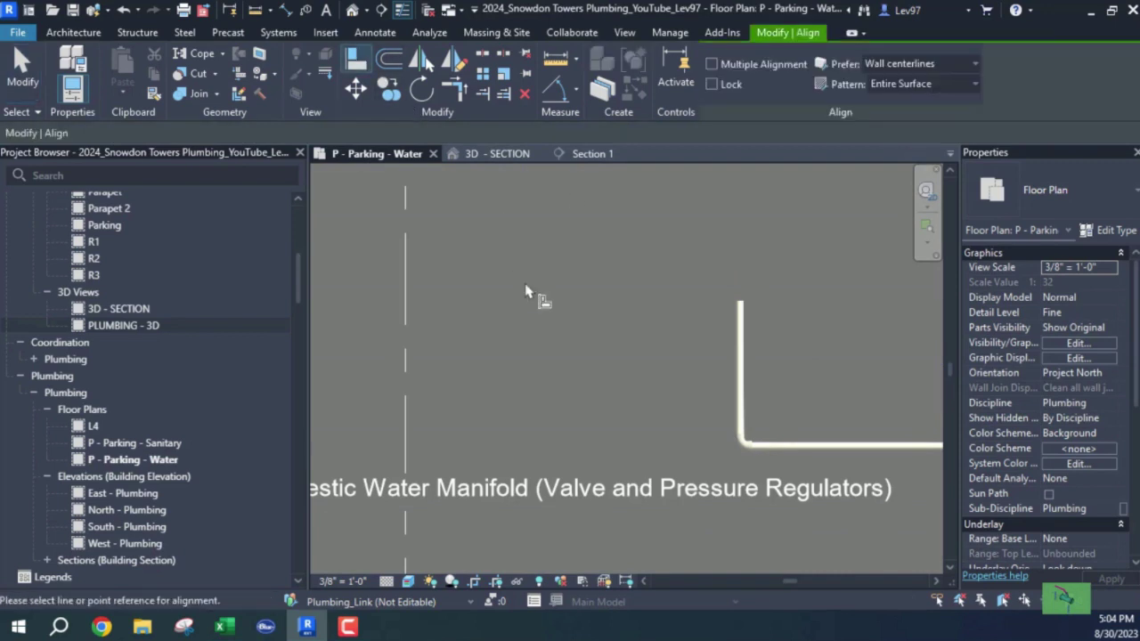
{"action": "key", "text": "Escape"}
{"action": "scroll", "coordinate": [820, 336], "scroll_direction": "down", "scroll_amount": 3}
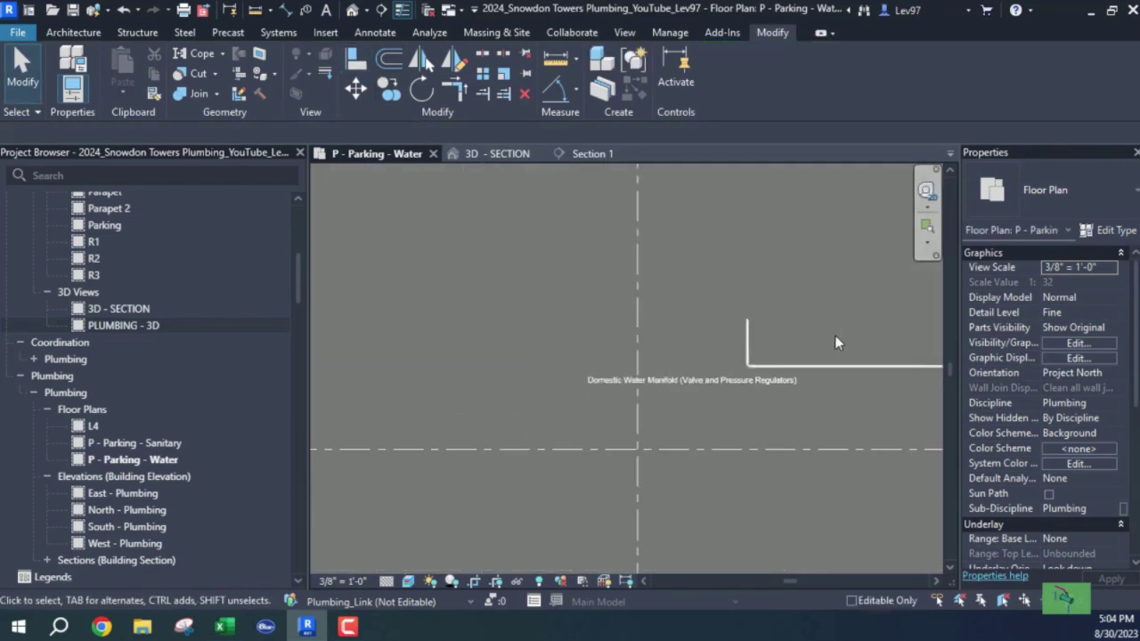
{"action": "left_click", "coordinate": [356, 61]}
{"action": "scroll", "coordinate": [748, 327], "scroll_direction": "up", "scroll_amount": 5}
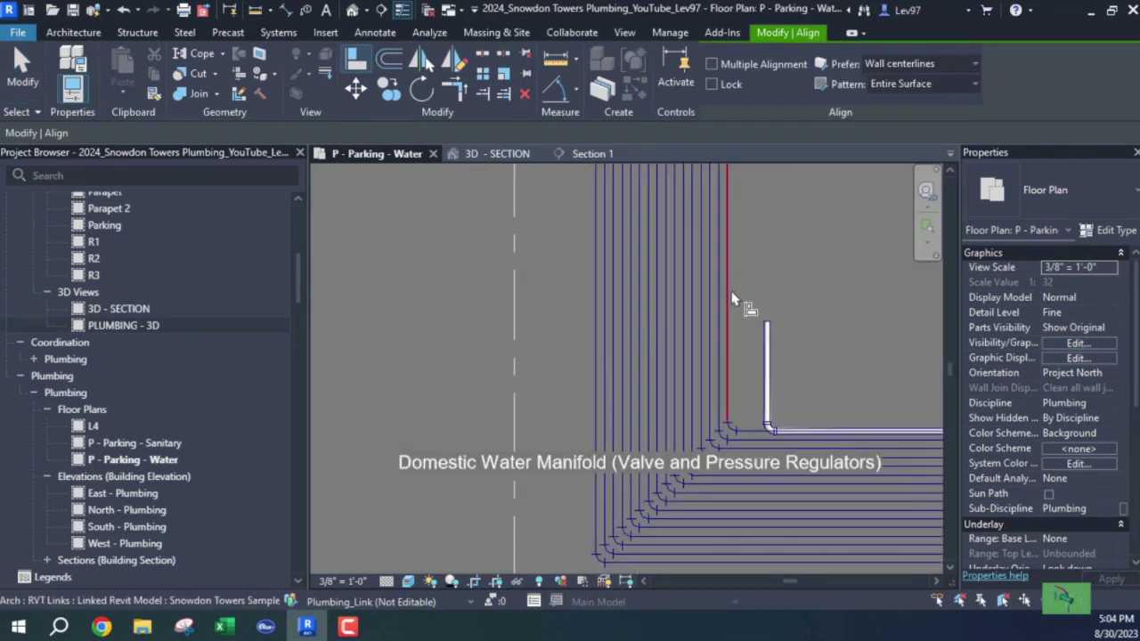
{"action": "left_click", "coordinate": [731, 299]}
{"action": "left_click", "coordinate": [768, 372]}
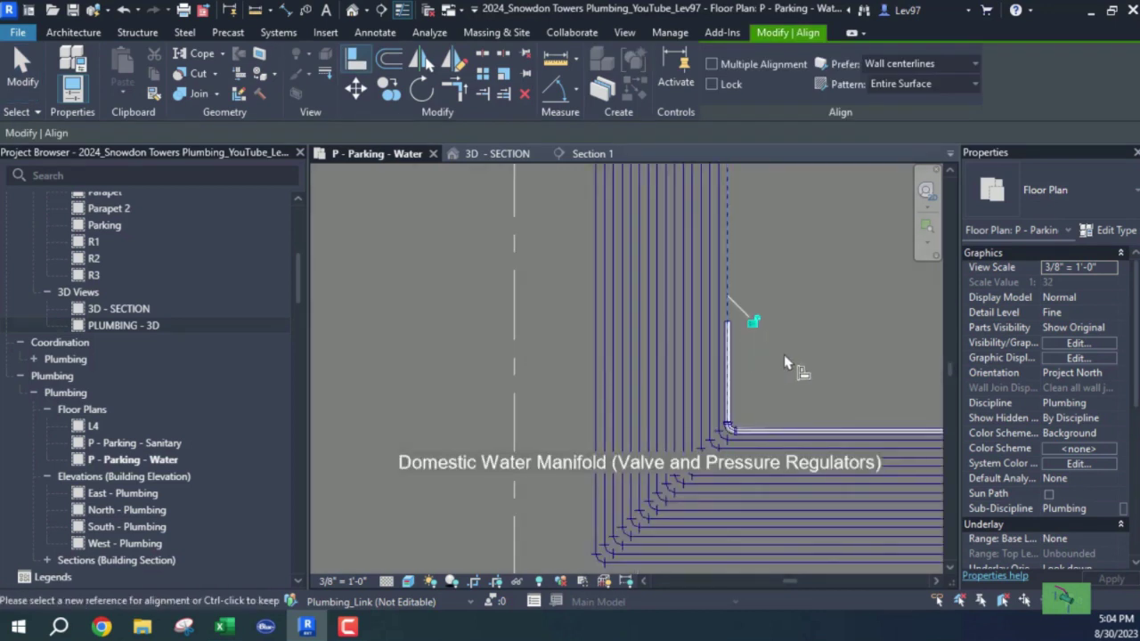
{"action": "key", "text": "Escape"}
Step: Continue the 1" pipe from the short leg's open end along the innermost linked line to just below the linked risers
{"action": "left_click", "coordinate": [730, 347]}
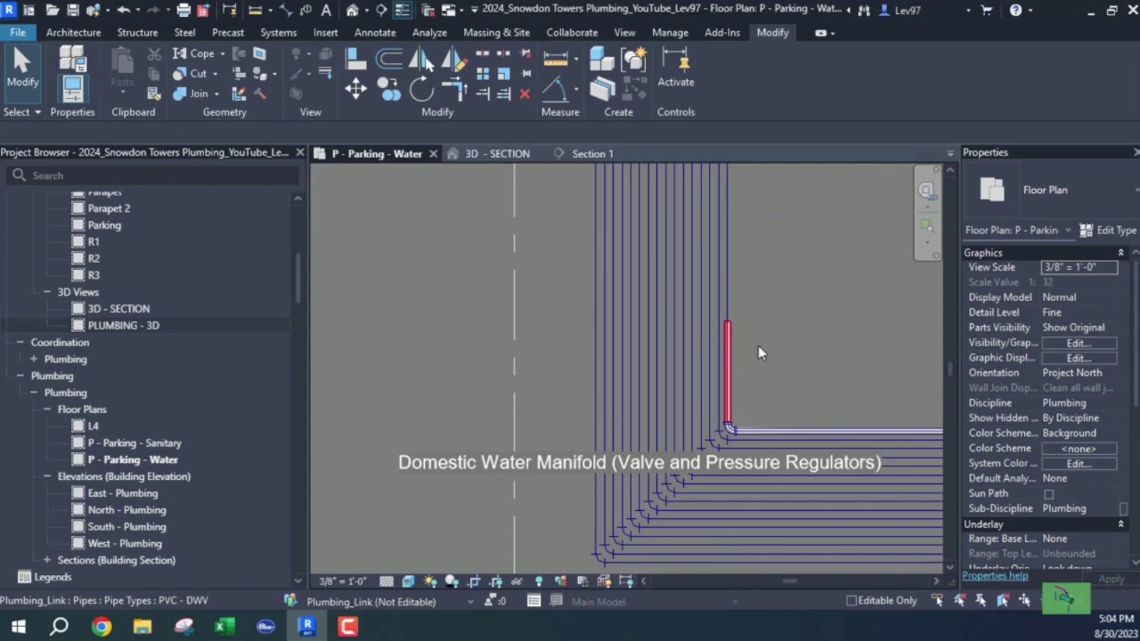
{"action": "right_click", "coordinate": [728, 320]}
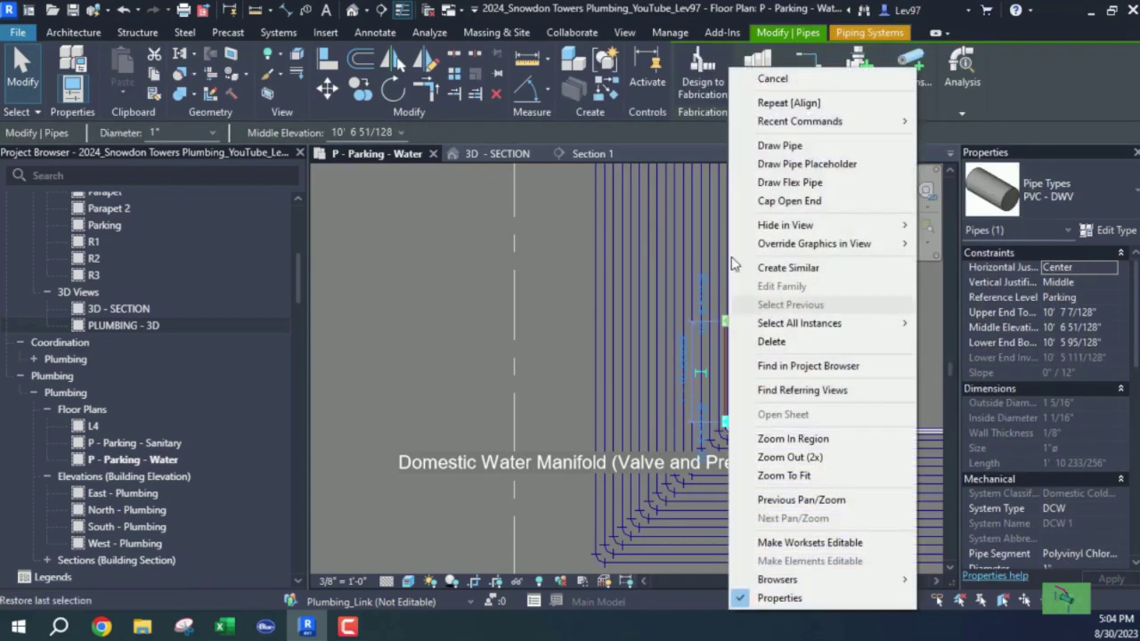
{"action": "left_click", "coordinate": [789, 145]}
{"action": "scroll", "coordinate": [775, 308], "scroll_direction": "down", "scroll_amount": 4}
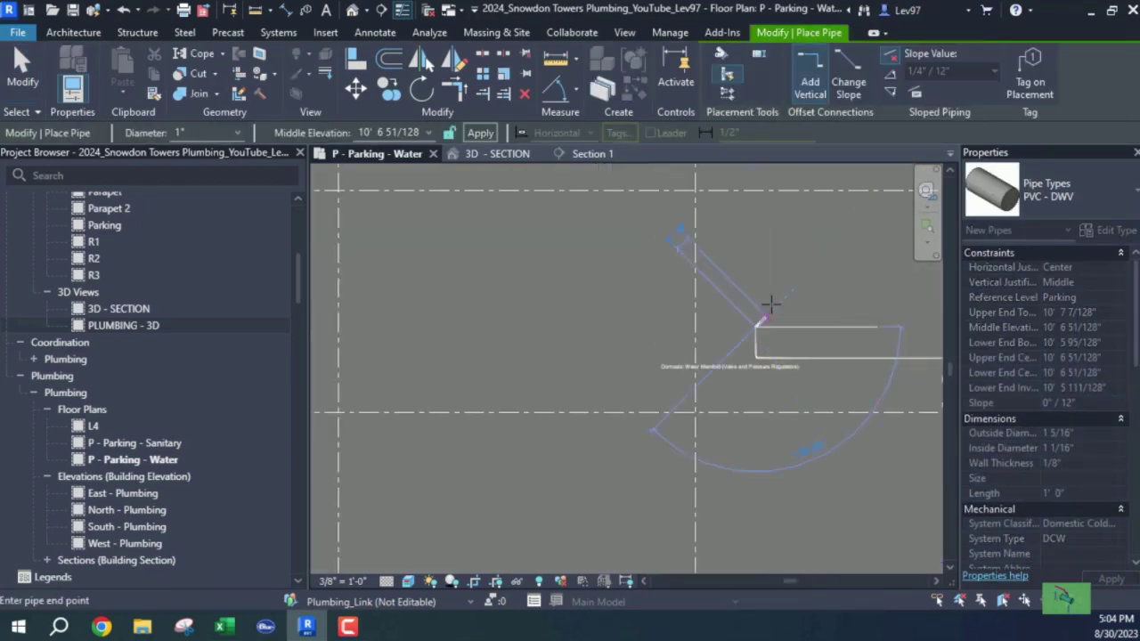
{"action": "middle_click_drag", "start_coordinate": [768, 306], "coordinate": [755, 481]}
{"action": "middle_click_drag", "start_coordinate": [761, 237], "coordinate": [702, 626]}
{"action": "scroll", "coordinate": [690, 555], "scroll_direction": "up", "scroll_amount": 5}
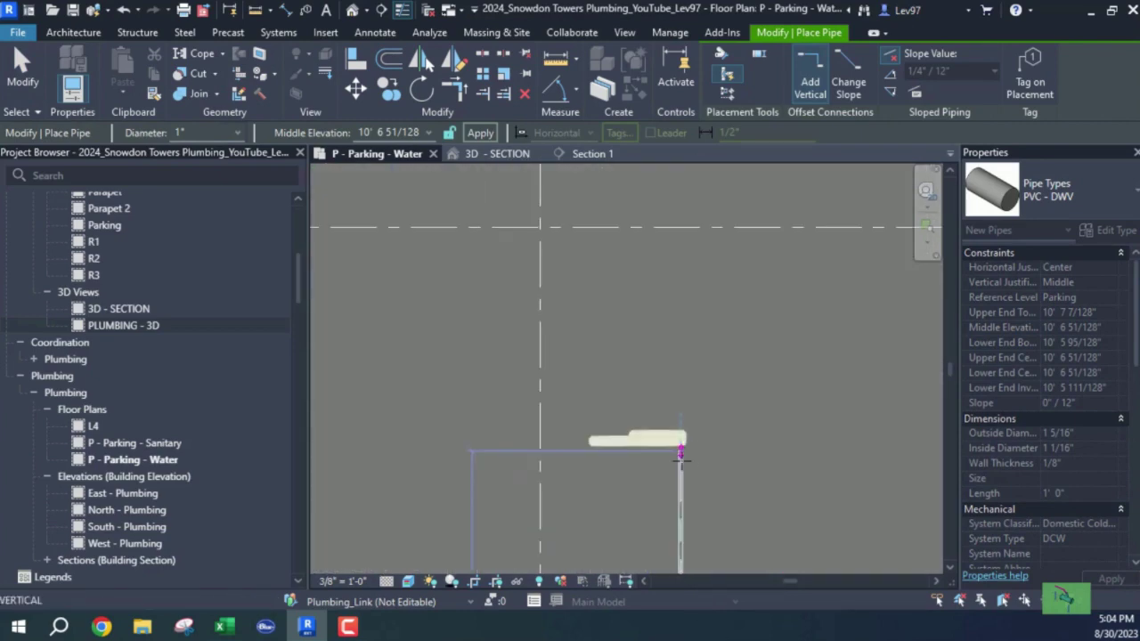
{"action": "key", "text": "Escape"}
{"action": "key", "text": "Escape"}
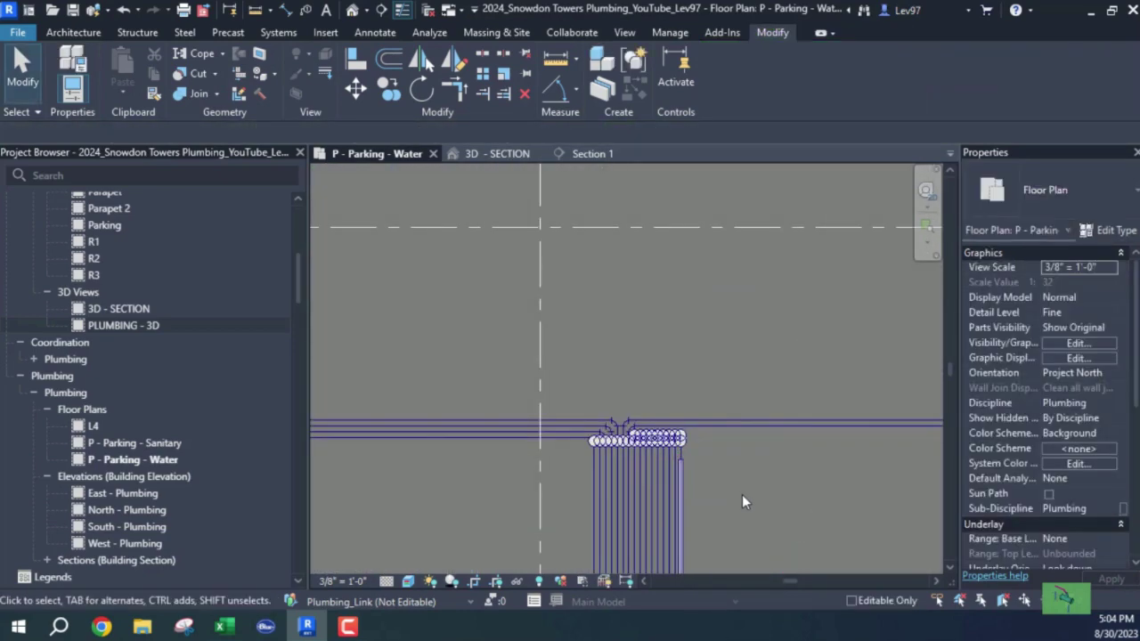
Step: Move the Section 1 line from the mains area to just beside the new vertical pipe run and past the risers
{"action": "scroll", "coordinate": [742, 495], "scroll_direction": "down", "scroll_amount": 3}
{"action": "middle_click_drag", "start_coordinate": [777, 501], "coordinate": [618, 207]}
{"action": "scroll", "coordinate": [632, 253], "scroll_direction": "down", "scroll_amount": 3}
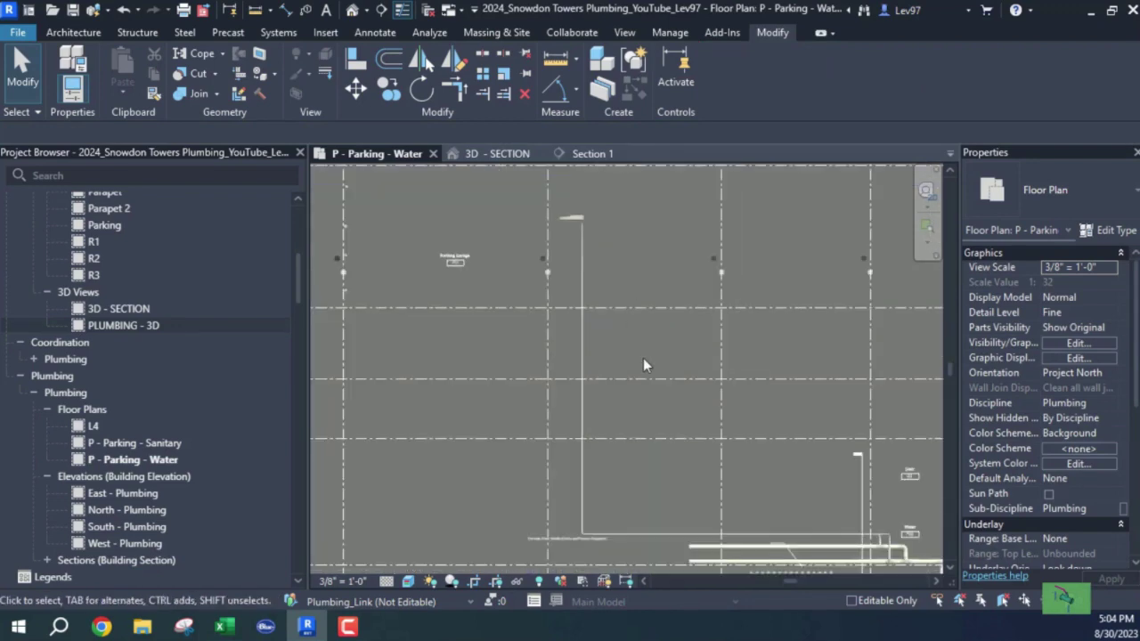
{"action": "scroll", "coordinate": [643, 360], "scroll_direction": "down", "scroll_amount": 2}
{"action": "middle_click_drag", "start_coordinate": [679, 389], "coordinate": [597, 244]}
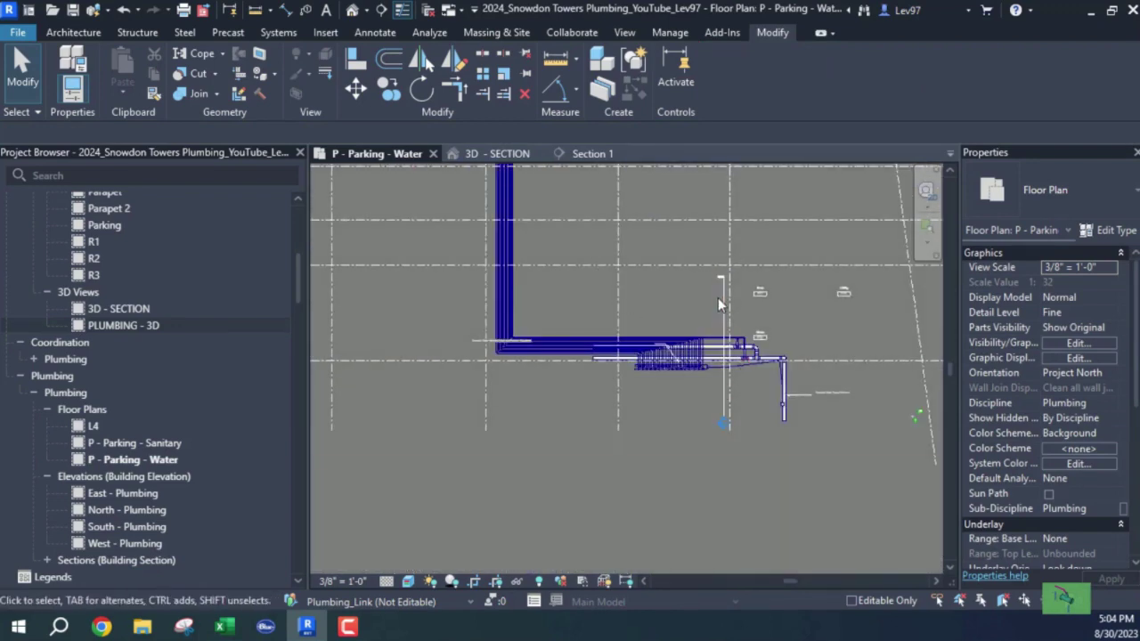
{"action": "left_click", "coordinate": [552, 224]}
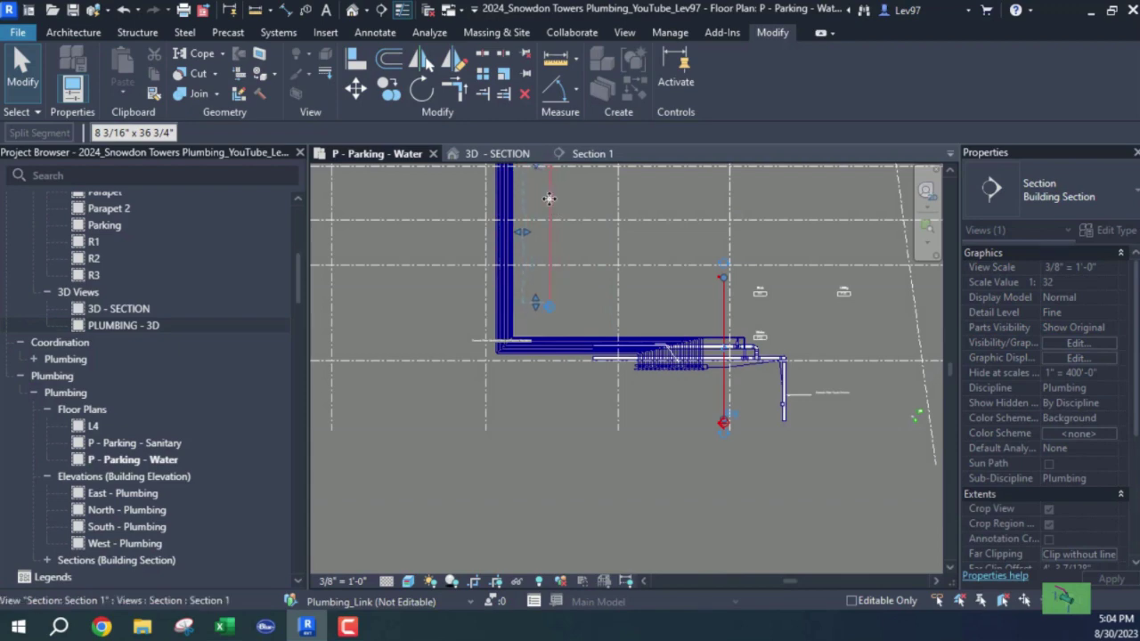
{"action": "middle_click_drag", "start_coordinate": [619, 277], "coordinate": [621, 515]}
{"action": "left_click_drag", "start_coordinate": [586, 488], "coordinate": [550, 392]}
Step: Reduce the section's view depth so that it only reaches the new pipe beside the innermost linked line
{"action": "scroll", "coordinate": [551, 393], "scroll_direction": "up", "scroll_amount": 4}
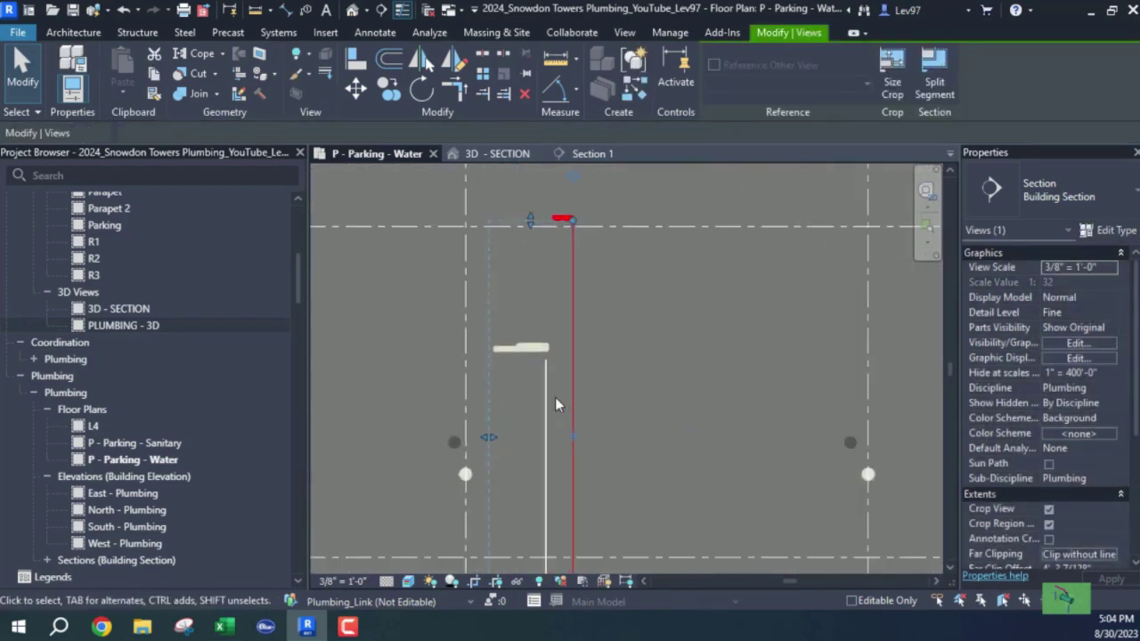
{"action": "left_click_drag", "start_coordinate": [530, 437], "coordinate": [547, 437]}
{"action": "scroll", "coordinate": [558, 355], "scroll_direction": "up", "scroll_amount": 2}
{"action": "scroll", "coordinate": [552, 355], "scroll_direction": "up", "scroll_amount": 3}
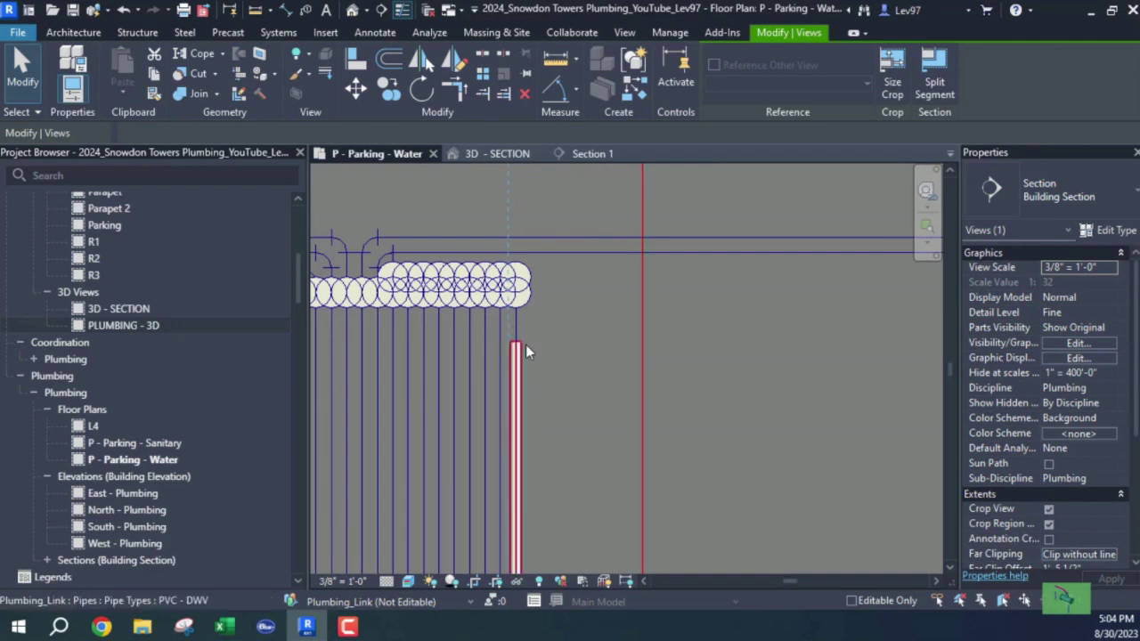
{"action": "scroll", "coordinate": [525, 339], "scroll_direction": "up", "scroll_amount": 1}
{"action": "scroll", "coordinate": [579, 331], "scroll_direction": "down", "scroll_amount": 1}
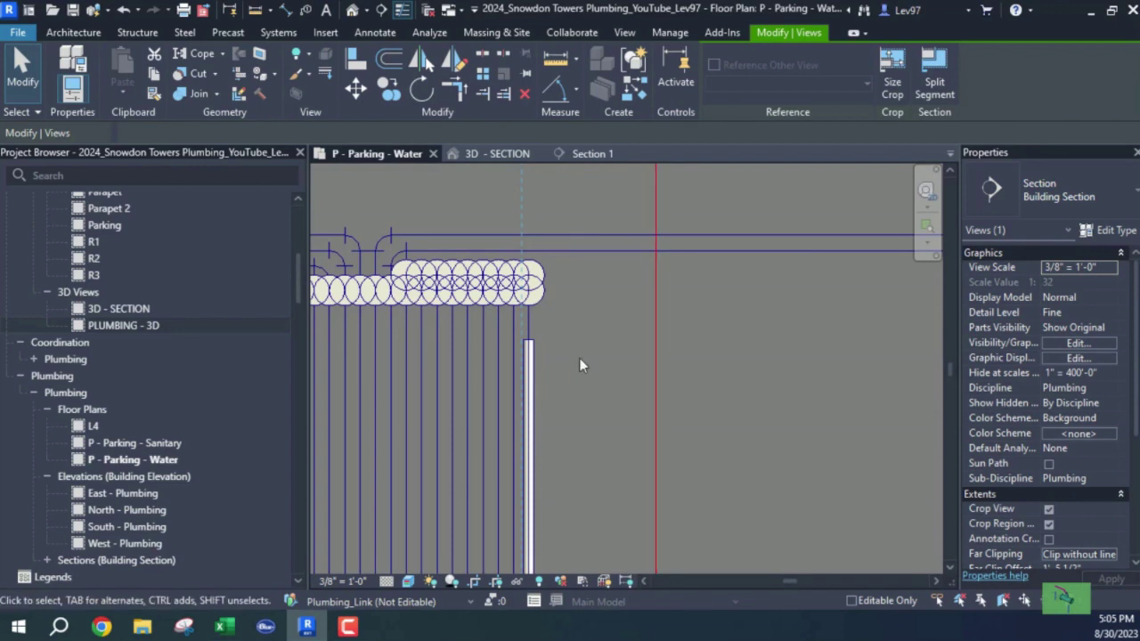
Step: Open Section 1 and examine how the new pipe runs relative to the stacked linked lines and their risers
{"action": "left_click", "coordinate": [597, 154]}
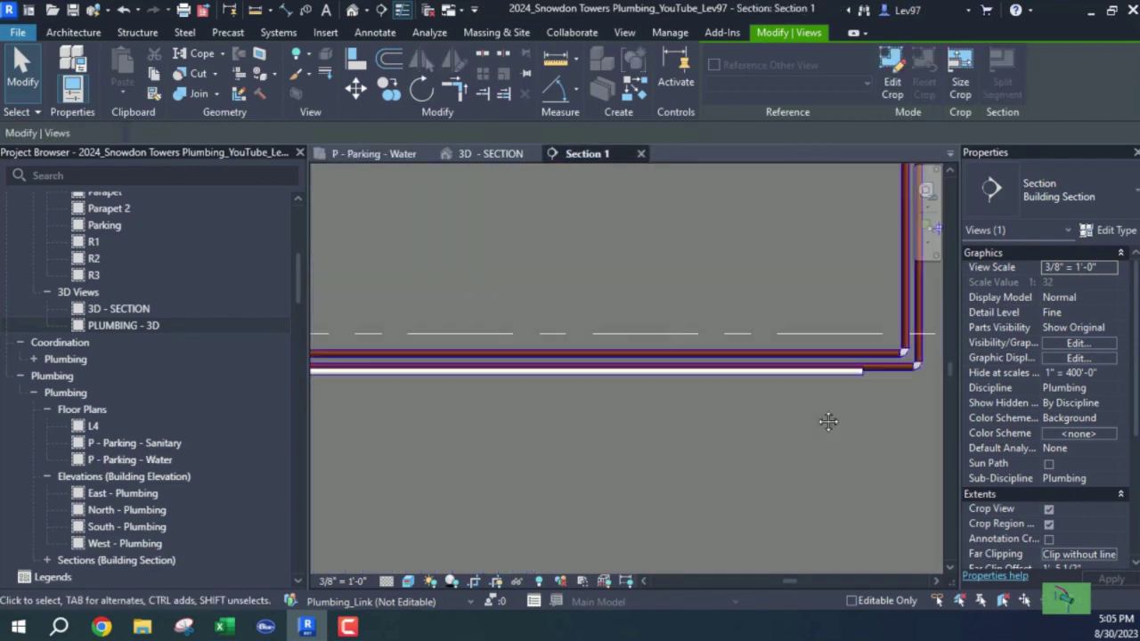
{"action": "middle_click_drag", "start_coordinate": [829, 421], "coordinate": [1044, 409]}
{"action": "scroll", "coordinate": [663, 359], "scroll_direction": "up", "scroll_amount": 2}
{"action": "scroll", "coordinate": [677, 394], "scroll_direction": "down", "scroll_amount": 2}
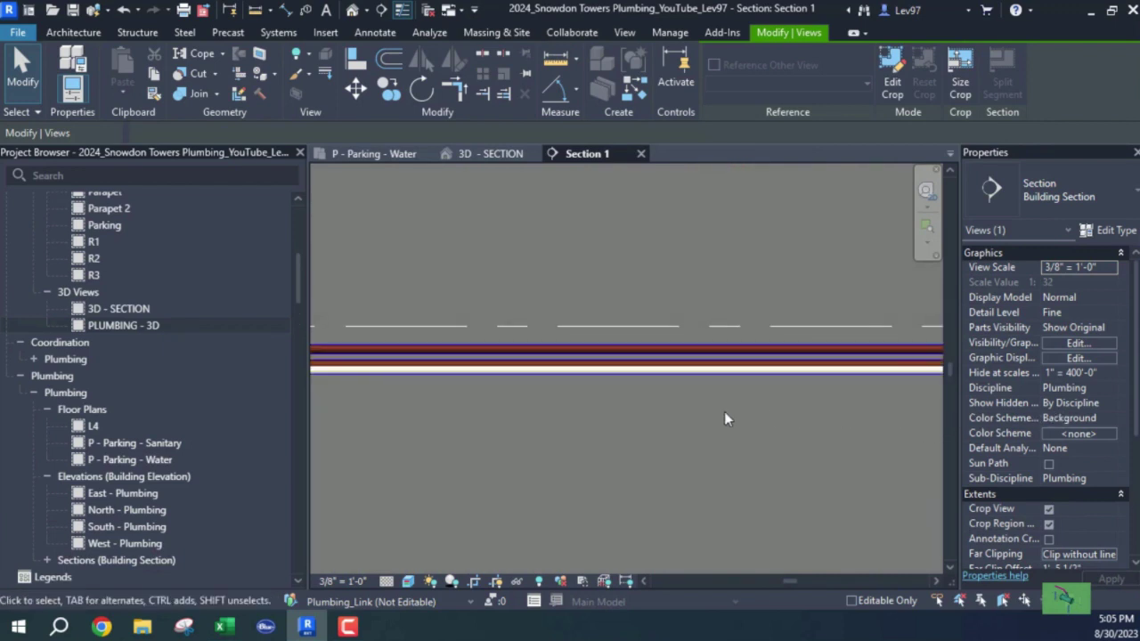
{"action": "middle_click_drag", "start_coordinate": [777, 413], "coordinate": [598, 416]}
{"action": "scroll", "coordinate": [677, 407], "scroll_direction": "down", "scroll_amount": 3}
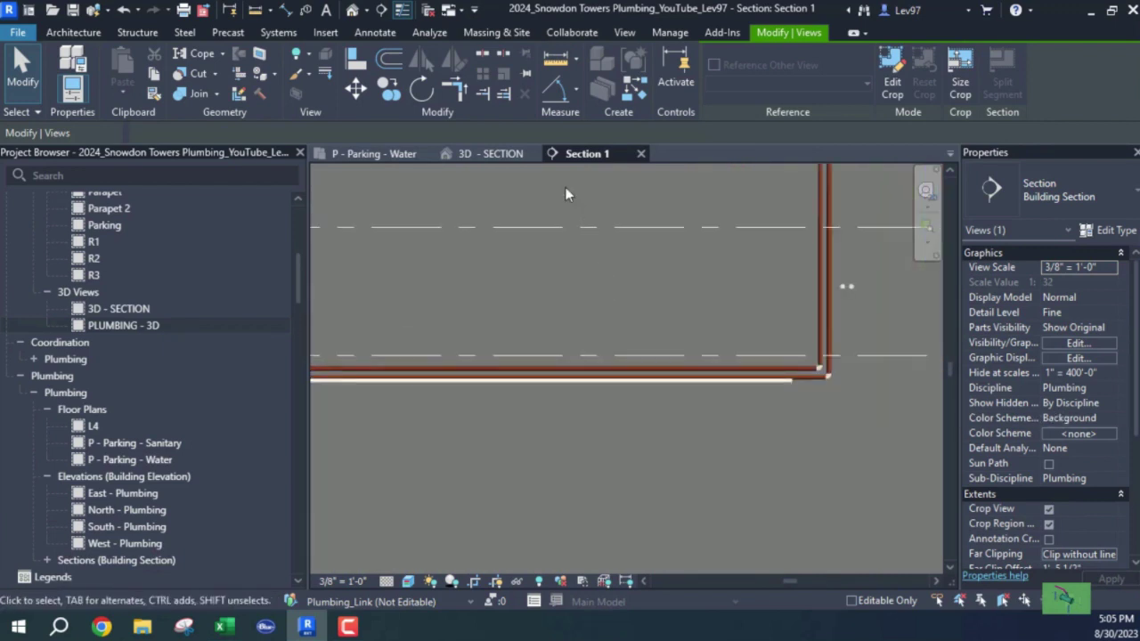
Step: Return to the P - Parking - Water plan and inspect where the extended branch pipe meets the two drops from the mains
{"action": "left_click", "coordinate": [374, 153]}
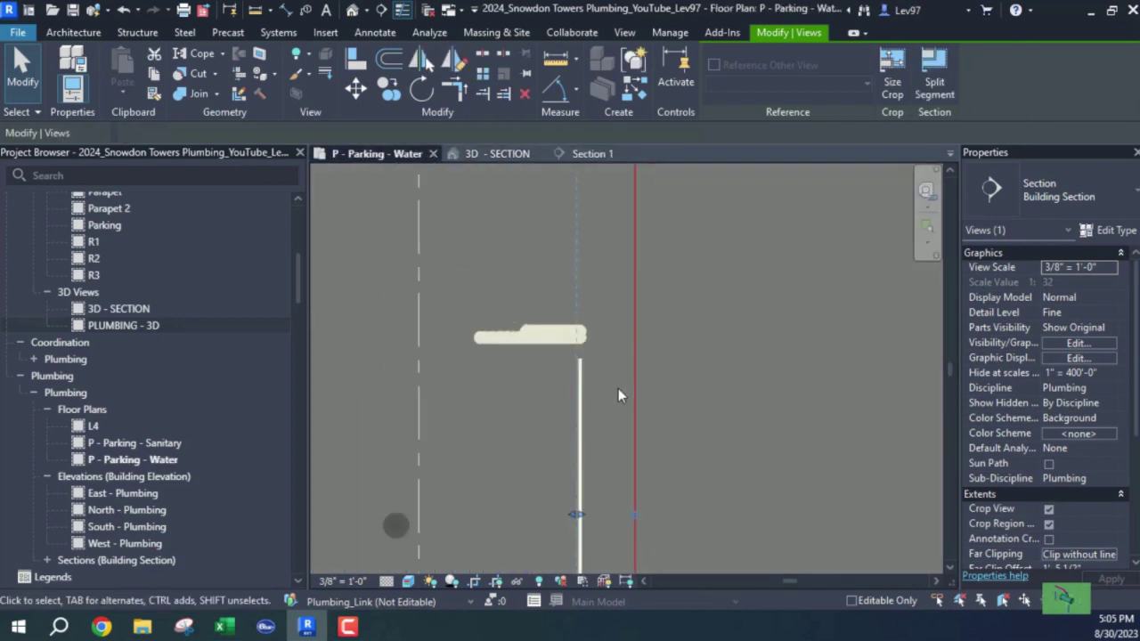
{"action": "middle_click_drag", "start_coordinate": [732, 435], "coordinate": [590, 53]}
{"action": "middle_click_drag", "start_coordinate": [688, 309], "coordinate": [634, 55]}
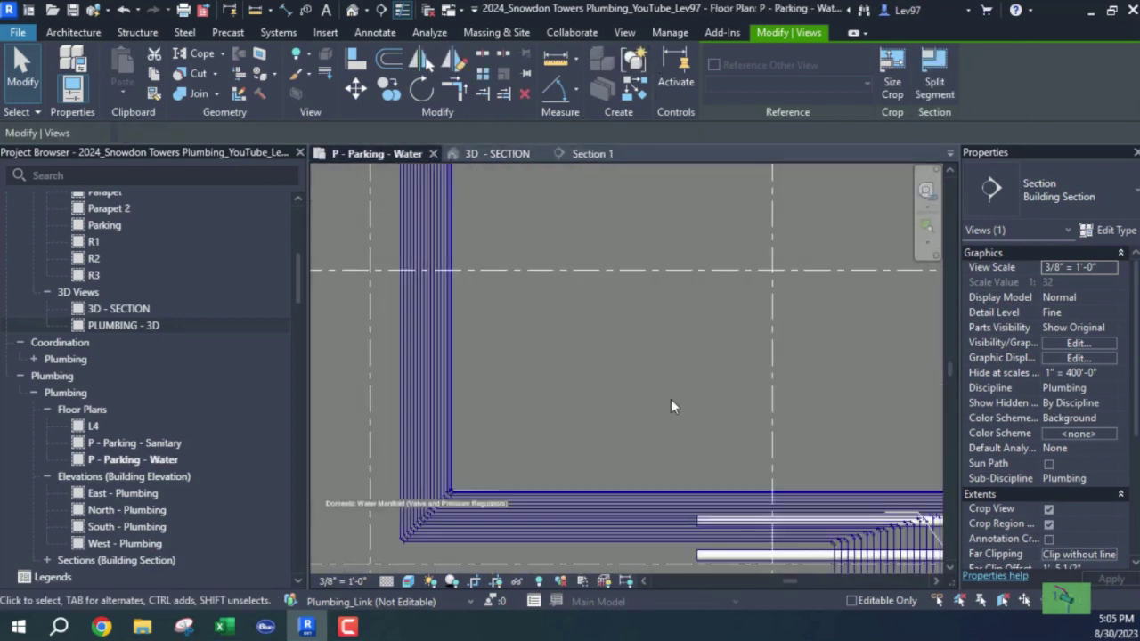
{"action": "middle_click_drag", "start_coordinate": [888, 458], "coordinate": [474, 216]}
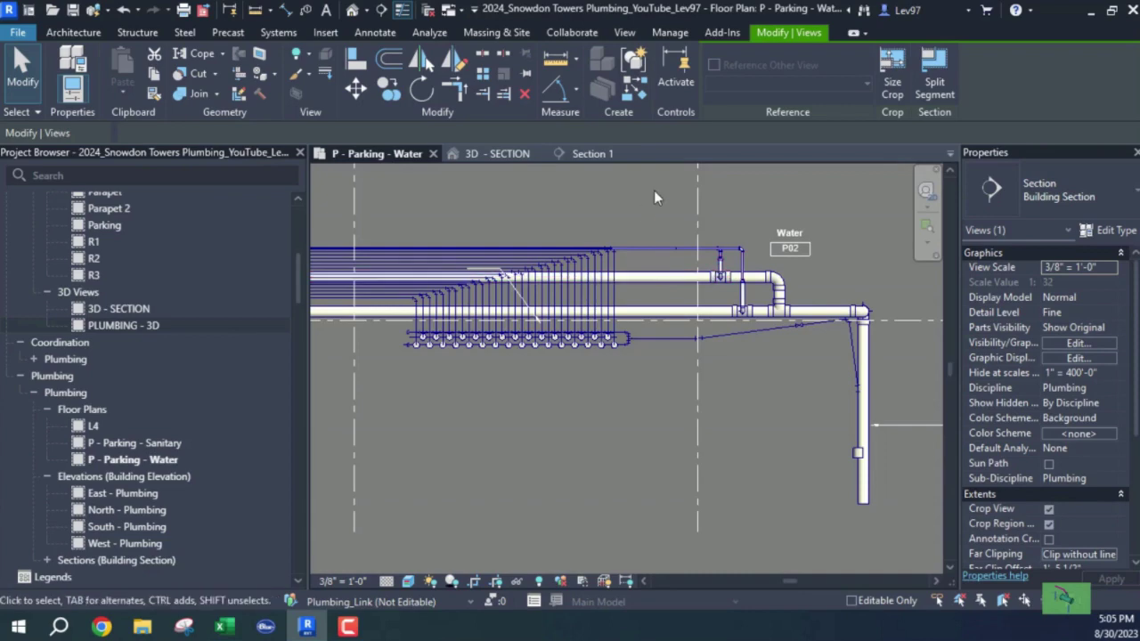
{"action": "middle_click_drag", "start_coordinate": [654, 190], "coordinate": [763, 291]}
{"action": "scroll", "coordinate": [732, 240], "scroll_direction": "up", "scroll_amount": 4}
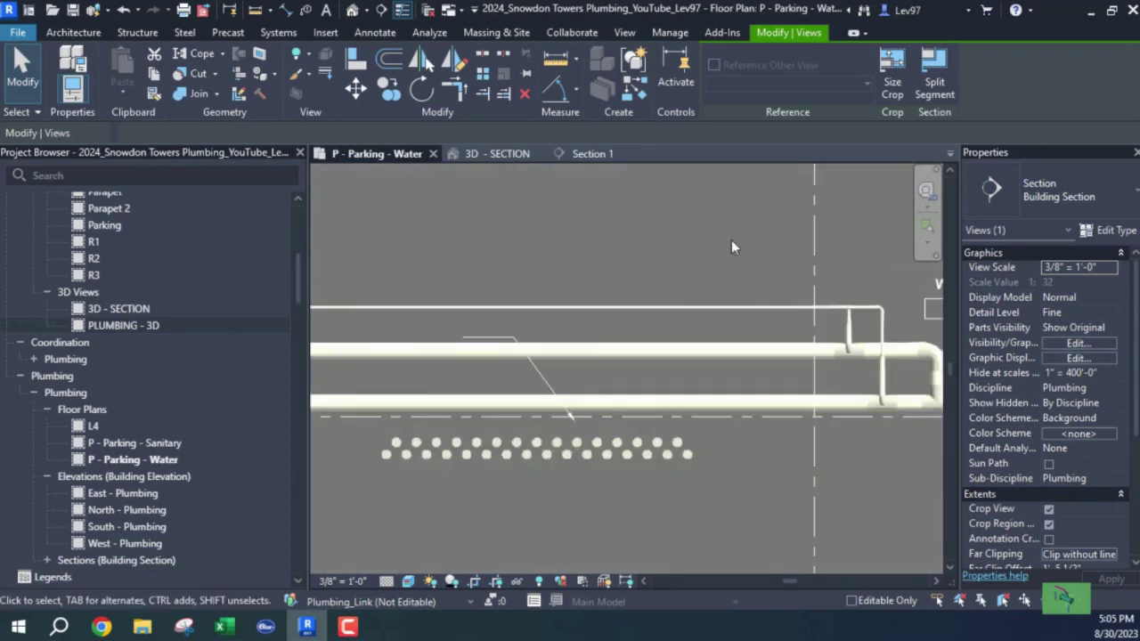
{"action": "left_click", "coordinate": [707, 311]}
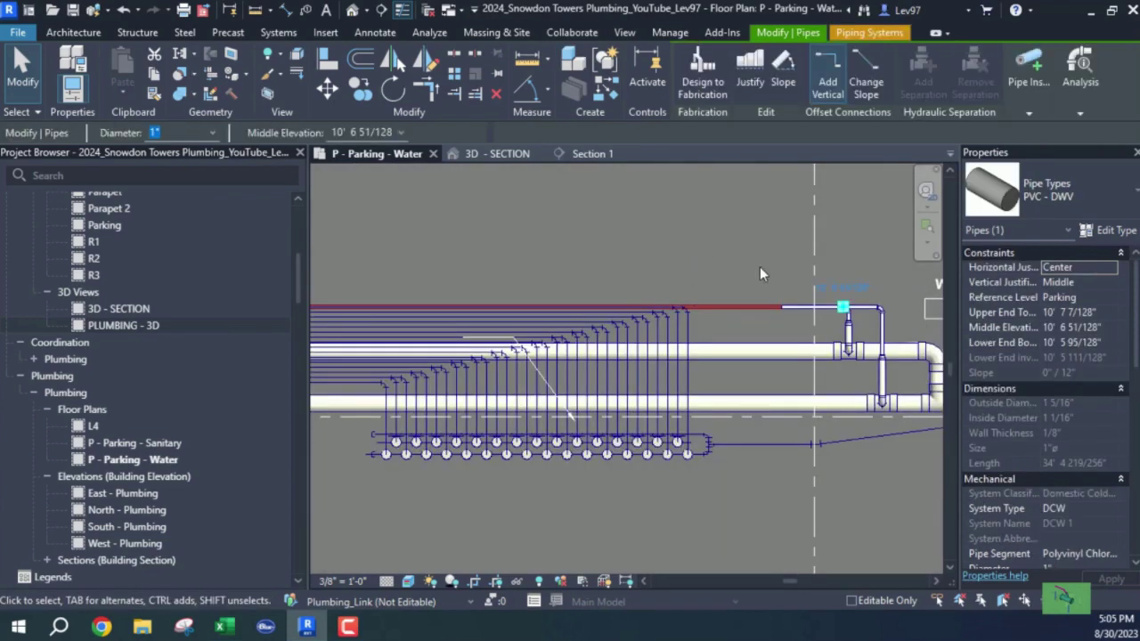
{"action": "middle_click_drag", "start_coordinate": [760, 266], "coordinate": [657, 258]}
{"action": "scroll", "coordinate": [721, 269], "scroll_direction": "up", "scroll_amount": 4}
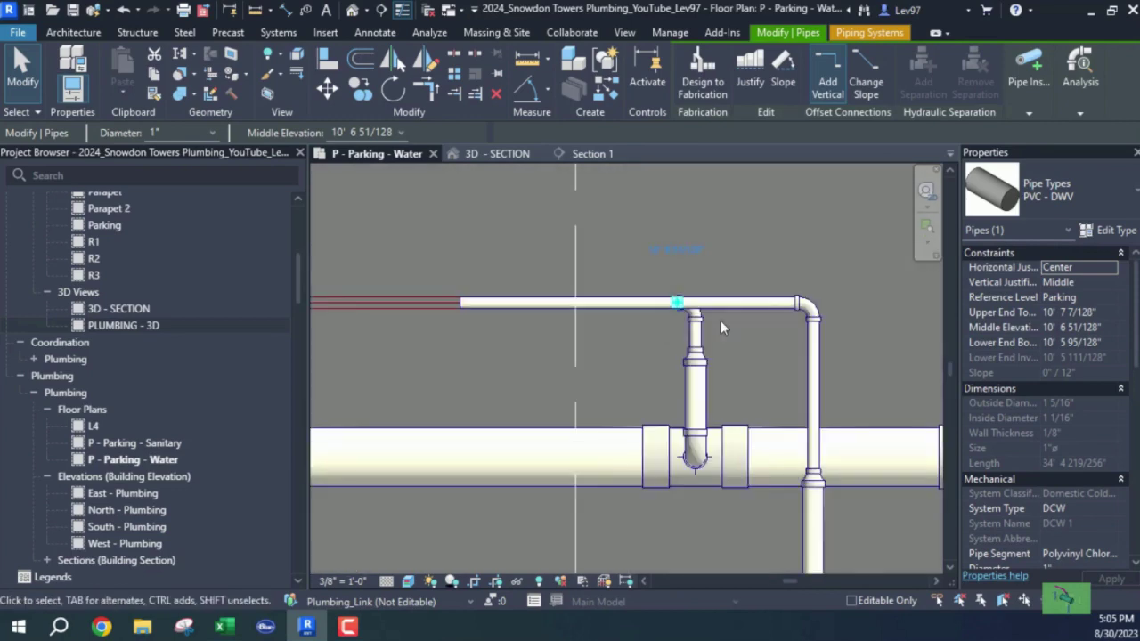
{"action": "scroll", "coordinate": [508, 321], "scroll_direction": "down", "scroll_amount": 2}
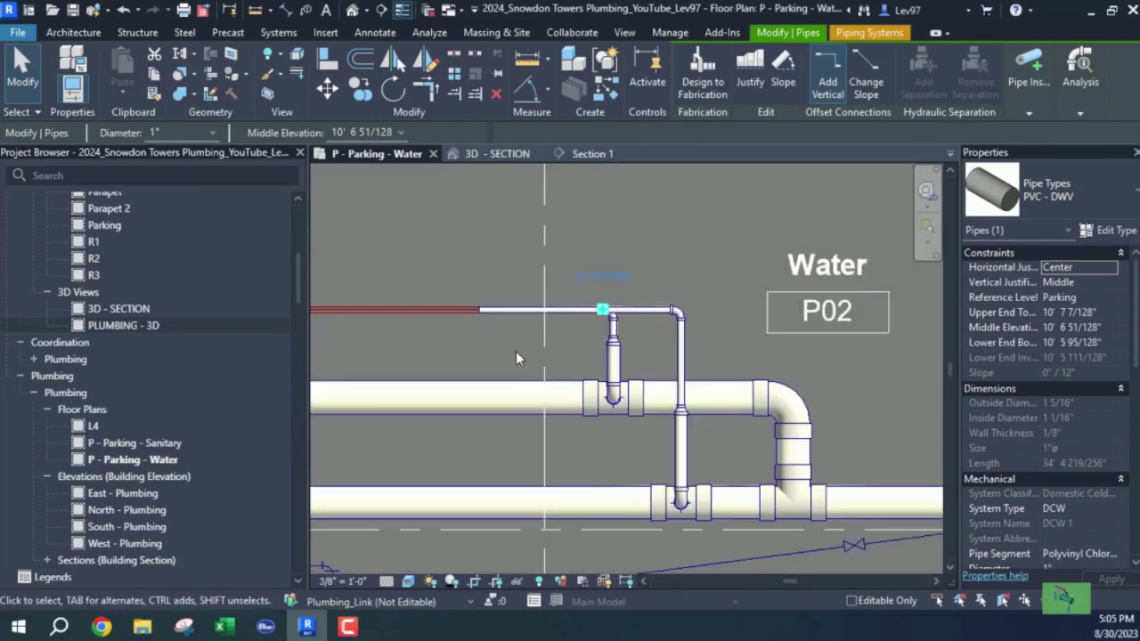
{"action": "left_click", "coordinate": [589, 345]}
Step: Shift the long horizontal branch pipe slightly up the plan, away from the short pipe of the second branch
{"action": "middle_click_drag", "start_coordinate": [478, 361], "coordinate": [873, 344]}
{"action": "scroll", "coordinate": [874, 344], "scroll_direction": "down", "scroll_amount": 3}
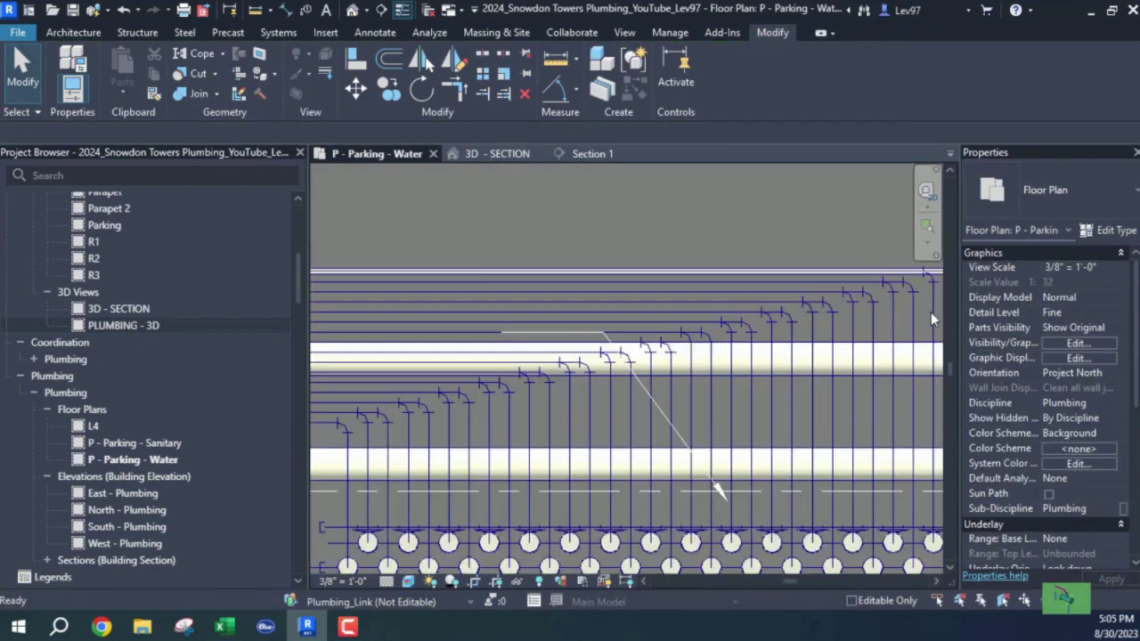
{"action": "scroll", "coordinate": [733, 334], "scroll_direction": "up", "scroll_amount": 3}
{"action": "middle_click_drag", "start_coordinate": [733, 334], "coordinate": [419, 396]}
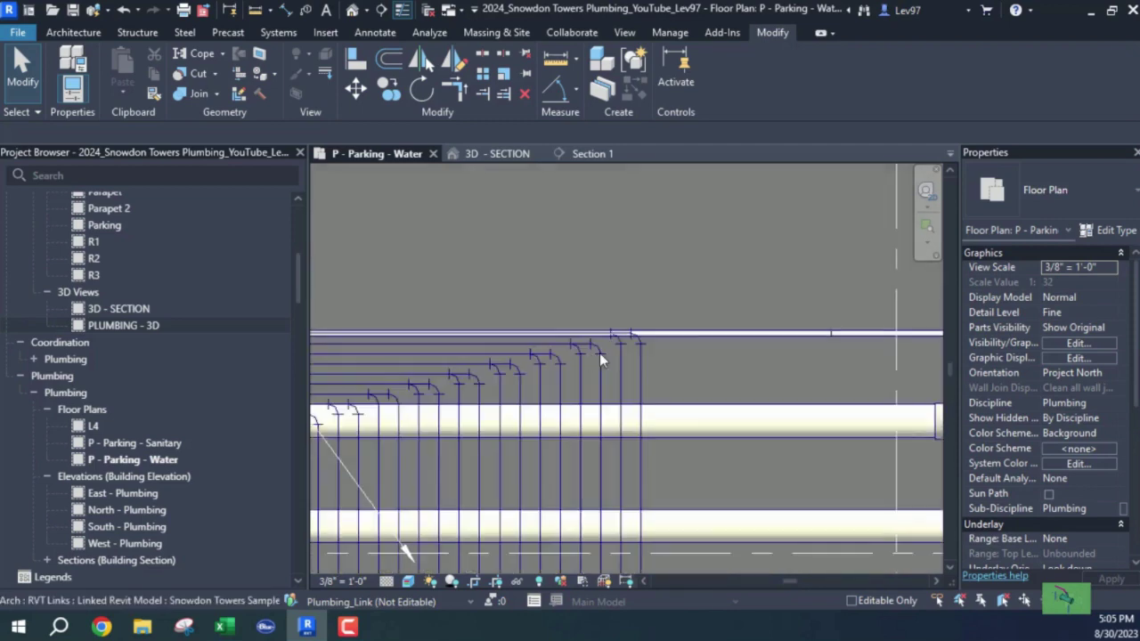
{"action": "left_click", "coordinate": [723, 334]}
{"action": "left_click_drag", "start_coordinate": [722, 332], "coordinate": [729, 299]}
{"action": "middle_click_drag", "start_coordinate": [761, 359], "coordinate": [653, 332]}
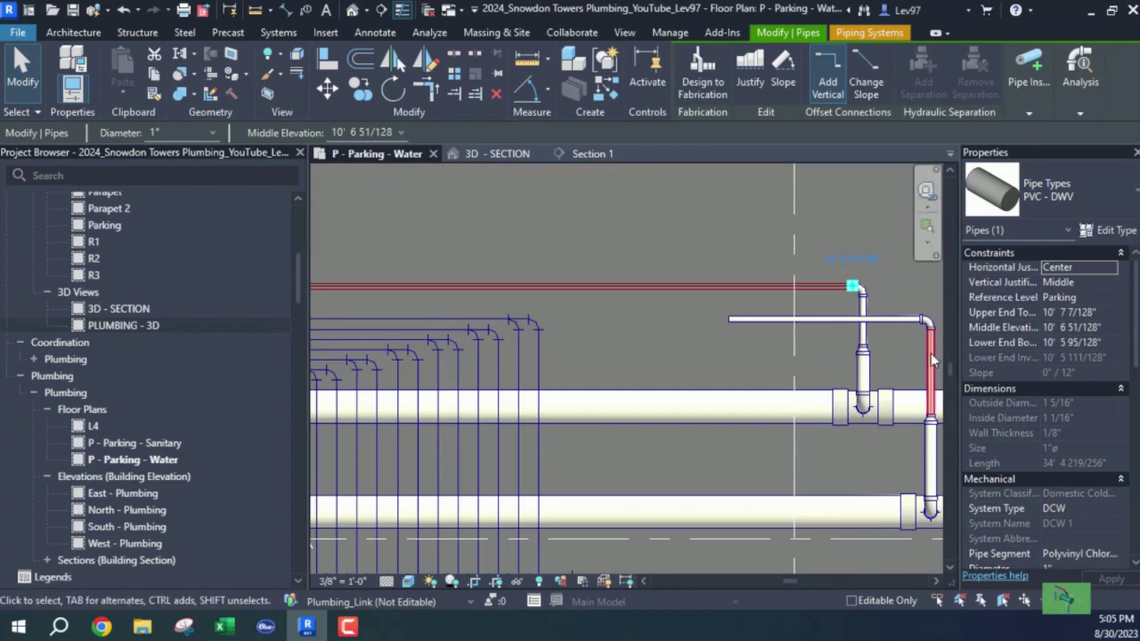
{"action": "left_click", "coordinate": [661, 307]}
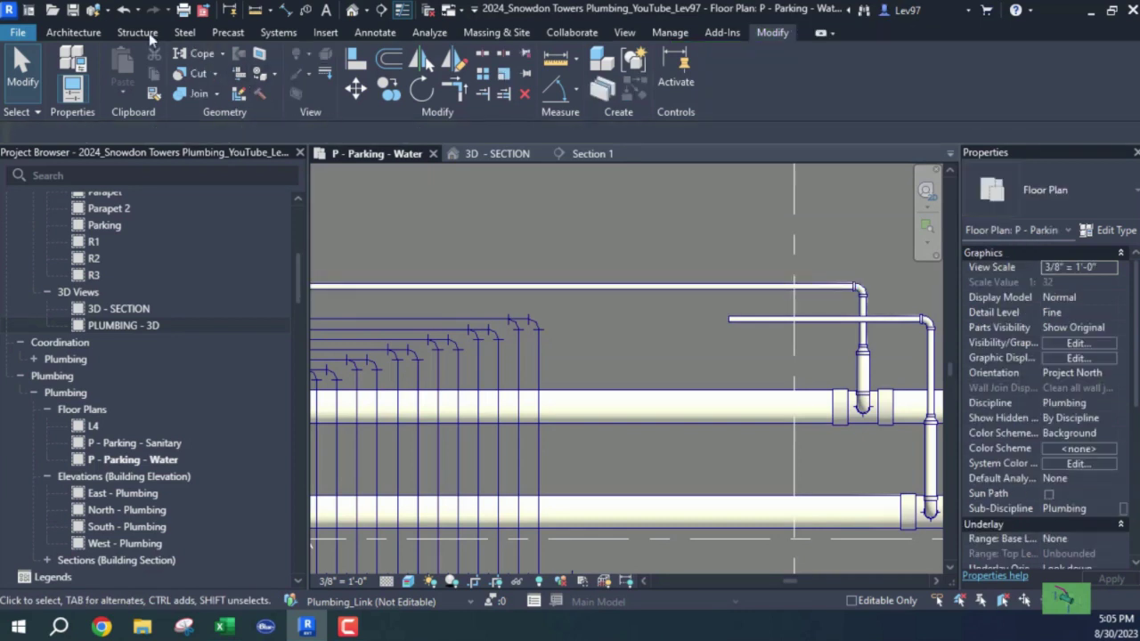
Step: Undo the last edit to the horizontal branch pipes in the P - Parking - Water floor plan
{"action": "left_click", "coordinate": [124, 11]}
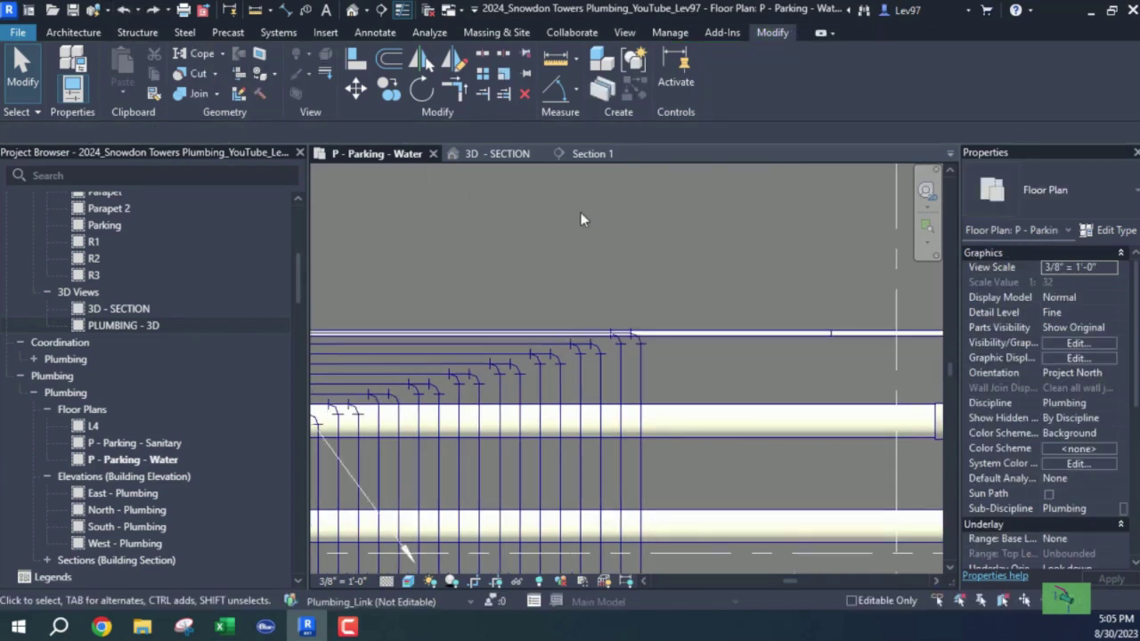
{"action": "middle_click_drag", "start_coordinate": [680, 239], "coordinate": [664, 240]}
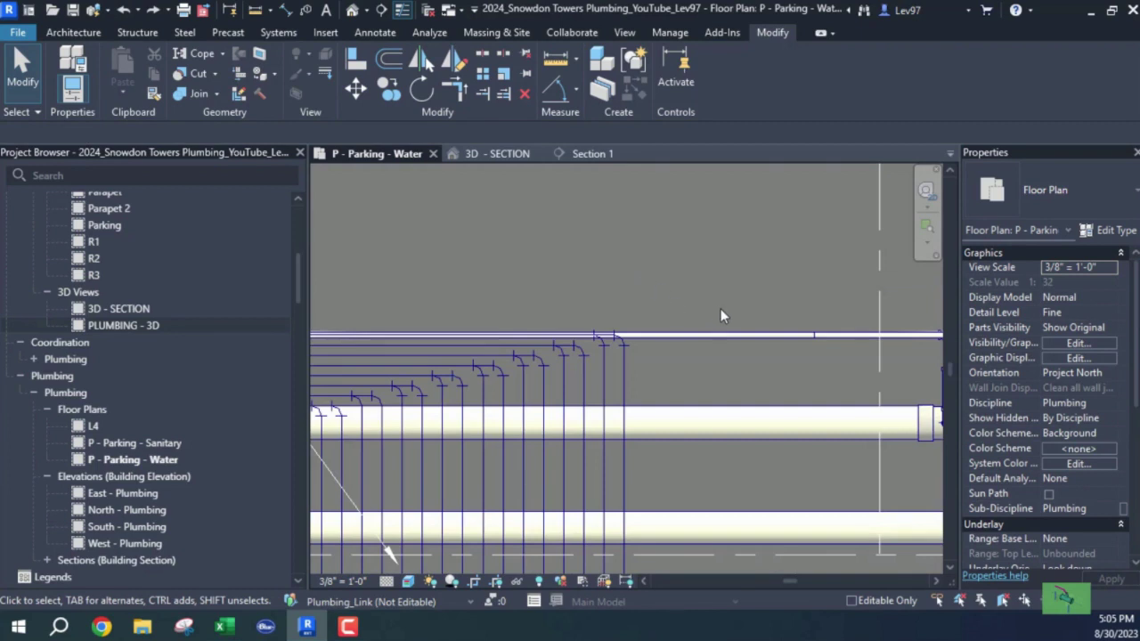
{"action": "middle_click_drag", "start_coordinate": [721, 316], "coordinate": [581, 290]}
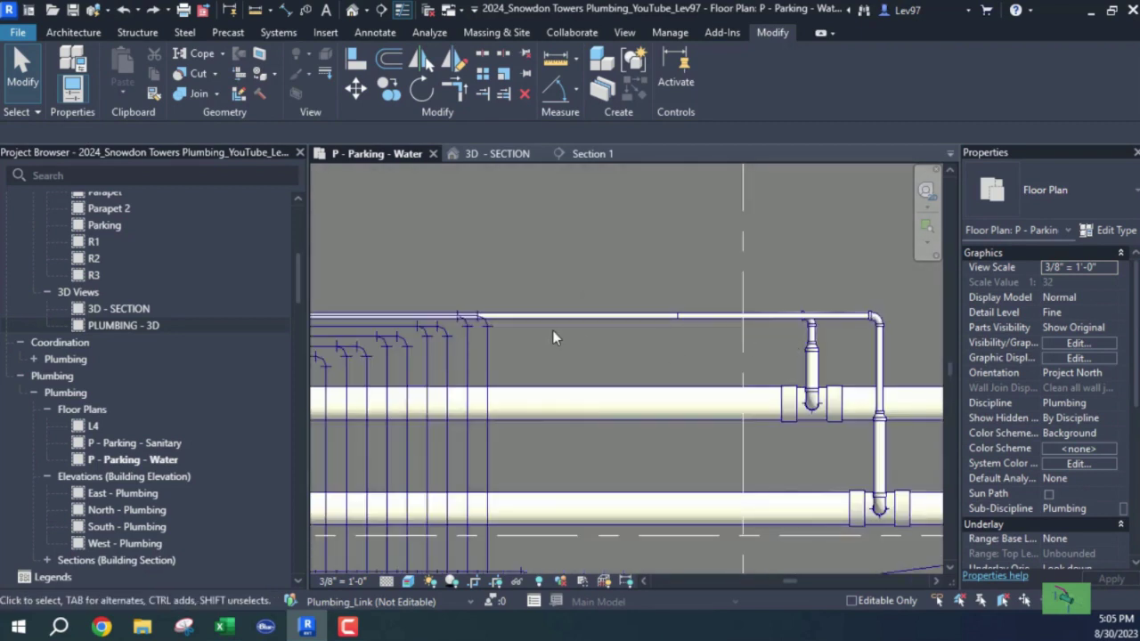
{"action": "middle_click_drag", "start_coordinate": [694, 365], "coordinate": [710, 366]}
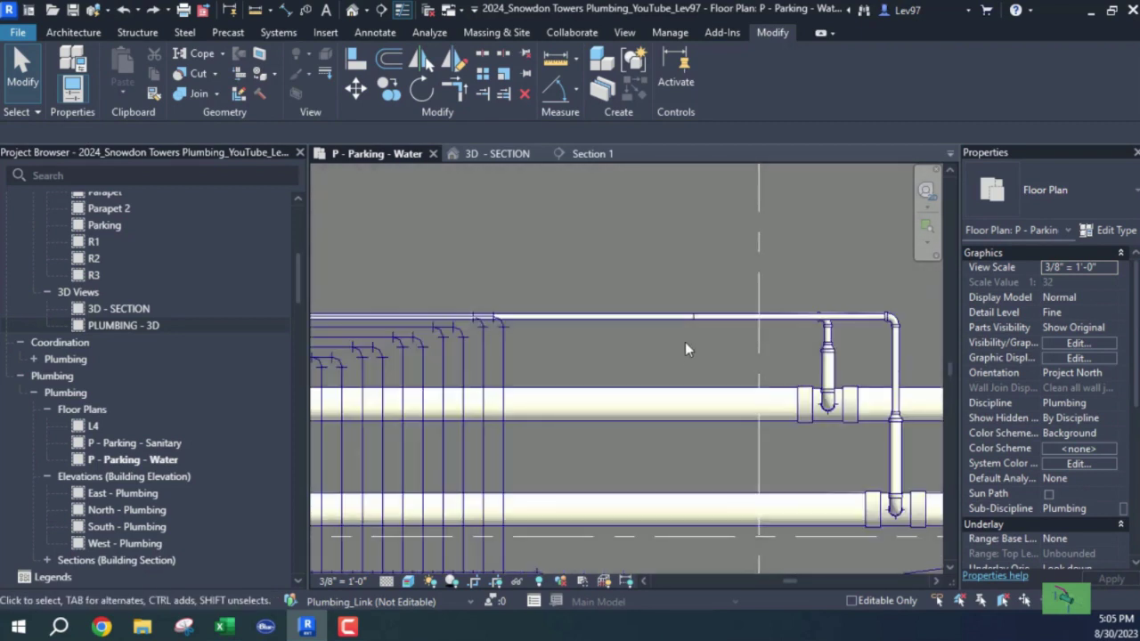
Step: Move the Section 1 line across the two branch takeoffs near the Water P02 room, extend its view depth, and open the section
{"action": "left_click", "coordinate": [702, 315]}
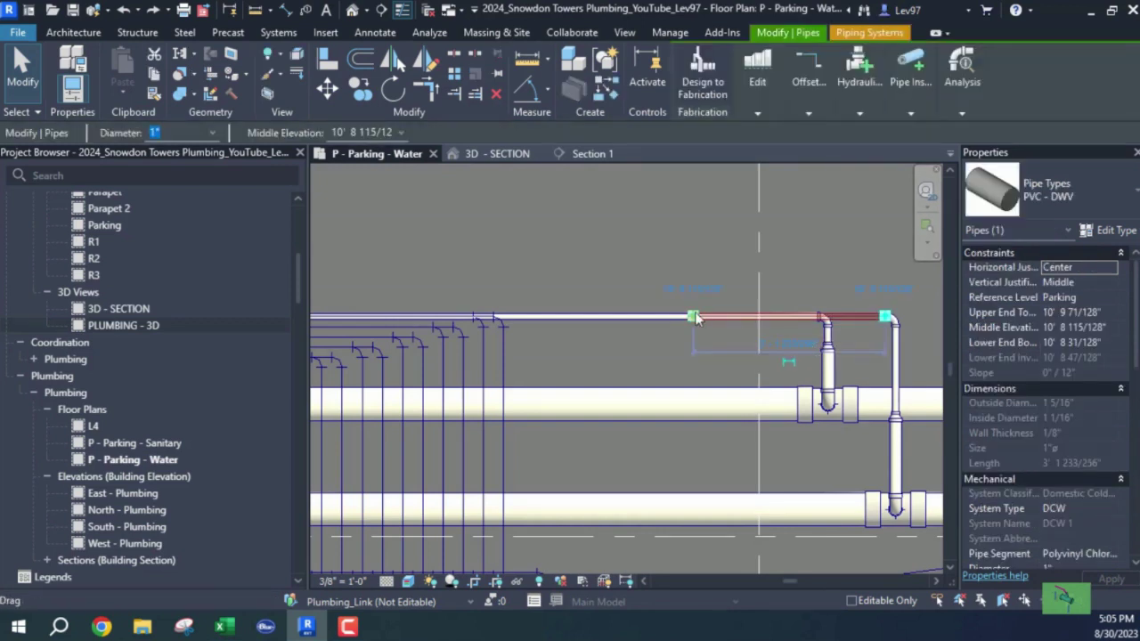
{"action": "middle_click_drag", "start_coordinate": [778, 294], "coordinate": [586, 264]}
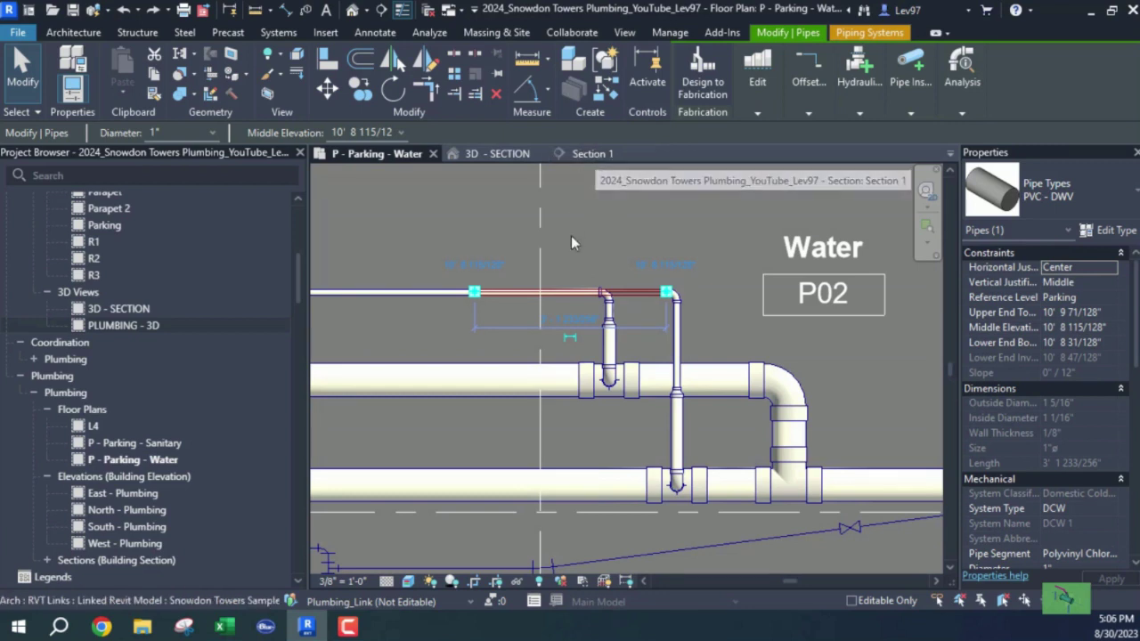
{"action": "scroll", "coordinate": [589, 297], "scroll_direction": "down", "scroll_amount": 8}
{"action": "middle_click_drag", "start_coordinate": [514, 269], "coordinate": [690, 364]}
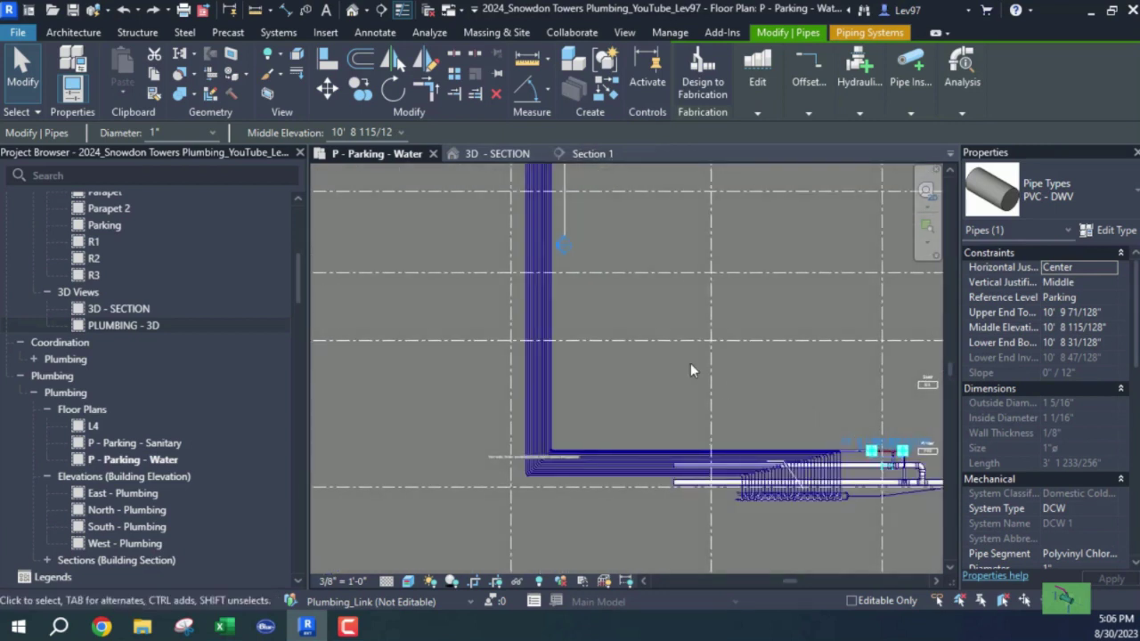
{"action": "left_click", "coordinate": [566, 210]}
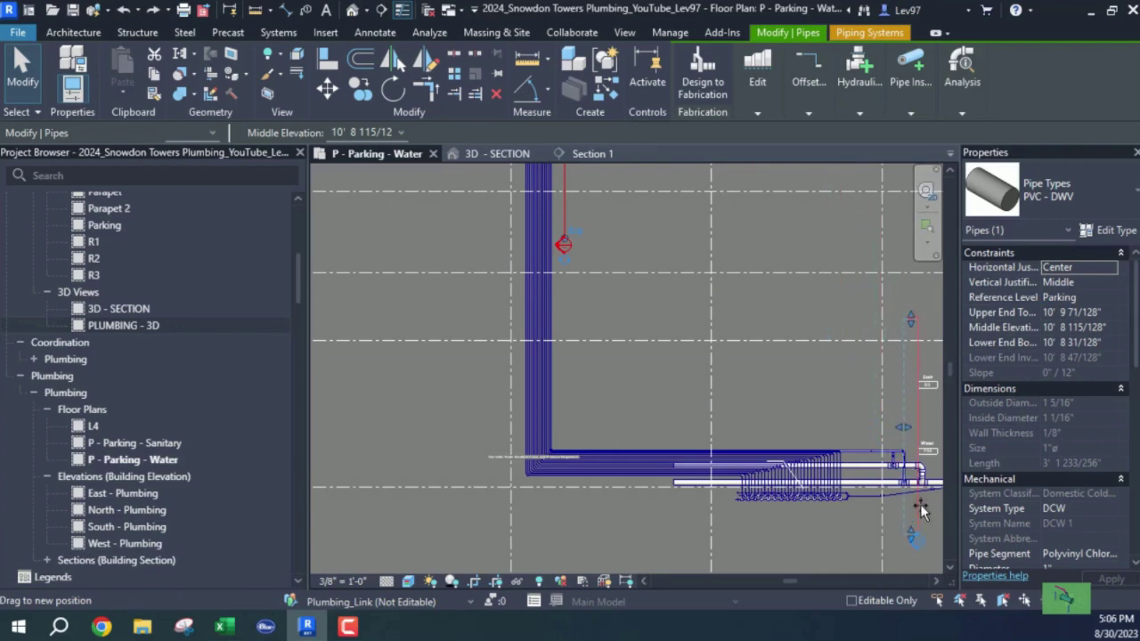
{"action": "mouse_move", "coordinate": [921, 507]}
{"action": "left_mouse_down"}
{"action": "mouse_move", "coordinate": [856, 508]}
{"action": "mouse_move", "coordinate": [910, 525]}
{"action": "left_mouse_up"}
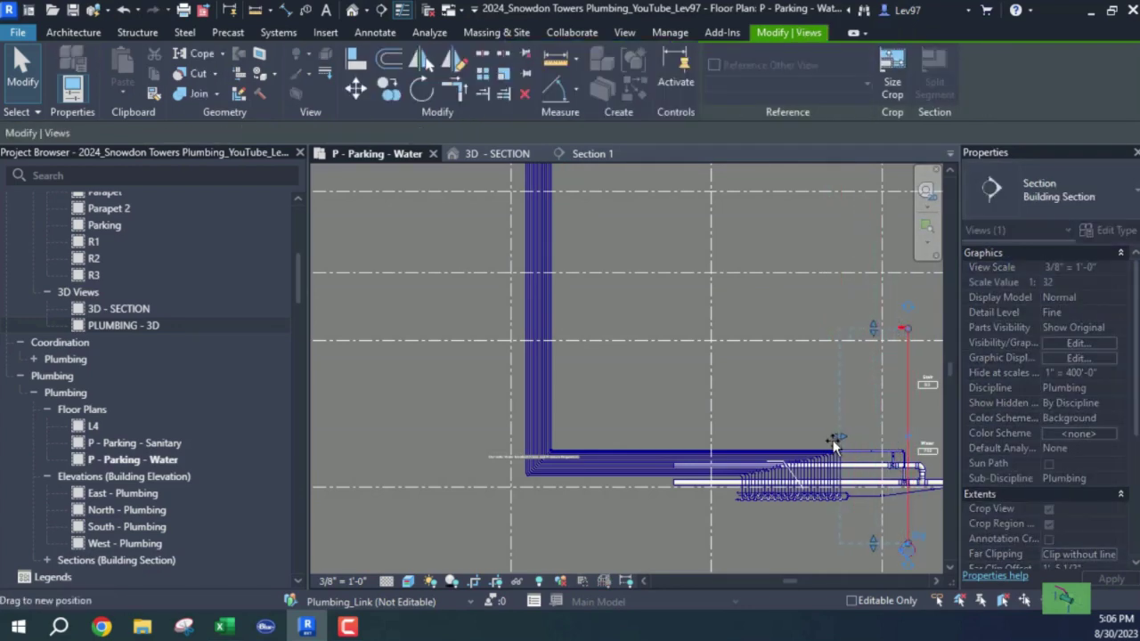
{"action": "left_click_drag", "start_coordinate": [826, 443], "coordinate": [828, 438]}
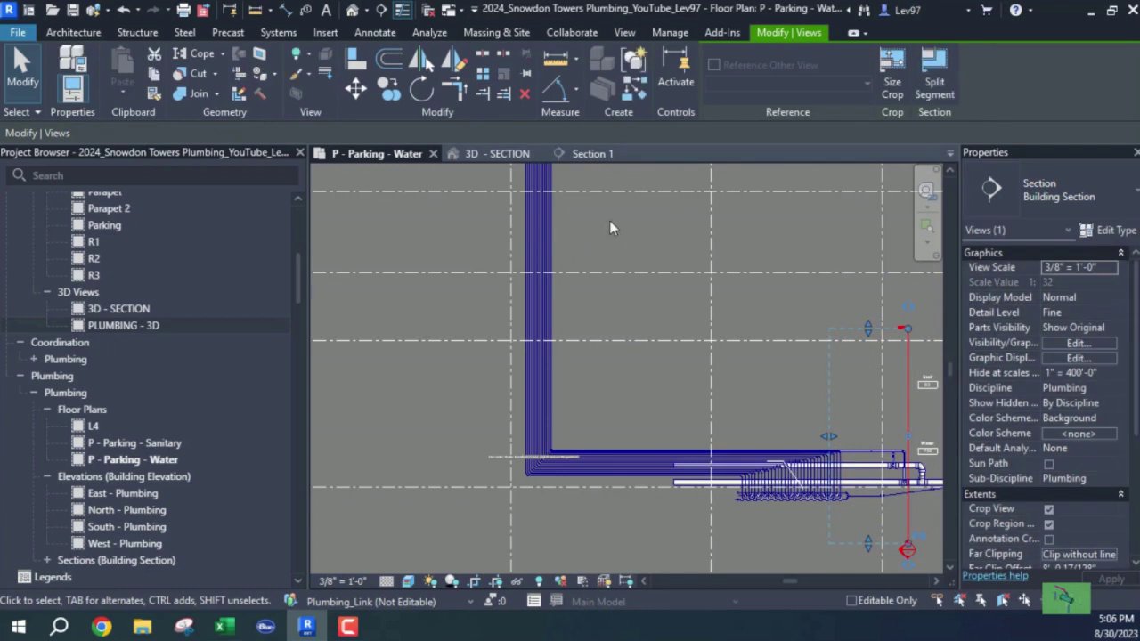
{"action": "left_click", "coordinate": [606, 156]}
Step: Shift the lower 1" branch pipe down for clearance and raise the other to a middle elevation of 10' 9"
{"action": "middle_click_drag", "start_coordinate": [629, 388], "coordinate": [782, 362]}
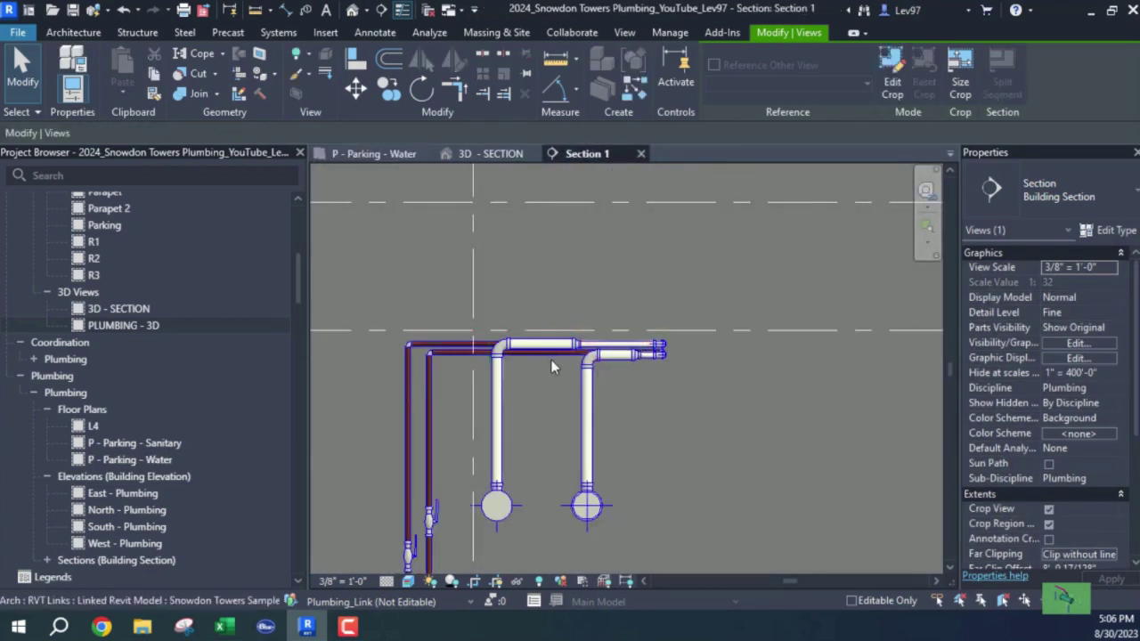
{"action": "left_click_drag", "start_coordinate": [598, 364], "coordinate": [602, 374]}
{"action": "scroll", "coordinate": [632, 357], "scroll_direction": "up", "scroll_amount": 3}
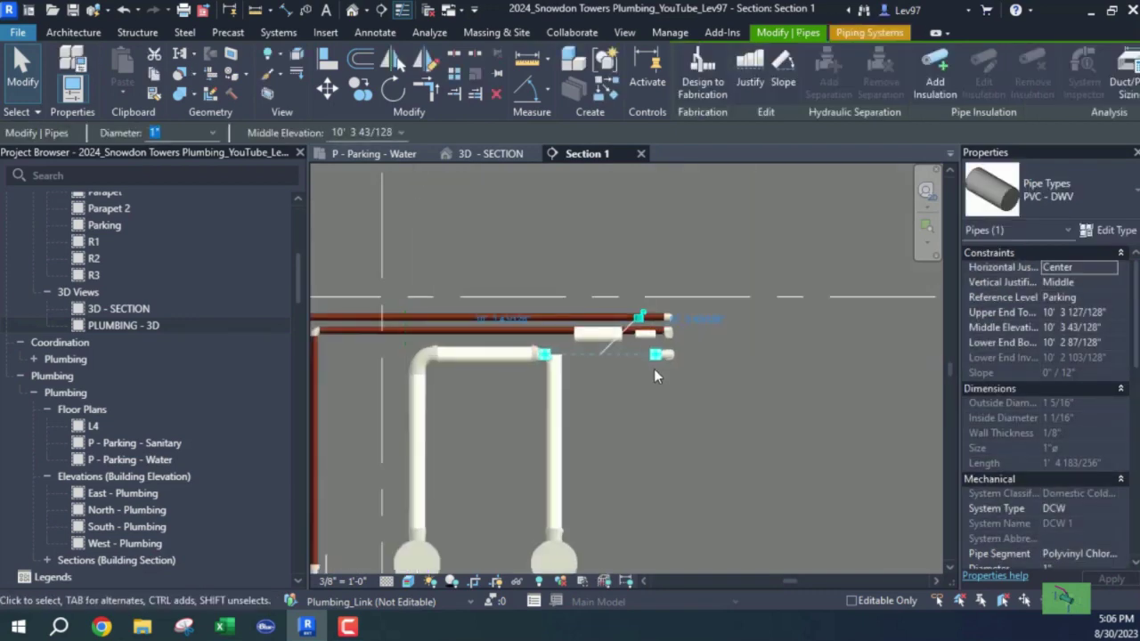
{"action": "left_click", "coordinate": [635, 420]}
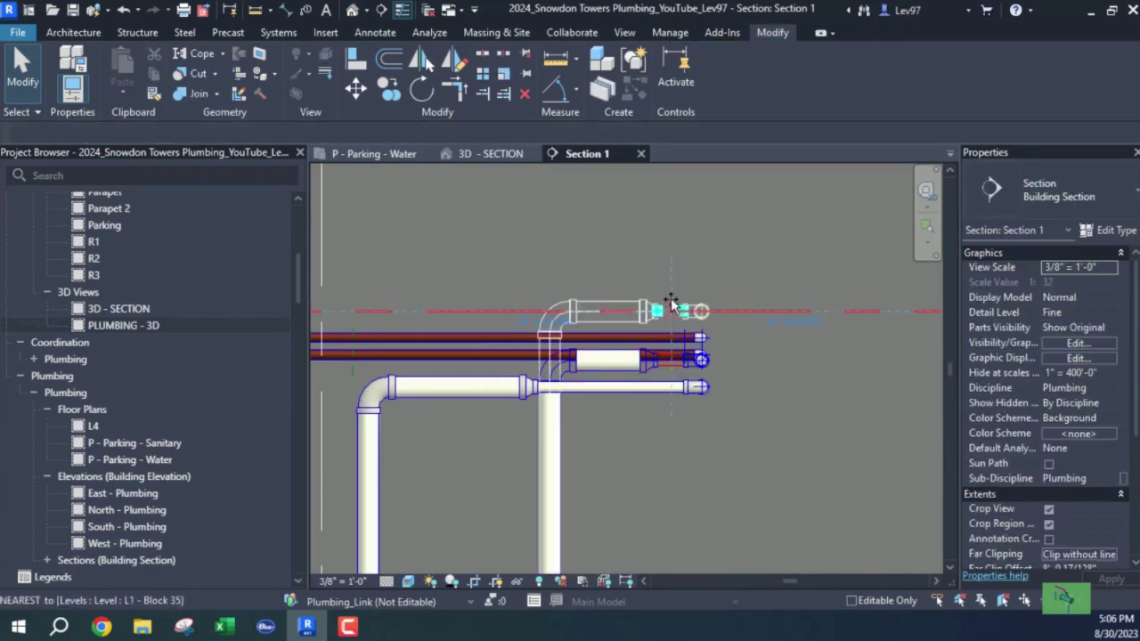
{"action": "left_click", "coordinate": [668, 335]}
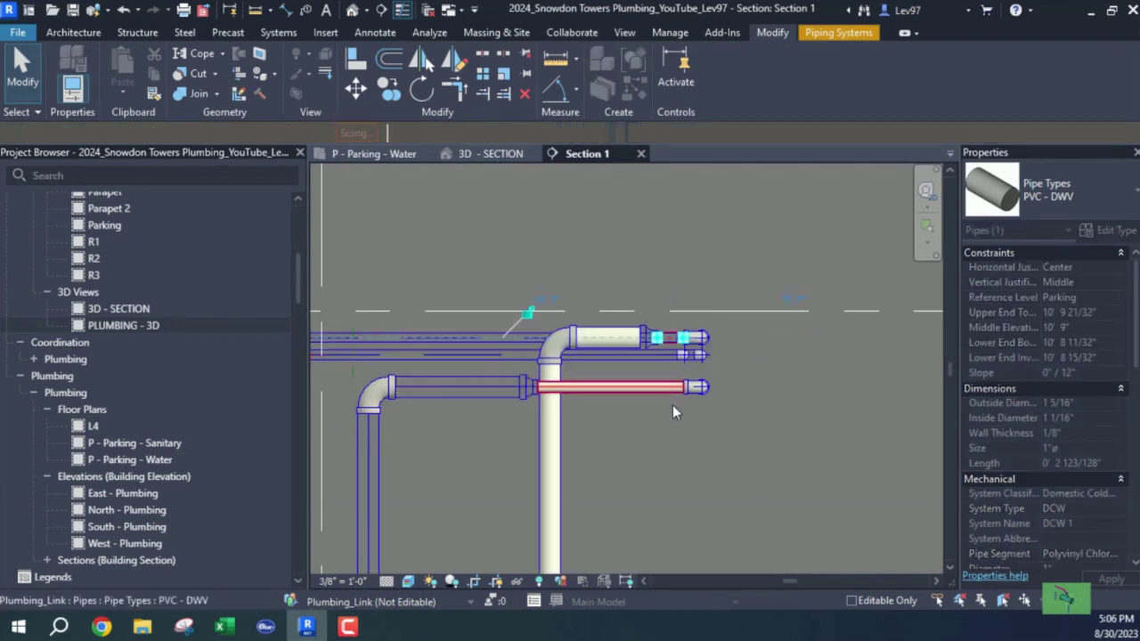
Step: Bring the lower 1" branch pipe up to a middle elevation of 10' 7" to line up with the second pipe run
{"action": "middle_click_drag", "start_coordinate": [650, 401], "coordinate": [686, 440]}
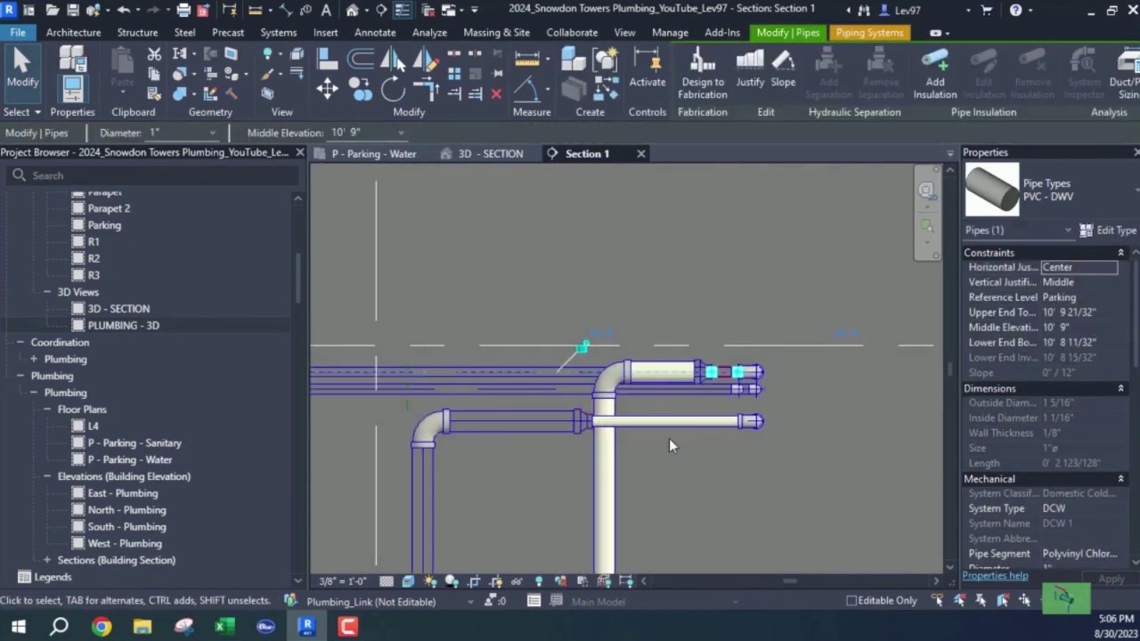
{"action": "key", "text": "Down"}
{"action": "key", "text": "Down"}
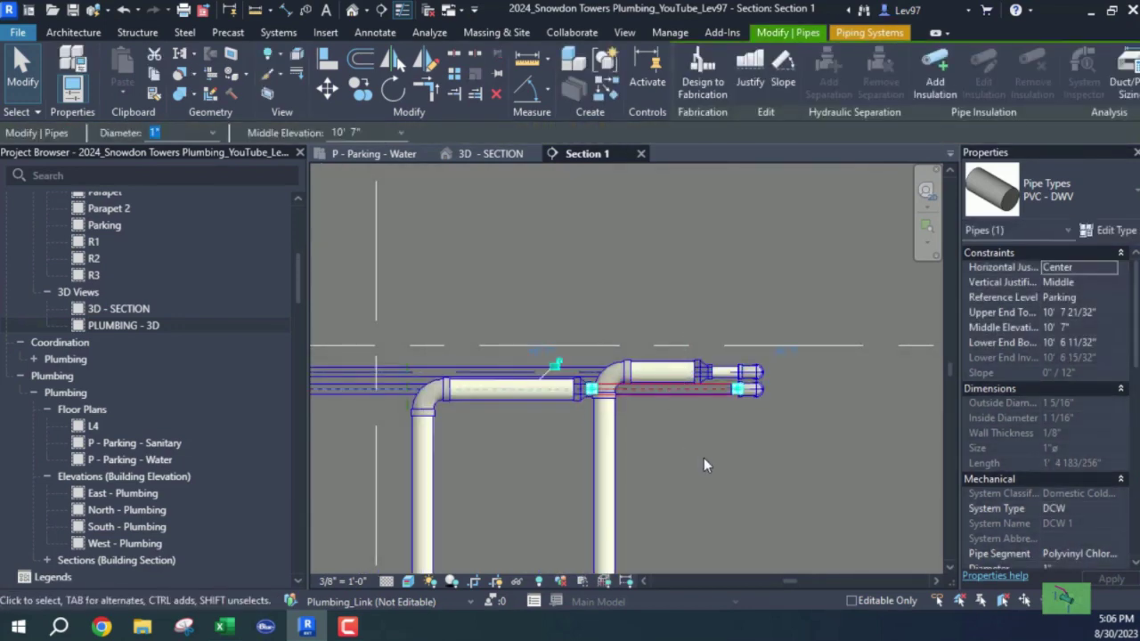
{"action": "left_click", "coordinate": [707, 455]}
{"action": "scroll", "coordinate": [718, 441], "scroll_direction": "down", "scroll_amount": 5}
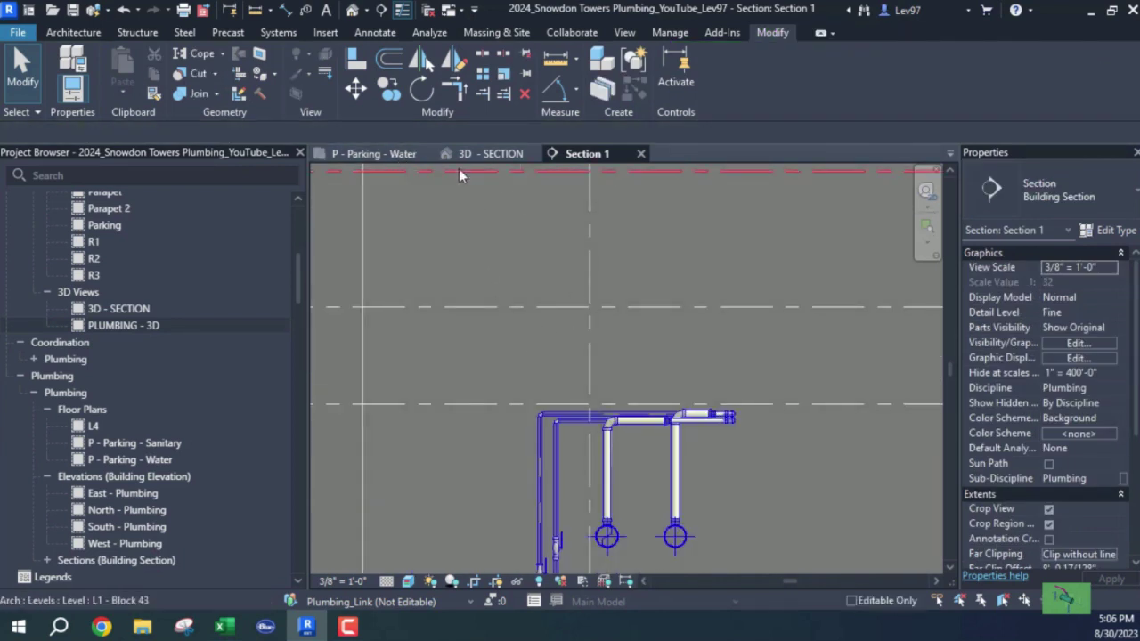
Step: In the P - Parking - Water plan, relocate the Section 1 line beside the vertical run of the pipe bundle and open the section
{"action": "left_click", "coordinate": [400, 156]}
{"action": "scroll", "coordinate": [578, 336], "scroll_direction": "down", "scroll_amount": 3}
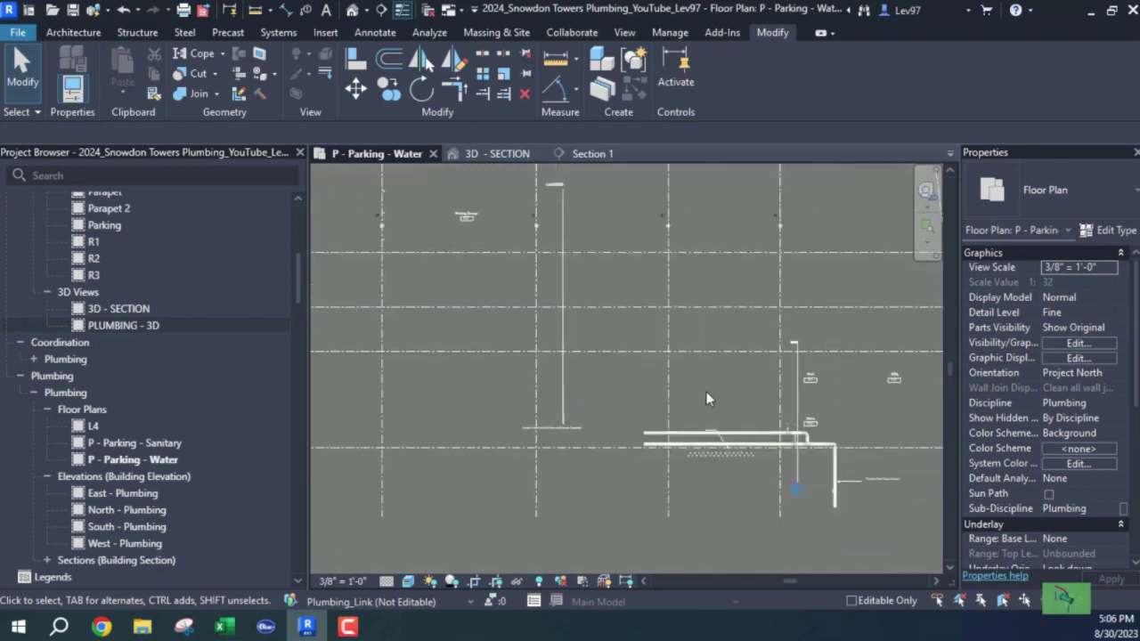
{"action": "left_click_drag", "start_coordinate": [798, 398], "coordinate": [575, 214]}
{"action": "left_click", "coordinate": [589, 153]}
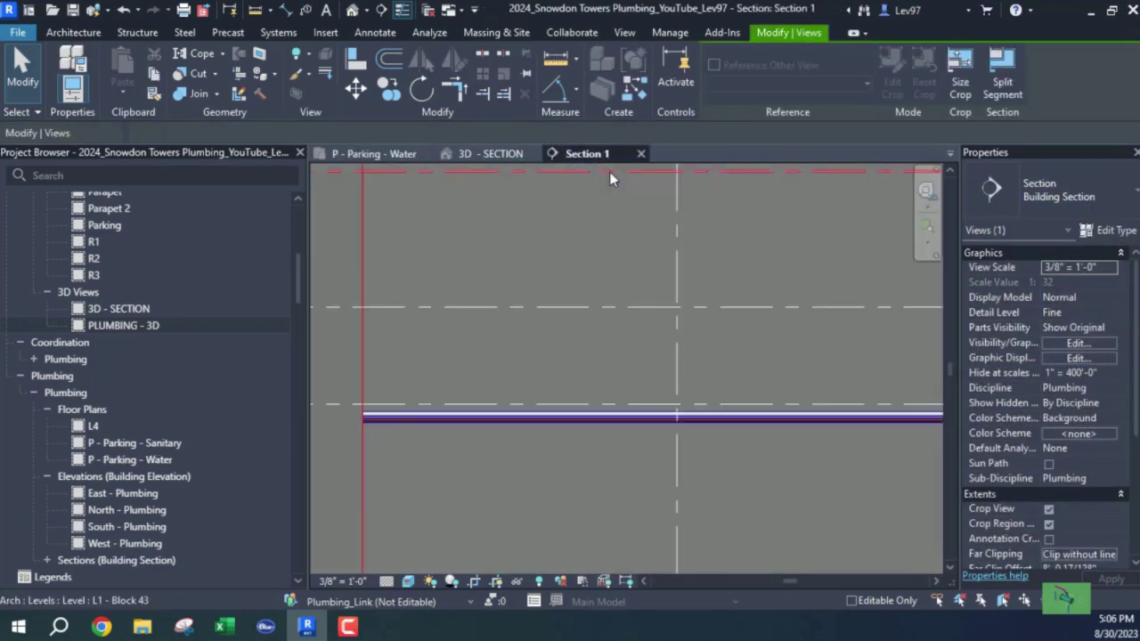
Step: Draw a vertical 1" DCW pipe from the open end of the 10' 9" horizontal pipe up to elevation 31' 9"
{"action": "middle_click_drag", "start_coordinate": [780, 392], "coordinate": [451, 326]}
{"action": "scroll", "coordinate": [582, 325], "scroll_direction": "up", "scroll_amount": 3}
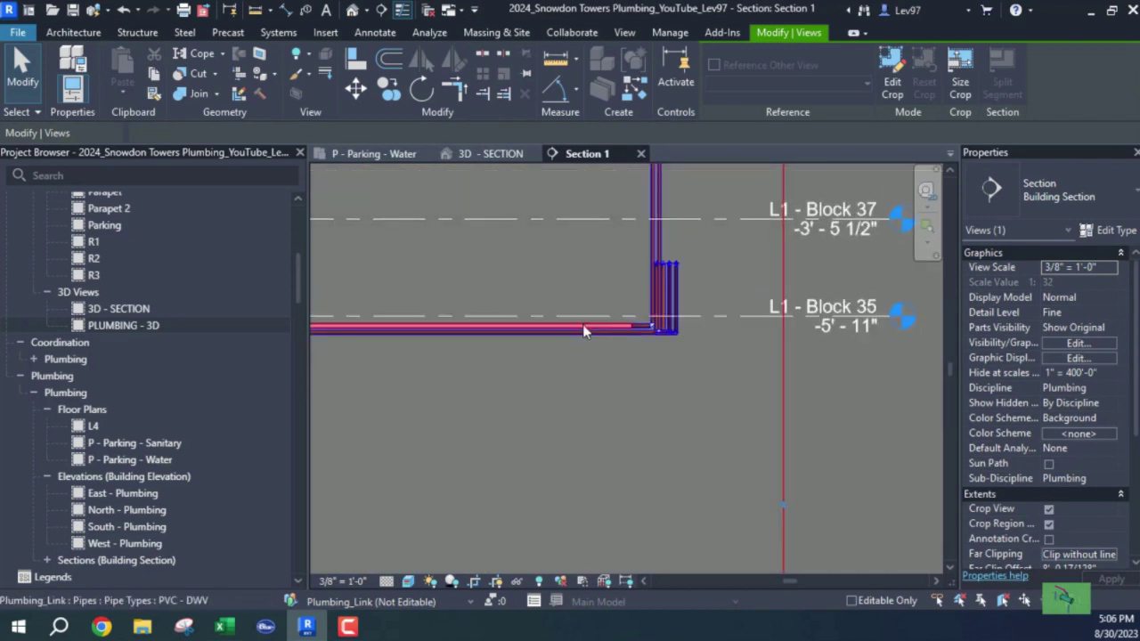
{"action": "middle_click_drag", "start_coordinate": [583, 324], "coordinate": [684, 342]}
{"action": "scroll", "coordinate": [597, 321], "scroll_direction": "up", "scroll_amount": 1}
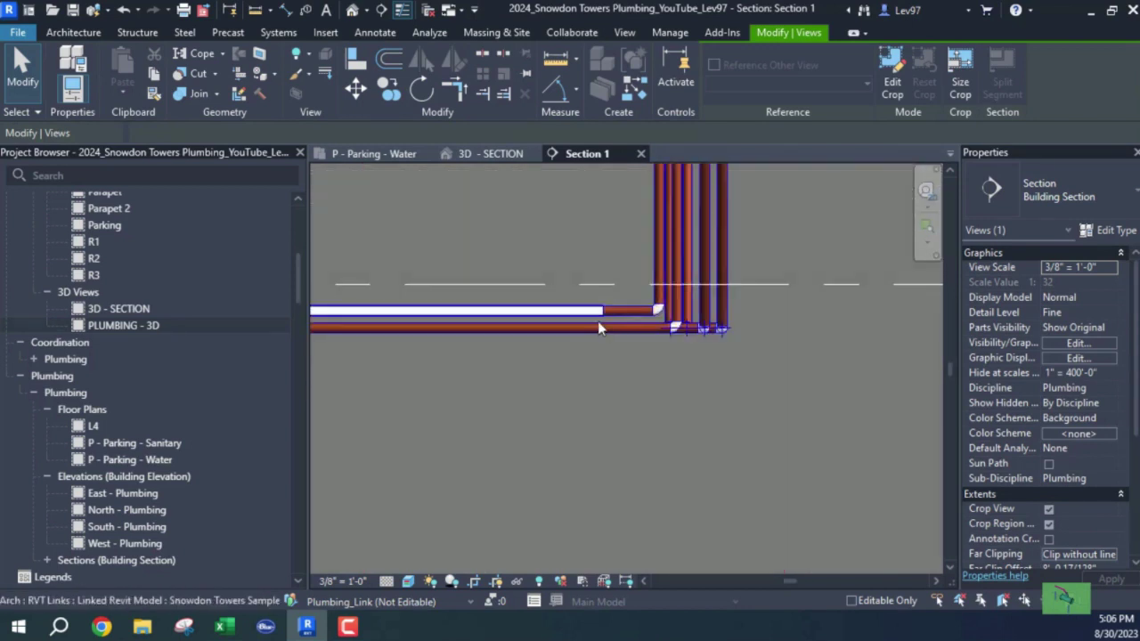
{"action": "middle_click_drag", "start_coordinate": [597, 320], "coordinate": [680, 334]}
{"action": "left_click", "coordinate": [699, 336]}
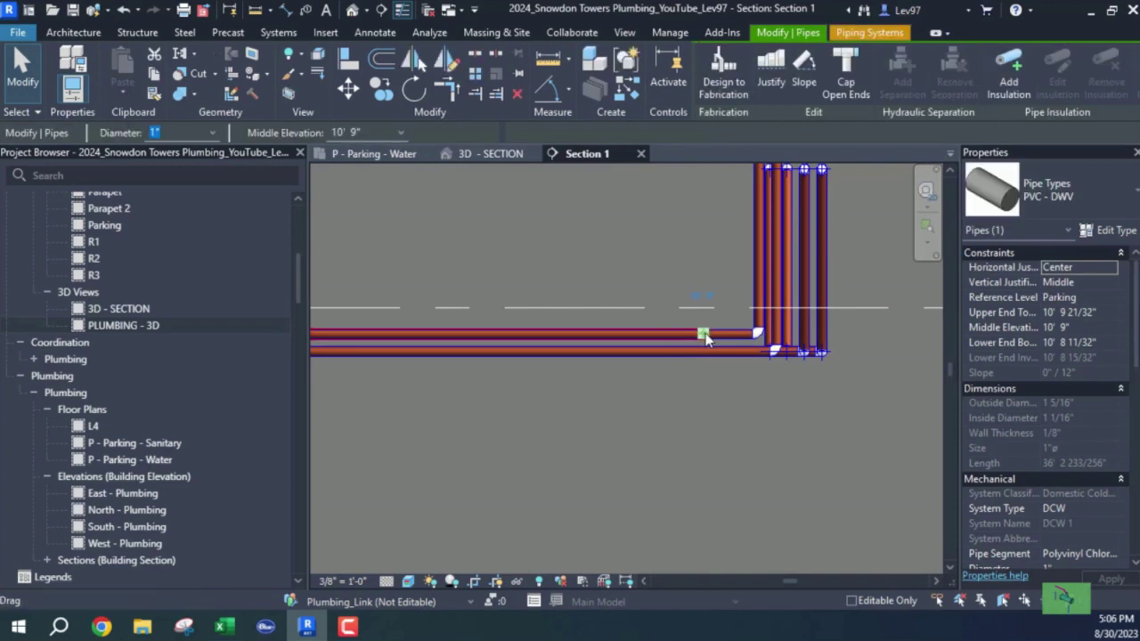
{"action": "right_click", "coordinate": [704, 338]}
{"action": "left_click", "coordinate": [739, 145]}
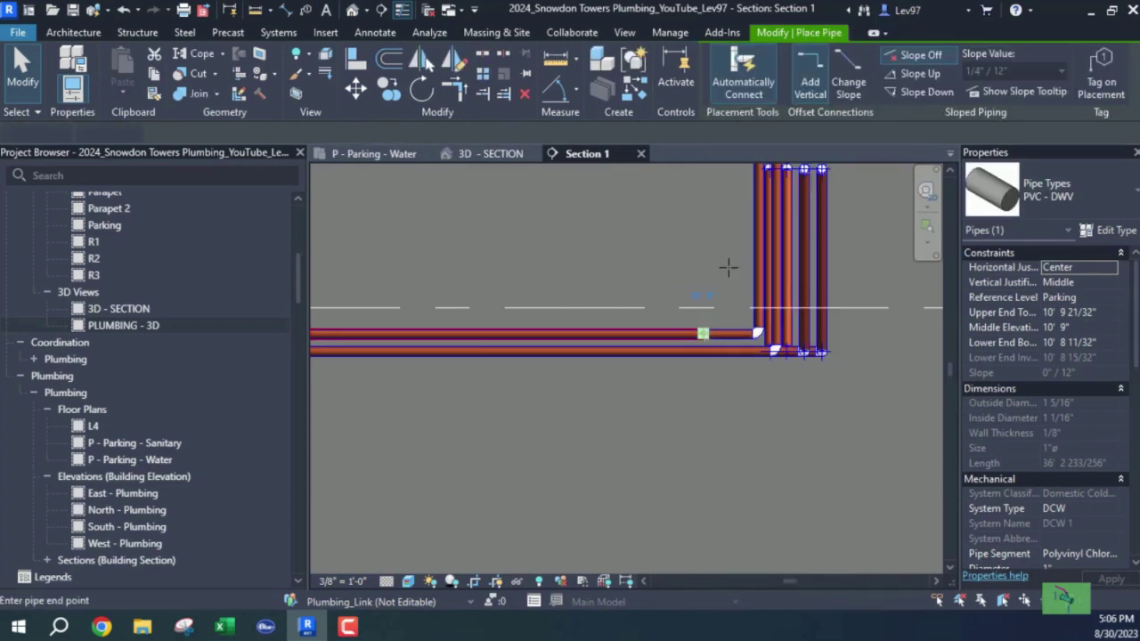
{"action": "scroll", "coordinate": [732, 303], "scroll_direction": "down", "scroll_amount": 4}
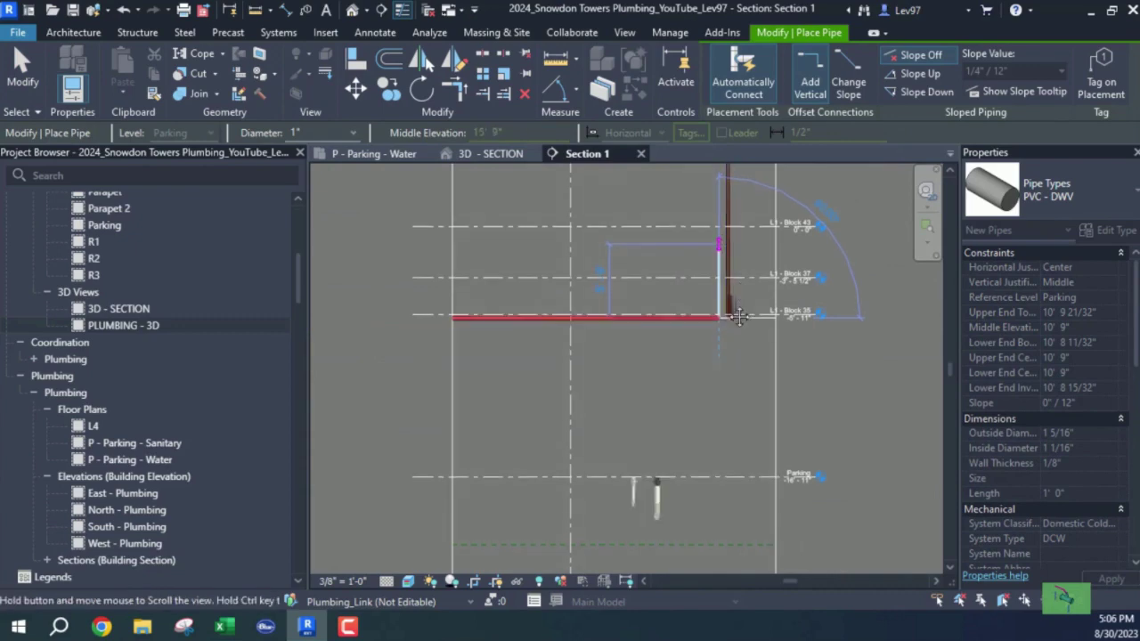
{"action": "middle_click_drag", "start_coordinate": [739, 317], "coordinate": [739, 559]}
{"action": "left_click", "coordinate": [718, 250]}
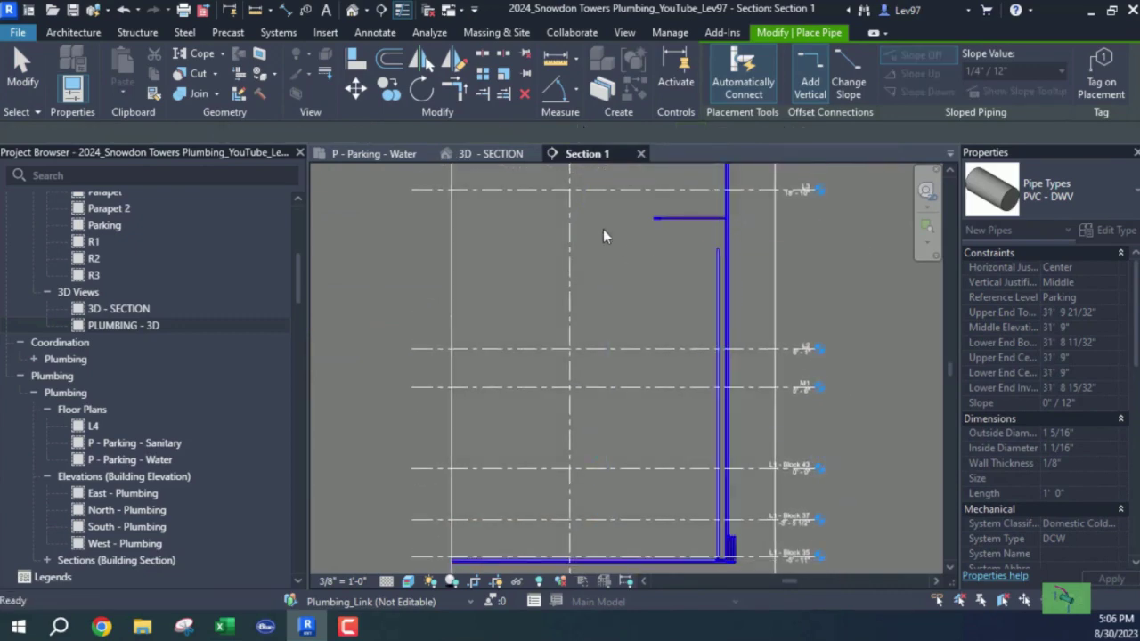
Step: In the P - Parking - Water plan, shorten Section 1's view depth, move its line close to the outermost pipe, and reopen the section
{"action": "left_click", "coordinate": [360, 153]}
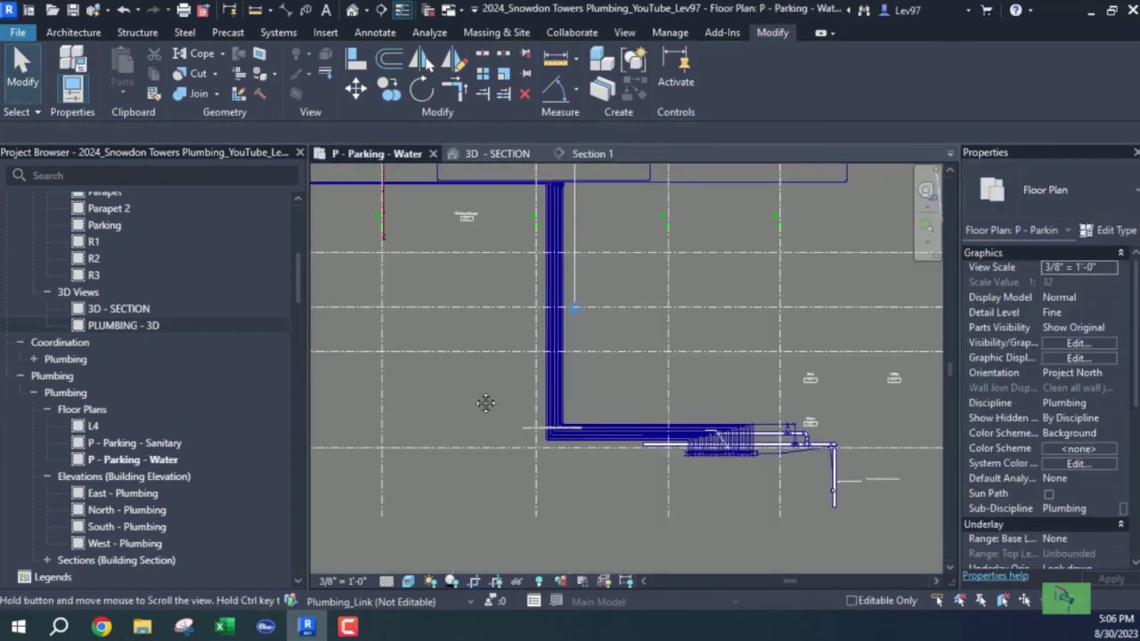
{"action": "middle_click_drag", "start_coordinate": [486, 402], "coordinate": [524, 394]}
{"action": "scroll", "coordinate": [535, 356], "scroll_direction": "up", "scroll_amount": 5}
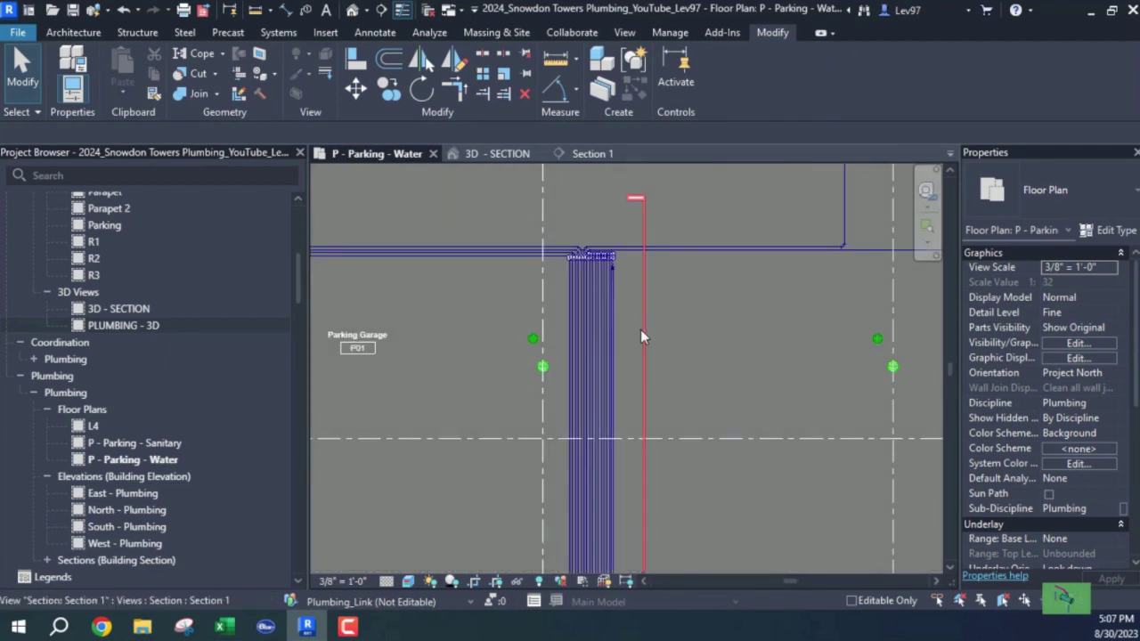
{"action": "left_click", "coordinate": [643, 347]}
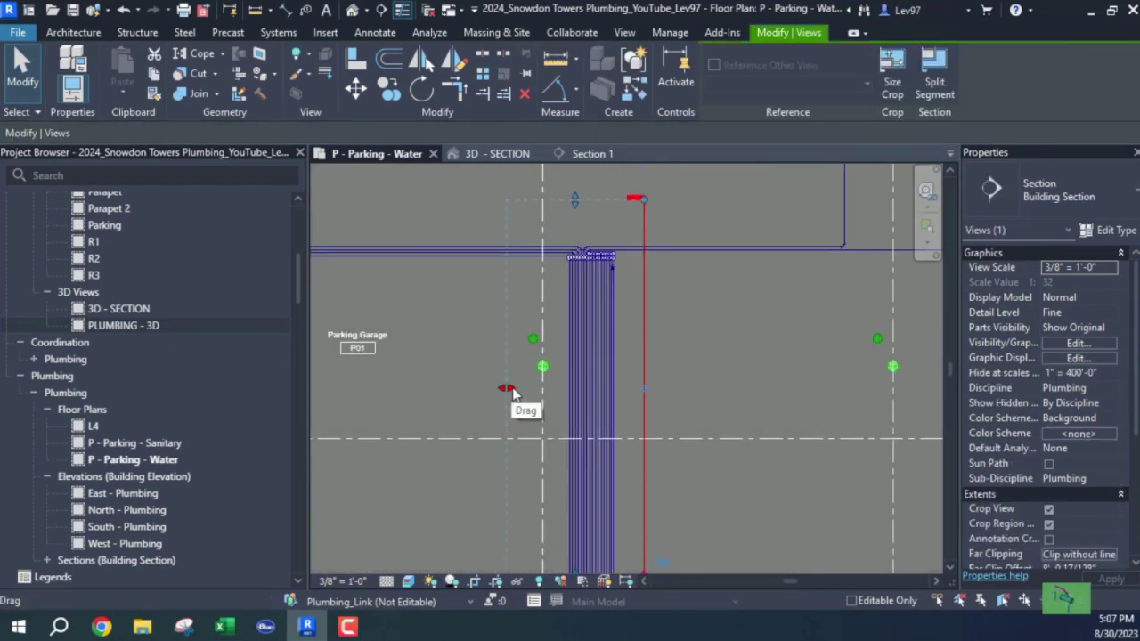
{"action": "left_click_drag", "start_coordinate": [512, 392], "coordinate": [643, 385]}
{"action": "left_click_drag", "start_coordinate": [638, 319], "coordinate": [632, 285]}
{"action": "scroll", "coordinate": [629, 263], "scroll_direction": "up", "scroll_amount": 5}
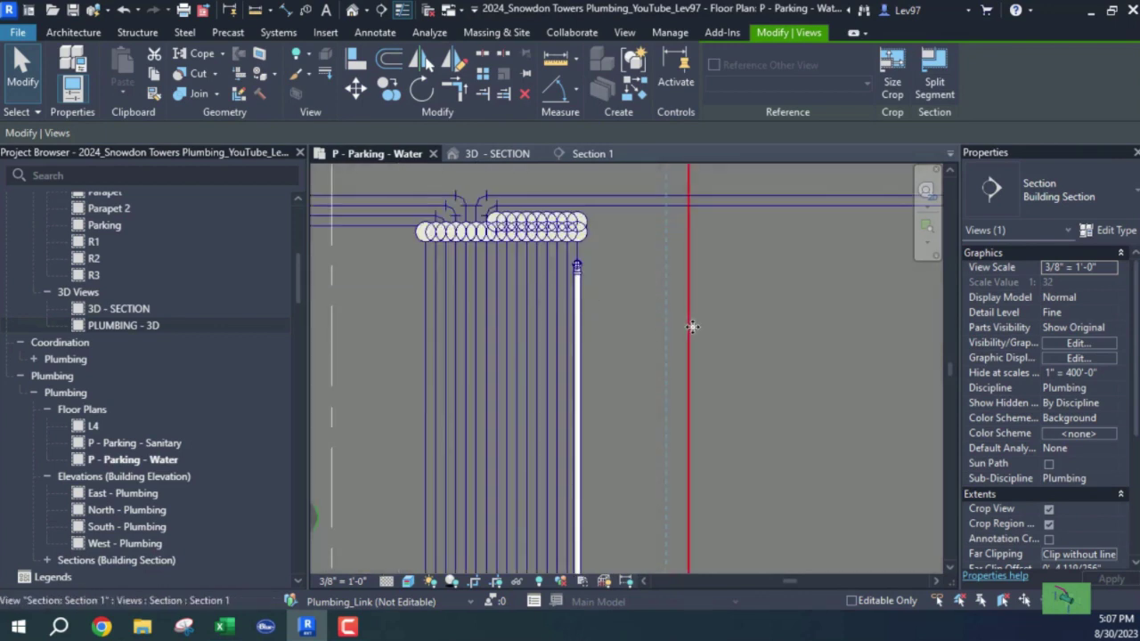
{"action": "left_click_drag", "start_coordinate": [689, 326], "coordinate": [599, 312]}
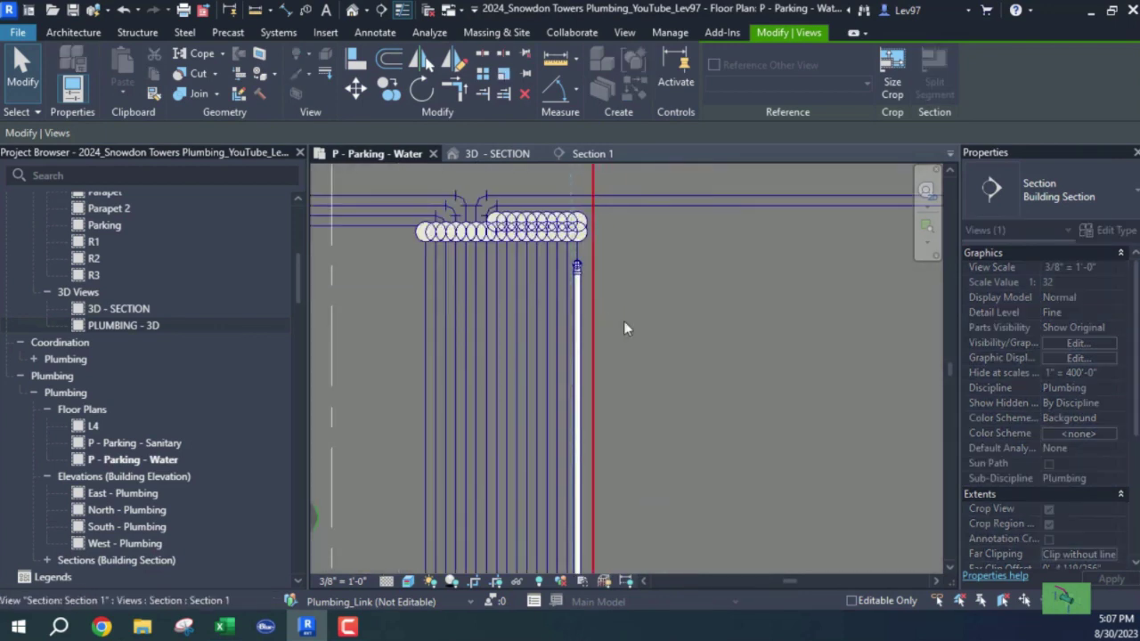
{"action": "left_click", "coordinate": [596, 155]}
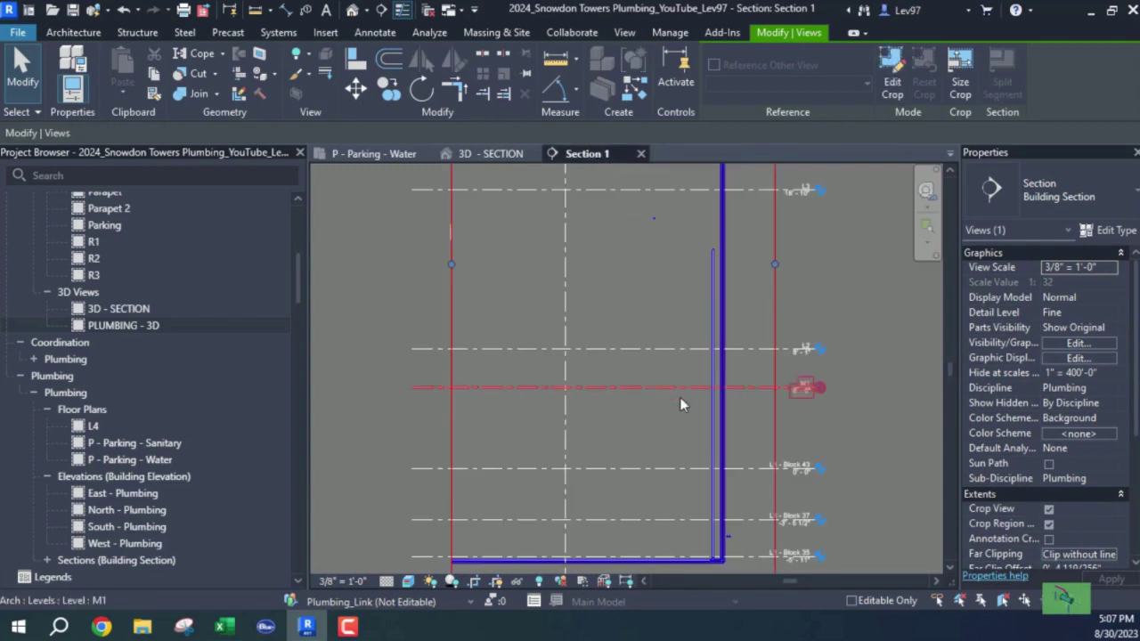
Step: Move the vertical 1" DCW pipe sideways, closer to the neighbouring risers
{"action": "middle_click_drag", "start_coordinate": [696, 499], "coordinate": [662, 247]}
{"action": "scroll", "coordinate": [658, 388], "scroll_direction": "up", "scroll_amount": 4}
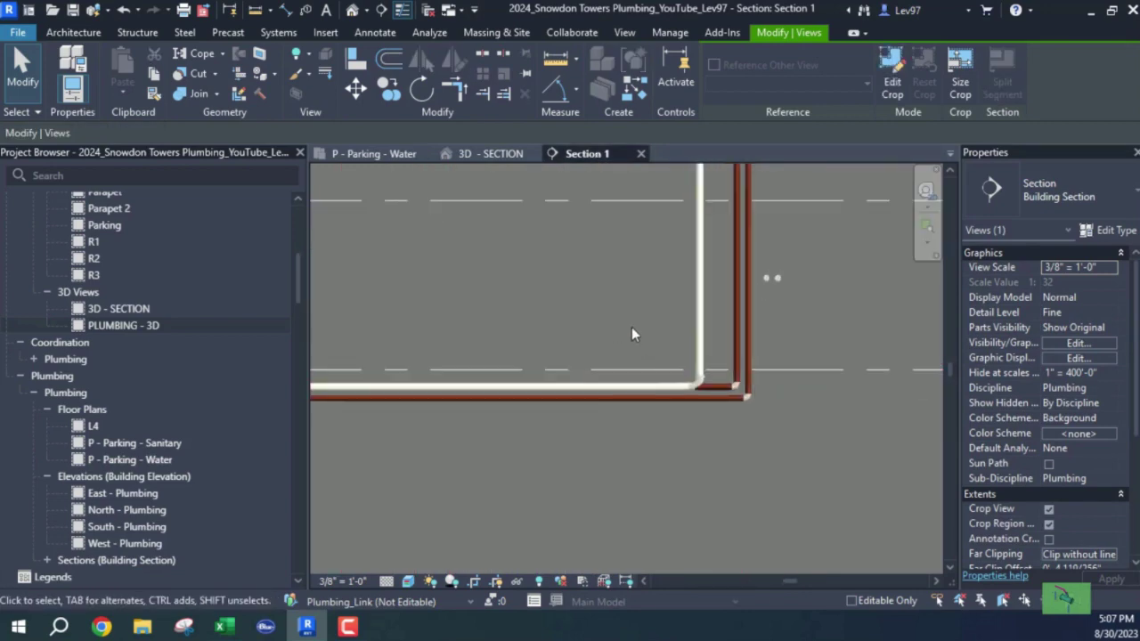
{"action": "left_click_drag", "start_coordinate": [700, 303], "coordinate": [718, 308]}
{"action": "middle_click_drag", "start_coordinate": [740, 231], "coordinate": [733, 552]}
{"action": "scroll", "coordinate": [699, 423], "scroll_direction": "down", "scroll_amount": 3}
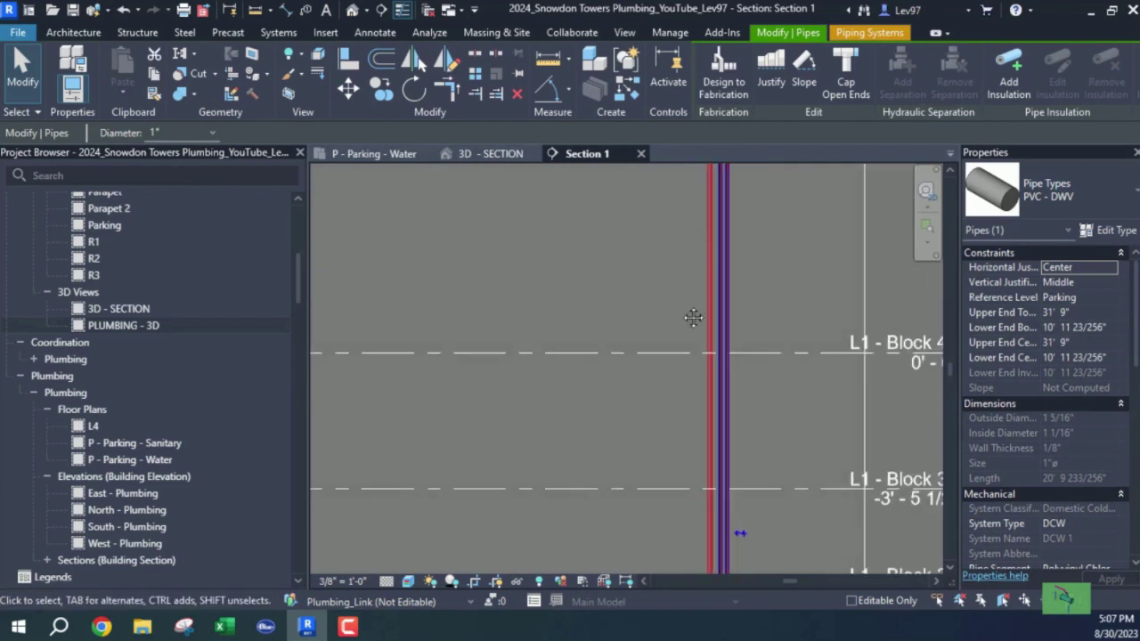
Step: Follow the risers upward in Section 1 and examine the horizontal branch just below level L5
{"action": "middle_click_drag", "start_coordinate": [694, 318], "coordinate": [644, 541]}
{"action": "middle_click_drag", "start_coordinate": [649, 331], "coordinate": [630, 631]}
{"action": "middle_click_drag", "start_coordinate": [650, 224], "coordinate": [655, 577]}
{"action": "middle_click_drag", "start_coordinate": [631, 245], "coordinate": [624, 604]}
{"action": "middle_click_drag", "start_coordinate": [621, 294], "coordinate": [620, 479]}
{"action": "middle_click_drag", "start_coordinate": [614, 232], "coordinate": [605, 395]}
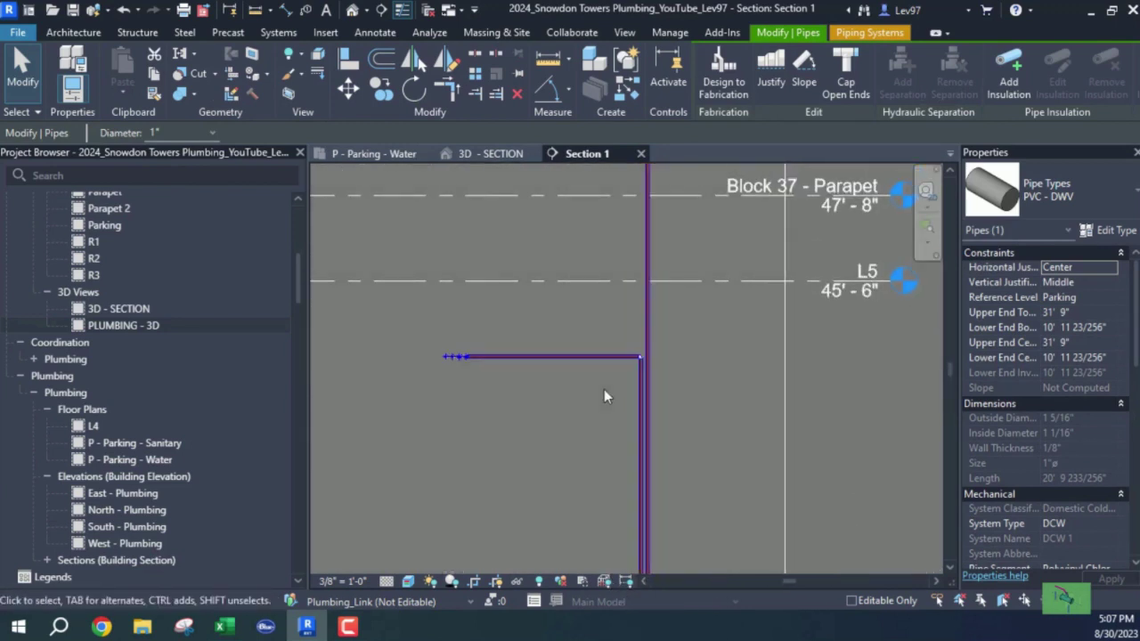
{"action": "left_click", "coordinate": [501, 347]}
{"action": "left_click", "coordinate": [539, 374]}
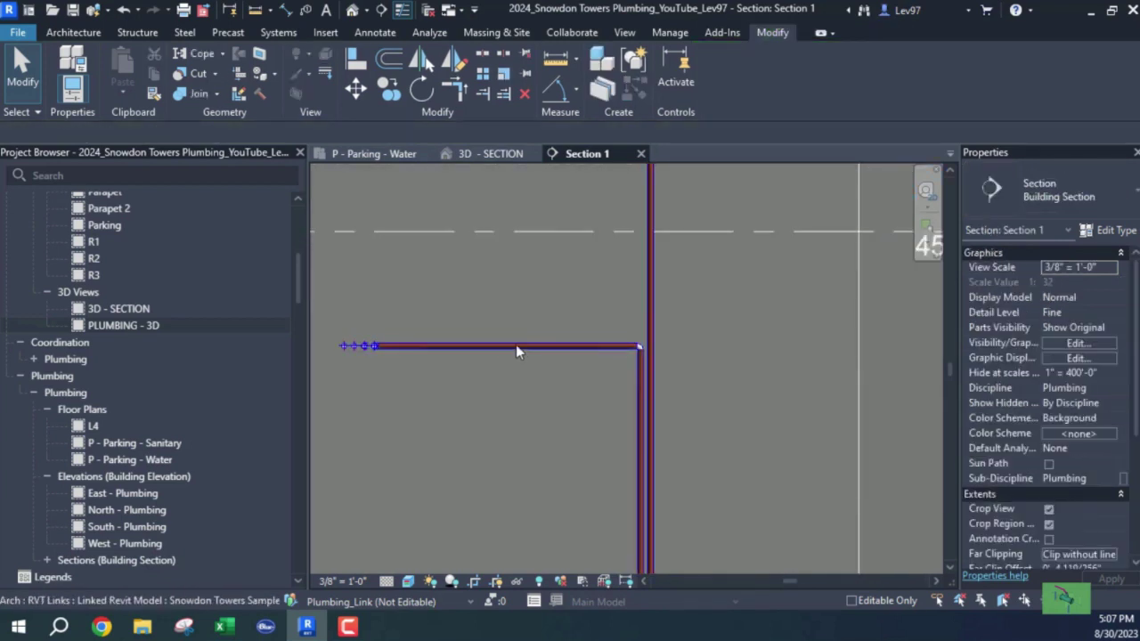
Step: Check the size and elevation of the linked horizontal copper branch pipe just below level L5
{"action": "left_click", "coordinate": [518, 349]}
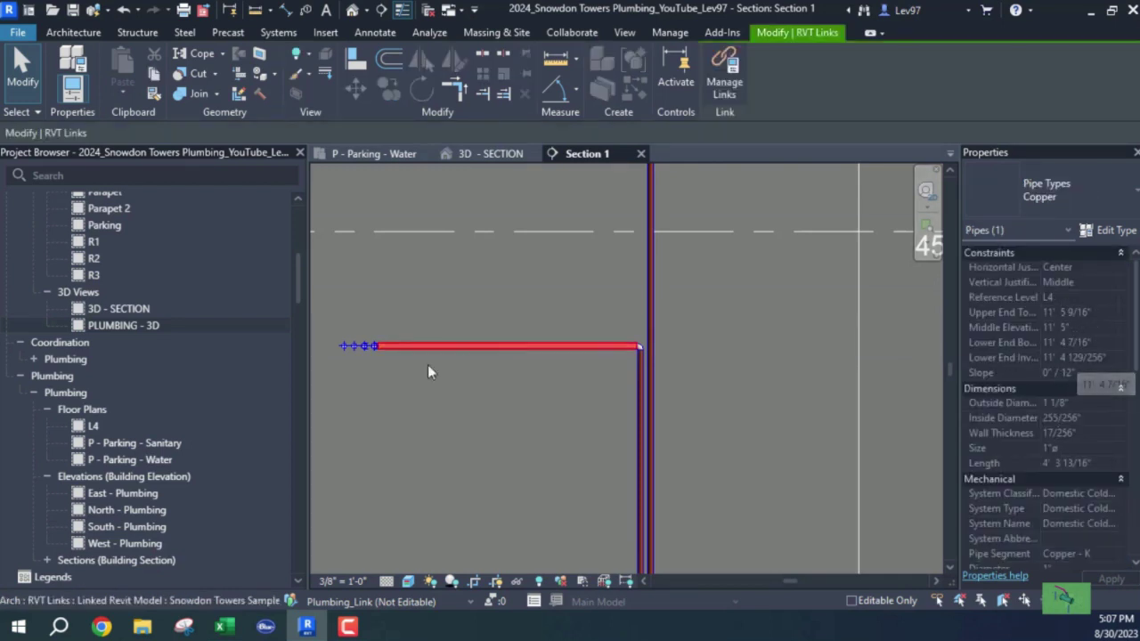
{"action": "left_click", "coordinate": [465, 367]}
{"action": "scroll", "coordinate": [489, 383], "scroll_direction": "down", "scroll_amount": 2}
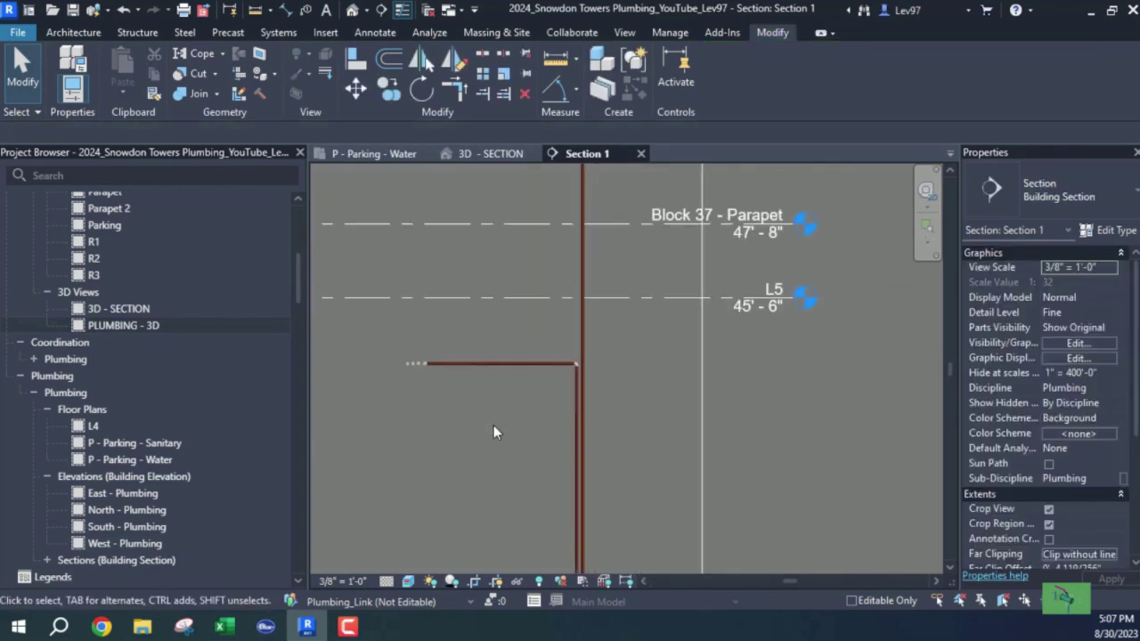
Step: Extend the vertical 1" DCW pipe up to elevation 60' 4", and turn it horizontally about 4' 2" to the end of the linked branch
{"action": "mouse_move", "coordinate": [493, 424]}
{"action": "middle_mouse_down"}
{"action": "mouse_move", "coordinate": [577, 175]}
{"action": "mouse_move", "coordinate": [606, 285]}
{"action": "mouse_move", "coordinate": [633, 167]}
{"action": "middle_mouse_up"}
{"action": "middle_click_drag", "start_coordinate": [618, 413], "coordinate": [628, 161]}
{"action": "scroll", "coordinate": [617, 246], "scroll_direction": "down", "scroll_amount": 1}
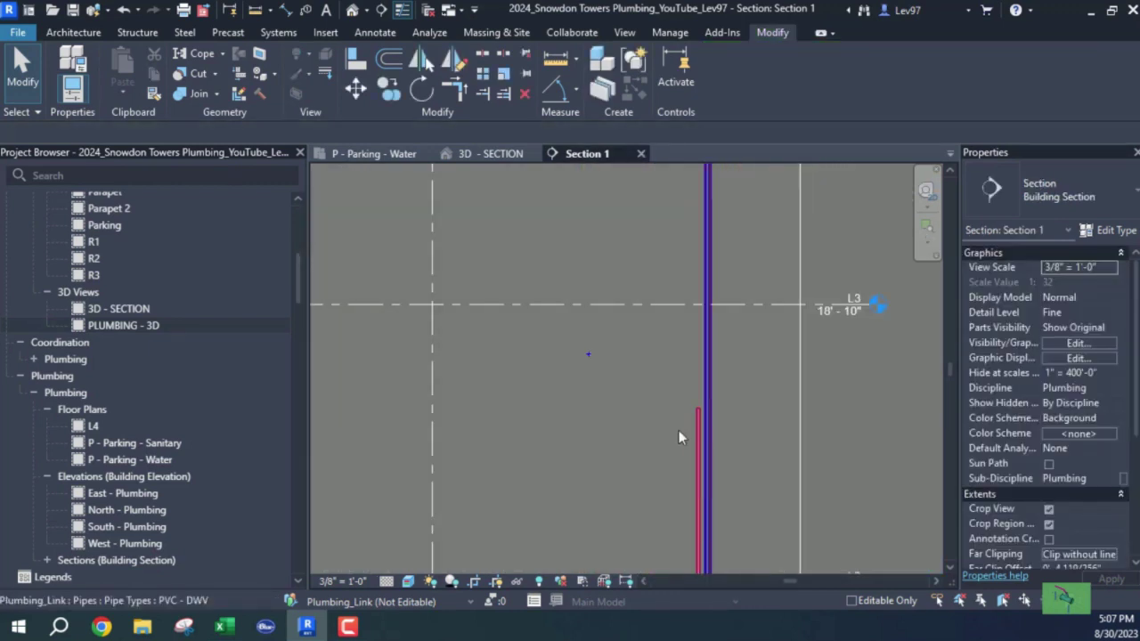
{"action": "left_click", "coordinate": [700, 421]}
{"action": "right_click", "coordinate": [699, 411]}
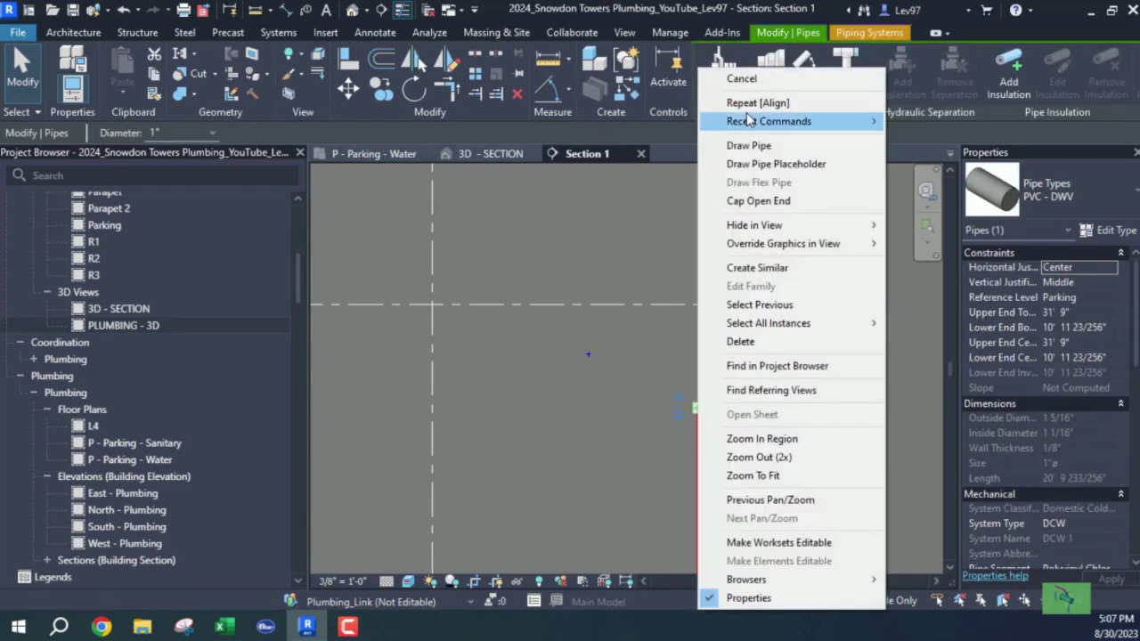
{"action": "left_click", "coordinate": [763, 145]}
{"action": "middle_click_drag", "start_coordinate": [664, 200], "coordinate": [734, 283]}
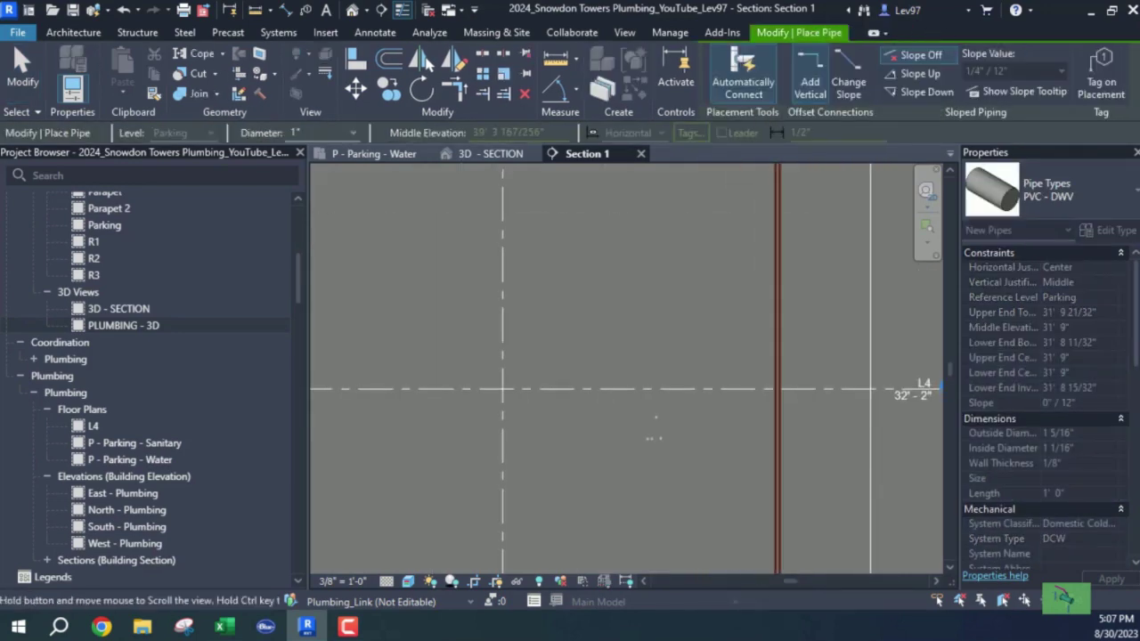
{"action": "scroll", "coordinate": [750, 535], "scroll_direction": "up", "scroll_amount": 3}
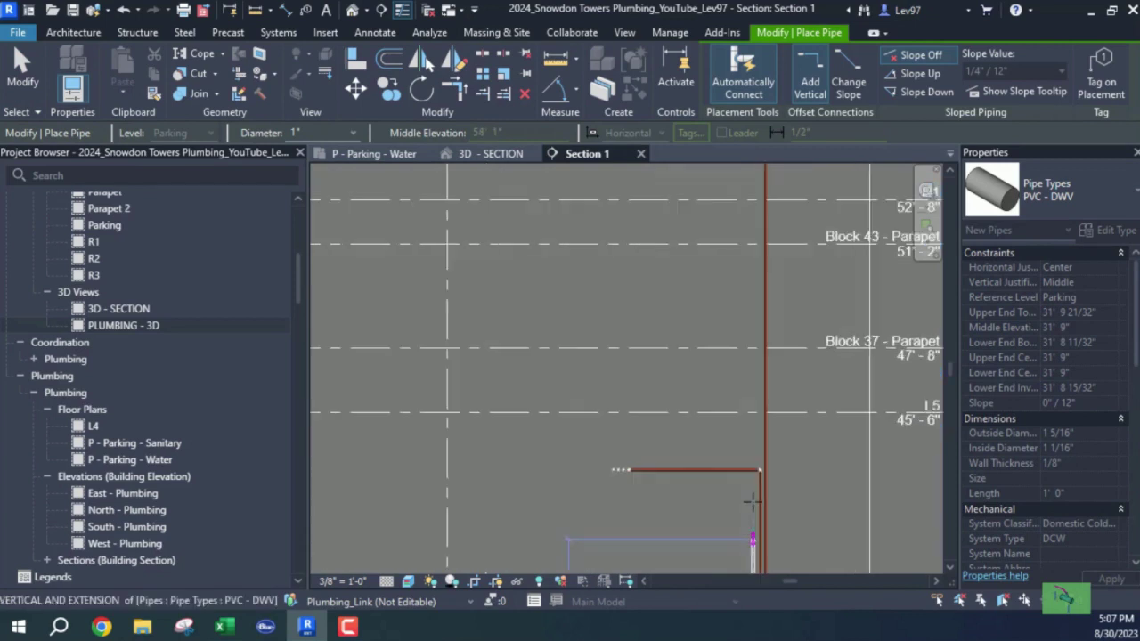
{"action": "left_click", "coordinate": [755, 452]}
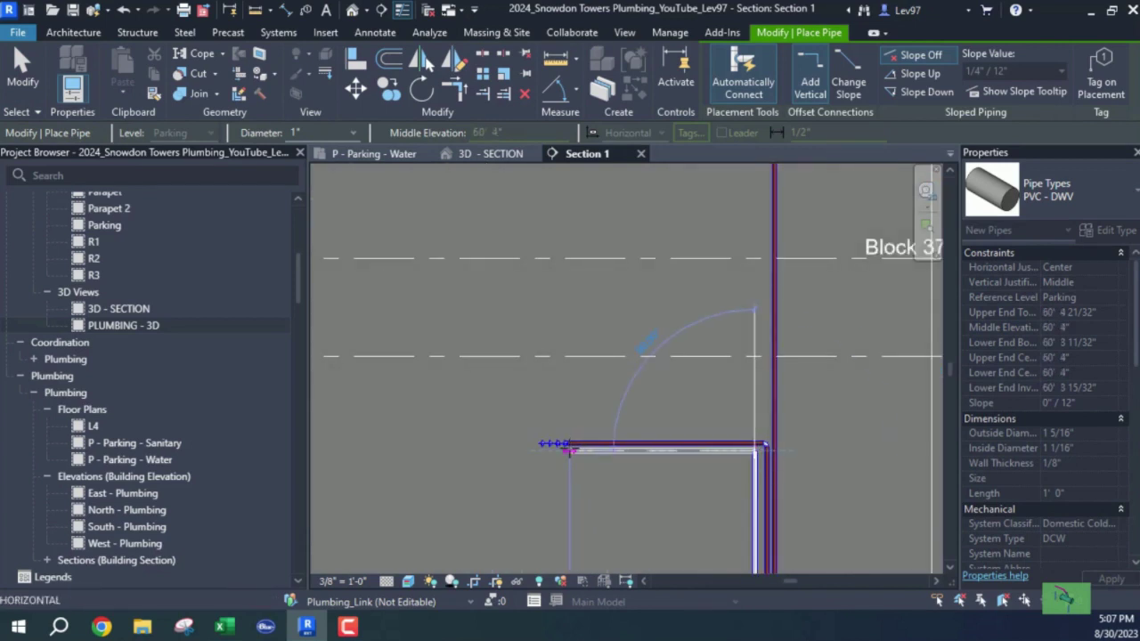
{"action": "left_click", "coordinate": [570, 450]}
{"action": "key", "text": "Escape"}
{"action": "key", "text": "Escape"}
Step: Nudge the vertical 1" DCW pipe sideways until it lines up with the outermost linked riser
{"action": "scroll", "coordinate": [623, 377], "scroll_direction": "down", "scroll_amount": 2}
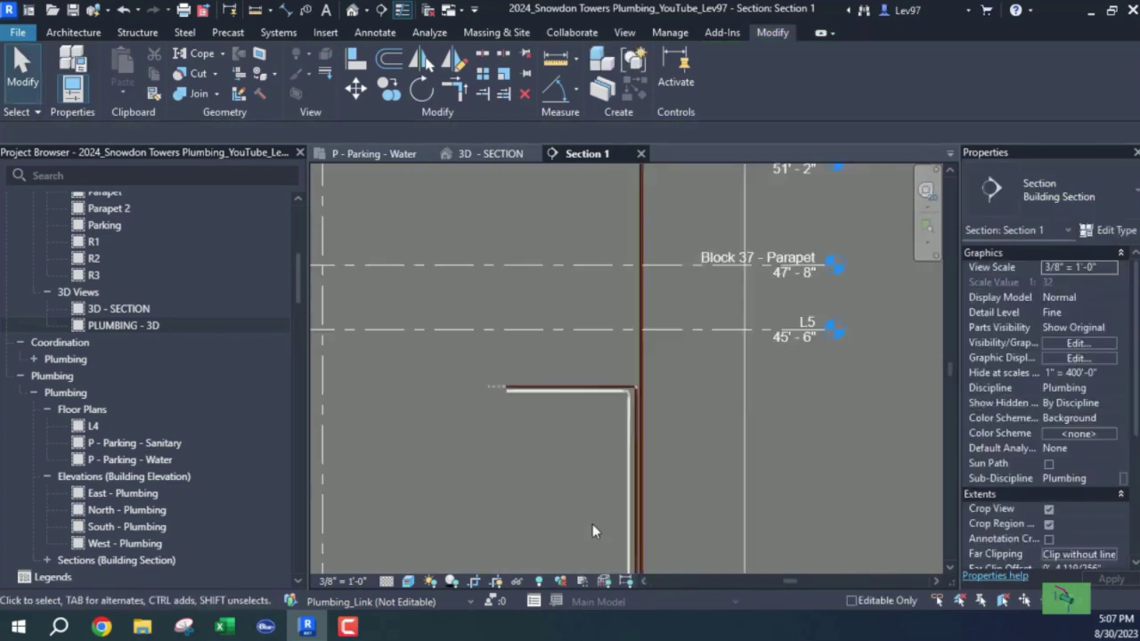
{"action": "scroll", "coordinate": [593, 531], "scroll_direction": "down", "scroll_amount": 2}
{"action": "middle_click_drag", "start_coordinate": [592, 531], "coordinate": [704, 40]}
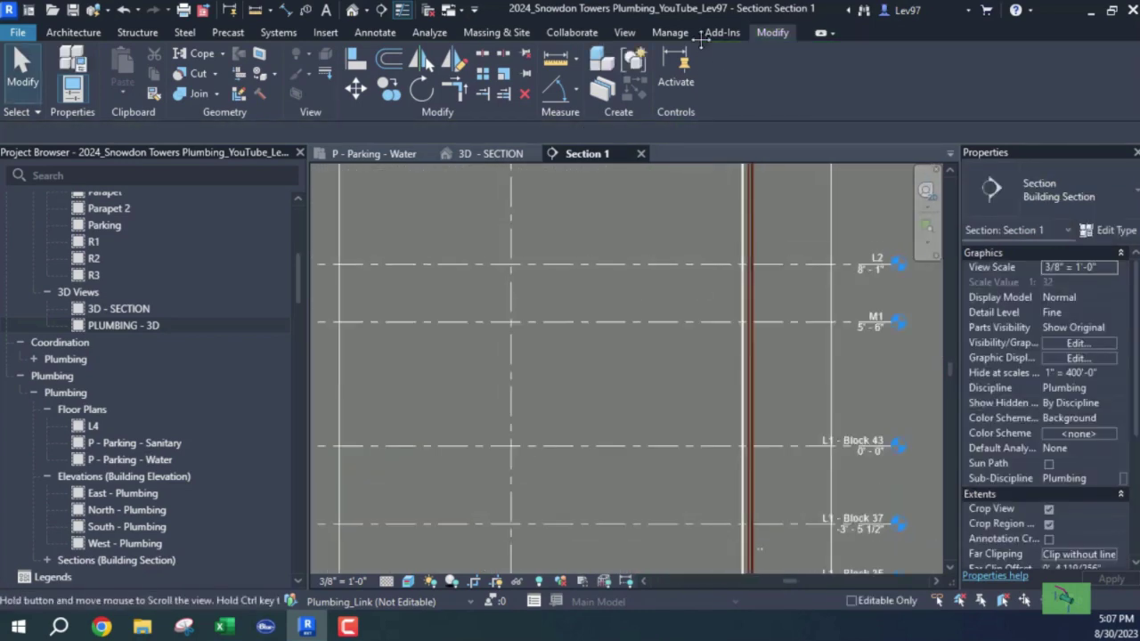
{"action": "scroll", "coordinate": [732, 421], "scroll_direction": "up", "scroll_amount": 3}
{"action": "middle_click_drag", "start_coordinate": [745, 332], "coordinate": [668, 481]}
{"action": "left_click", "coordinate": [690, 492]}
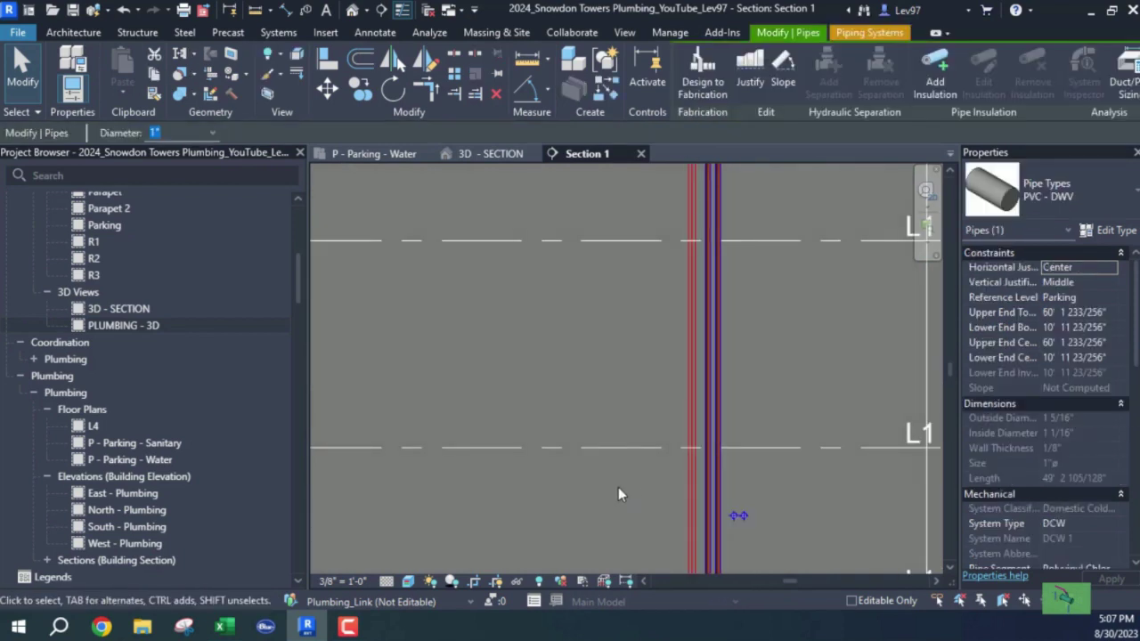
{"action": "key", "text": "Right"}
{"action": "key", "text": "Right"}
{"action": "key", "text": "Right"}
{"action": "key", "text": "Right"}
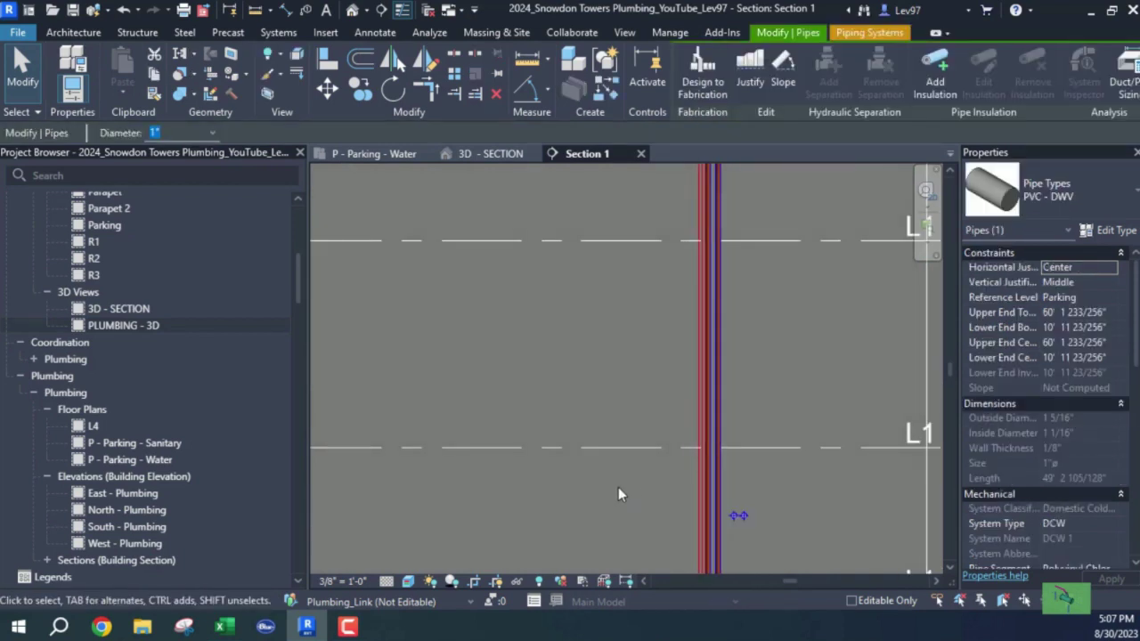
{"action": "key", "text": "Right"}
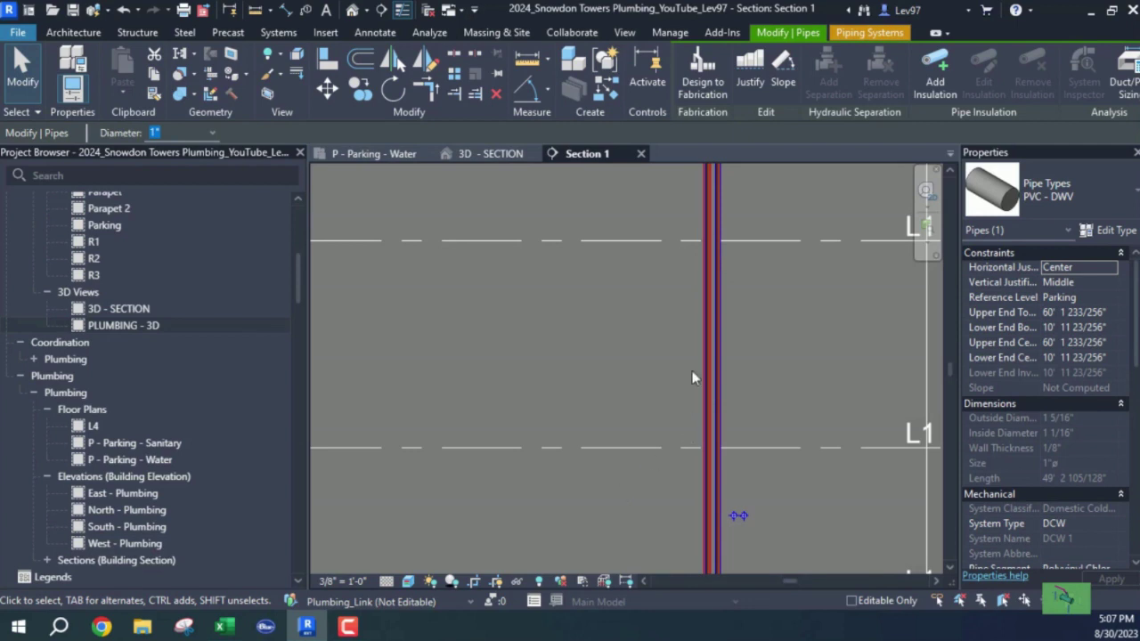
Step: Raise the horizontal DCW pipe below L5 in small nudges to middle elevation 60' 5 3/4", in line with the linked branch
{"action": "scroll", "coordinate": [644, 297], "scroll_direction": "down", "scroll_amount": 2}
{"action": "middle_click_drag", "start_coordinate": [643, 267], "coordinate": [611, 624]}
{"action": "middle_click_drag", "start_coordinate": [581, 281], "coordinate": [647, 611]}
{"action": "middle_click_drag", "start_coordinate": [658, 348], "coordinate": [667, 636]}
{"action": "middle_click_drag", "start_coordinate": [649, 402], "coordinate": [662, 616]}
{"action": "middle_click_drag", "start_coordinate": [644, 324], "coordinate": [652, 640]}
{"action": "scroll", "coordinate": [704, 340], "scroll_direction": "up", "scroll_amount": 3}
{"action": "left_click", "coordinate": [644, 363]}
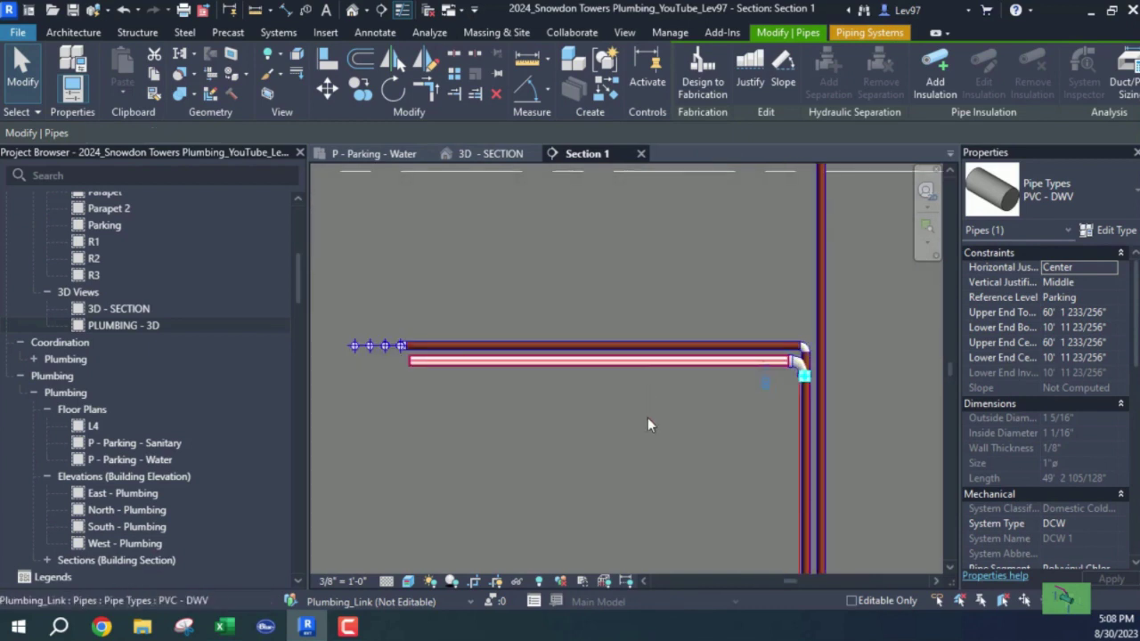
{"action": "key", "text": "Up"}
{"action": "key", "text": "Up"}
{"action": "key", "text": "Up"}
{"action": "key", "text": "Up"}
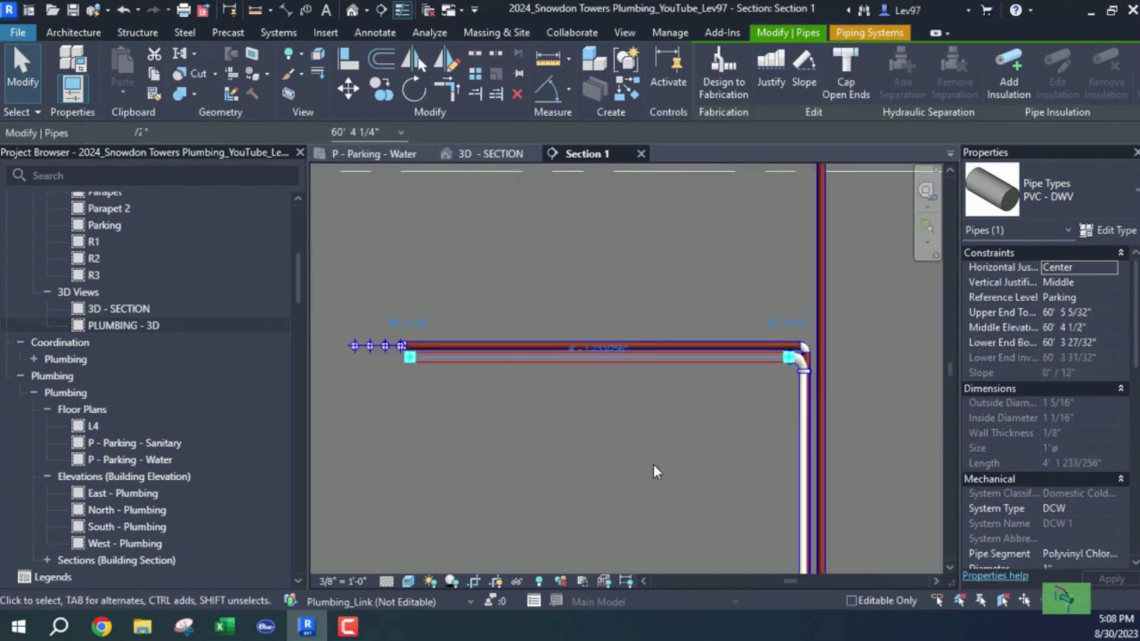
{"action": "key", "text": "Up"}
{"action": "key", "text": "Up"}
{"action": "key", "text": "Up"}
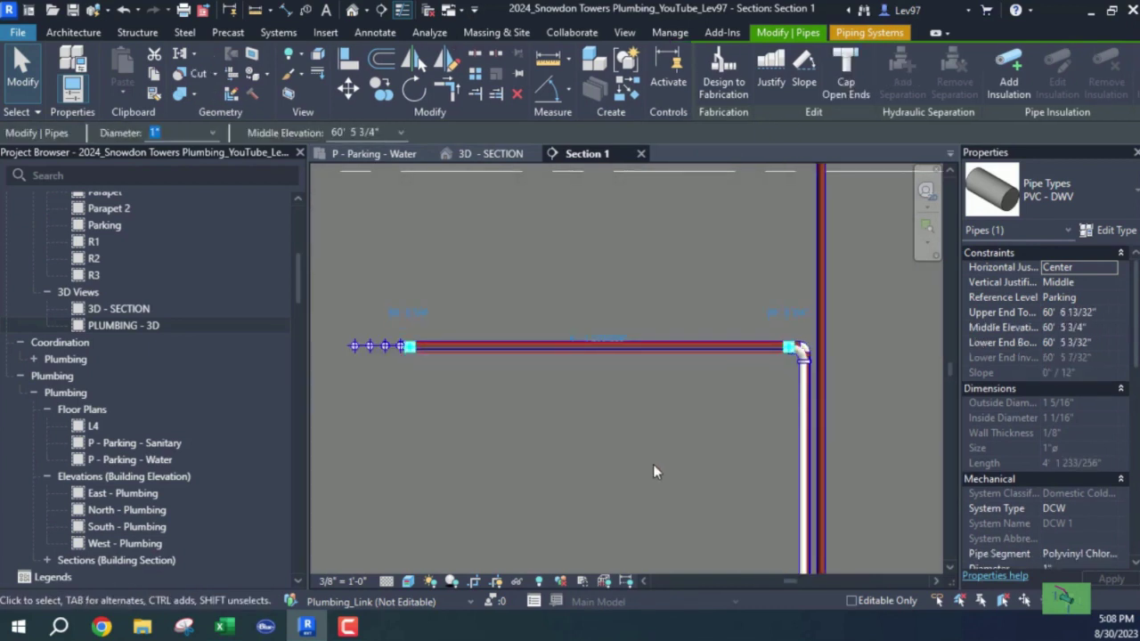
{"action": "key", "text": "Escape"}
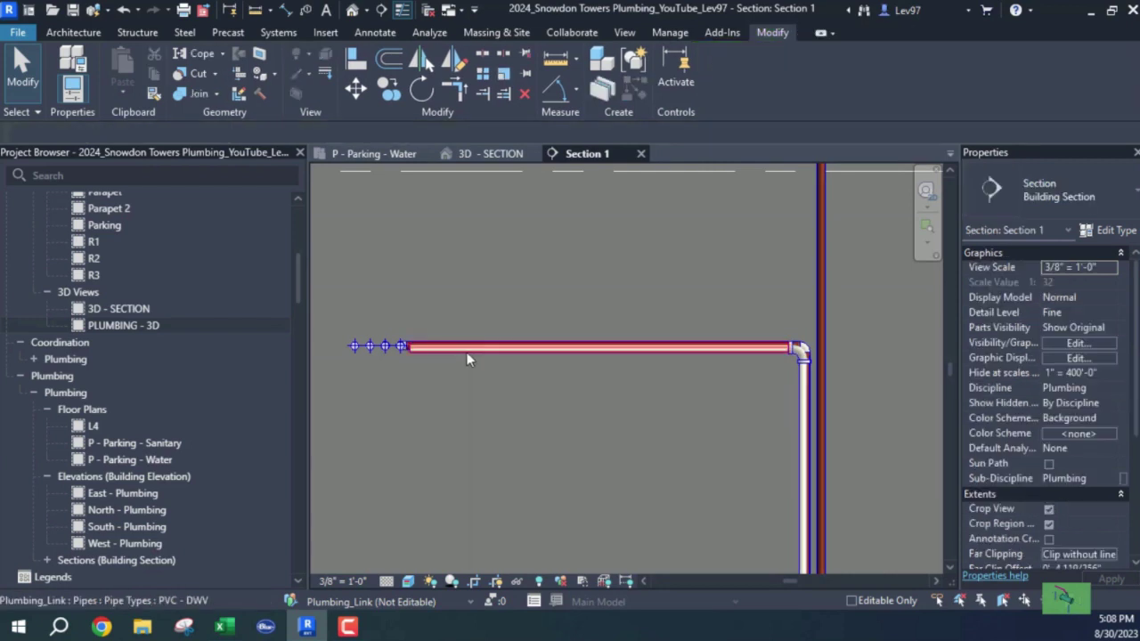
{"action": "key", "text": "Escape"}
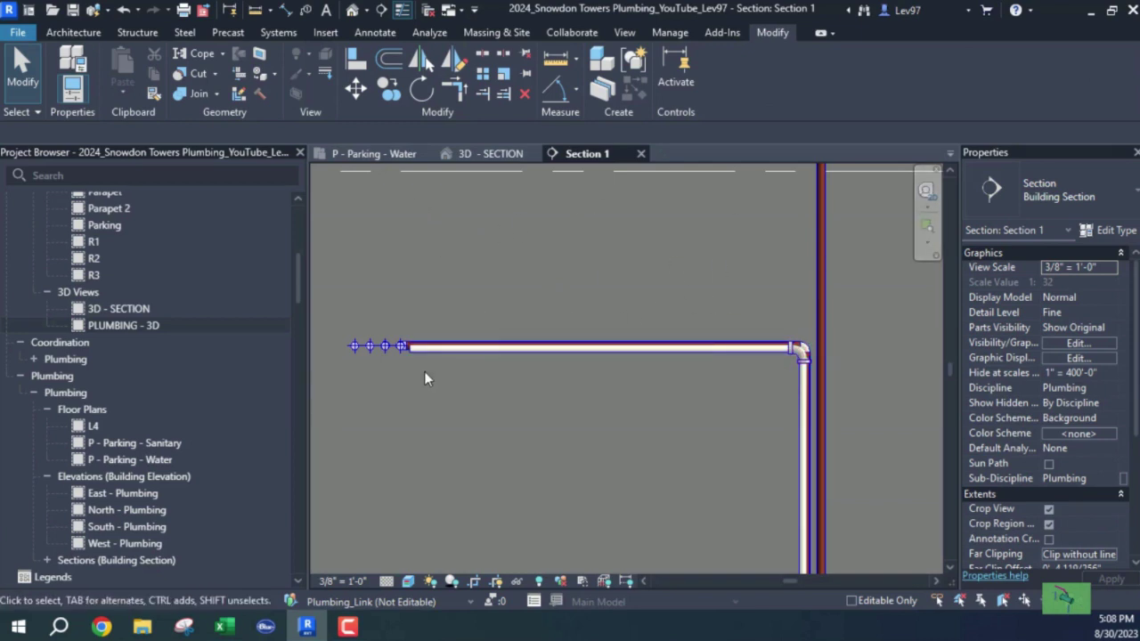
Step: Open the L4 plumbing floor plan and move the Section 1 line sideways, away from the riser bundle
{"action": "left_click", "coordinate": [92, 428]}
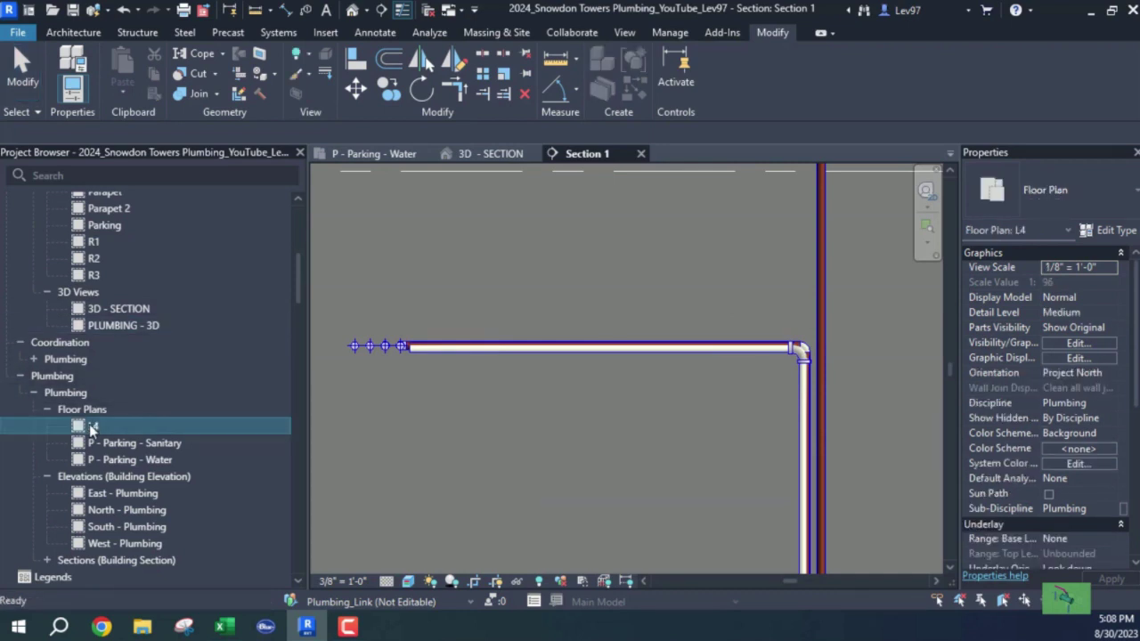
{"action": "double_click", "coordinate": [92, 428]}
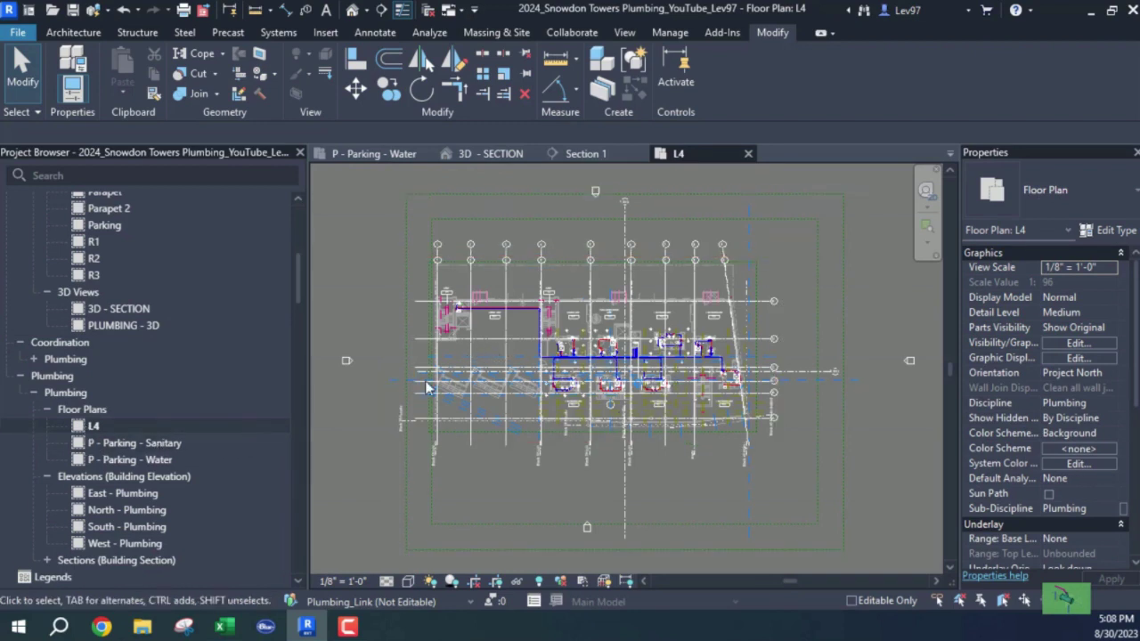
{"action": "middle_click_drag", "start_coordinate": [586, 338], "coordinate": [615, 391]}
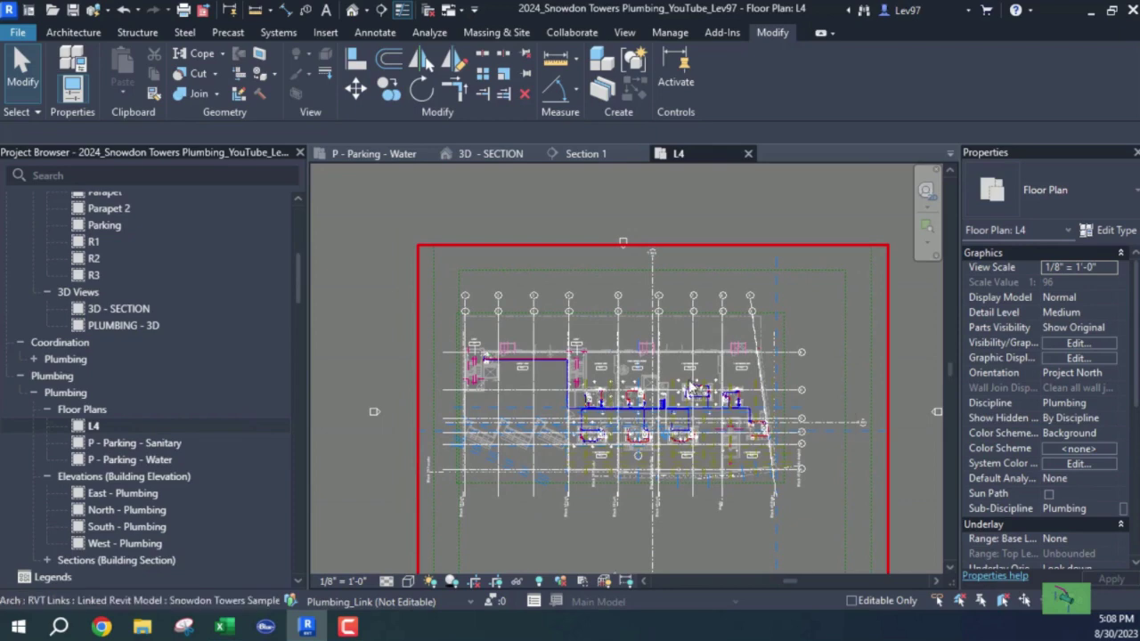
{"action": "scroll", "coordinate": [677, 427], "scroll_direction": "up", "scroll_amount": 8}
{"action": "scroll", "coordinate": [686, 426], "scroll_direction": "up", "scroll_amount": 5}
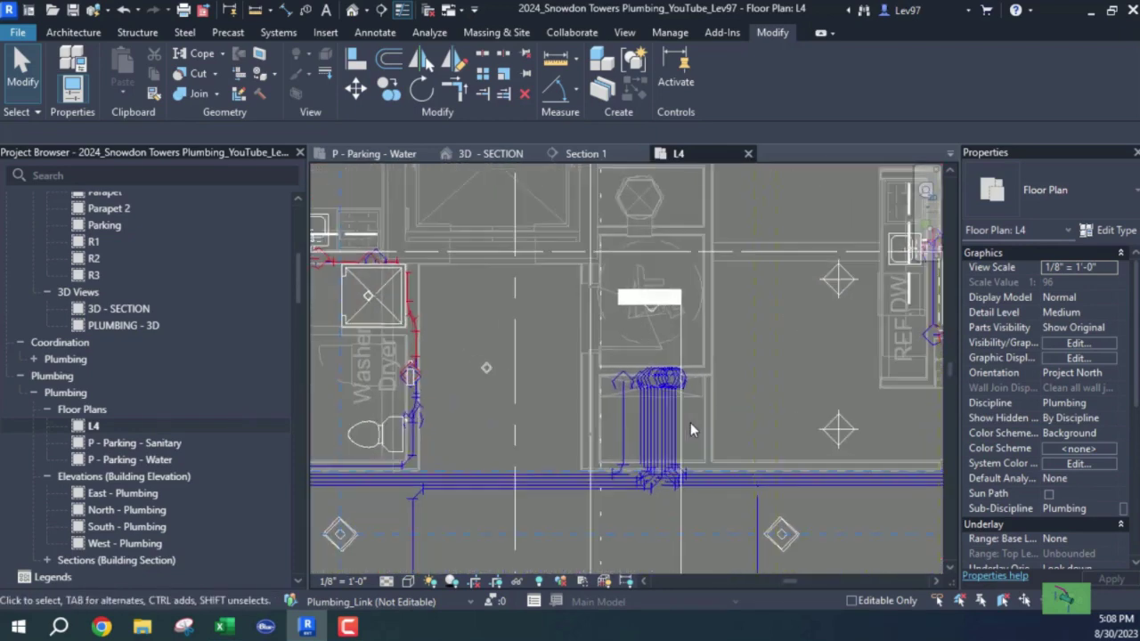
{"action": "left_click_drag", "start_coordinate": [663, 264], "coordinate": [804, 267]}
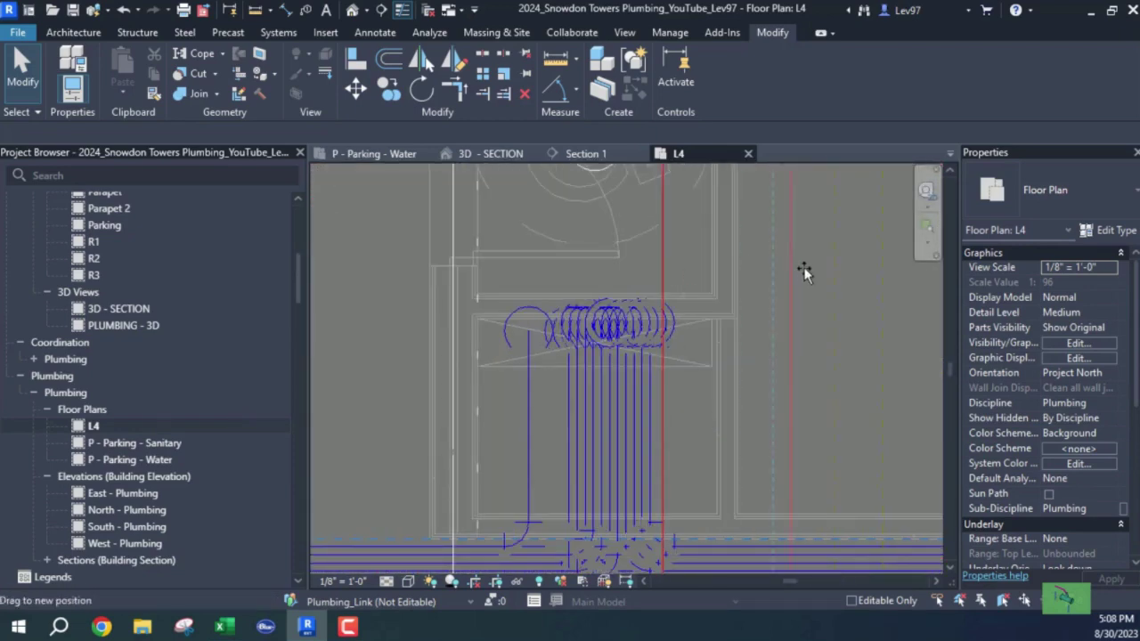
{"action": "scroll", "coordinate": [708, 370], "scroll_direction": "down", "scroll_amount": 1}
{"action": "scroll", "coordinate": [708, 376], "scroll_direction": "down", "scroll_amount": 1}
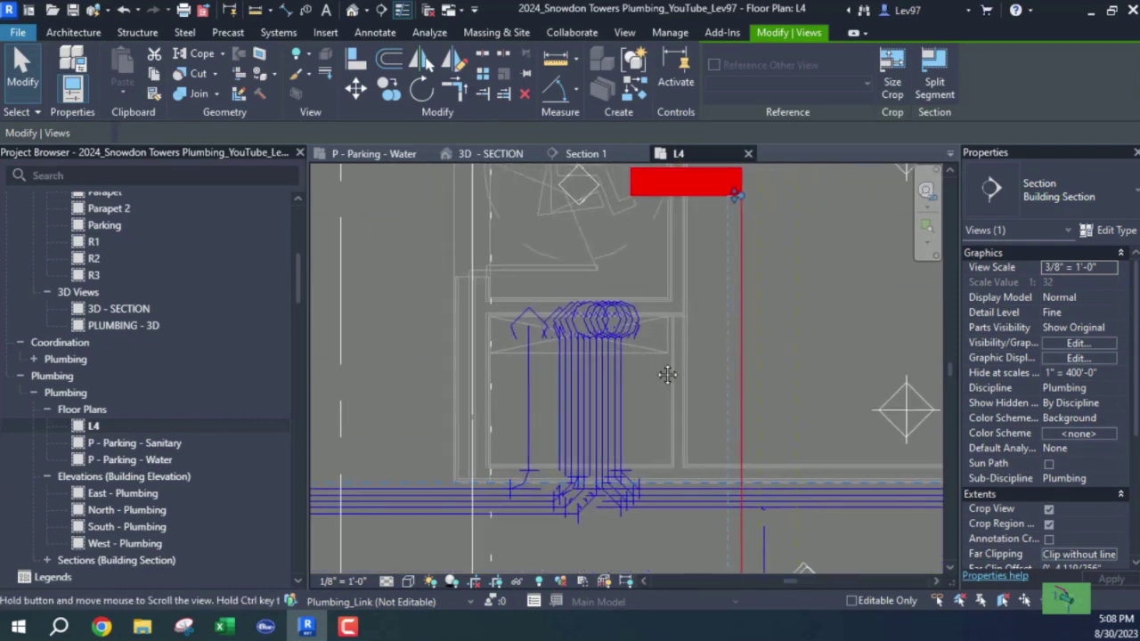
{"action": "scroll", "coordinate": [339, 371], "scroll_direction": "down", "scroll_amount": 1}
{"action": "scroll", "coordinate": [374, 372], "scroll_direction": "down", "scroll_amount": 1}
{"action": "scroll", "coordinate": [395, 367], "scroll_direction": "down", "scroll_amount": 1}
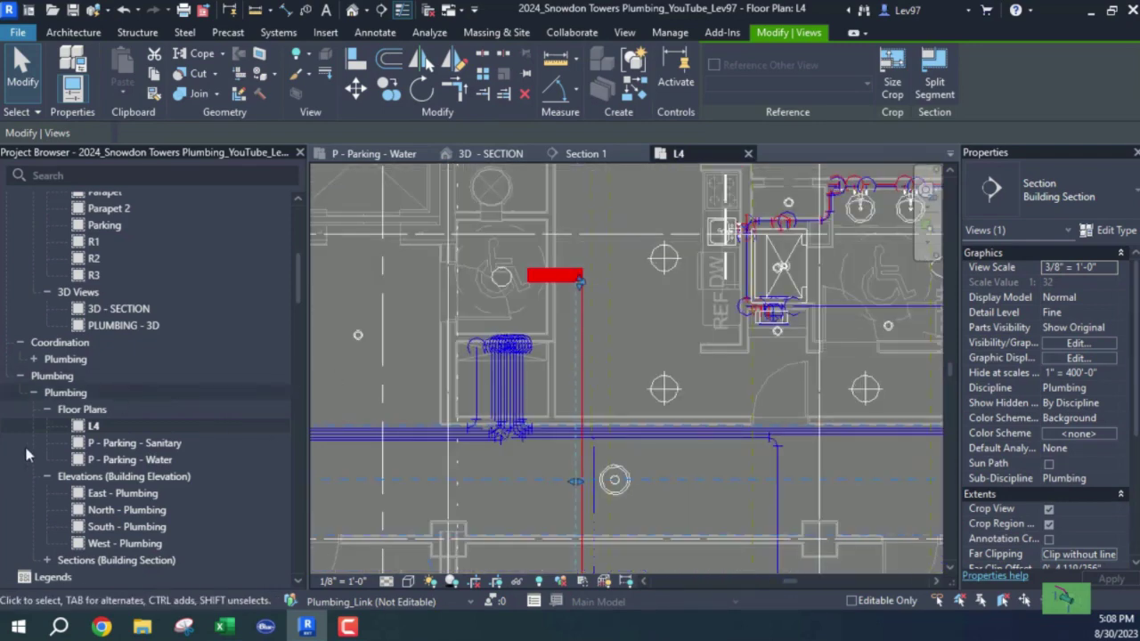
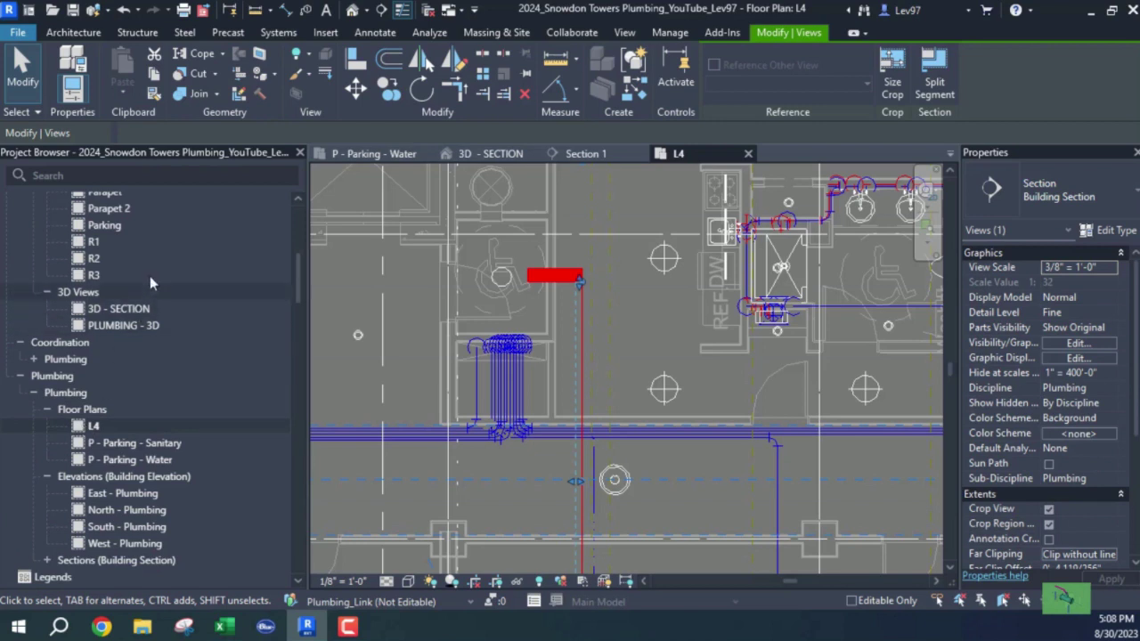
Step: Set Section 1's view discipline to Architectural and check the available sub-discipline options
{"action": "scroll", "coordinate": [153, 285], "scroll_direction": "up", "scroll_amount": 5}
{"action": "scroll", "coordinate": [131, 406], "scroll_direction": "down", "scroll_amount": 4}
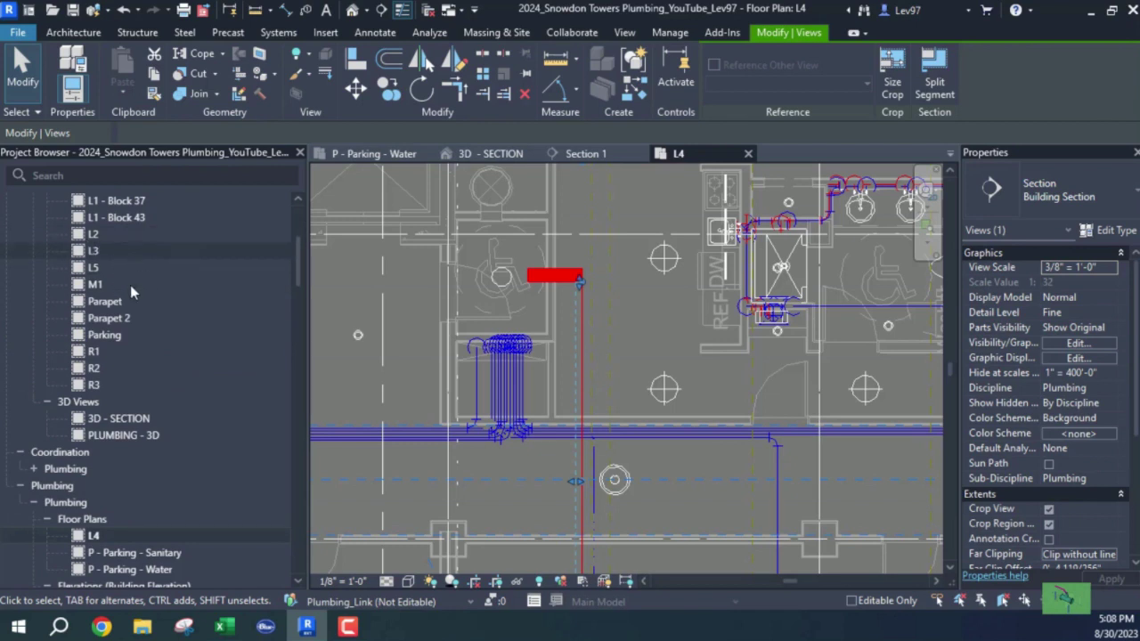
{"action": "scroll", "coordinate": [157, 245], "scroll_direction": "up", "scroll_amount": 2}
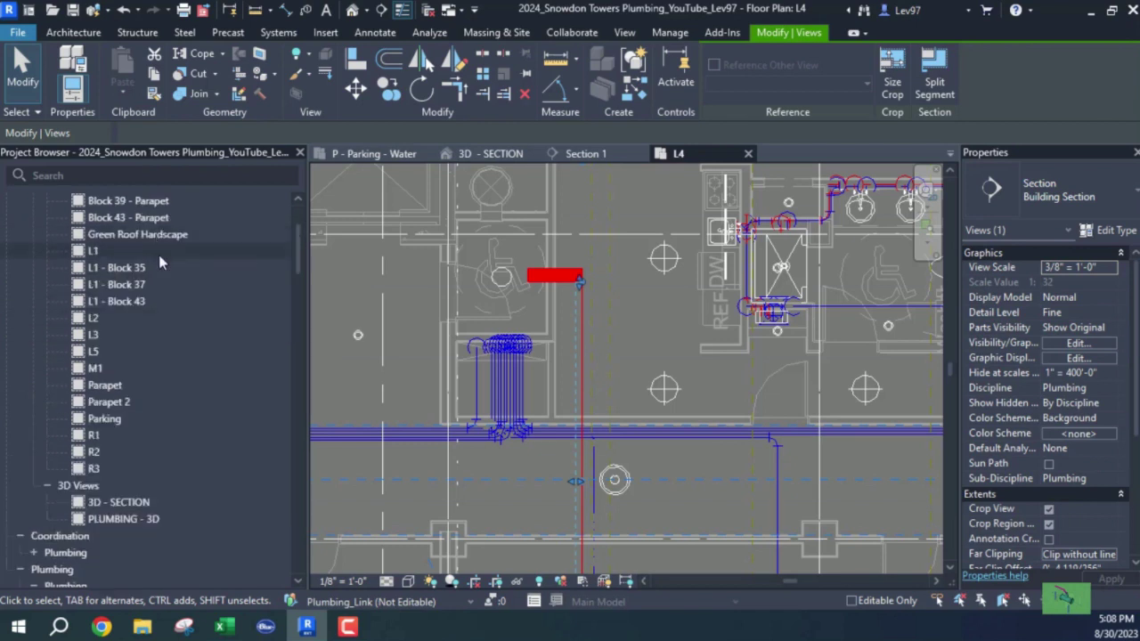
{"action": "scroll", "coordinate": [185, 356], "scroll_direction": "down", "scroll_amount": 4}
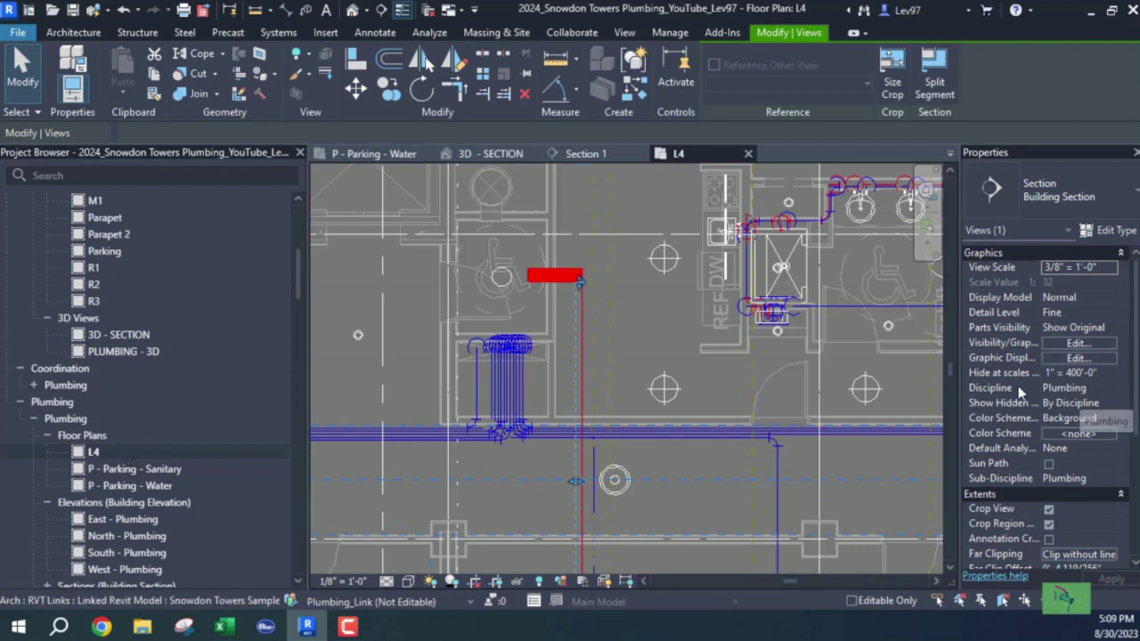
{"action": "left_click", "coordinate": [1085, 389]}
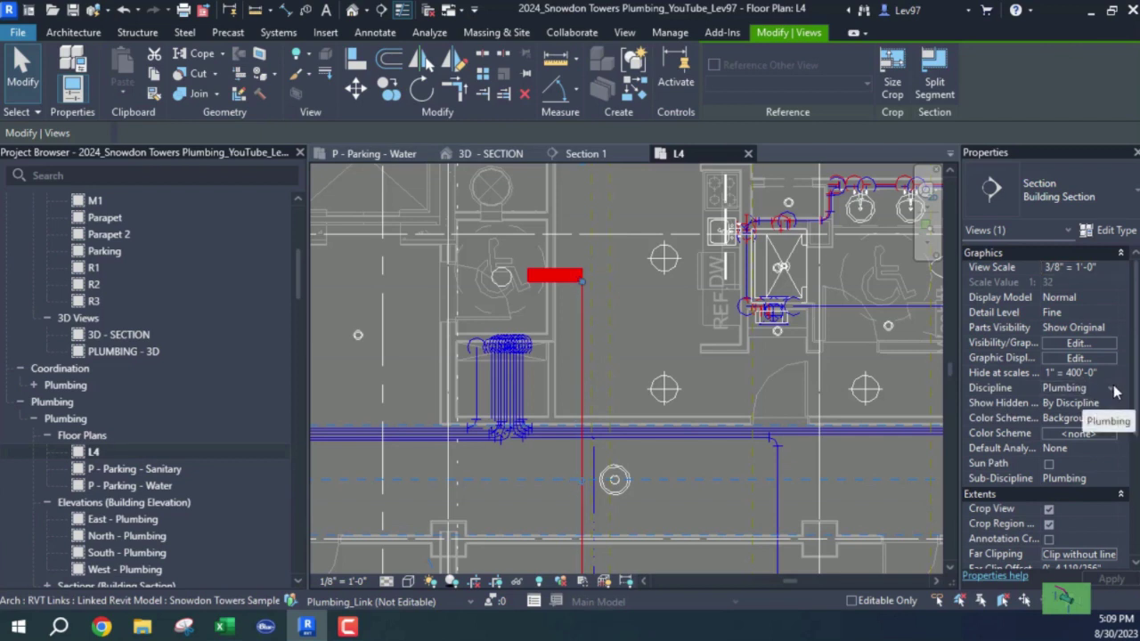
{"action": "left_click", "coordinate": [1111, 389]}
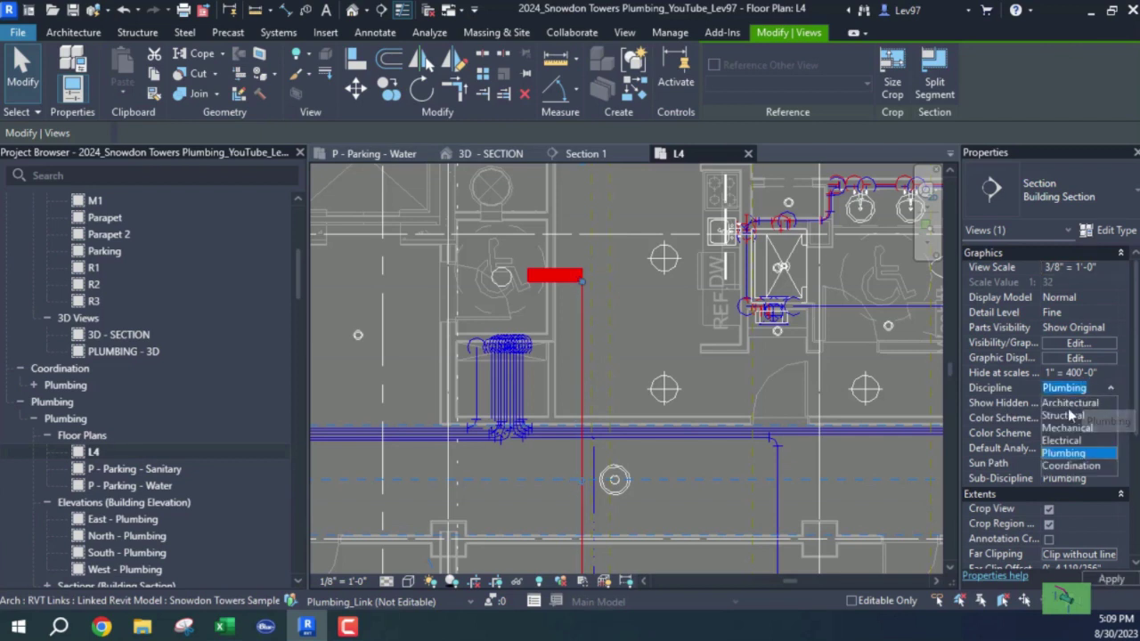
{"action": "left_click", "coordinate": [1081, 401]}
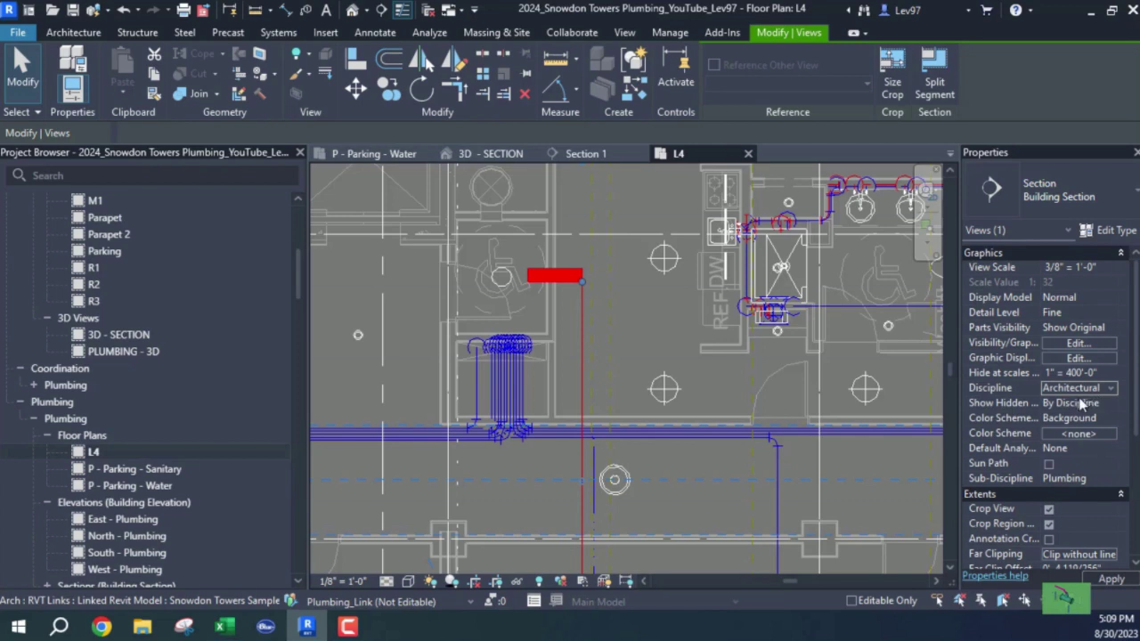
{"action": "left_click", "coordinate": [1107, 482]}
{"action": "left_click", "coordinate": [1112, 482]}
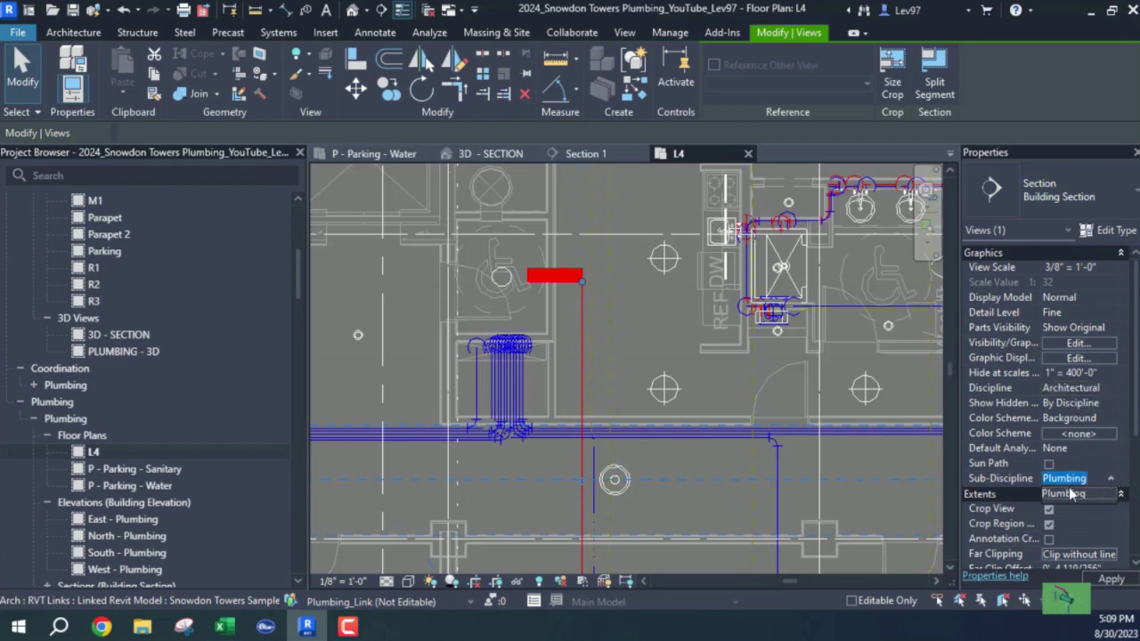
Step: Inspect the discipline and sub-discipline properties of the R3 and R1 floor plans
{"action": "left_click", "coordinate": [192, 295]}
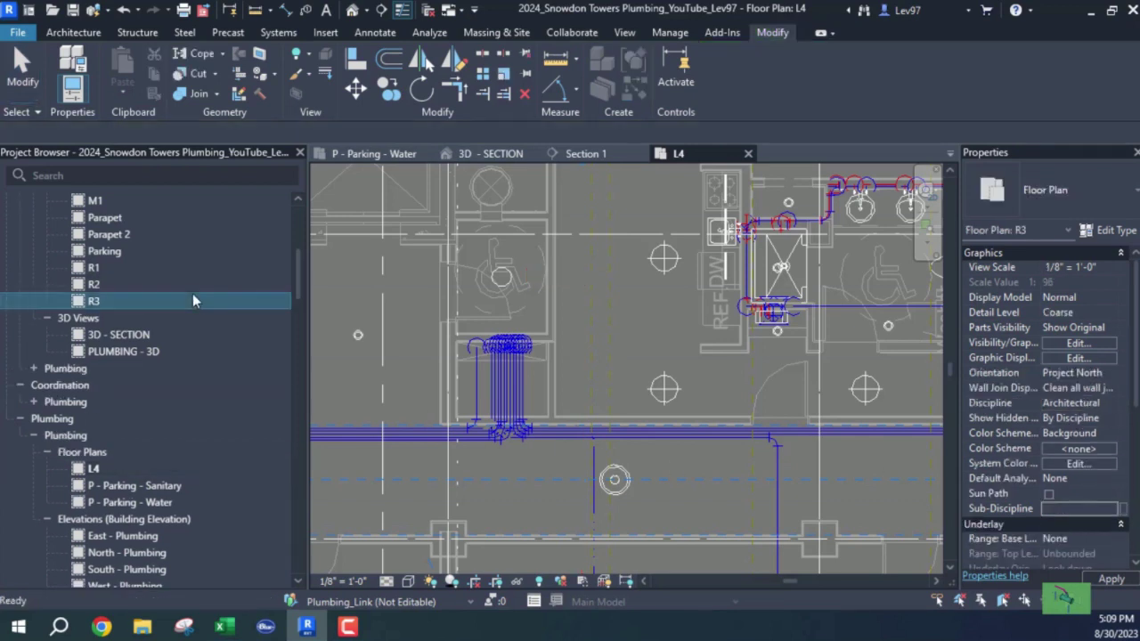
{"action": "left_click", "coordinate": [95, 272]}
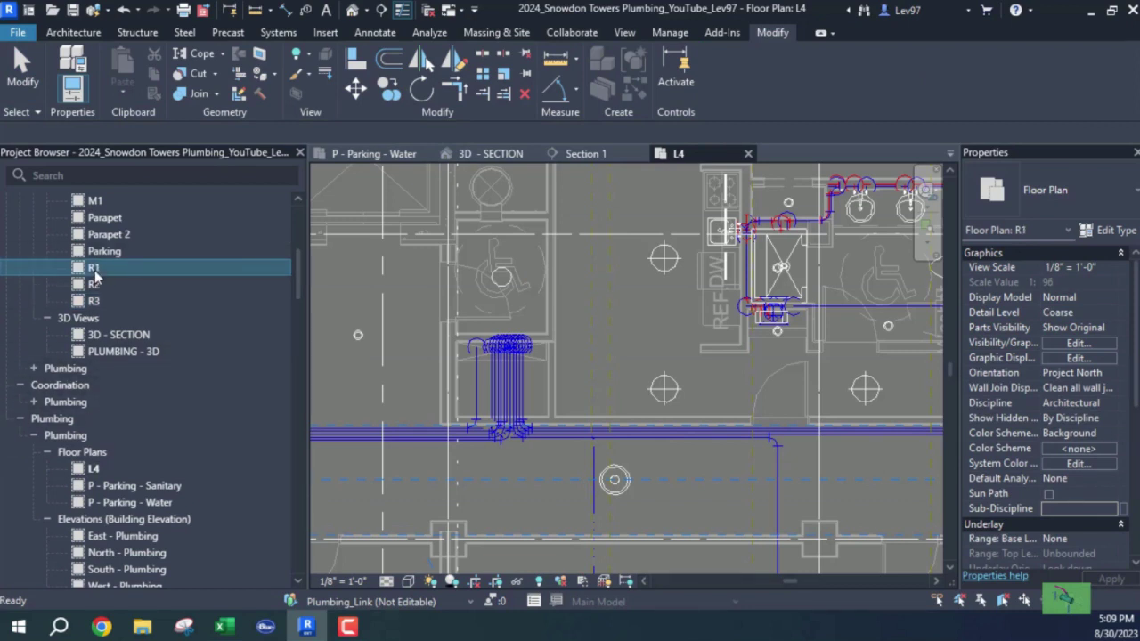
{"action": "left_click", "coordinate": [84, 302]}
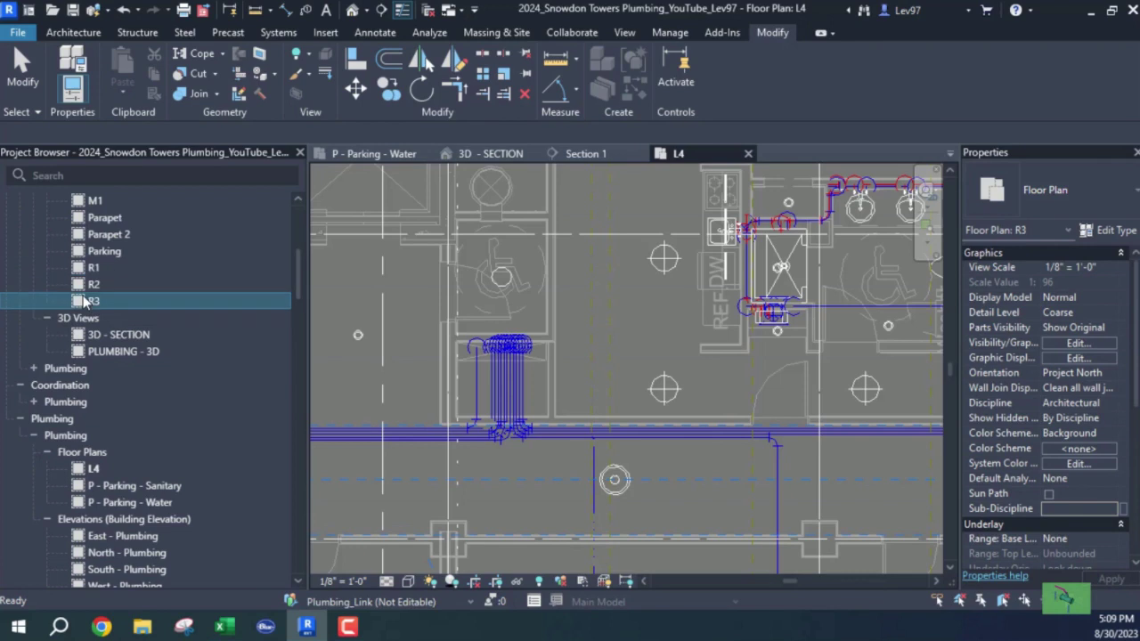
Step: Set the discipline of the L4 plumbing floor plan to Architectural
{"action": "left_click", "coordinate": [89, 469]}
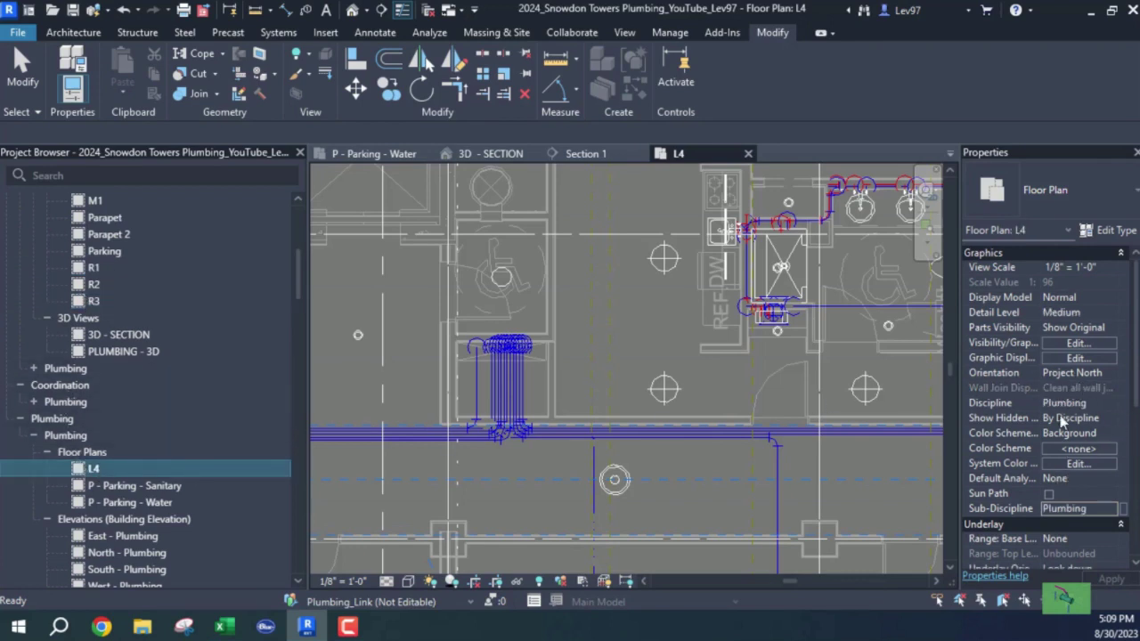
{"action": "left_click", "coordinate": [1115, 405]}
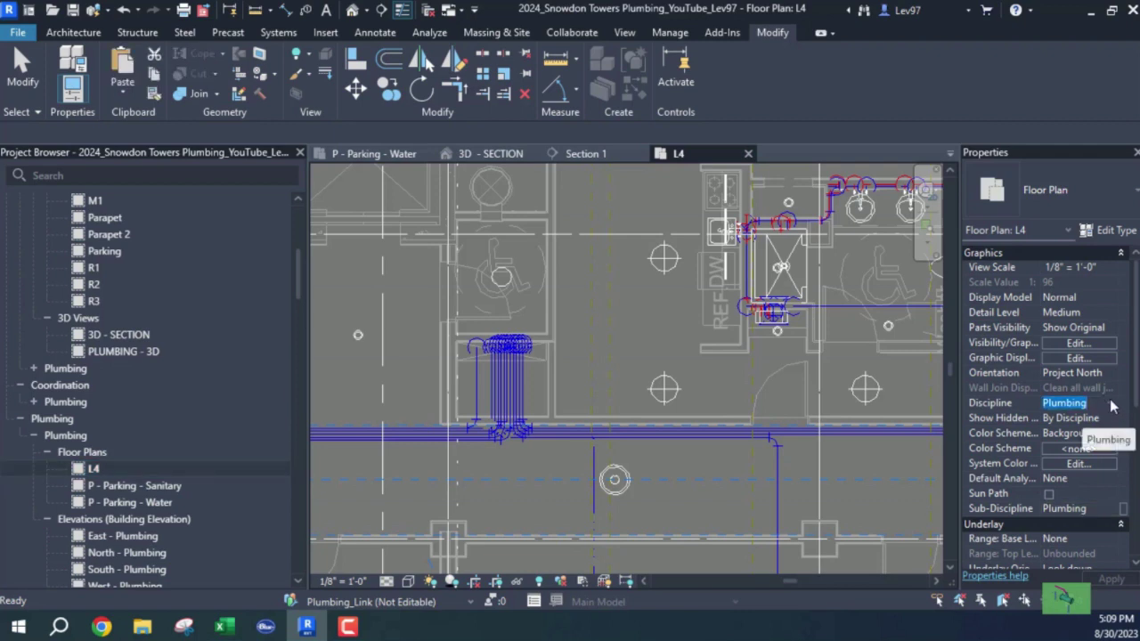
{"action": "left_click", "coordinate": [1111, 405]}
{"action": "left_click", "coordinate": [1080, 419]}
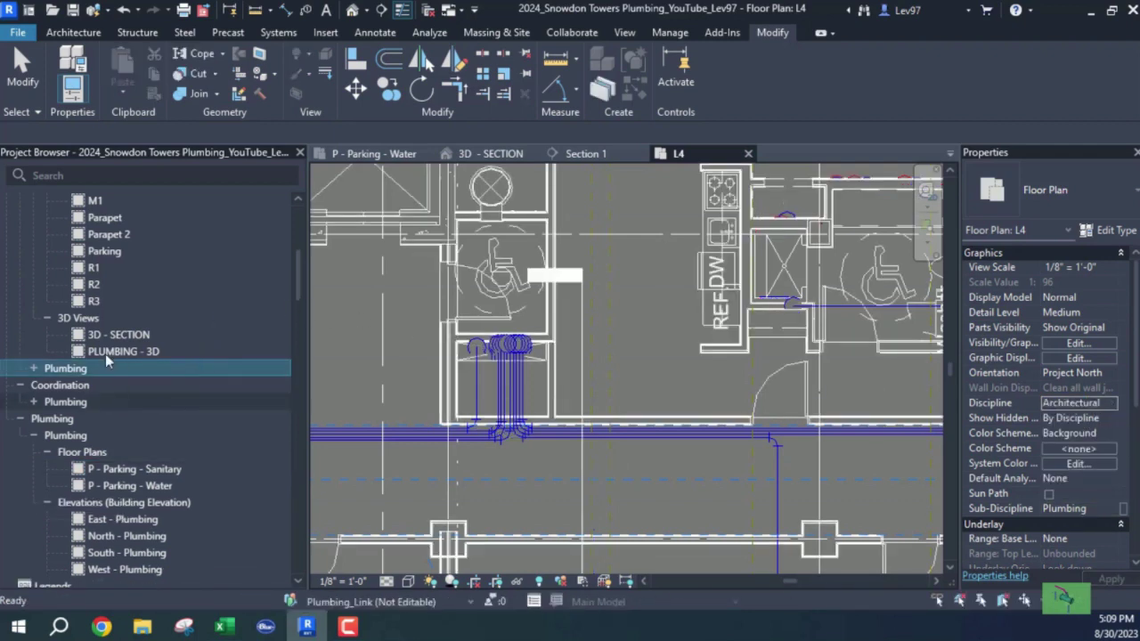
Step: Clear the sub-discipline of the L4 floor plan so it is grouped with the other architectural plans
{"action": "scroll", "coordinate": [115, 337], "scroll_direction": "up", "scroll_amount": 5}
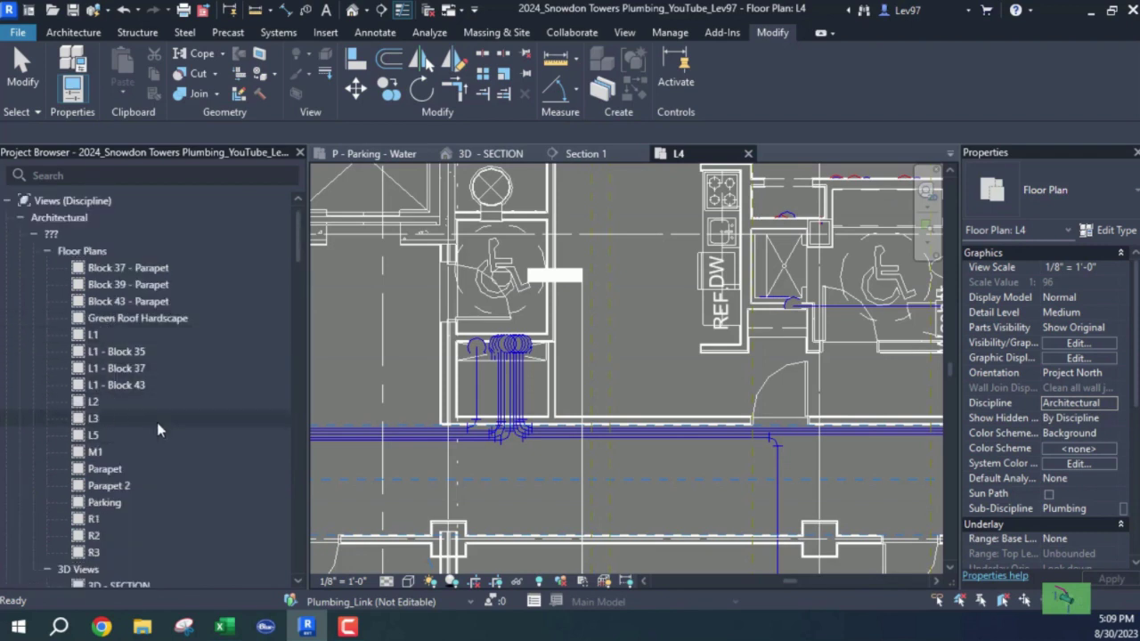
{"action": "scroll", "coordinate": [157, 422], "scroll_direction": "down", "scroll_amount": 2}
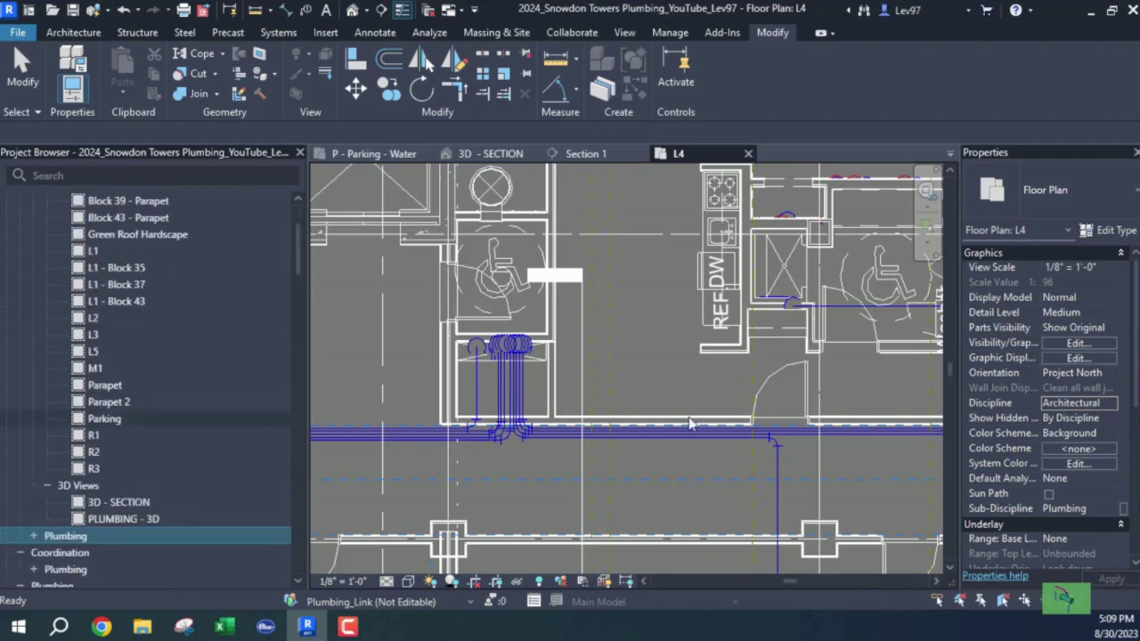
{"action": "left_click", "coordinate": [1114, 512]}
{"action": "left_click", "coordinate": [1107, 512]}
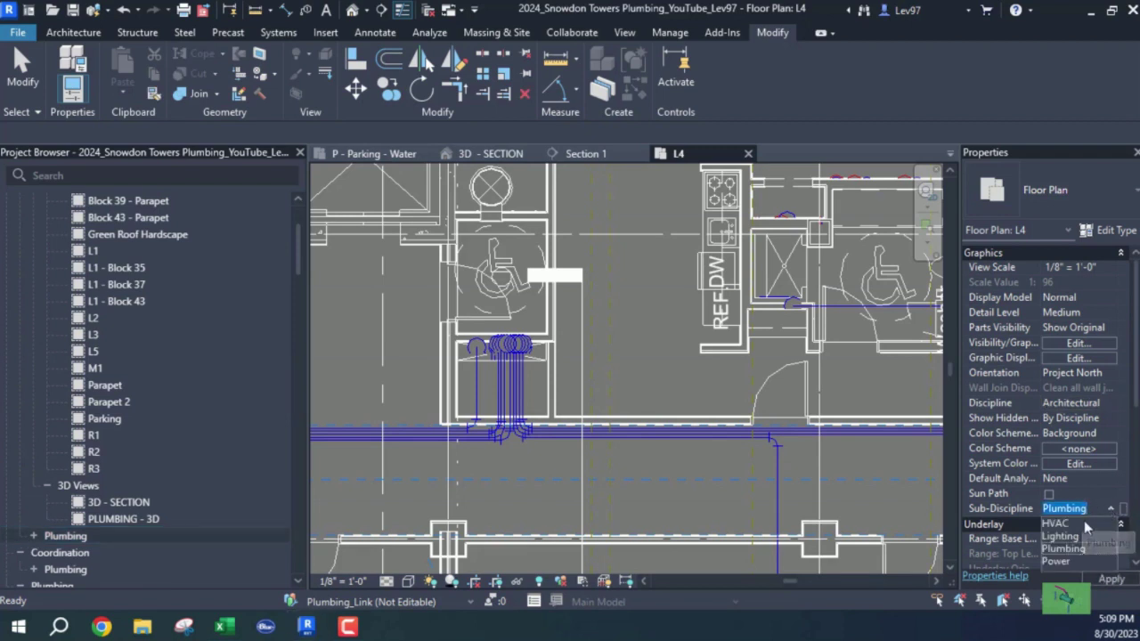
{"action": "left_click", "coordinate": [1098, 514]}
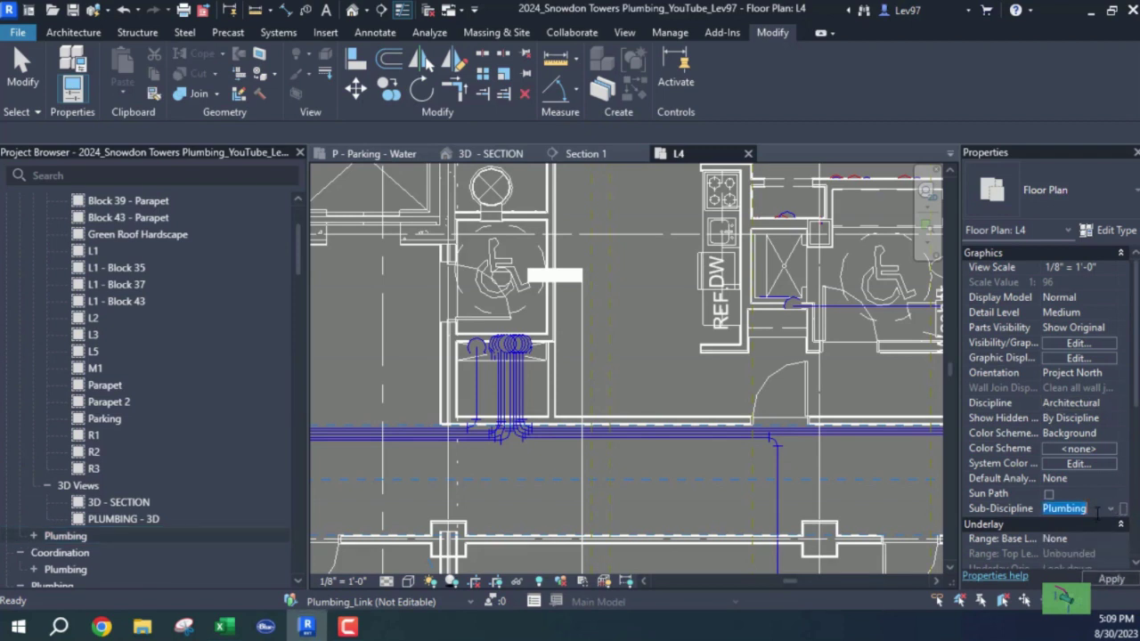
{"action": "left_click", "coordinate": [1098, 513]}
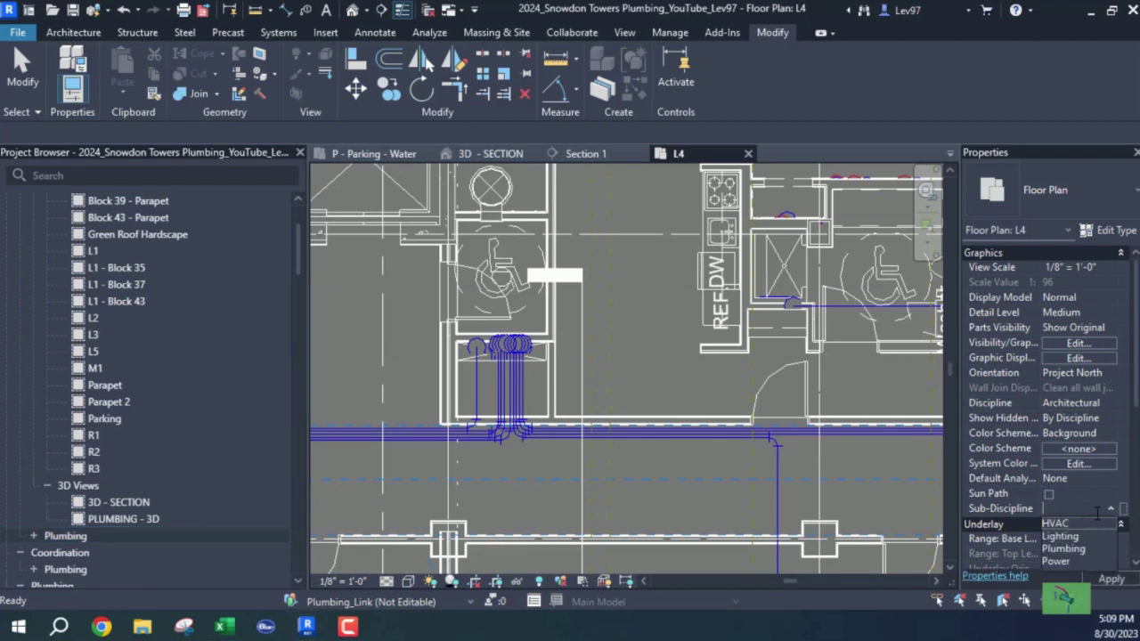
{"action": "left_click", "coordinate": [248, 392]}
Step: Duplicate the L4 floor plan without detailing
{"action": "left_click", "coordinate": [94, 352]}
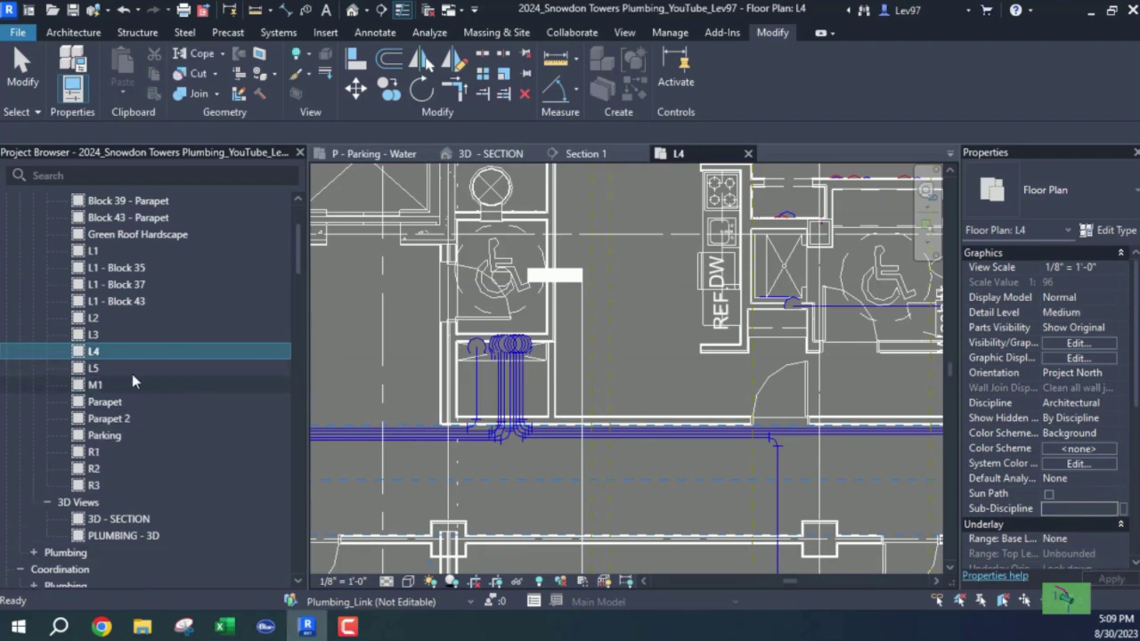
{"action": "right_click", "coordinate": [80, 353]}
{"action": "mouse_move", "coordinate": [139, 354]}
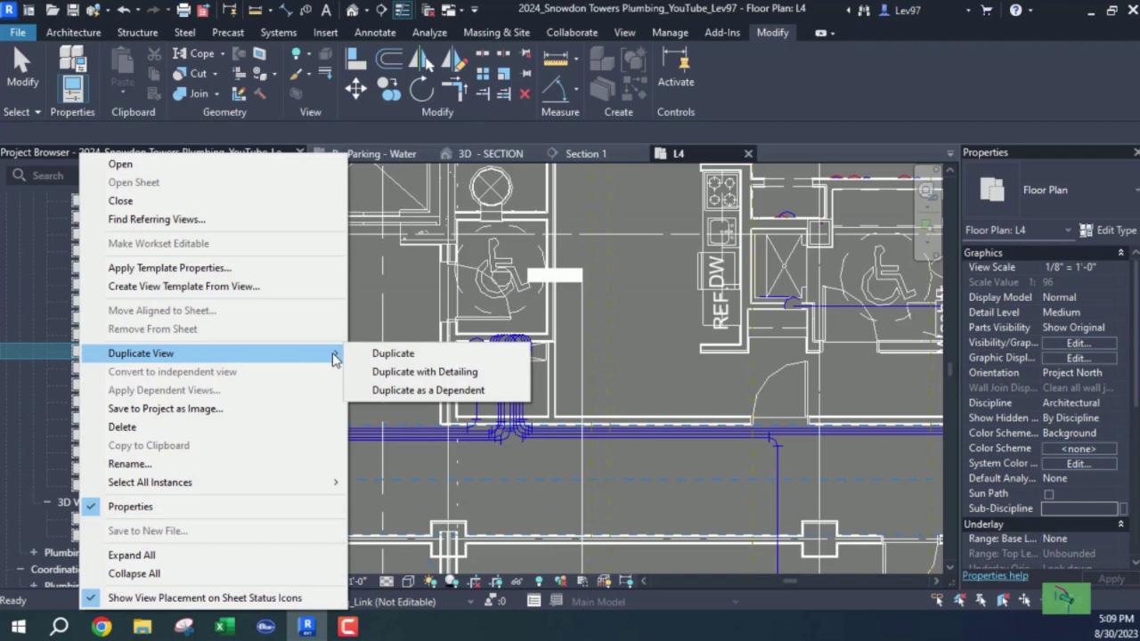
{"action": "left_click", "coordinate": [409, 354]}
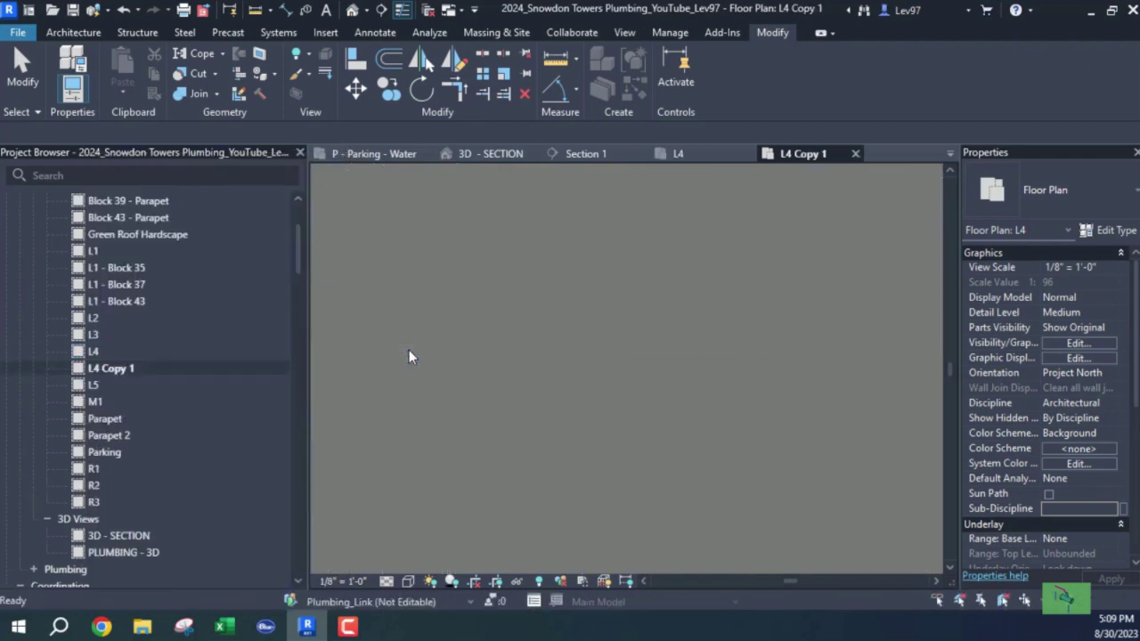
Step: Rename the duplicated L4 view as "P - L4 = Water"
{"action": "right_click", "coordinate": [112, 372]}
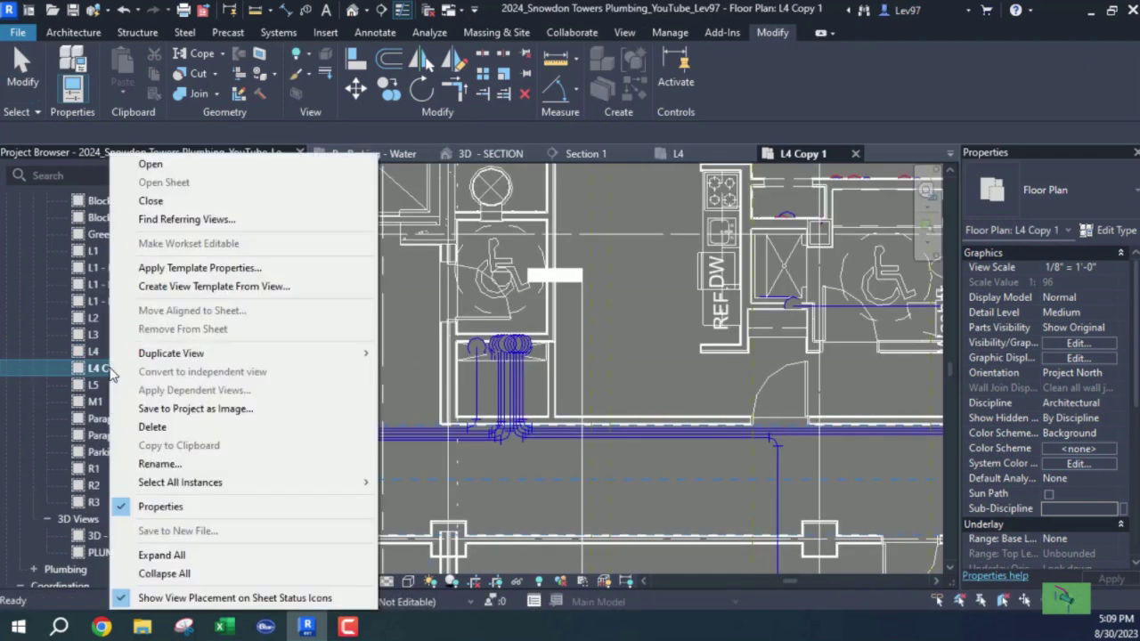
{"action": "left_click", "coordinate": [173, 463]}
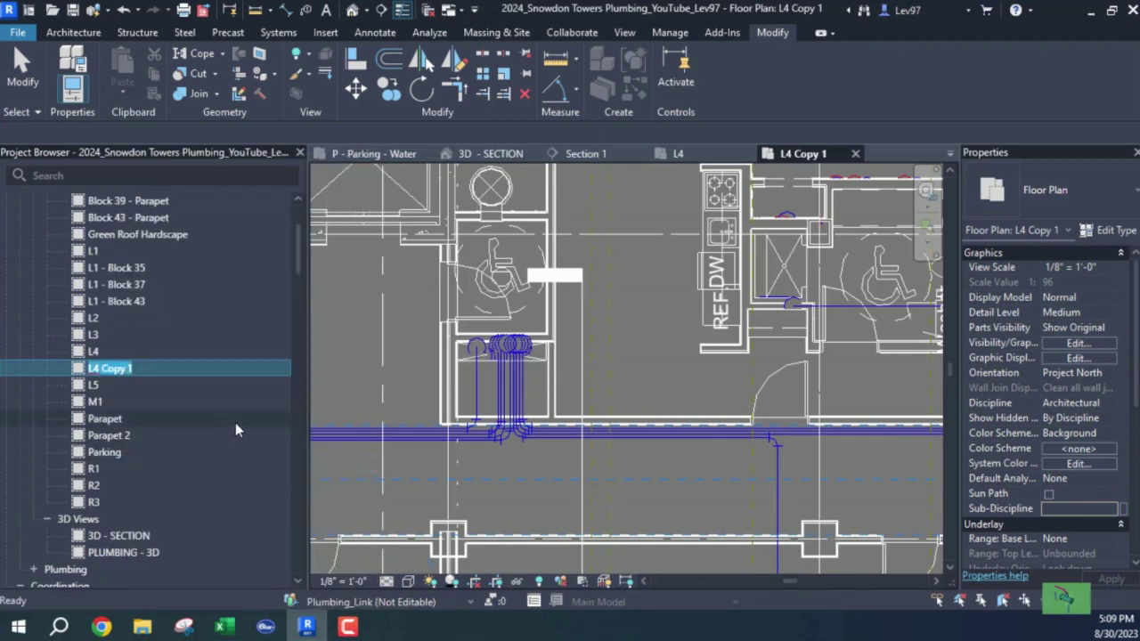
{"action": "type", "text": "P"}
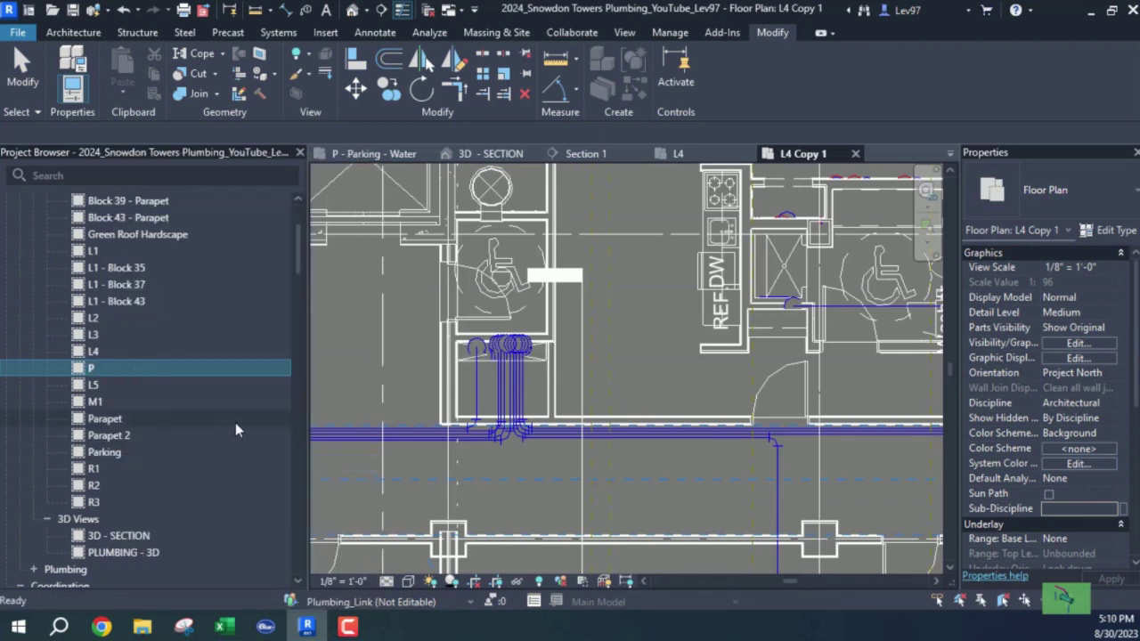
{"action": "type", "text": " - L4"}
{"action": "key", "text": "BackSpace"}
{"action": "key", "text": "BackSpace"}
{"action": "type", "text": "L4 - Water"}
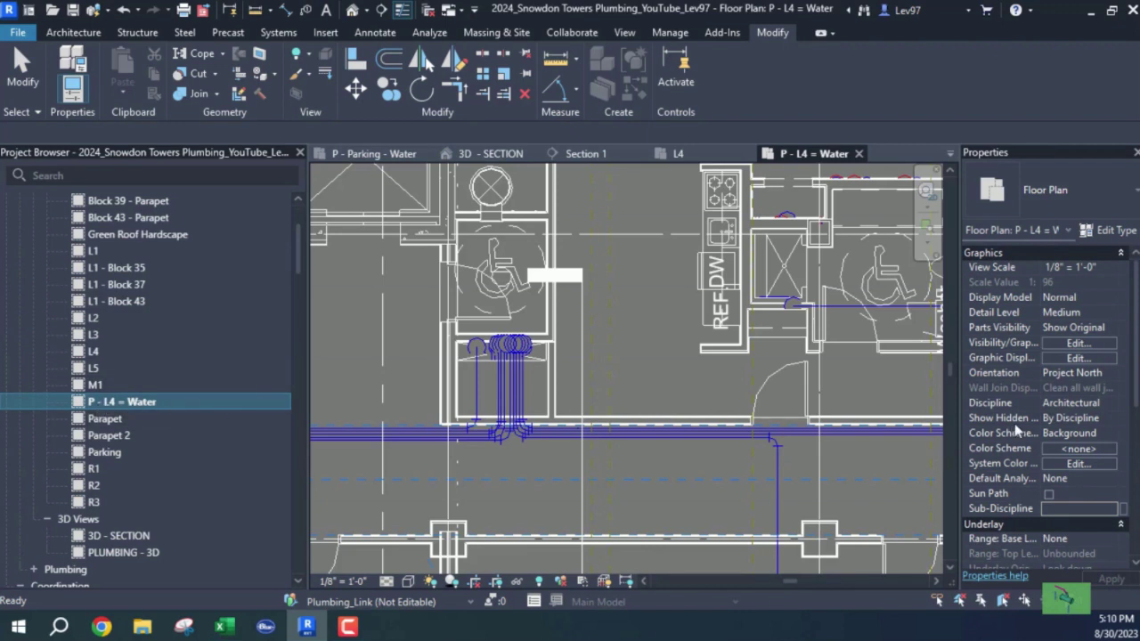
Step: Set both the discipline and the sub-discipline of the P - L4 = Water plan to Plumbing
{"action": "left_click", "coordinate": [1079, 405]}
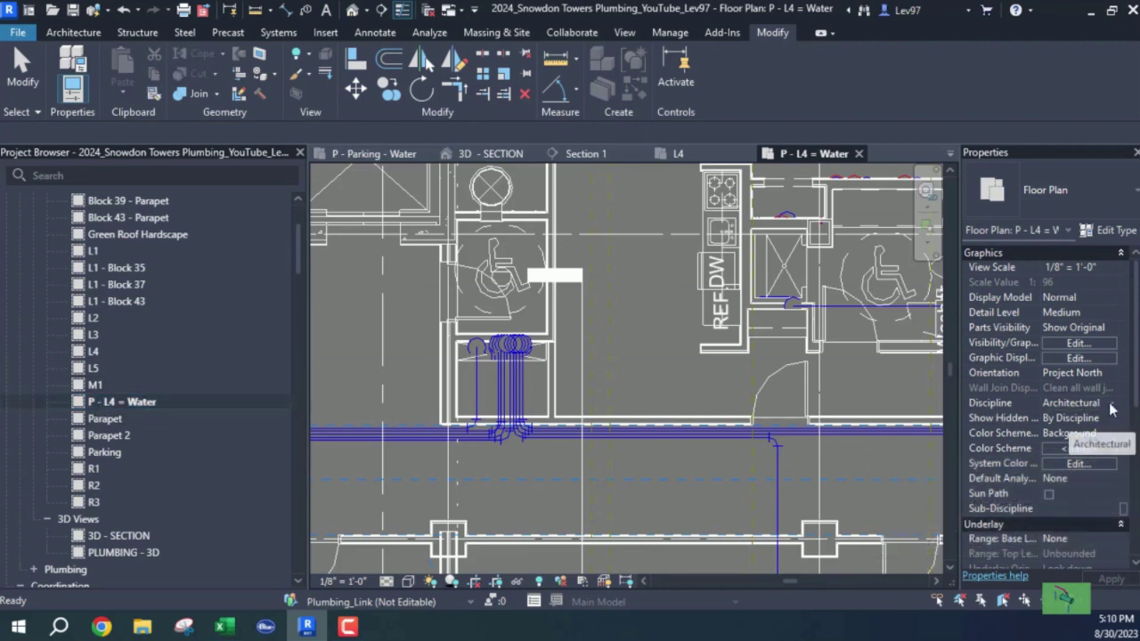
{"action": "left_click", "coordinate": [1112, 408]}
{"action": "left_click", "coordinate": [1076, 465]}
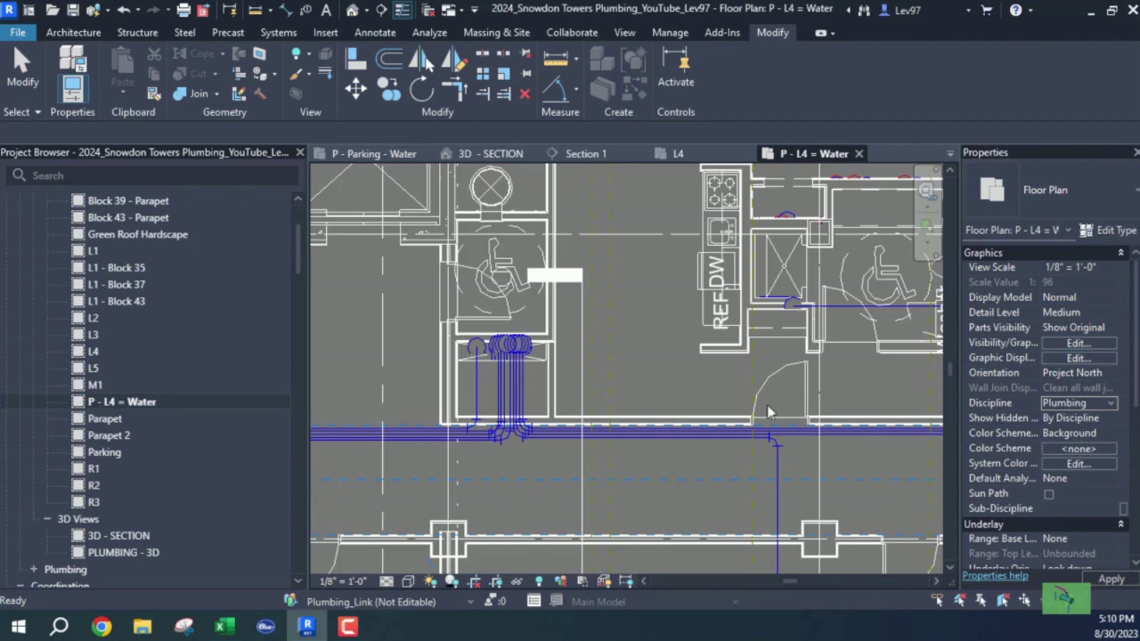
{"action": "left_click", "coordinate": [1066, 508]}
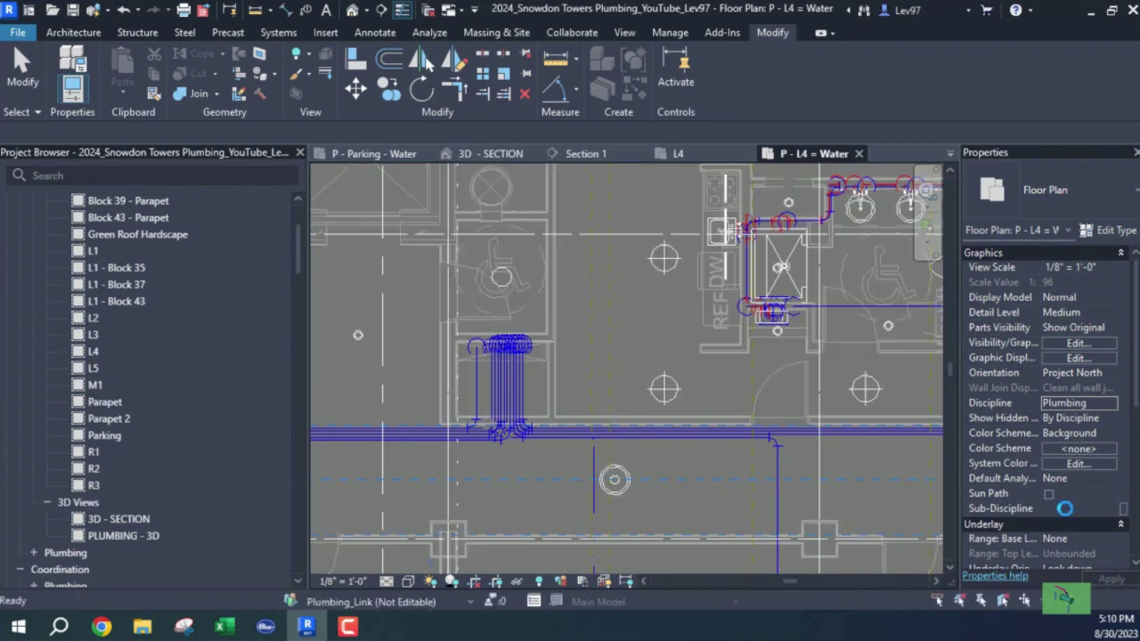
{"action": "left_click", "coordinate": [1113, 509]}
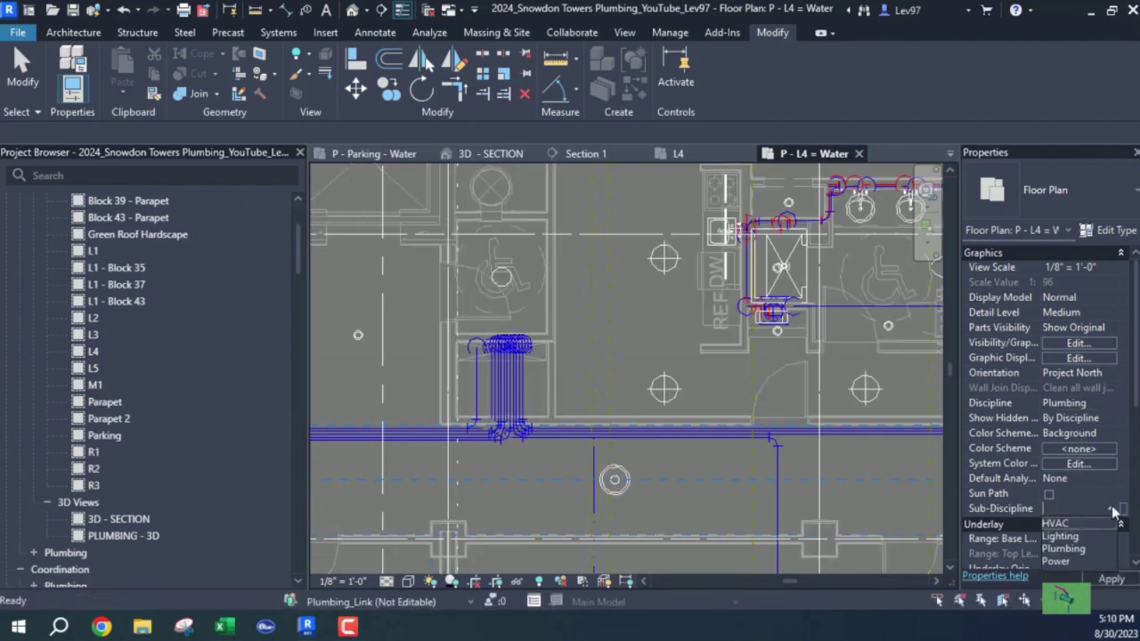
{"action": "left_click", "coordinate": [1076, 551]}
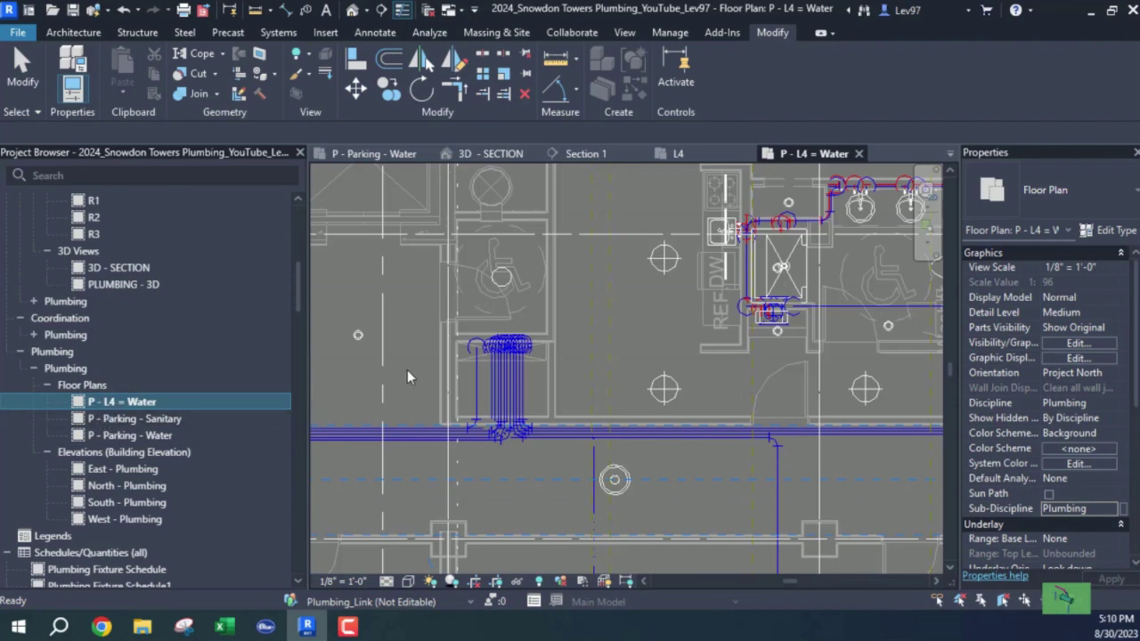
Step: Open the link display settings of Snowdon Towers Sample Plumbing.rvt for the P - L4 = Water plan
{"action": "scroll", "coordinate": [409, 371], "scroll_direction": "down", "scroll_amount": 5}
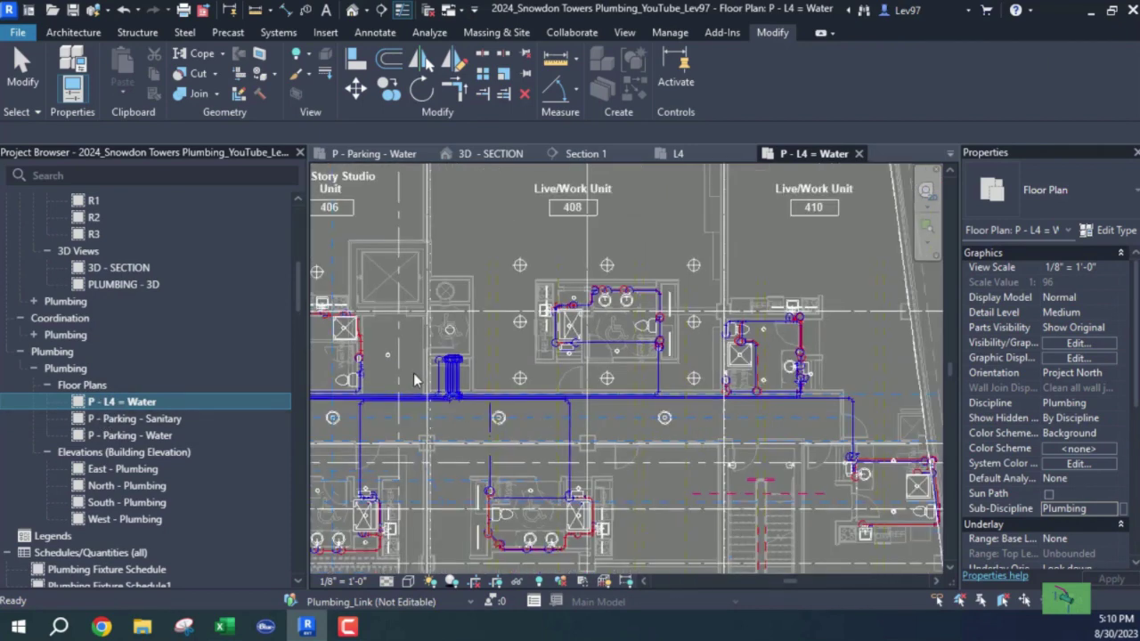
{"action": "middle_click_drag", "start_coordinate": [542, 376], "coordinate": [695, 362]}
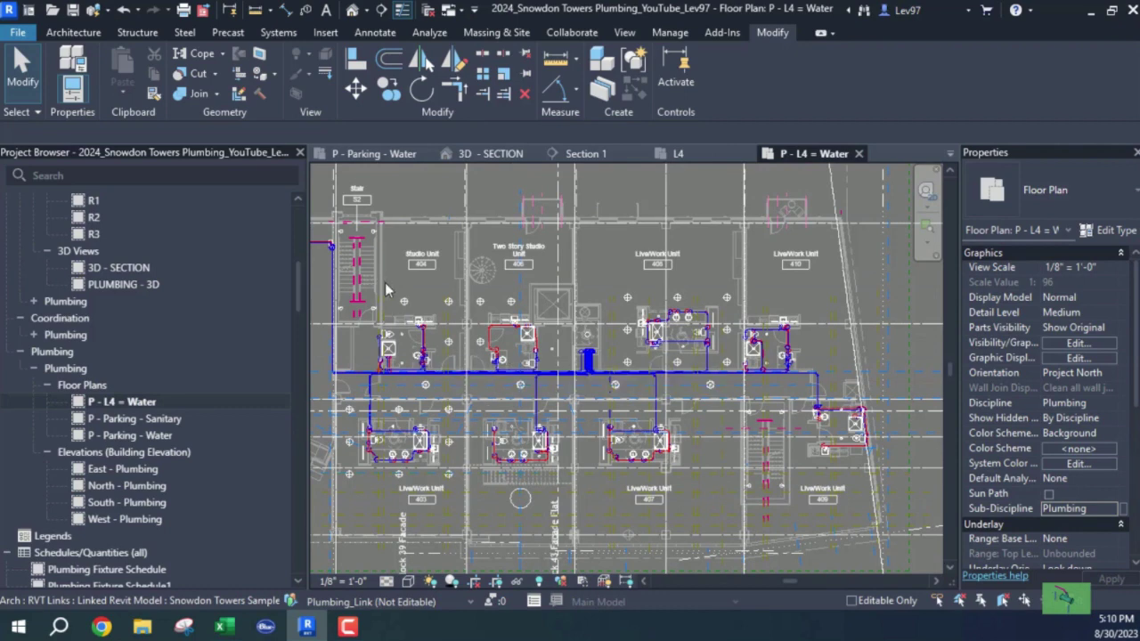
{"action": "key", "text": "v"}
{"action": "key", "text": "g"}
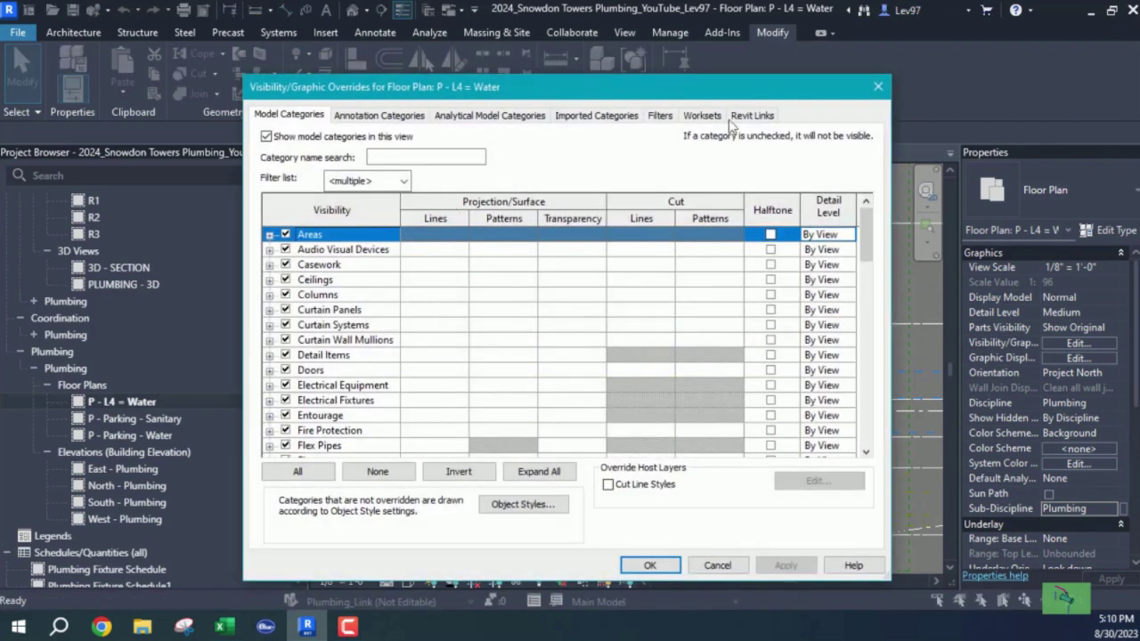
{"action": "left_click", "coordinate": [758, 115]}
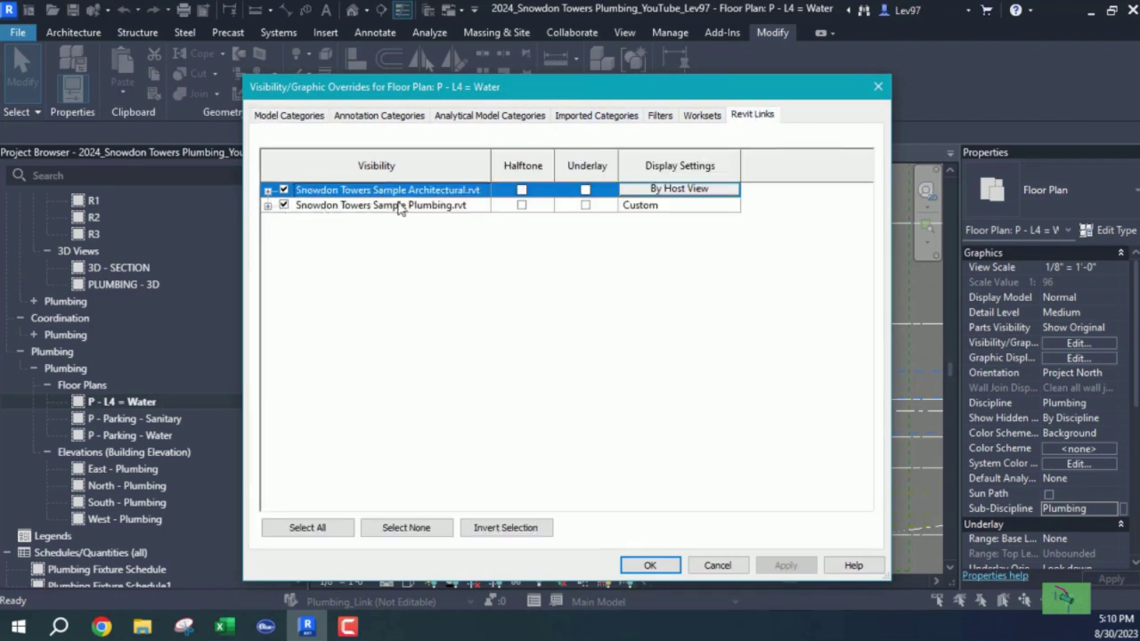
{"action": "left_click", "coordinate": [671, 208]}
{"action": "left_click", "coordinate": [668, 208]}
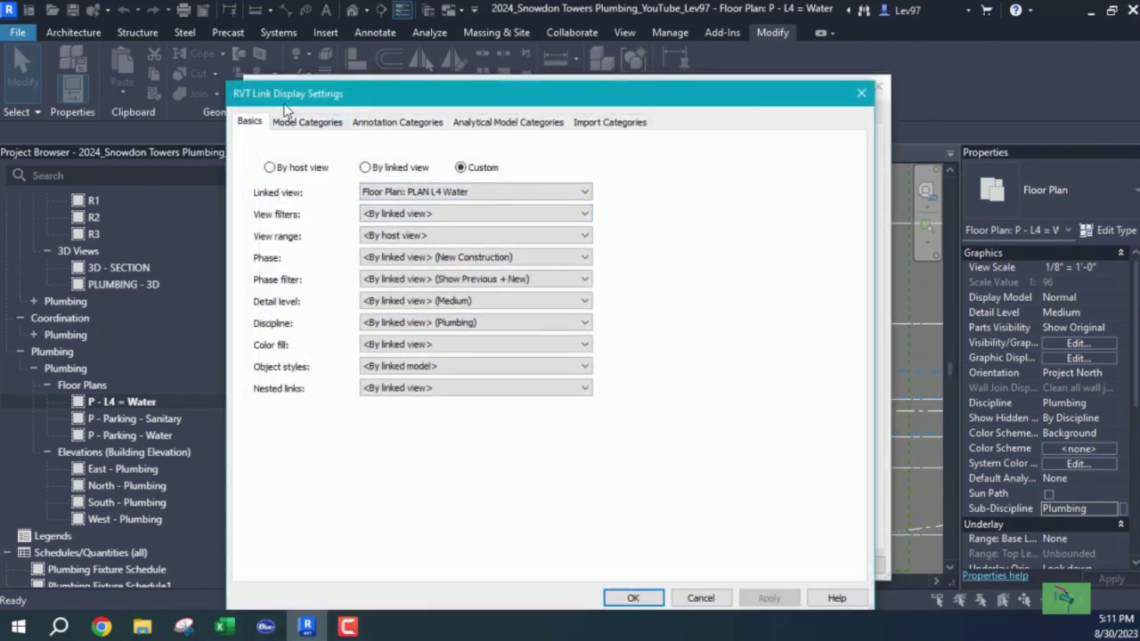
Step: Switch the plumbing link to display by linked view, return it to Custom, and set its view range to By host view
{"action": "left_click", "coordinate": [365, 168]}
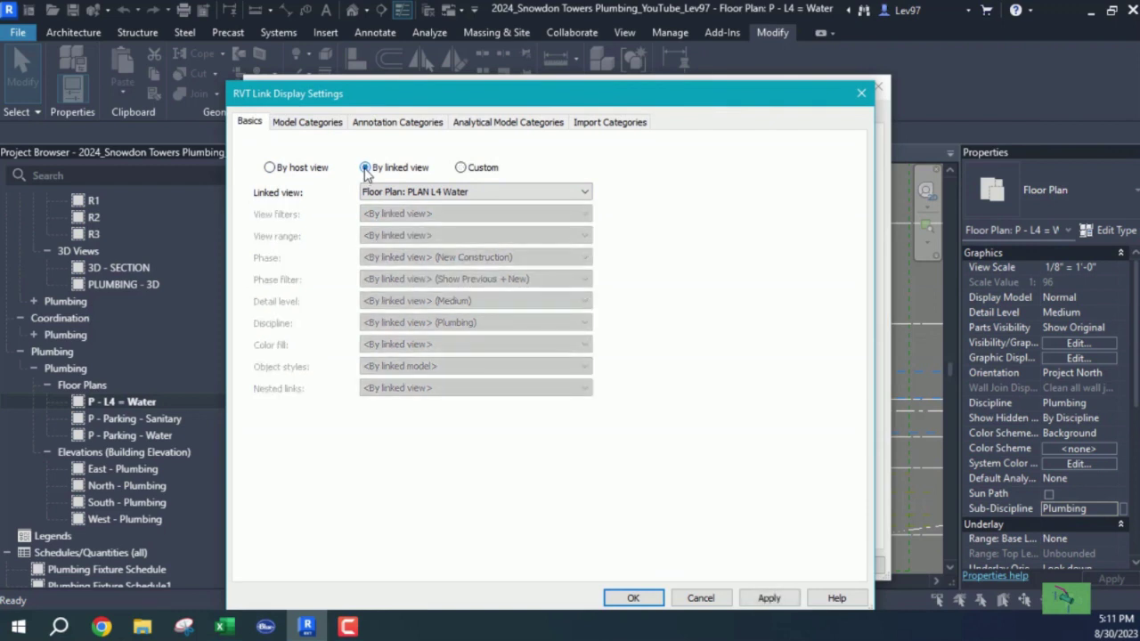
{"action": "left_click", "coordinate": [461, 169]}
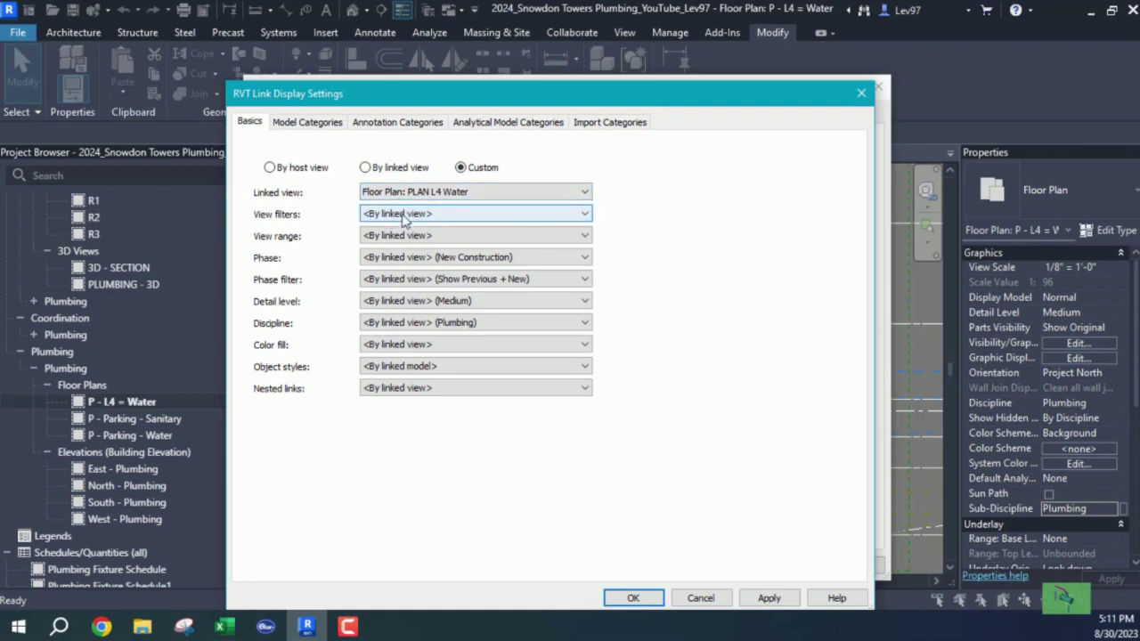
{"action": "left_click", "coordinate": [466, 236]}
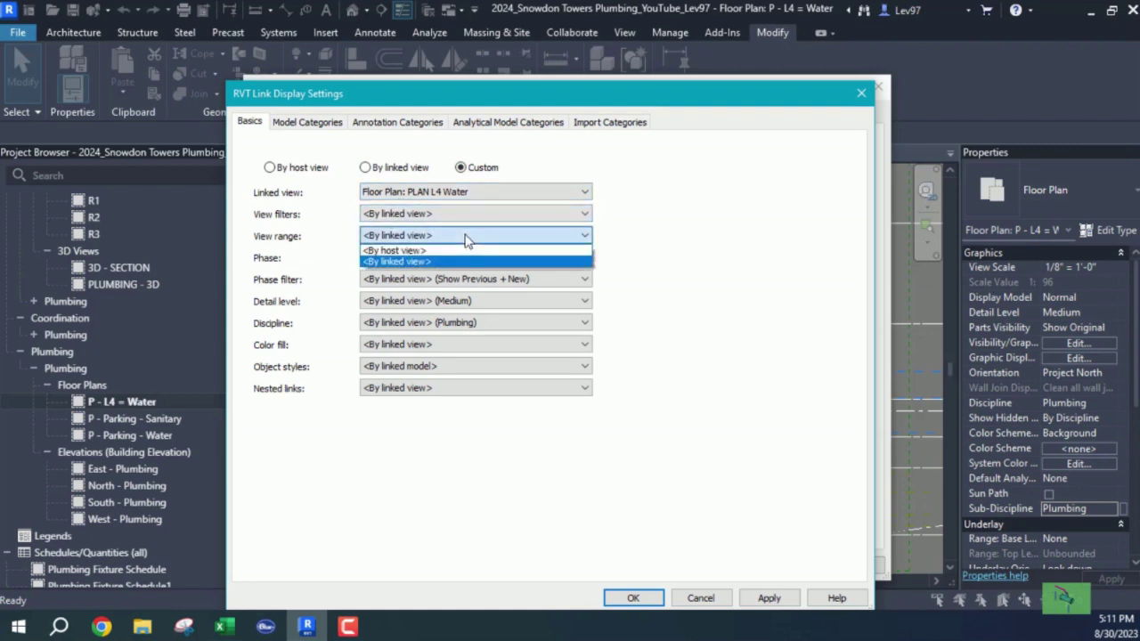
{"action": "left_click", "coordinate": [408, 252]}
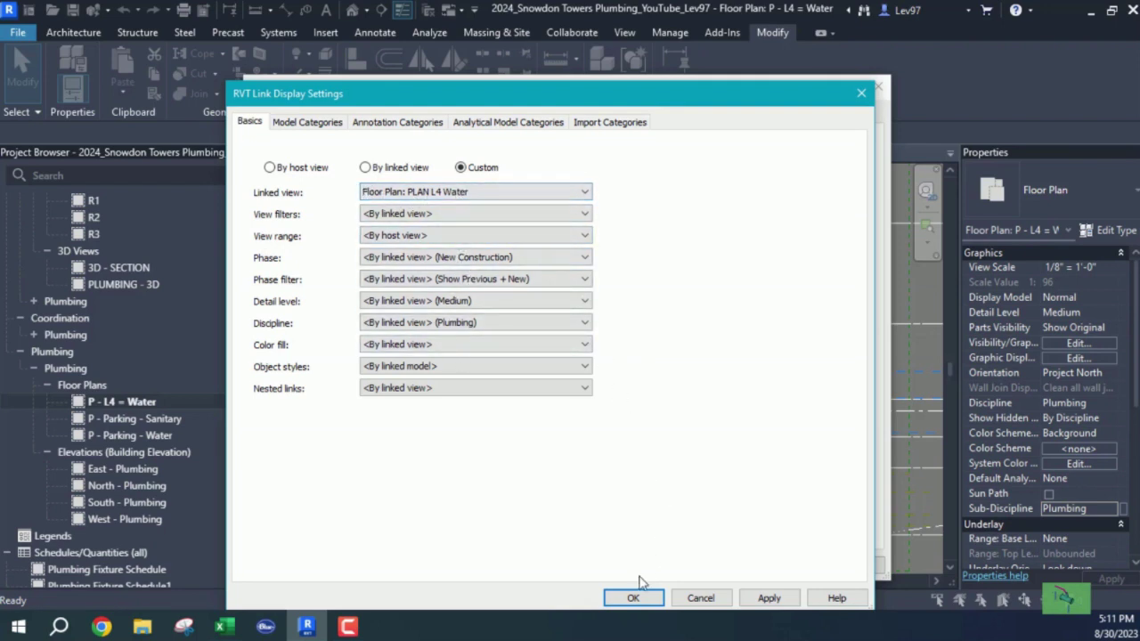
{"action": "left_click", "coordinate": [636, 602]}
{"action": "left_click", "coordinate": [650, 565]}
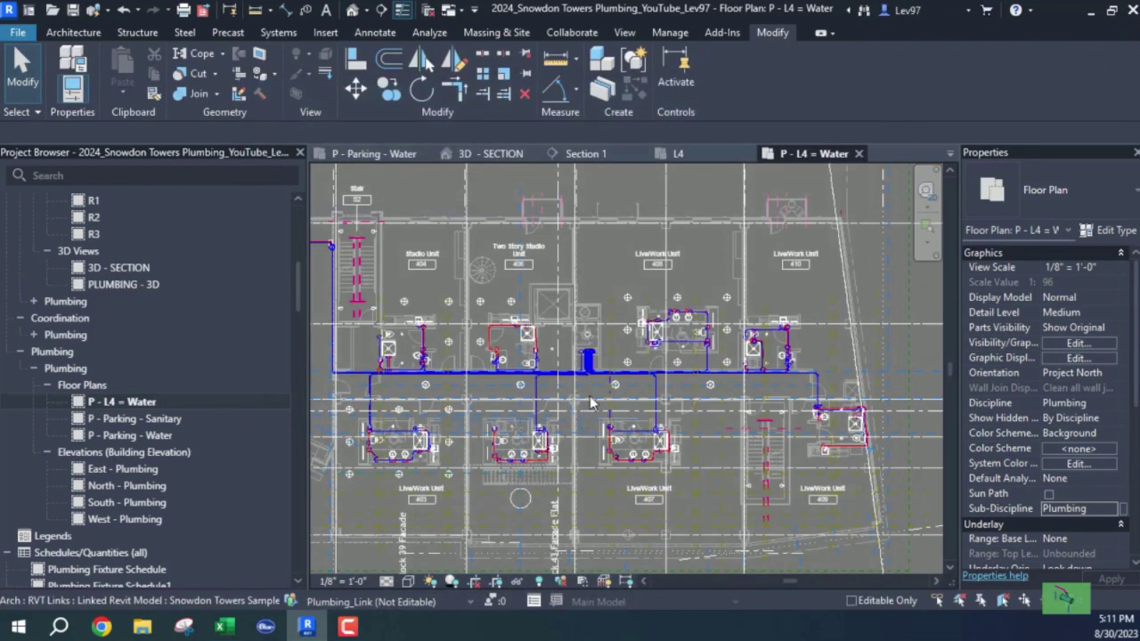
Step: Close the original L4 floor plan, keeping P - L4 = Water open
{"action": "scroll", "coordinate": [595, 401], "scroll_direction": "down", "scroll_amount": 3}
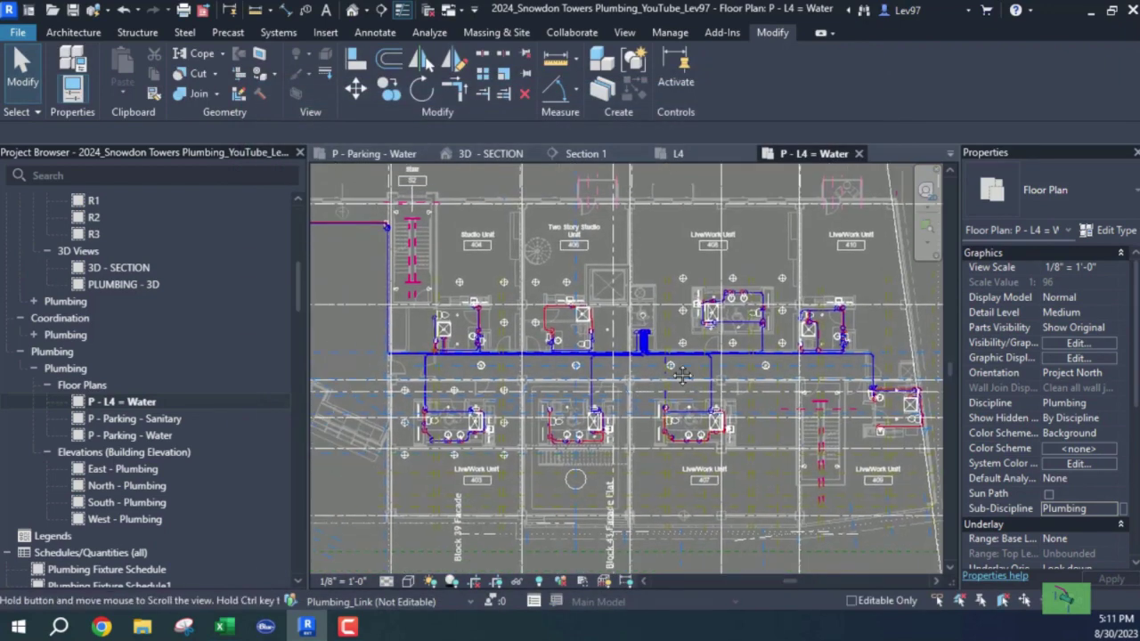
{"action": "scroll", "coordinate": [672, 390], "scroll_direction": "down", "scroll_amount": 1}
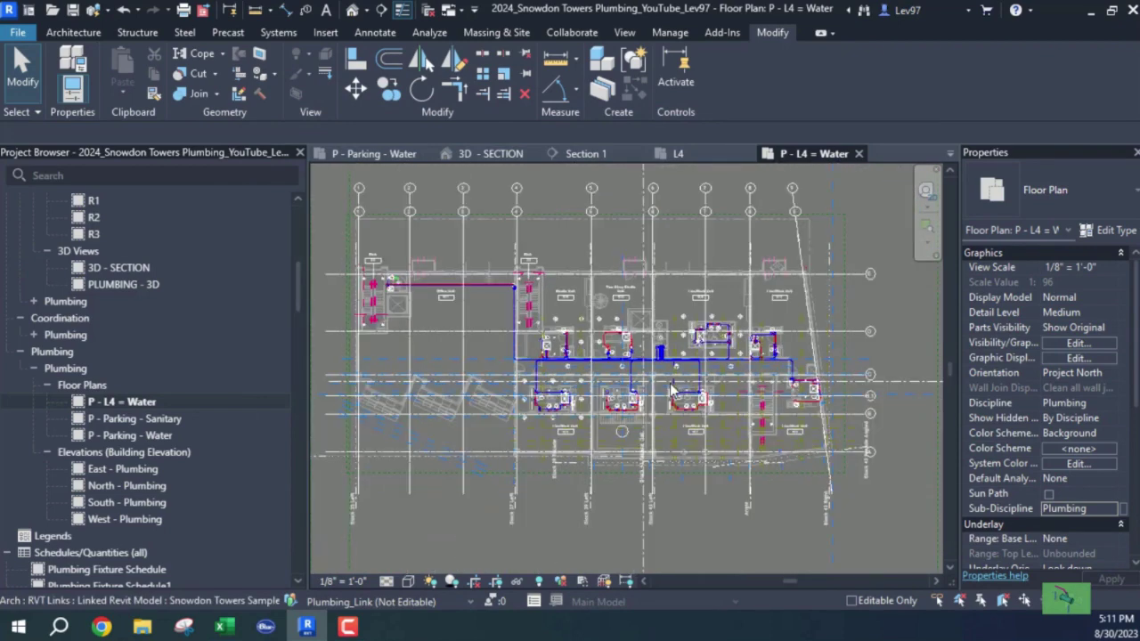
{"action": "left_click", "coordinate": [748, 155]}
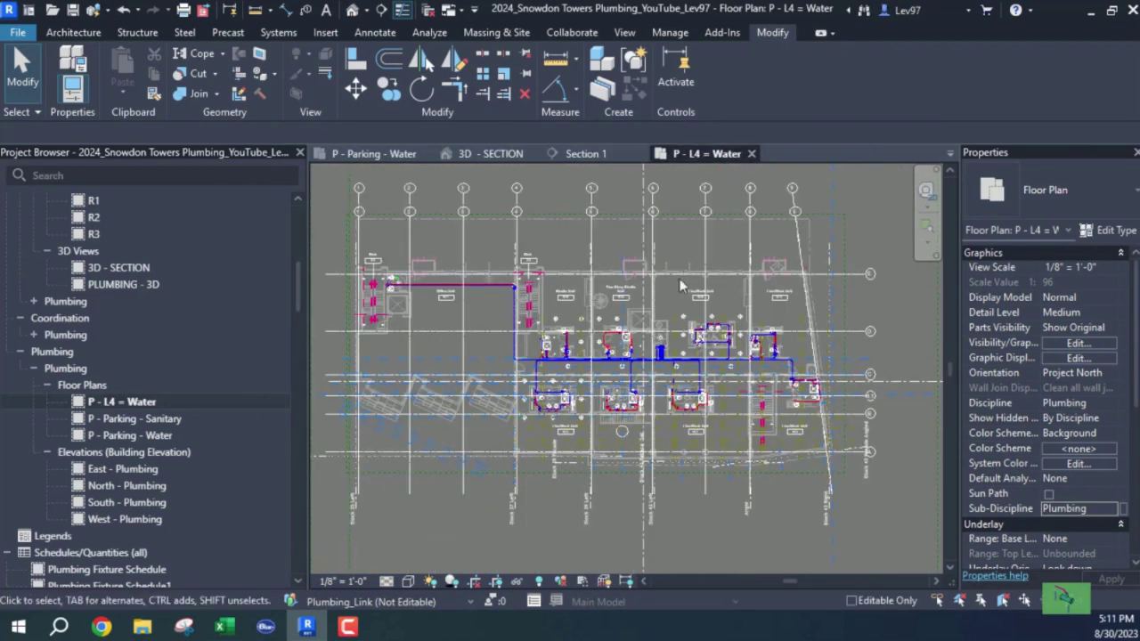
Step: Set the Snowdon Towers Sample Plumbing.rvt link to display by linked view in the P - L4 = Water plan
{"action": "key", "text": "v"}
{"action": "key", "text": "v"}
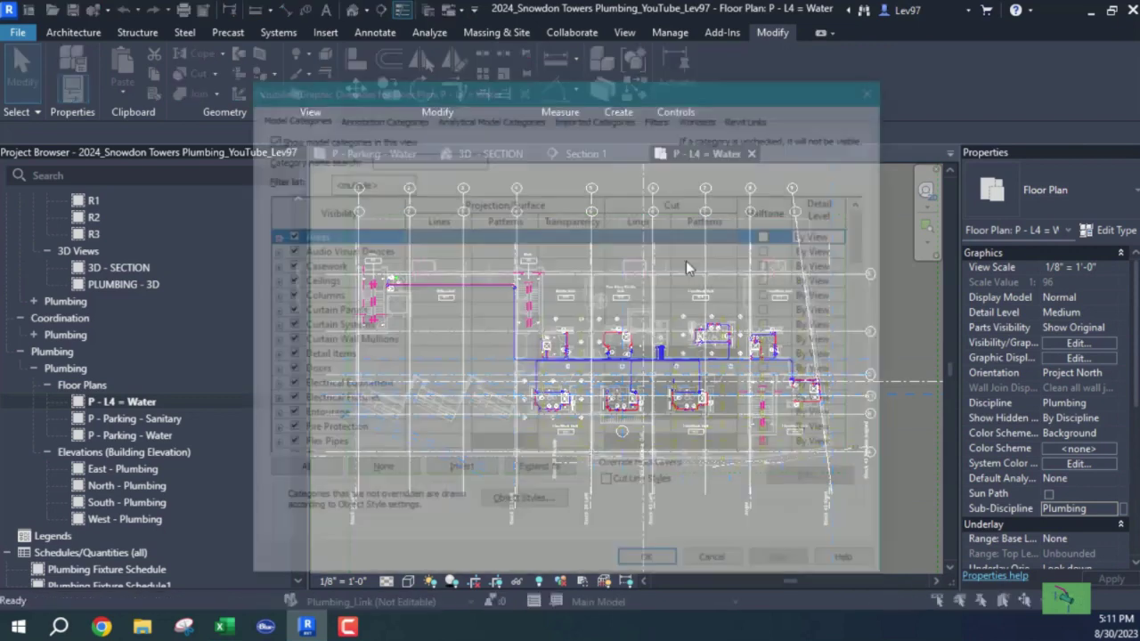
{"action": "left_click", "coordinate": [753, 115]}
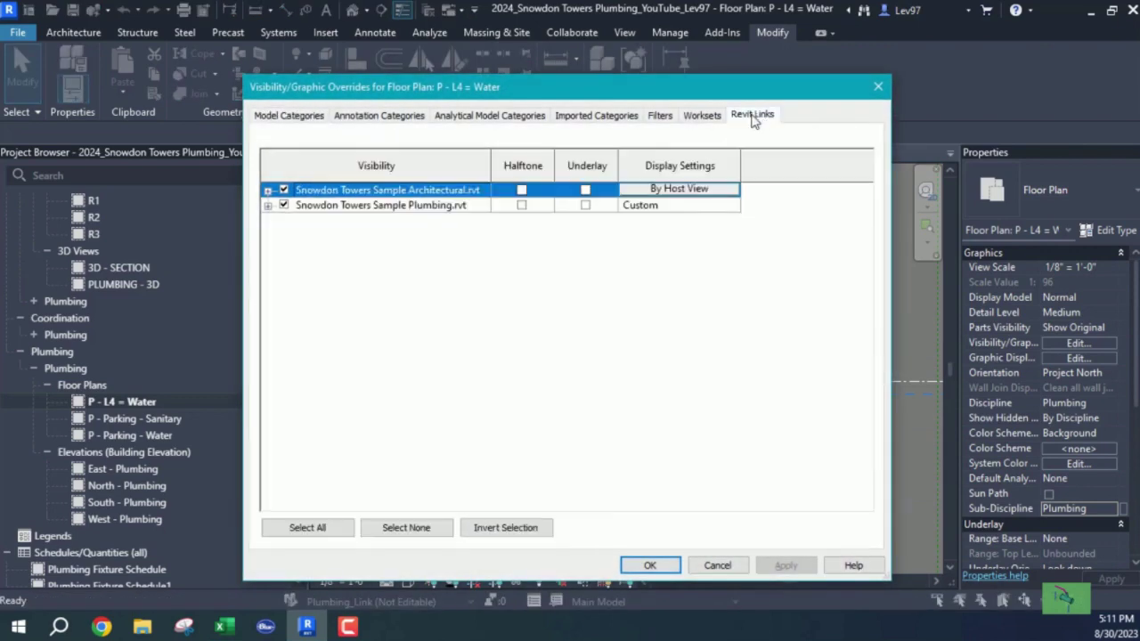
{"action": "left_click", "coordinate": [663, 208]}
{"action": "left_click", "coordinate": [684, 205]}
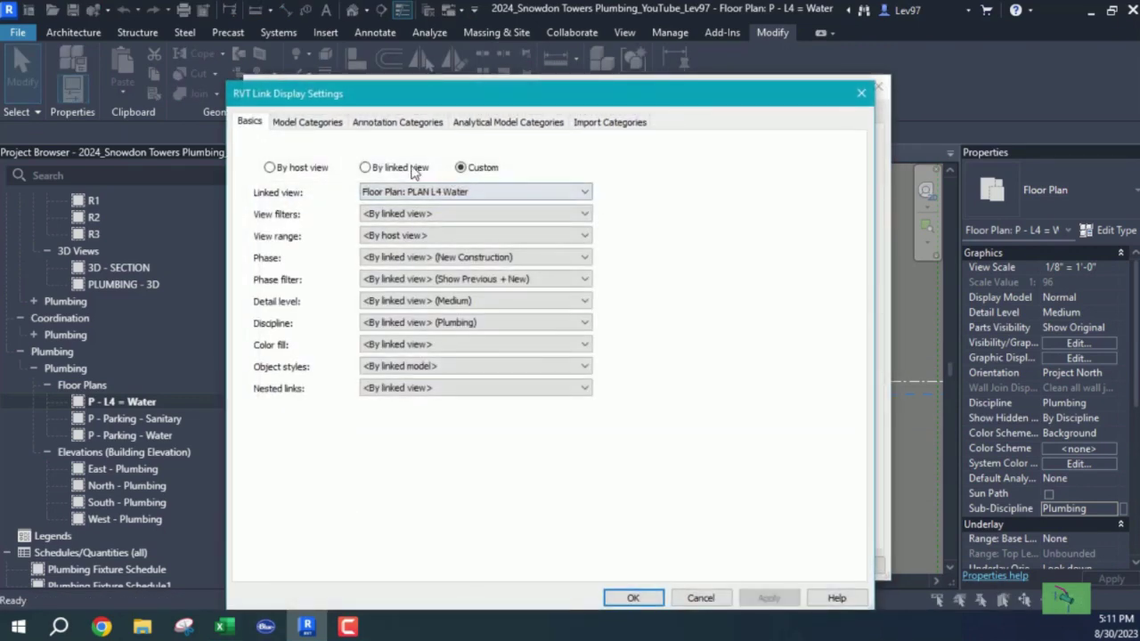
{"action": "left_click", "coordinate": [365, 168]}
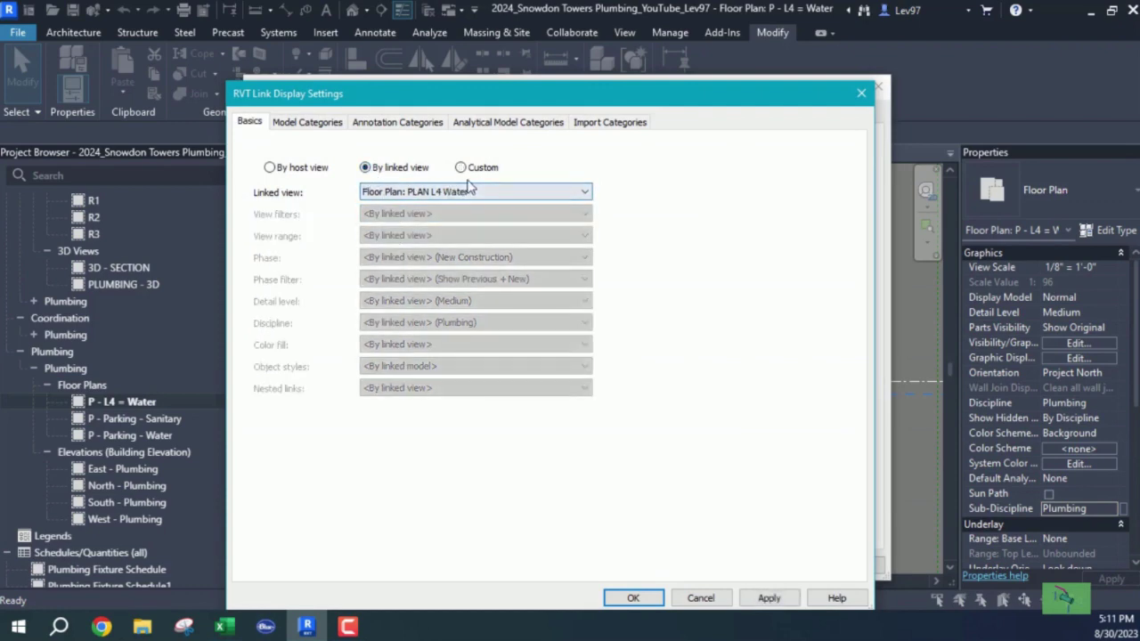
{"action": "left_click", "coordinate": [633, 598]}
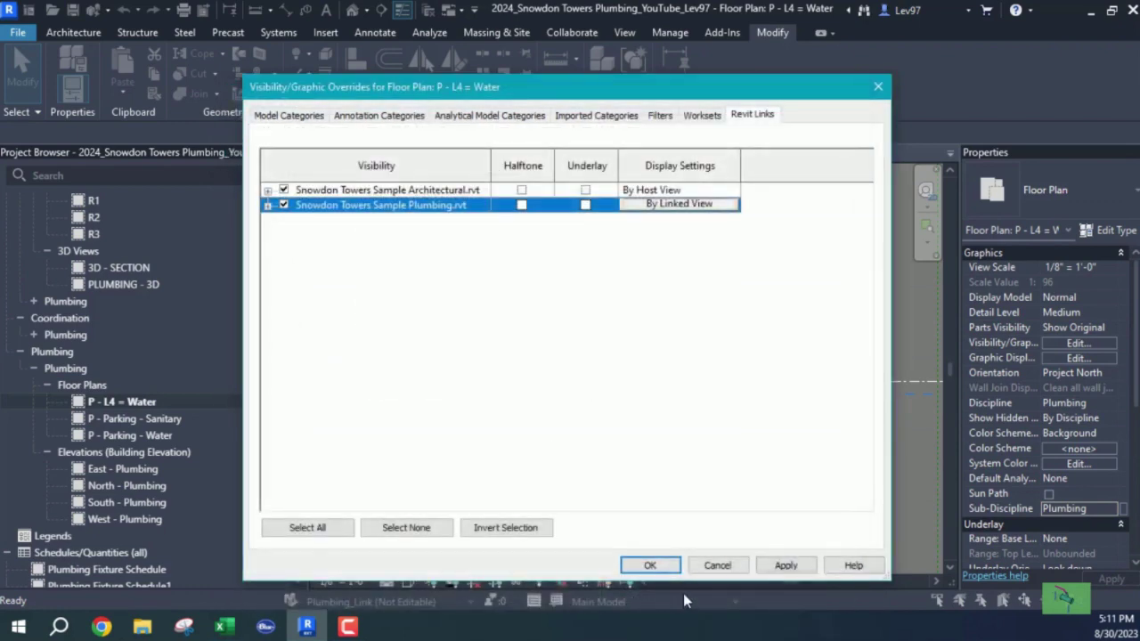
{"action": "left_click", "coordinate": [650, 566]}
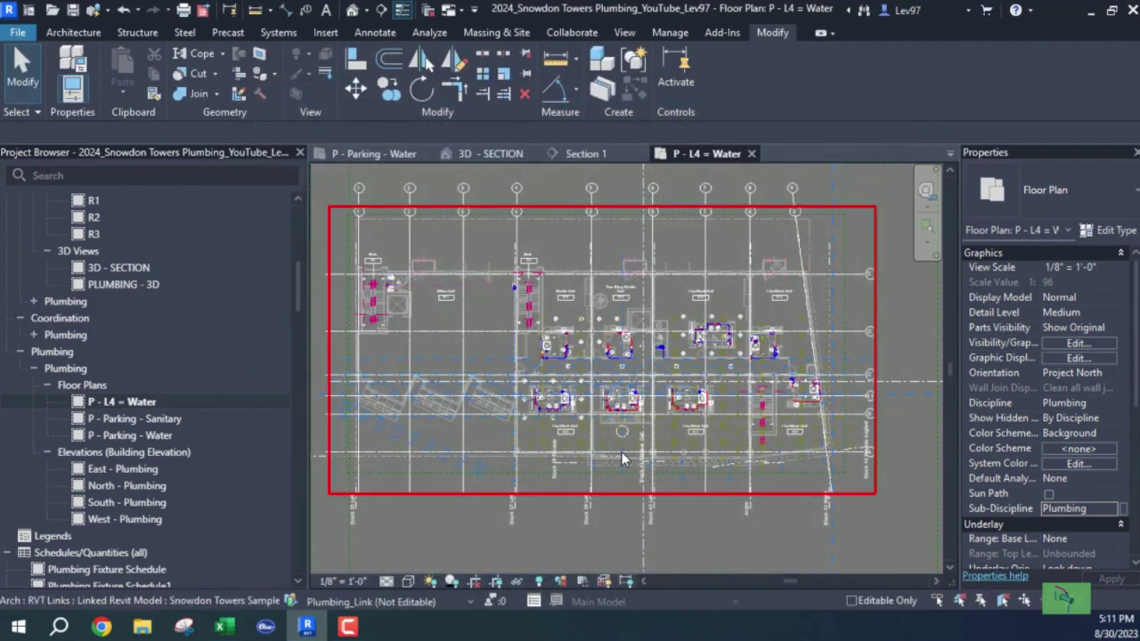
Step: Set the plumbing link's display to Custom in the P - L4 = Water plan, with its view range By host view
{"action": "key", "text": "v"}
{"action": "key", "text": "g"}
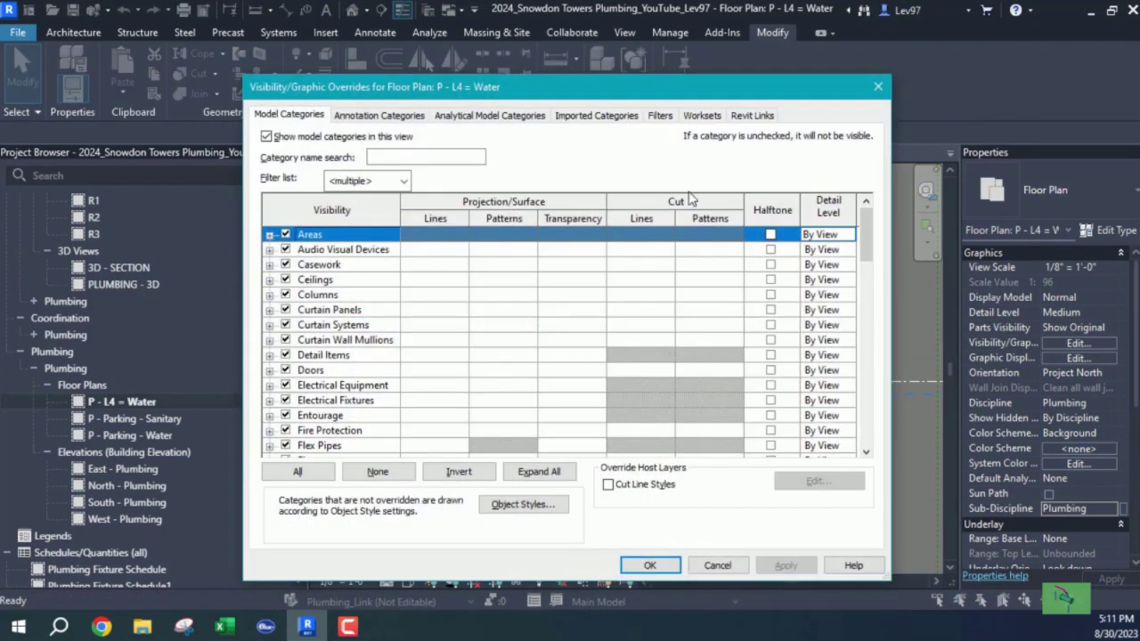
{"action": "left_click", "coordinate": [750, 116]}
{"action": "left_click", "coordinate": [664, 205]}
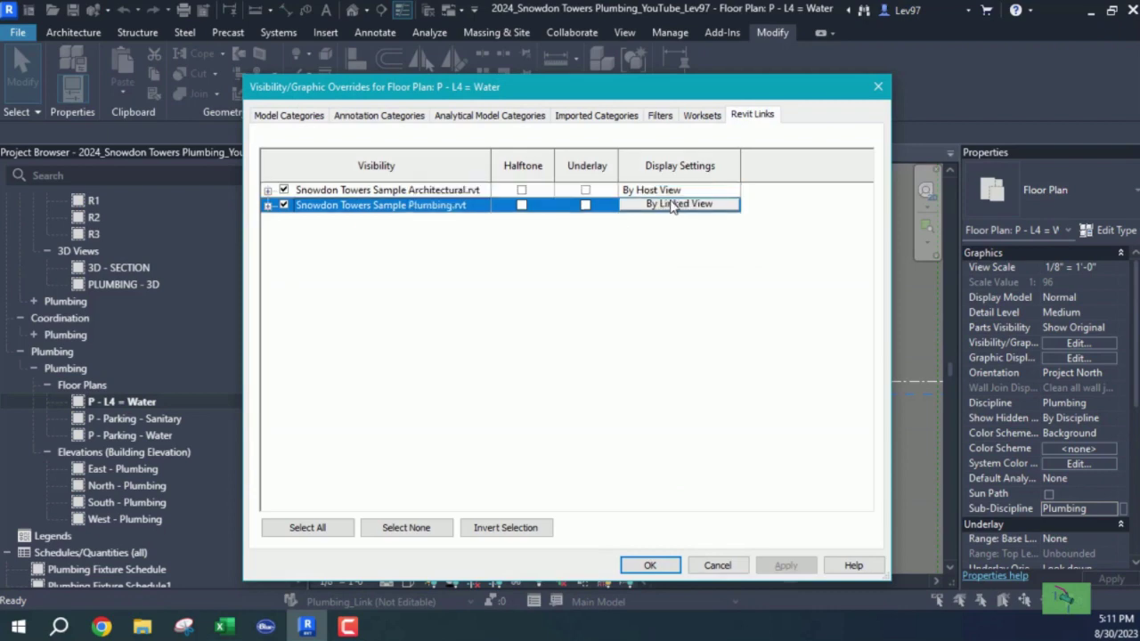
{"action": "left_click", "coordinate": [671, 209]}
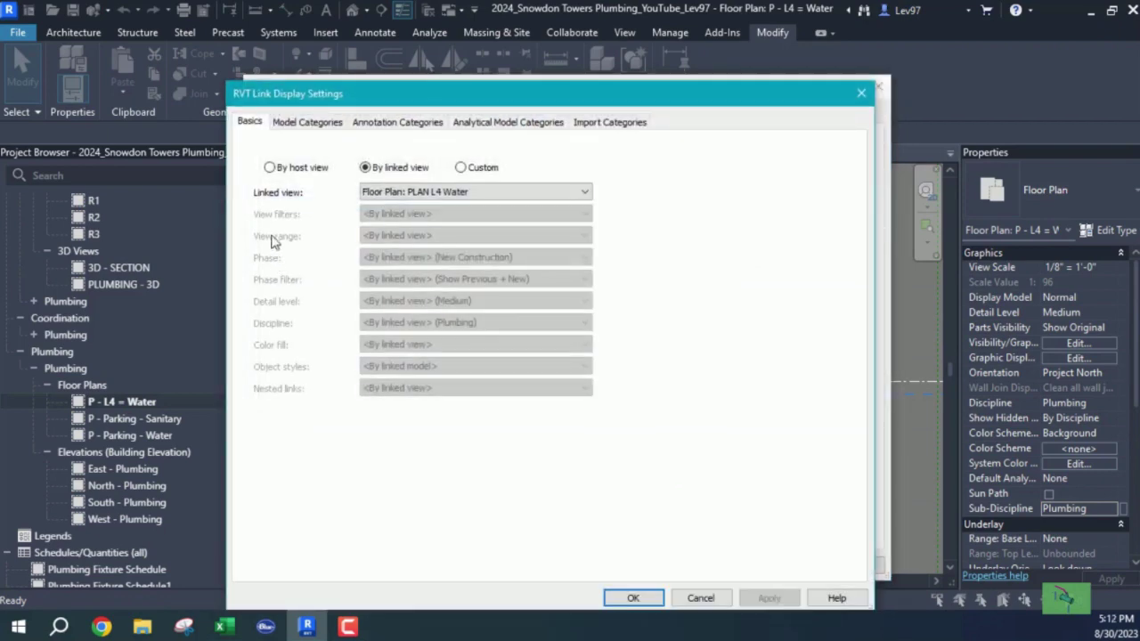
{"action": "left_click", "coordinate": [460, 168]}
{"action": "left_click", "coordinate": [440, 235]}
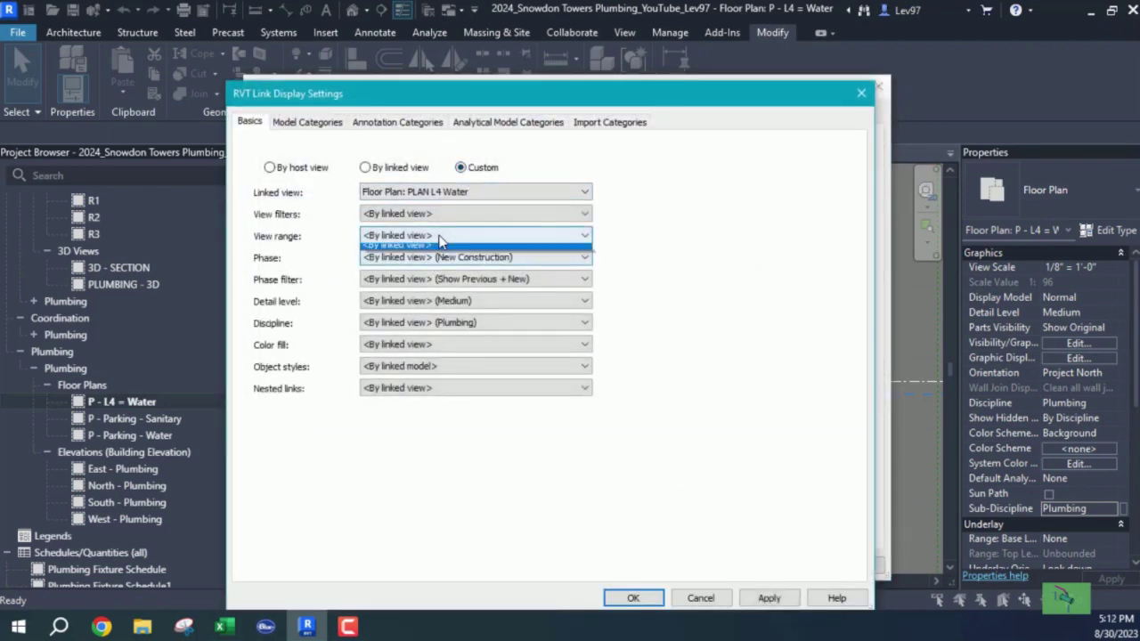
{"action": "left_click", "coordinate": [394, 250]}
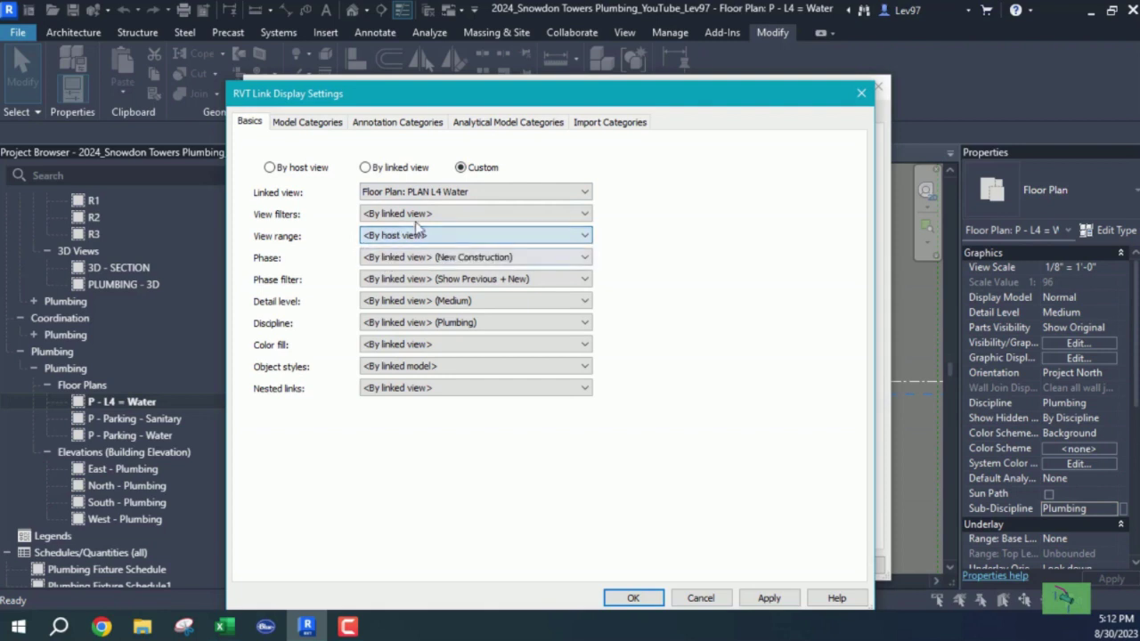
{"action": "left_click", "coordinate": [633, 599]}
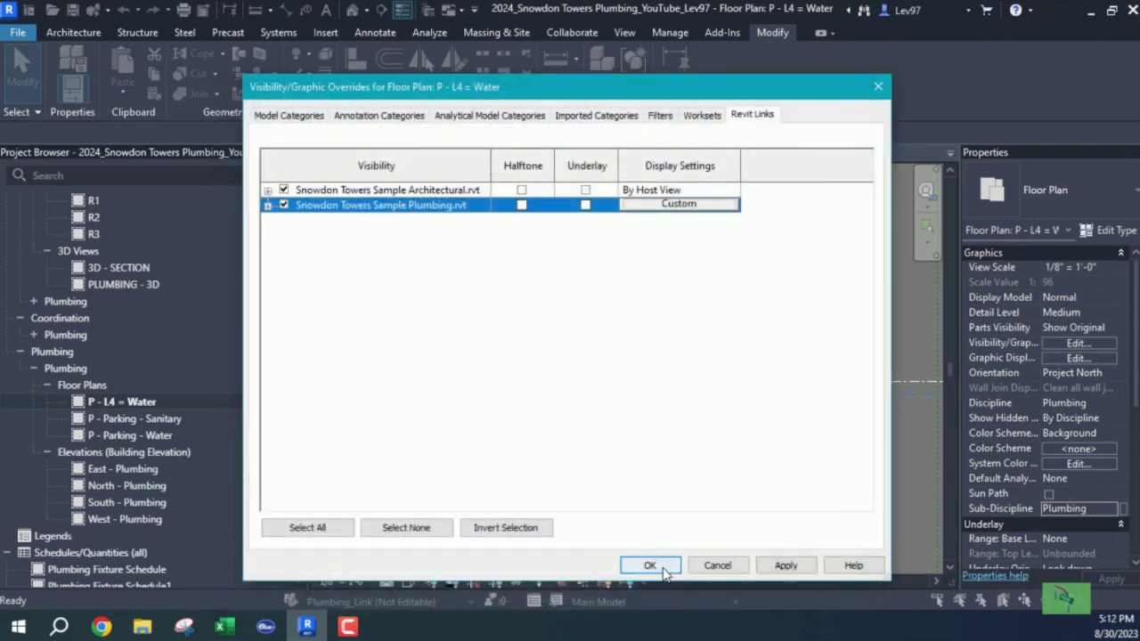
{"action": "left_click", "coordinate": [661, 568]}
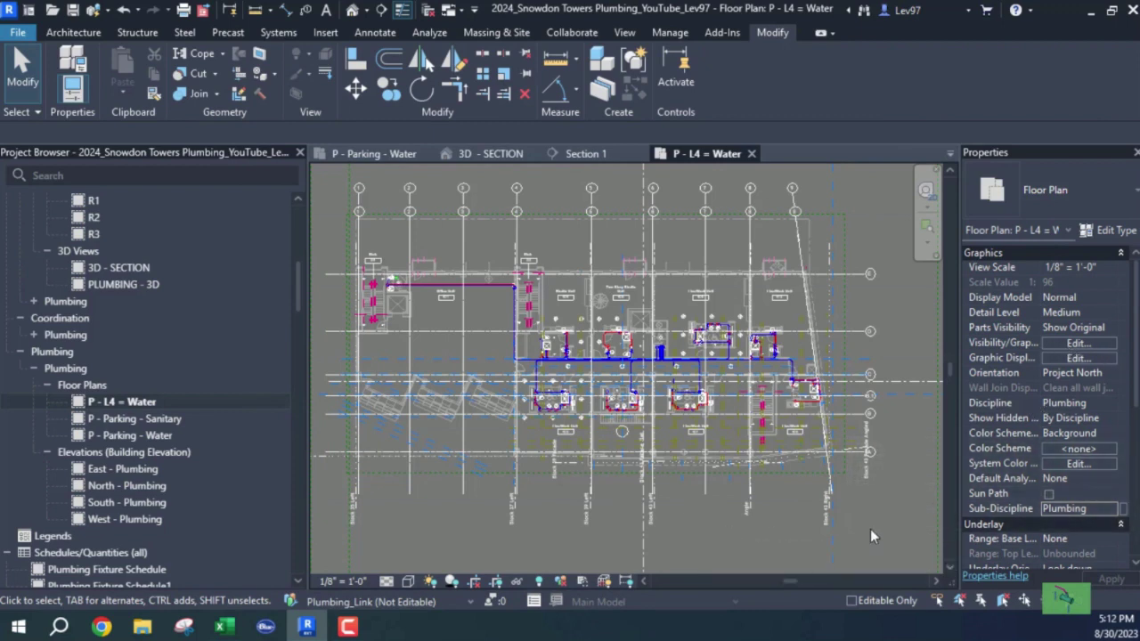
Step: Set the P - L4 = Water view range to a view depth offset of 0 and a top offset of 11 feet
{"action": "scroll", "coordinate": [1039, 458], "scroll_direction": "down", "scroll_amount": 1}
{"action": "scroll", "coordinate": [1036, 454], "scroll_direction": "down", "scroll_amount": 4}
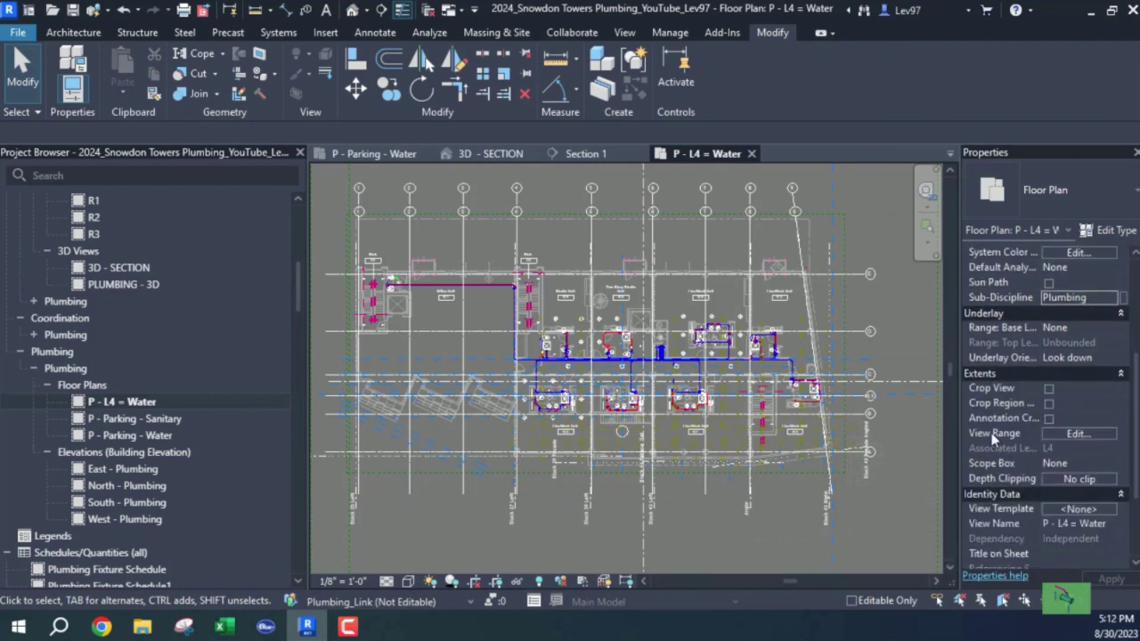
{"action": "left_click", "coordinate": [1085, 432]}
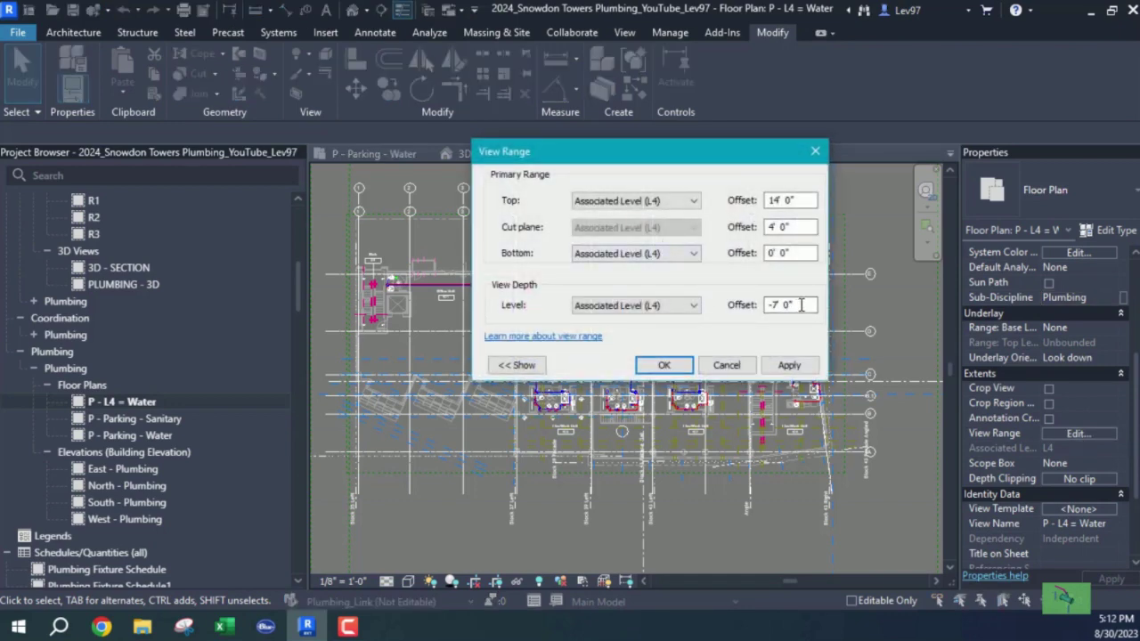
{"action": "left_click_drag", "start_coordinate": [801, 304], "coordinate": [732, 305]}
{"action": "type", "text": "0"}
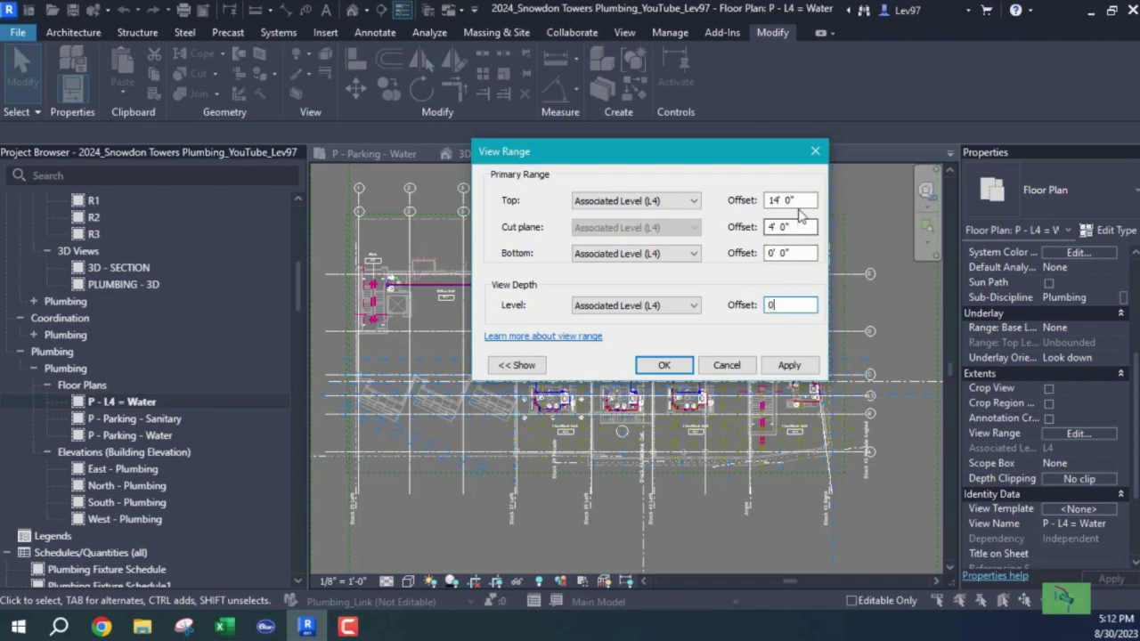
{"action": "left_click_drag", "start_coordinate": [800, 201], "coordinate": [693, 205]}
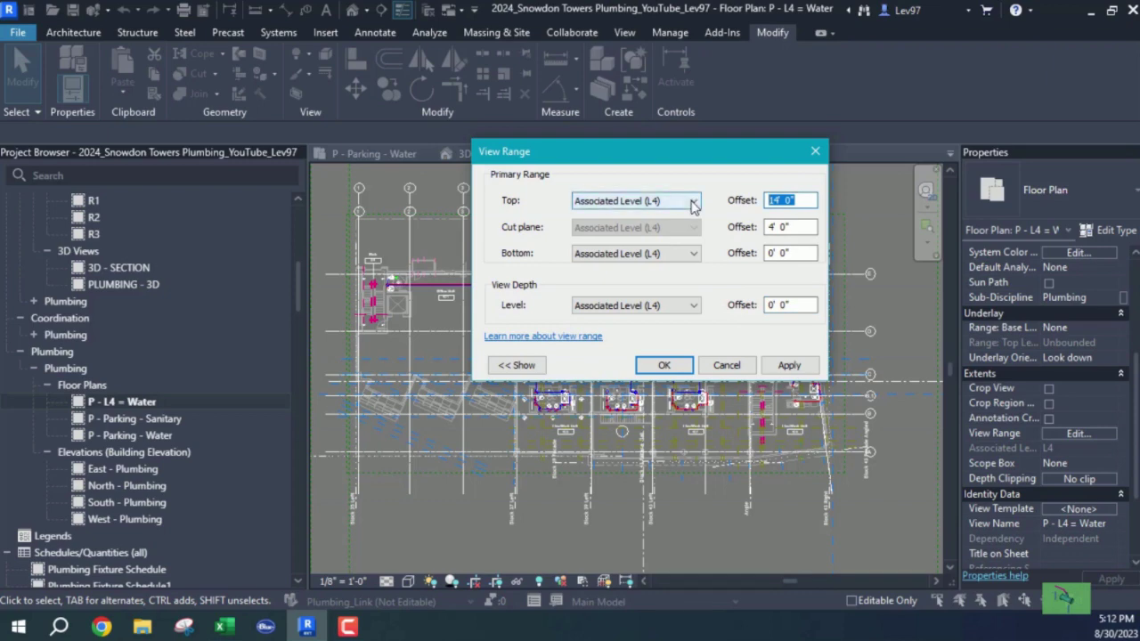
{"action": "type", "text": "12"}
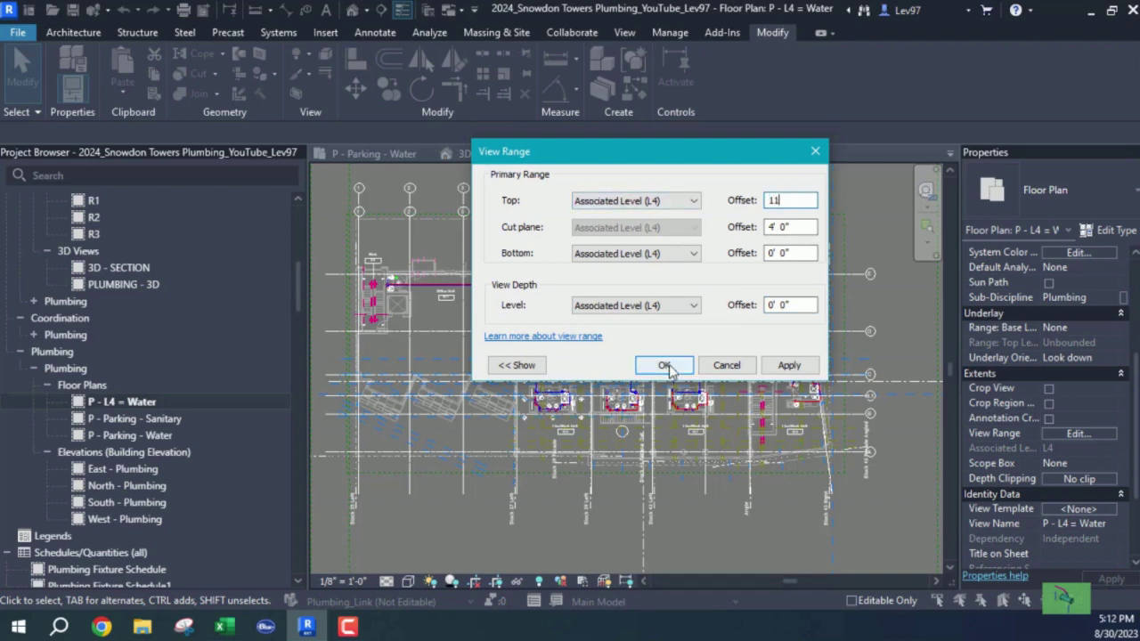
{"action": "left_click", "coordinate": [666, 366]}
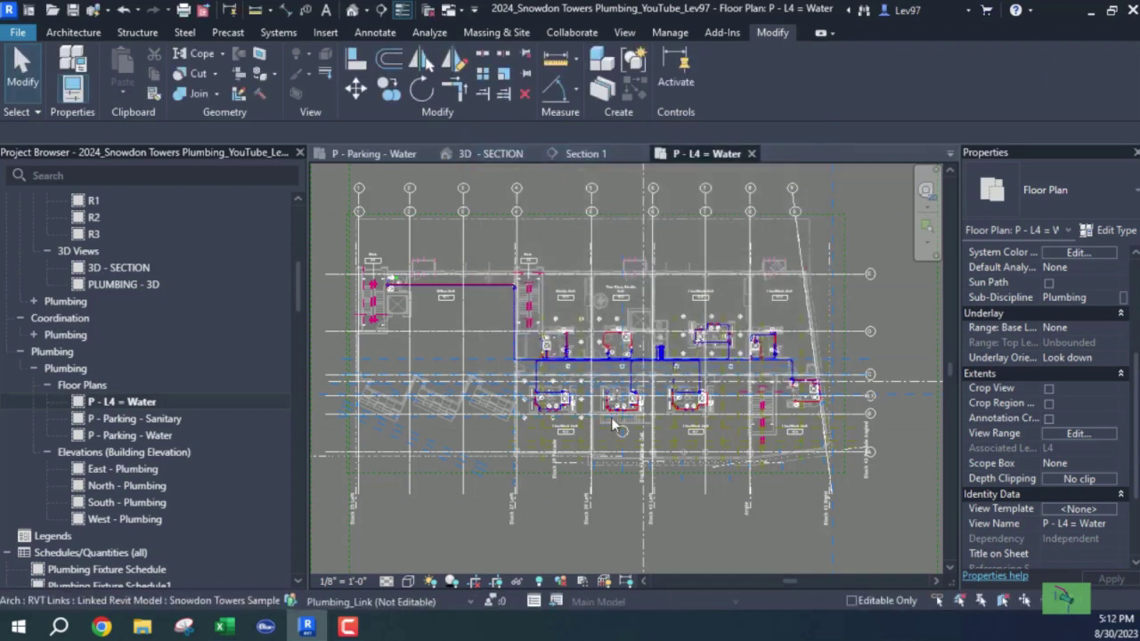
Step: Examine the cold water riser group in the L4 water plan and the upper levels in Section 1
{"action": "scroll", "coordinate": [668, 352], "scroll_direction": "up", "scroll_amount": 8}
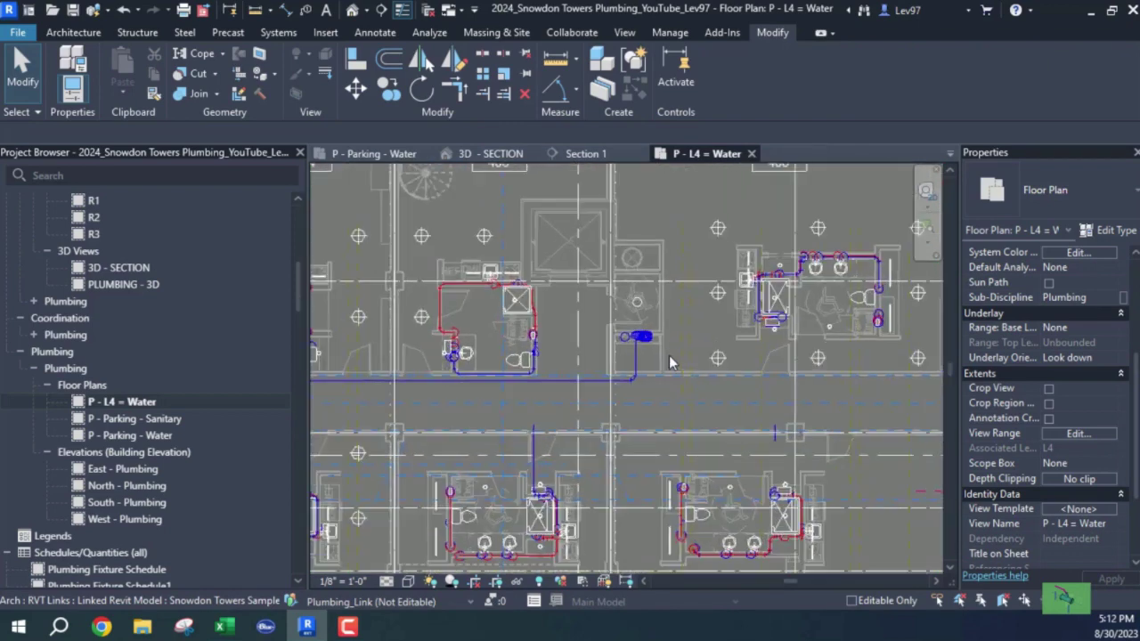
{"action": "scroll", "coordinate": [636, 362], "scroll_direction": "down", "scroll_amount": 2}
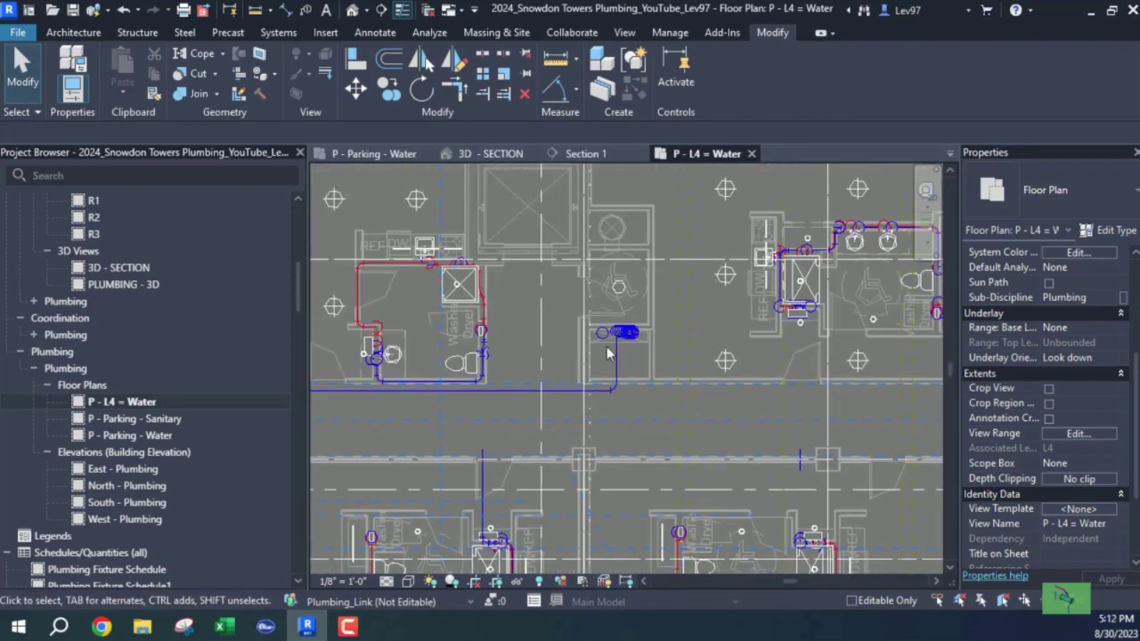
{"action": "left_click", "coordinate": [586, 155]}
{"action": "scroll", "coordinate": [531, 392], "scroll_direction": "down", "scroll_amount": 4}
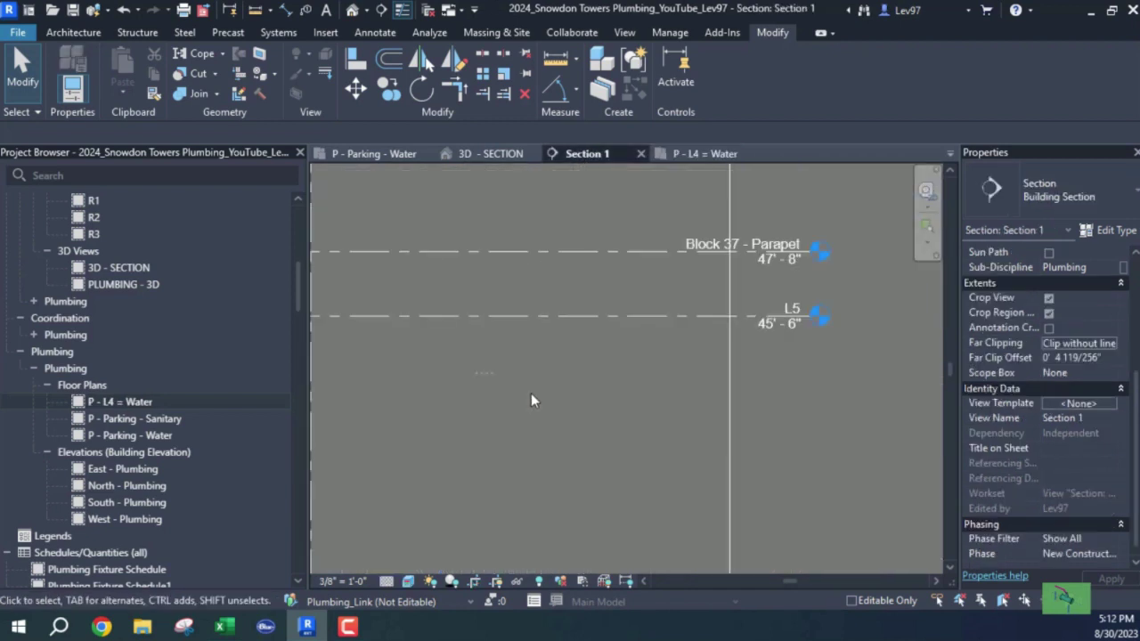
{"action": "scroll", "coordinate": [530, 398], "scroll_direction": "down", "scroll_amount": 4}
{"action": "middle_click_drag", "start_coordinate": [558, 468], "coordinate": [652, 380]}
Step: Examine the route of the cold water mains and their branches across the P - Parking - Water plan
{"action": "left_click", "coordinate": [362, 153]}
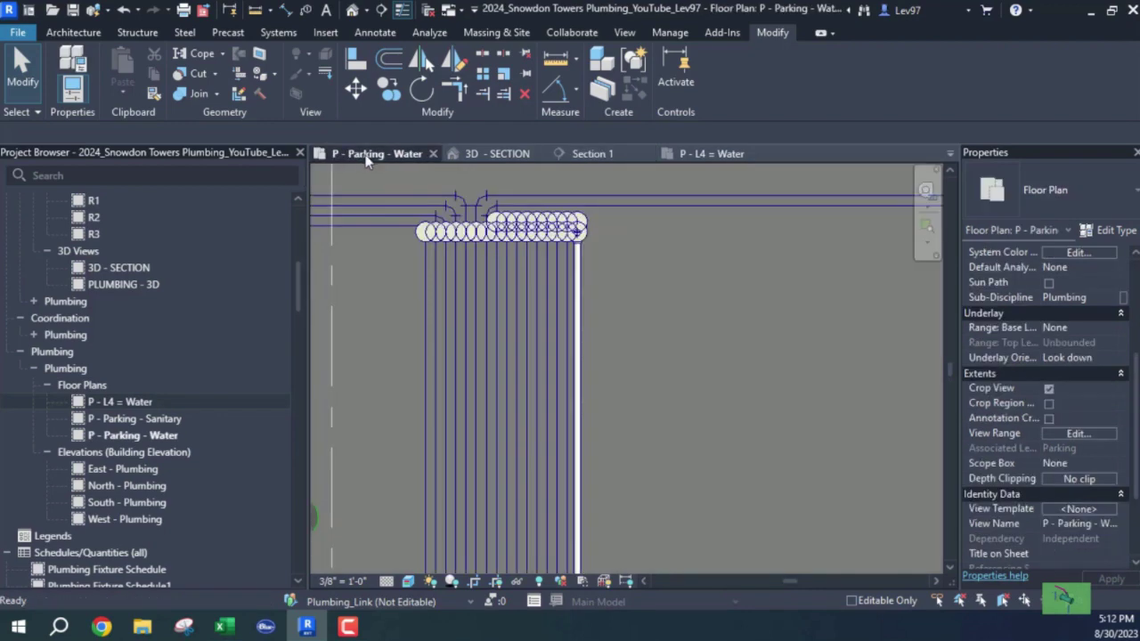
{"action": "scroll", "coordinate": [651, 388], "scroll_direction": "up", "scroll_amount": 3}
{"action": "scroll", "coordinate": [660, 390], "scroll_direction": "down", "scroll_amount": 4}
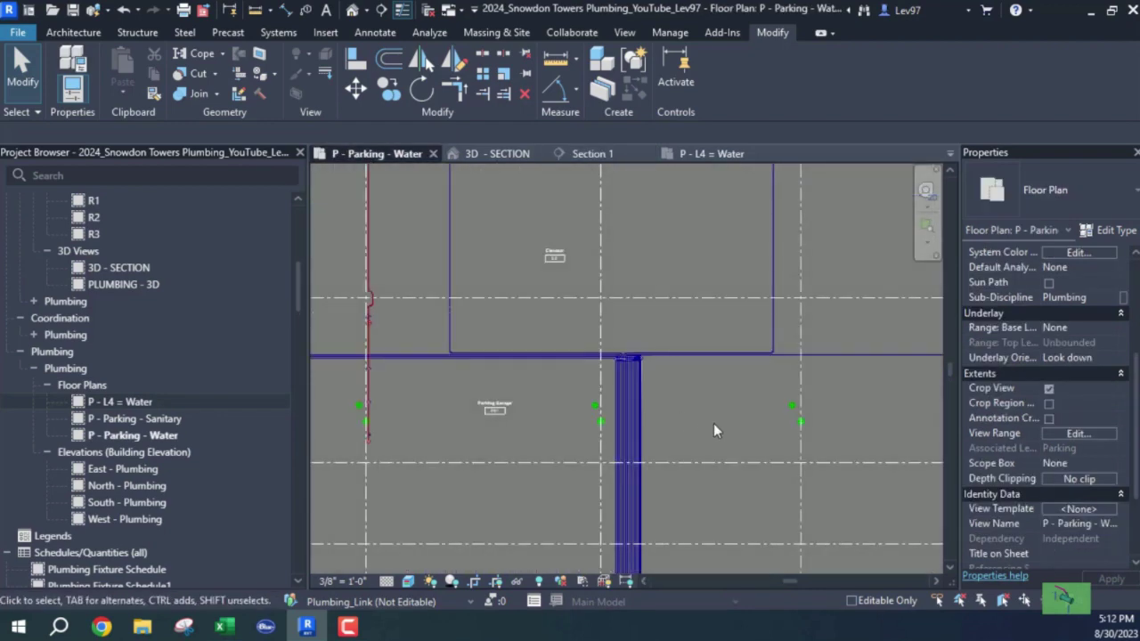
{"action": "scroll", "coordinate": [675, 426], "scroll_direction": "down", "scroll_amount": 5}
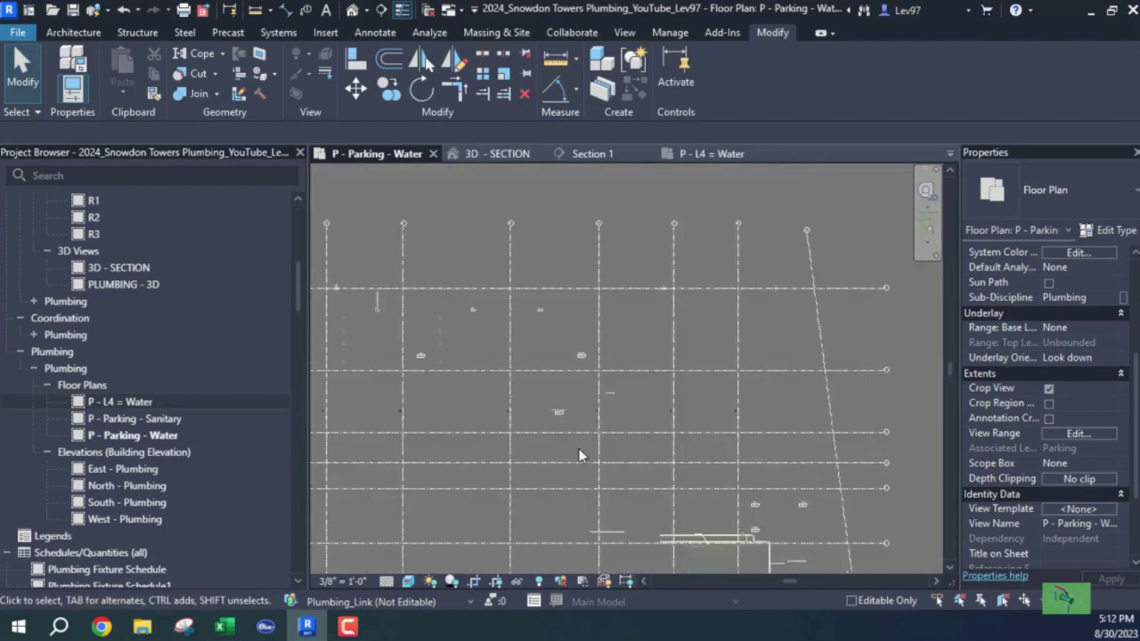
{"action": "middle_click_drag", "start_coordinate": [598, 387], "coordinate": [570, 349]}
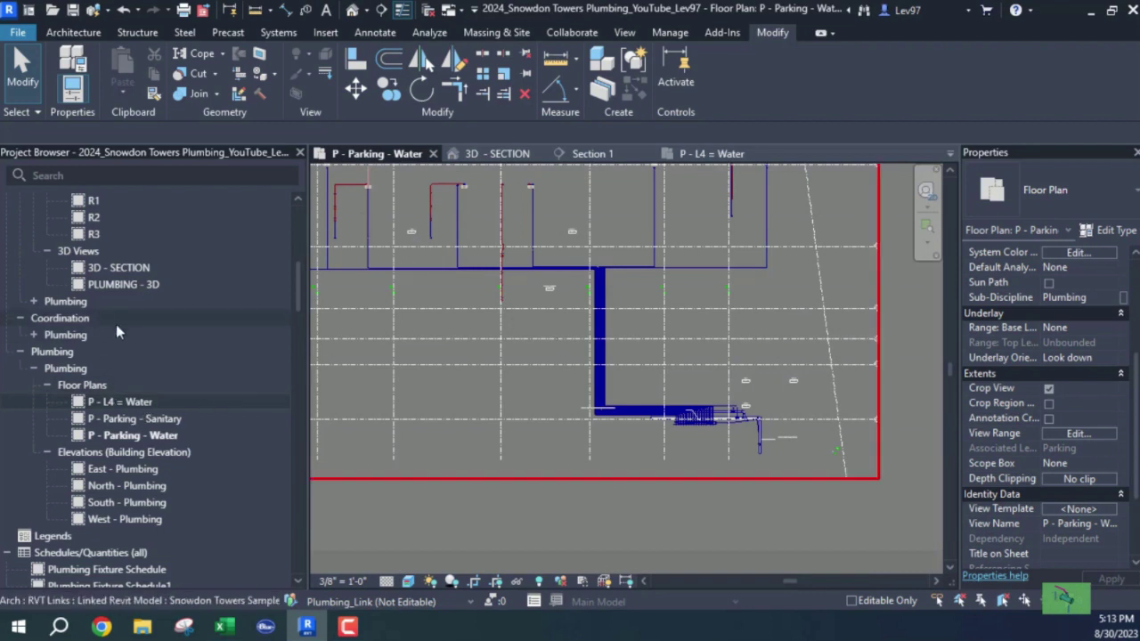
{"action": "scroll", "coordinate": [116, 329], "scroll_direction": "up", "scroll_amount": 4}
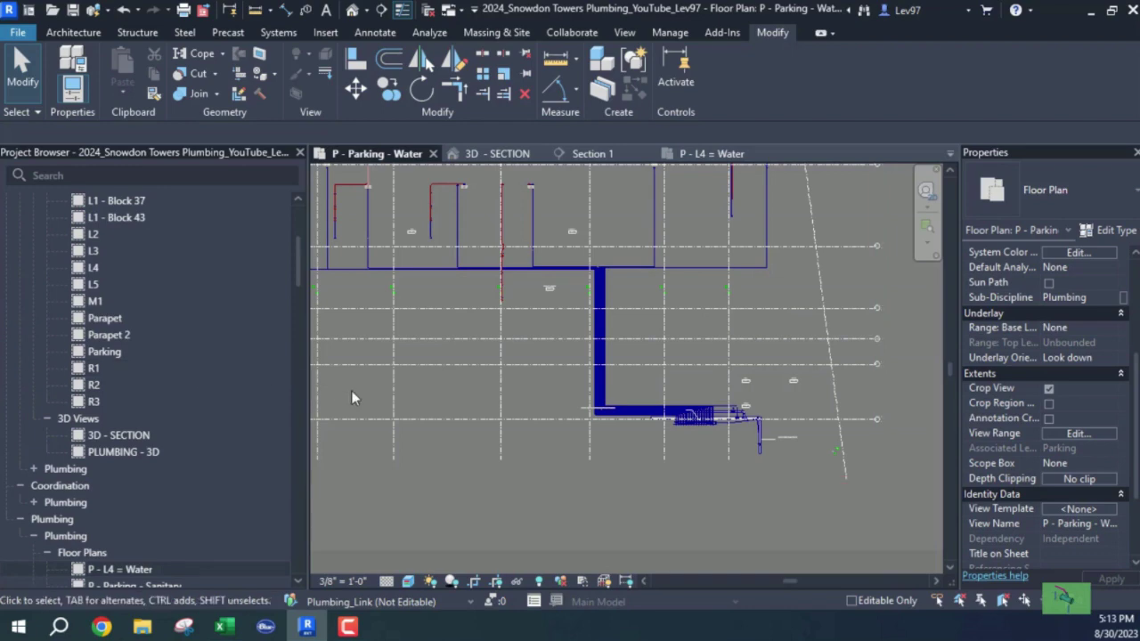
{"action": "middle_click_drag", "start_coordinate": [547, 291], "coordinate": [552, 329]}
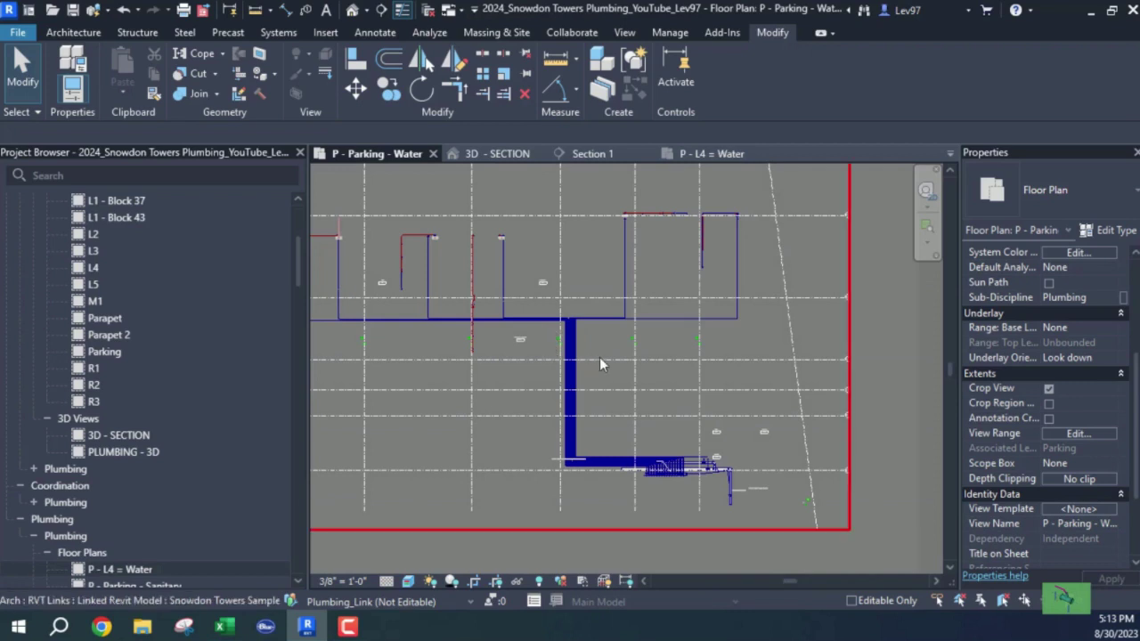
Step: Compare Section 1 and its graphics properties with the cold water risers in the P - Parking - Water plan
{"action": "left_click", "coordinate": [592, 154]}
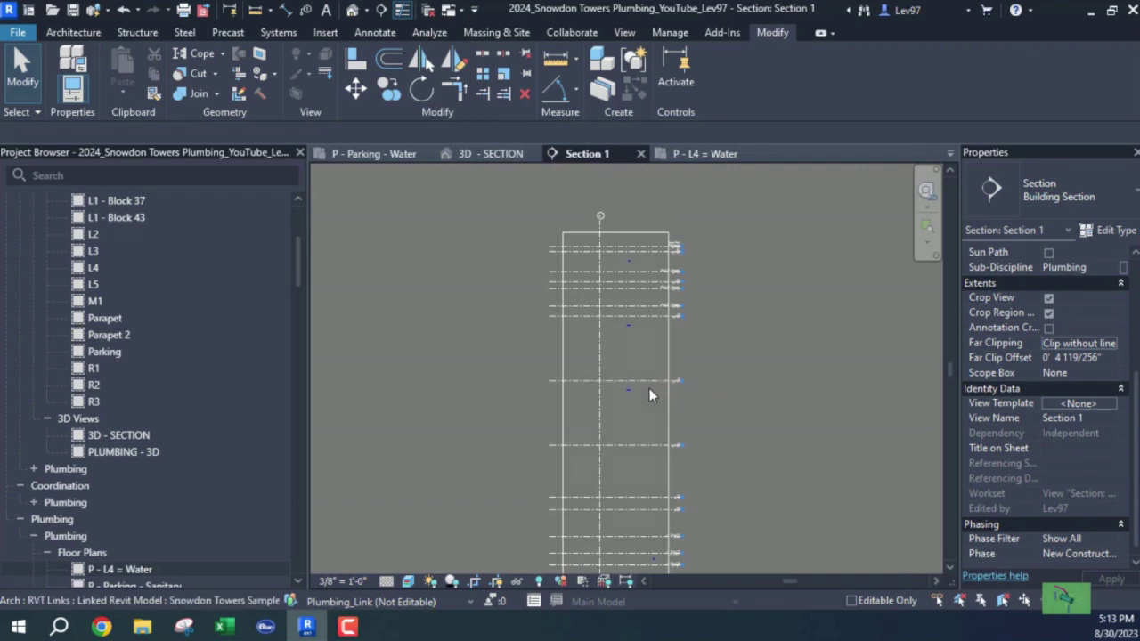
{"action": "scroll", "coordinate": [1011, 445], "scroll_direction": "up", "scroll_amount": 5}
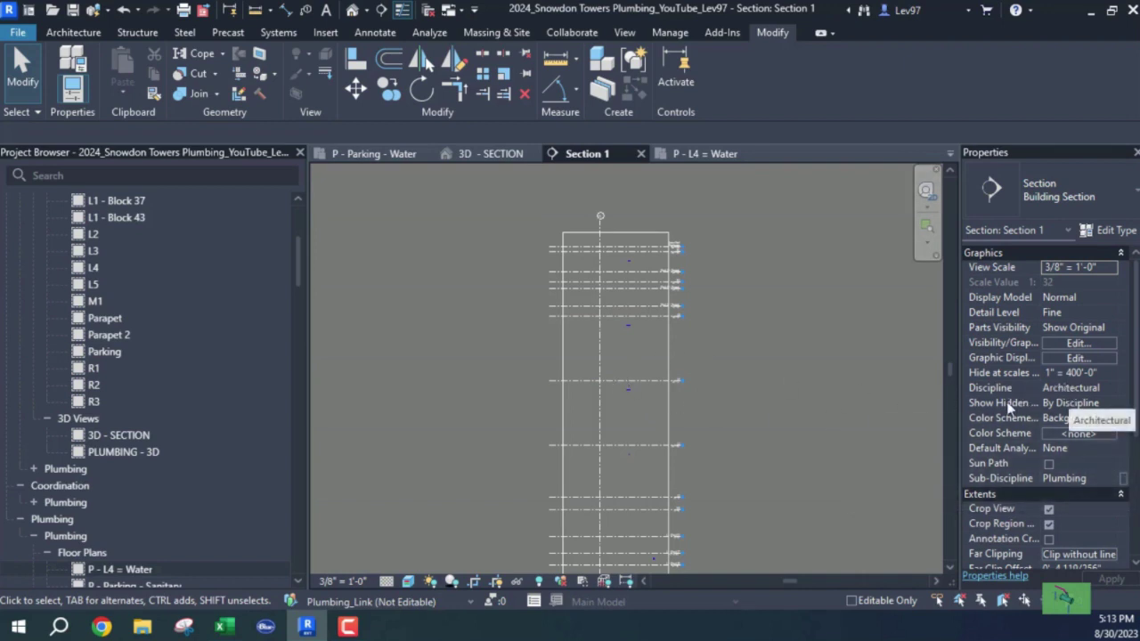
{"action": "left_click", "coordinate": [381, 155]}
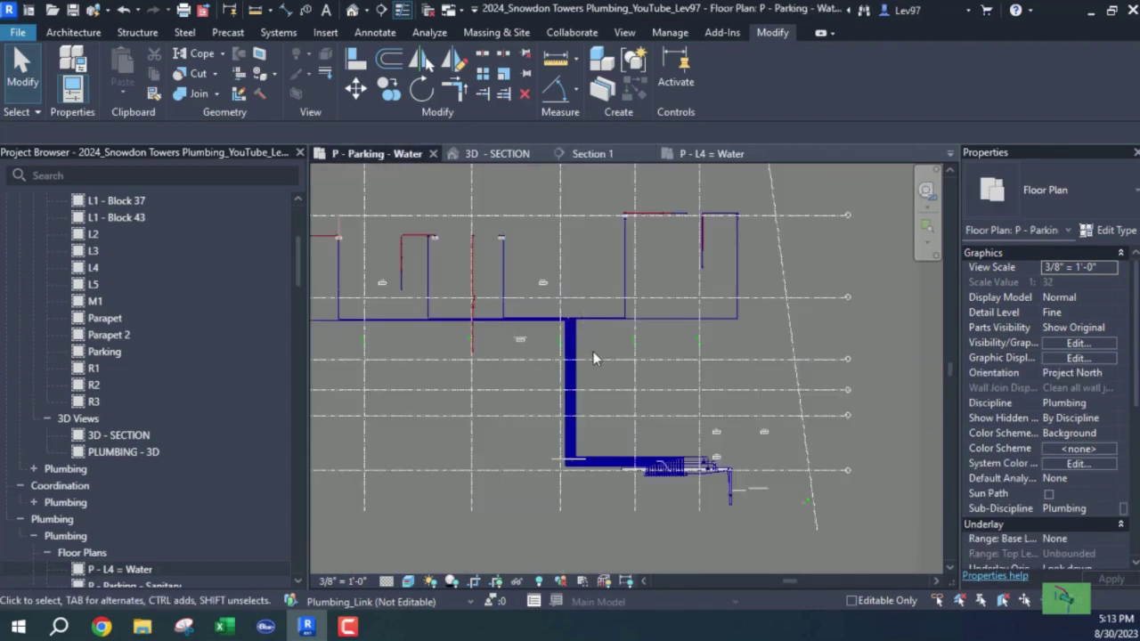
{"action": "scroll", "coordinate": [595, 354], "scroll_direction": "up", "scroll_amount": 3}
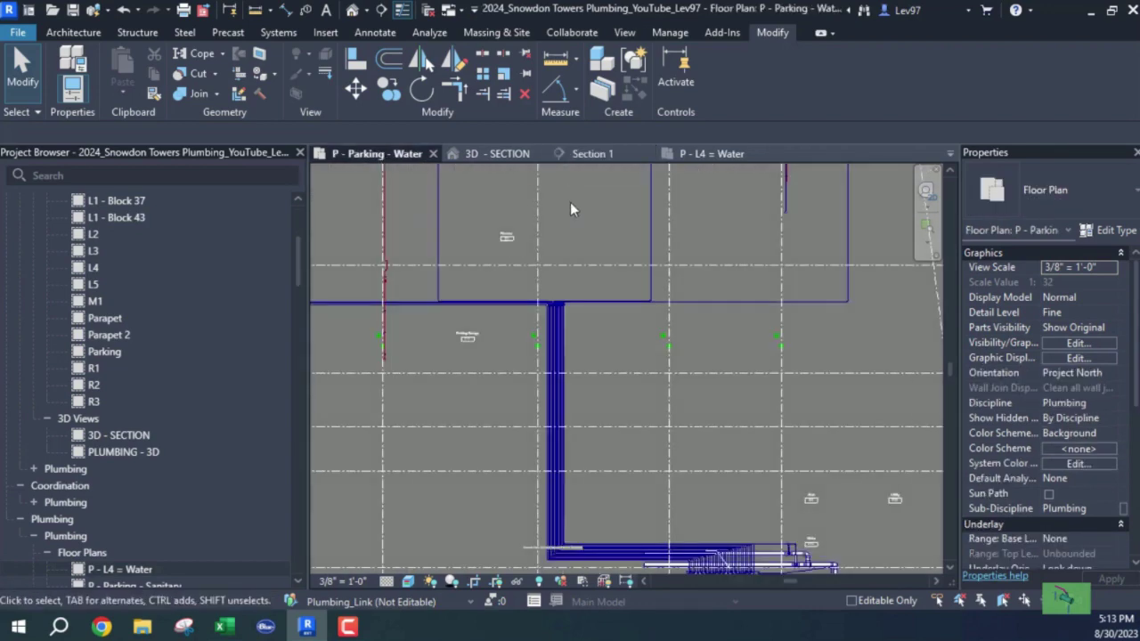
{"action": "scroll", "coordinate": [571, 331], "scroll_direction": "up", "scroll_amount": 2}
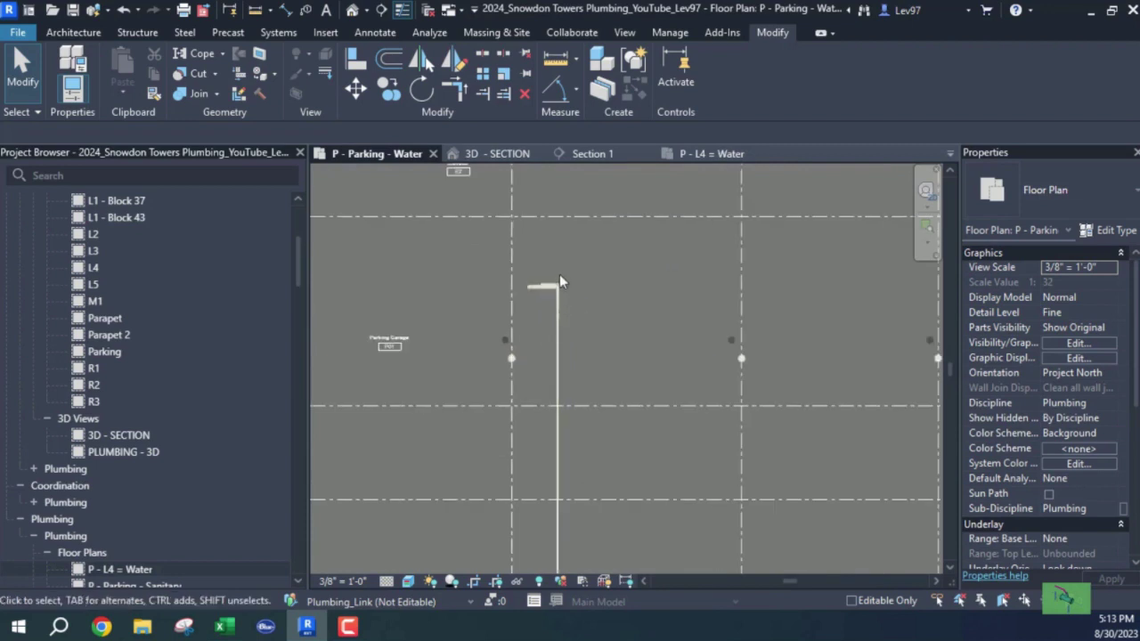
{"action": "scroll", "coordinate": [570, 331], "scroll_direction": "up", "scroll_amount": 1}
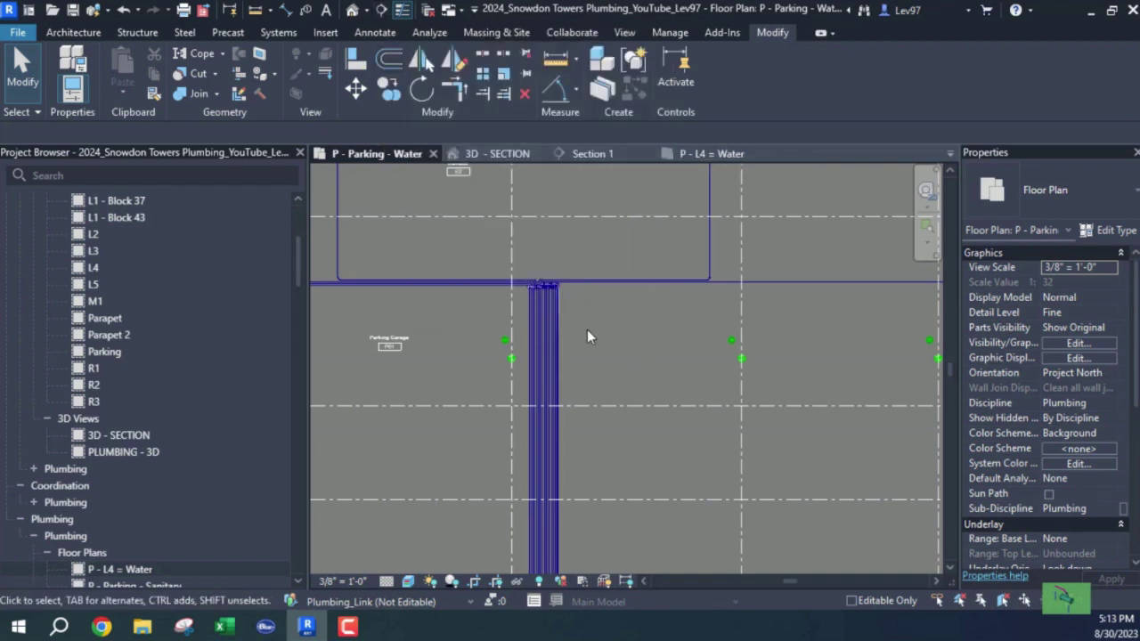
{"action": "left_click", "coordinate": [605, 157]}
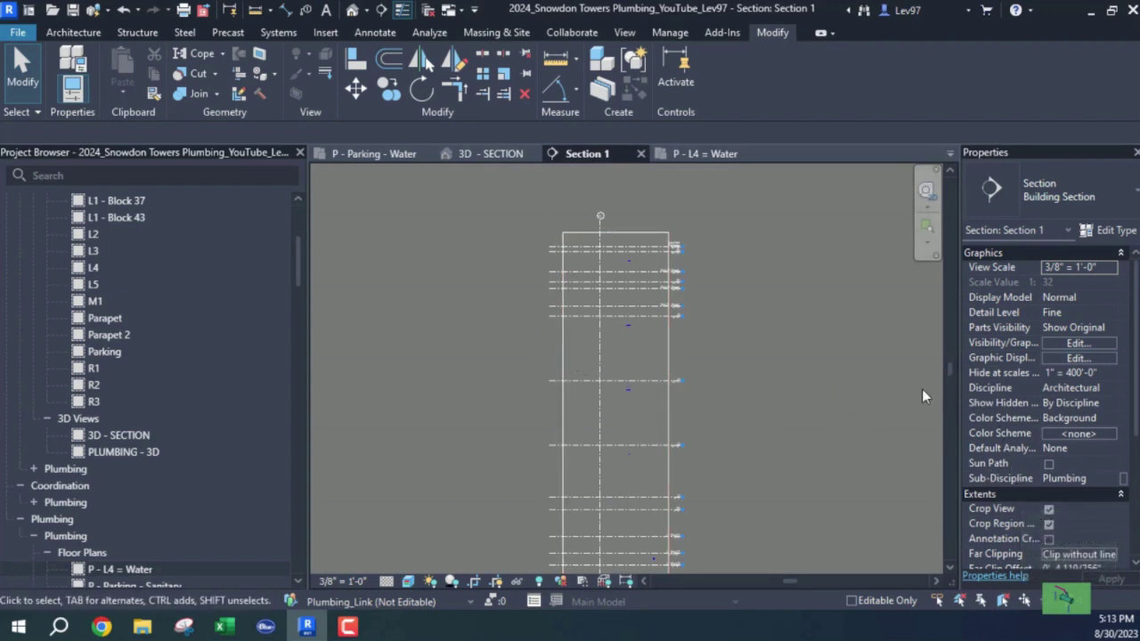
Step: Set the discipline of Section 1 to Plumbing
{"action": "left_click", "coordinate": [1083, 385]}
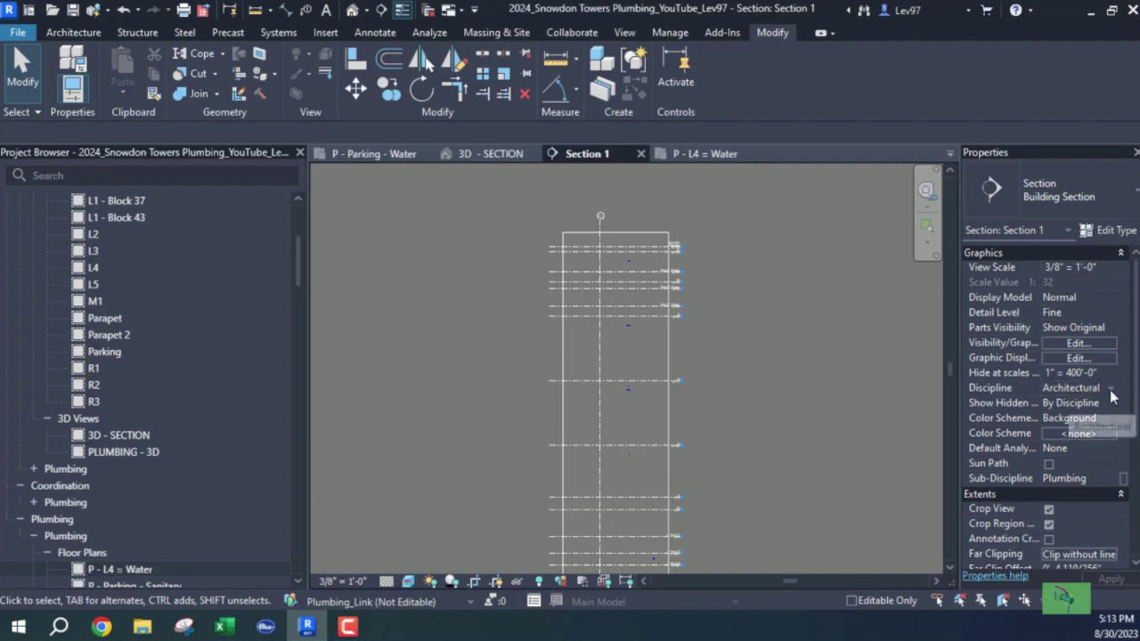
{"action": "left_click", "coordinate": [1111, 390]}
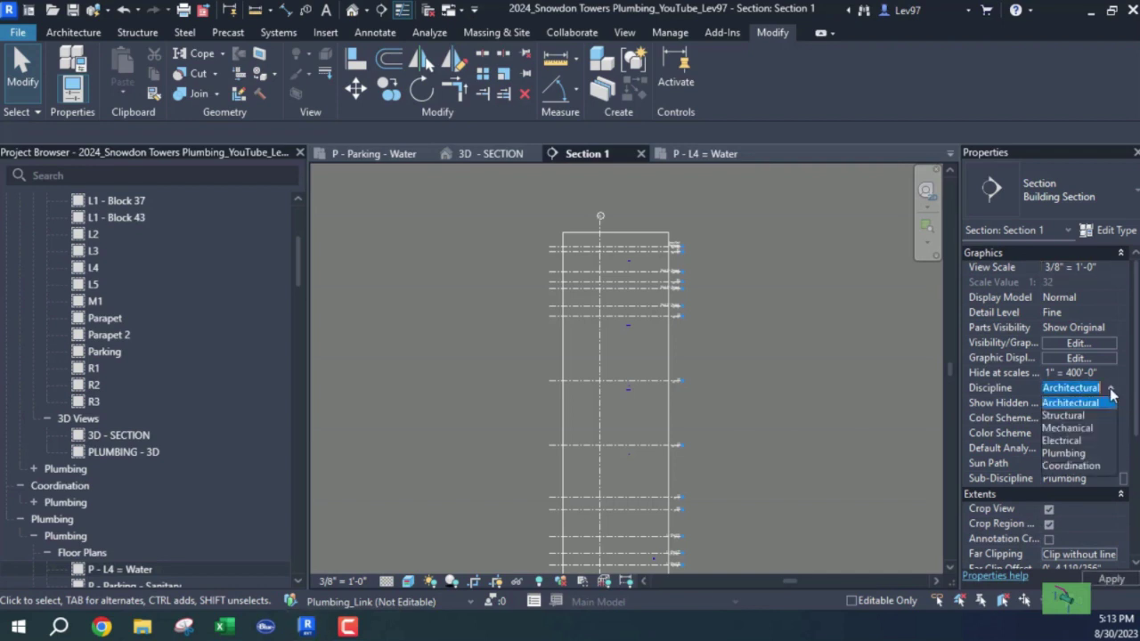
{"action": "left_click", "coordinate": [1067, 453]}
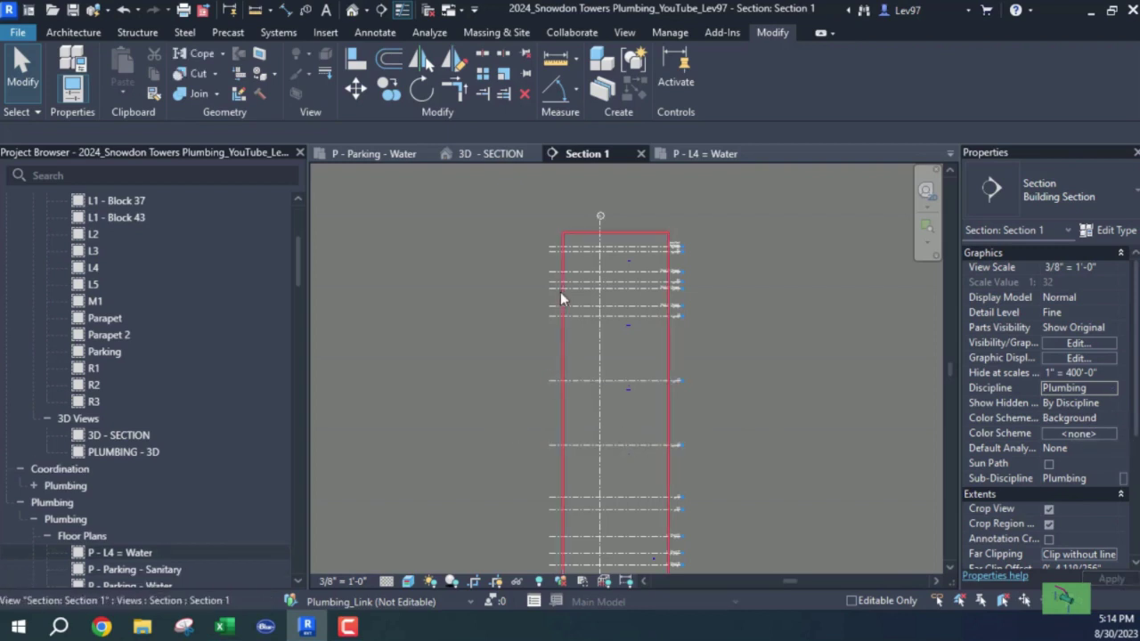
Step: In the P - Parking - Water plan, move the Section 1 line over to the edge of the cold water riser group
{"action": "left_click", "coordinate": [374, 154]}
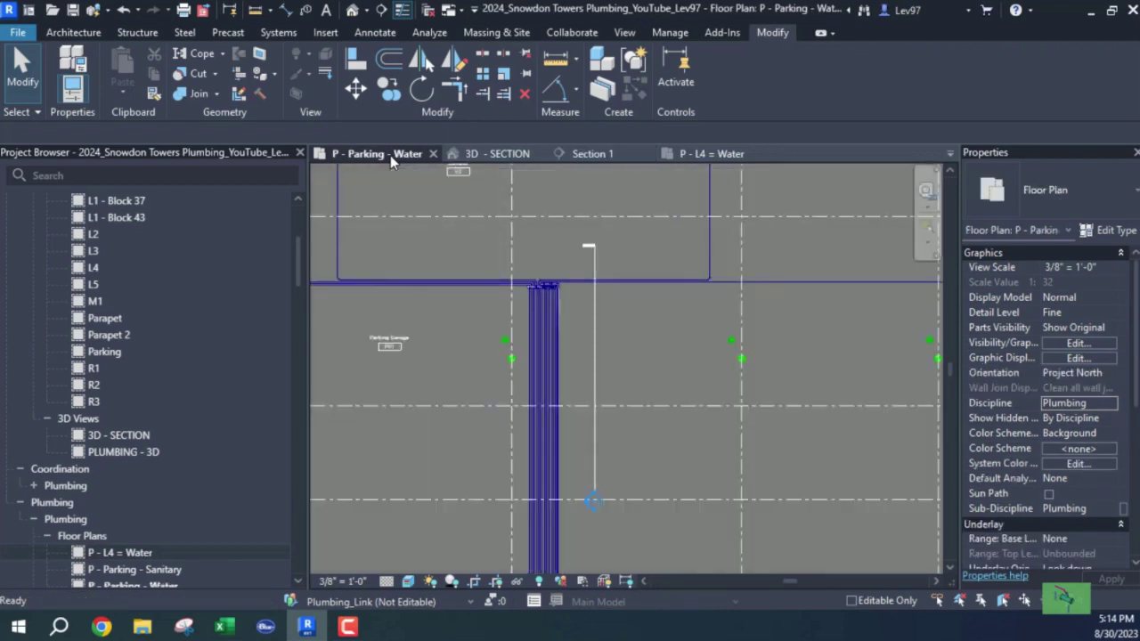
{"action": "left_click", "coordinate": [593, 341]}
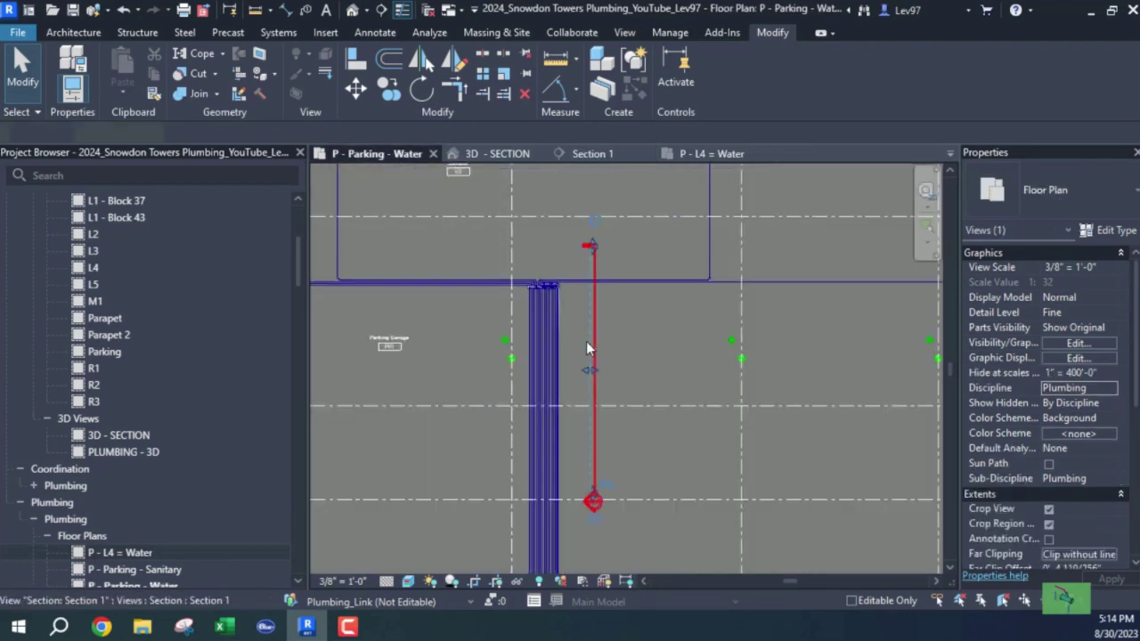
{"action": "left_click_drag", "start_coordinate": [596, 337], "coordinate": [568, 289]}
{"action": "scroll", "coordinate": [568, 289], "scroll_direction": "up", "scroll_amount": 2}
{"action": "scroll", "coordinate": [567, 289], "scroll_direction": "up", "scroll_amount": 2}
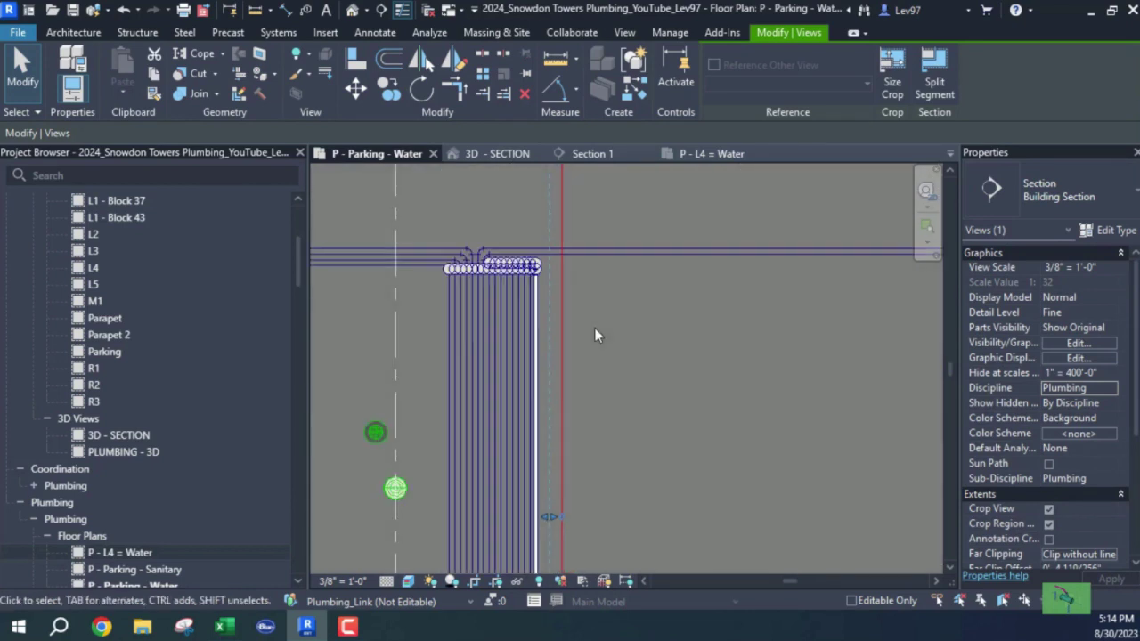
{"action": "left_click_drag", "start_coordinate": [563, 334], "coordinate": [546, 352]}
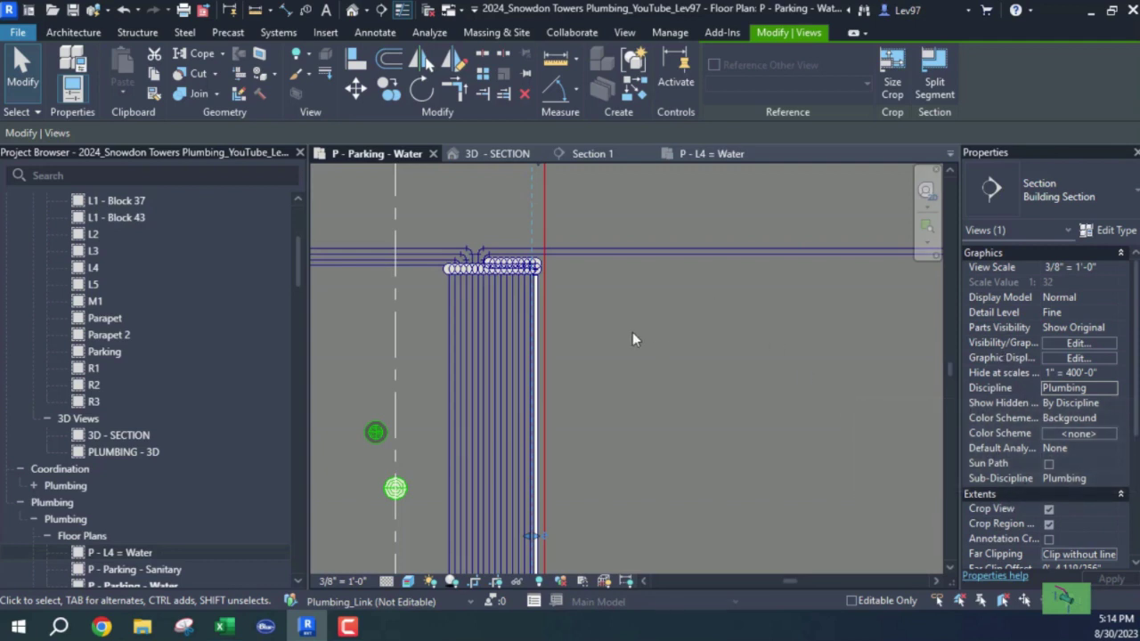
{"action": "left_click", "coordinate": [615, 289]}
{"action": "left_click", "coordinate": [545, 234]}
Step: In Section 1, check the height of the horizontal cold water pipes above level L4 with a temporary detail line
{"action": "left_click", "coordinate": [602, 153]}
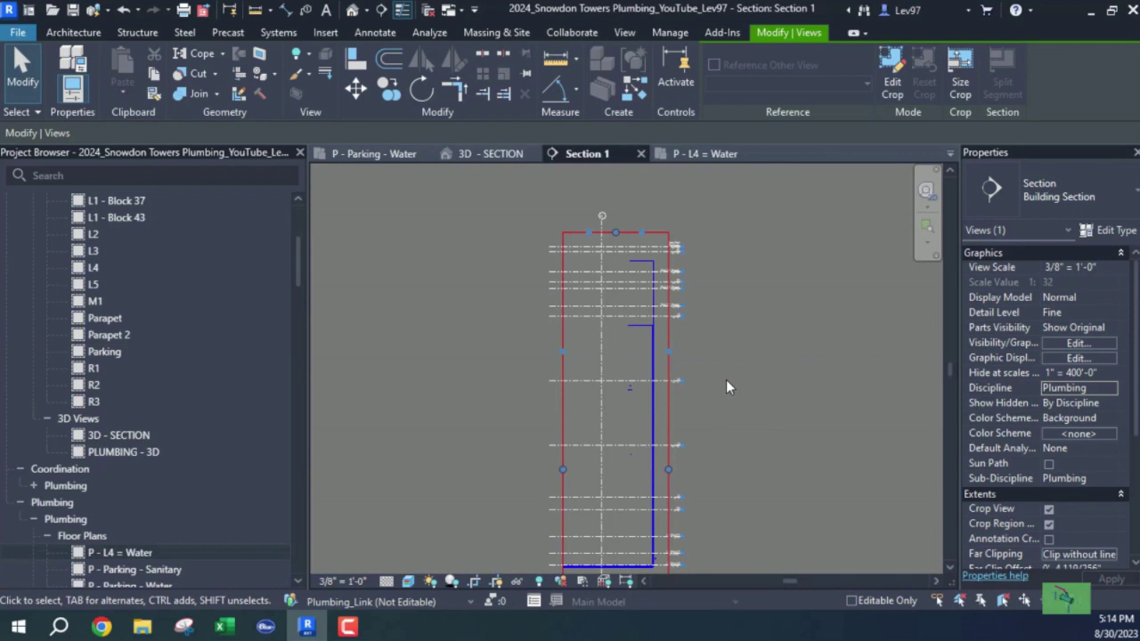
{"action": "scroll", "coordinate": [726, 379], "scroll_direction": "up", "scroll_amount": 1}
{"action": "scroll", "coordinate": [639, 386], "scroll_direction": "up", "scroll_amount": 3}
{"action": "scroll", "coordinate": [682, 387], "scroll_direction": "up", "scroll_amount": 4}
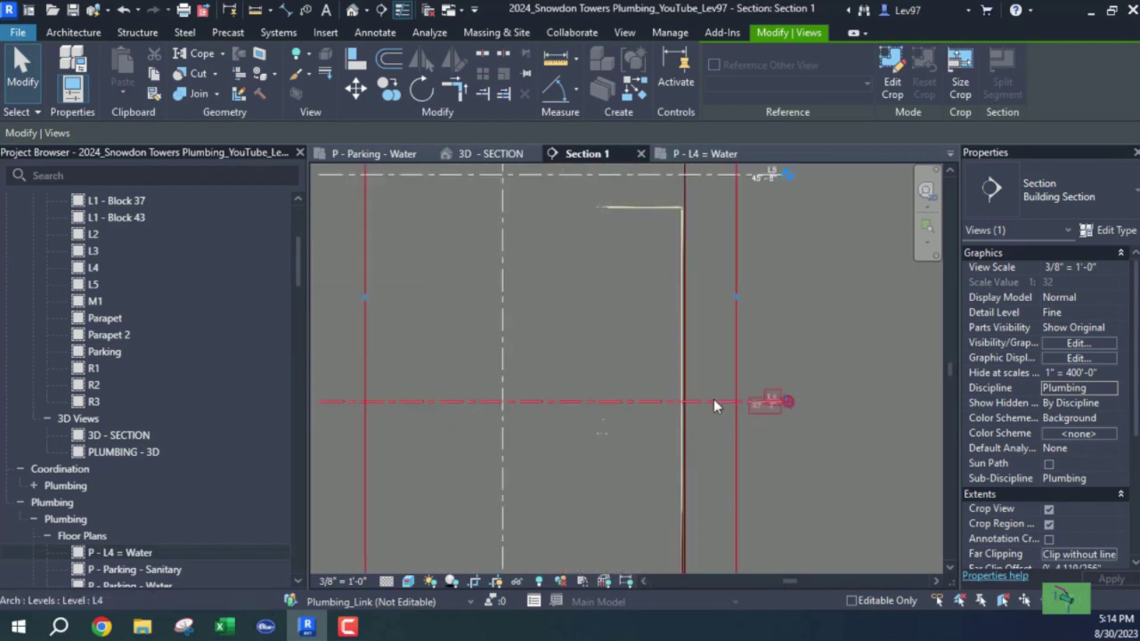
{"action": "middle_click_drag", "start_coordinate": [586, 388], "coordinate": [634, 435]}
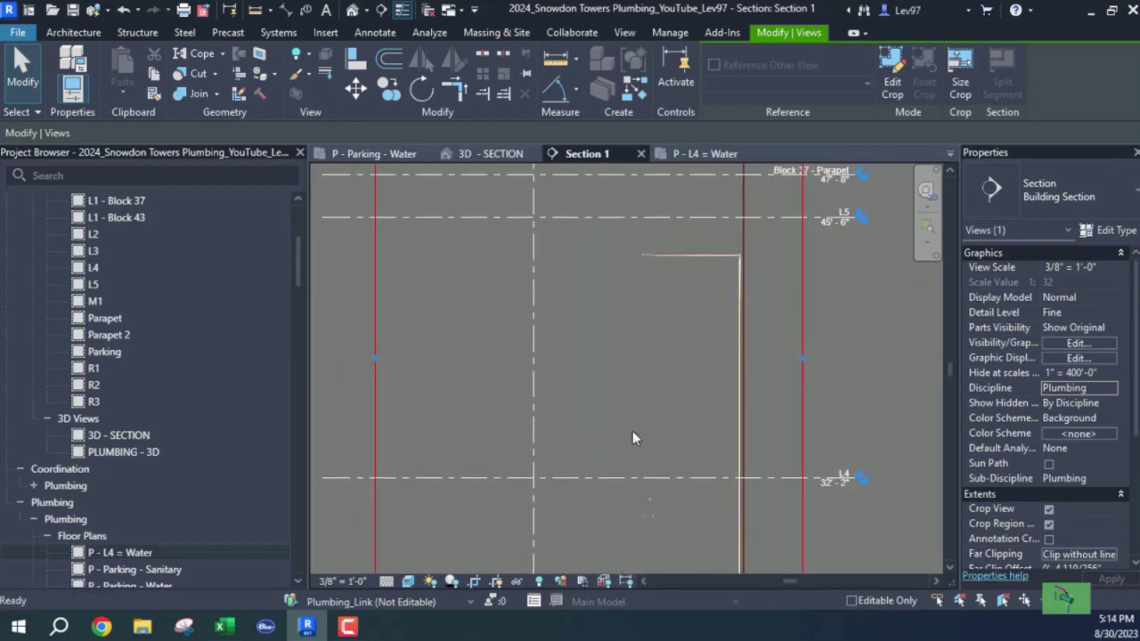
{"action": "key", "text": "d"}
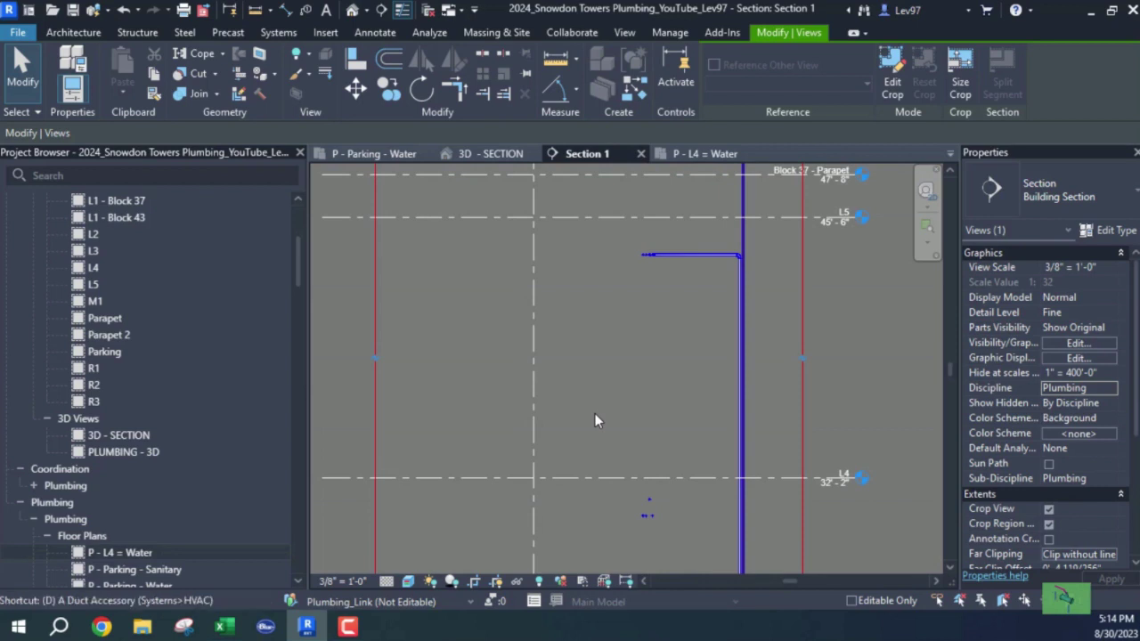
{"action": "key", "text": "l"}
{"action": "left_click", "coordinate": [674, 255]}
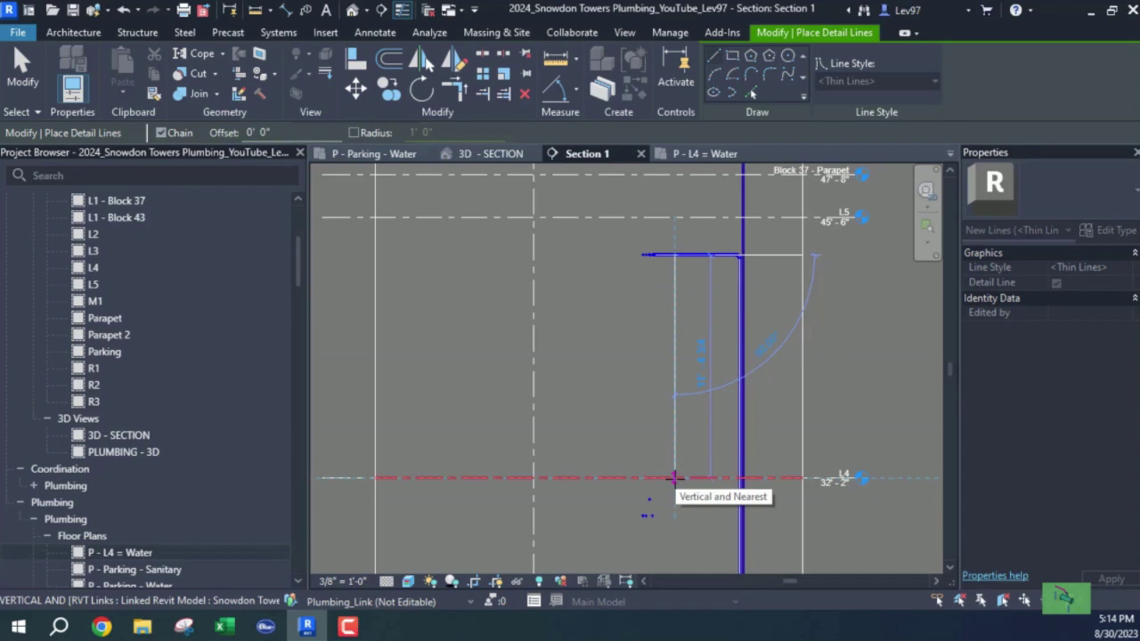
{"action": "key", "text": "Escape"}
{"action": "key", "text": "Escape"}
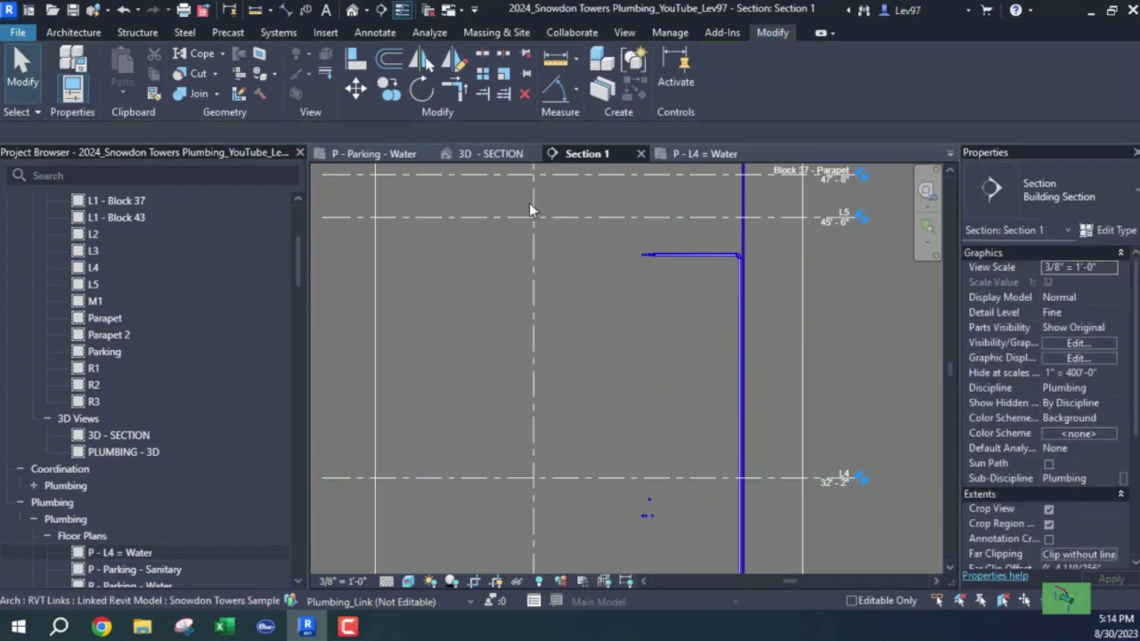
Step: Move the section line away from the riser group in the P - L4 = Water plan and check the plan's view filters
{"action": "left_click", "coordinate": [701, 153]}
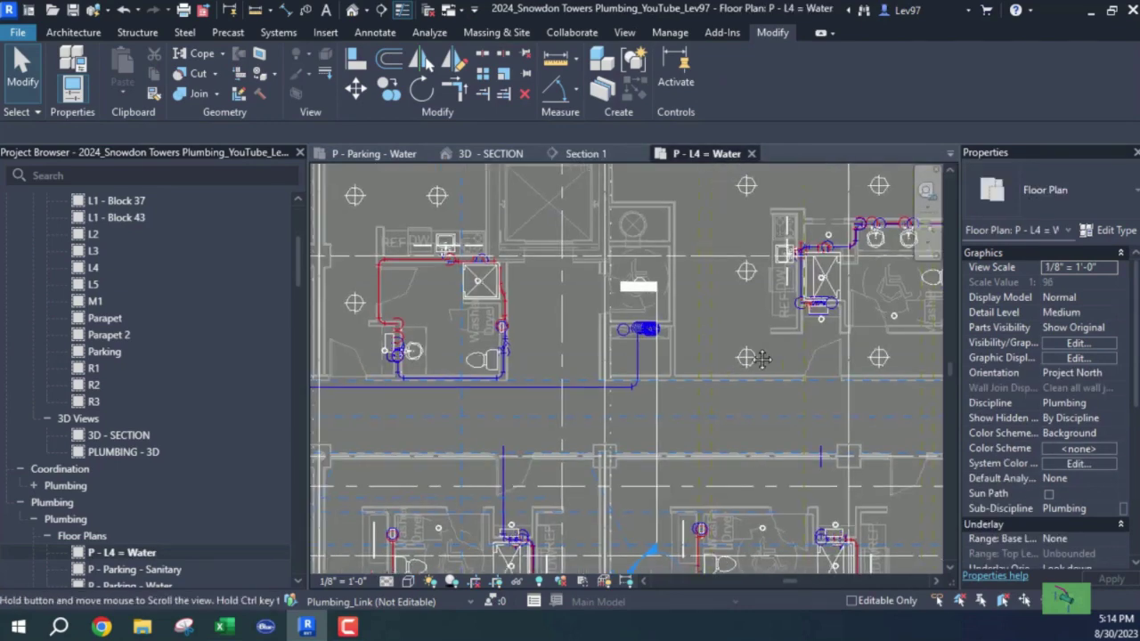
{"action": "left_click_drag", "start_coordinate": [671, 401], "coordinate": [710, 403]}
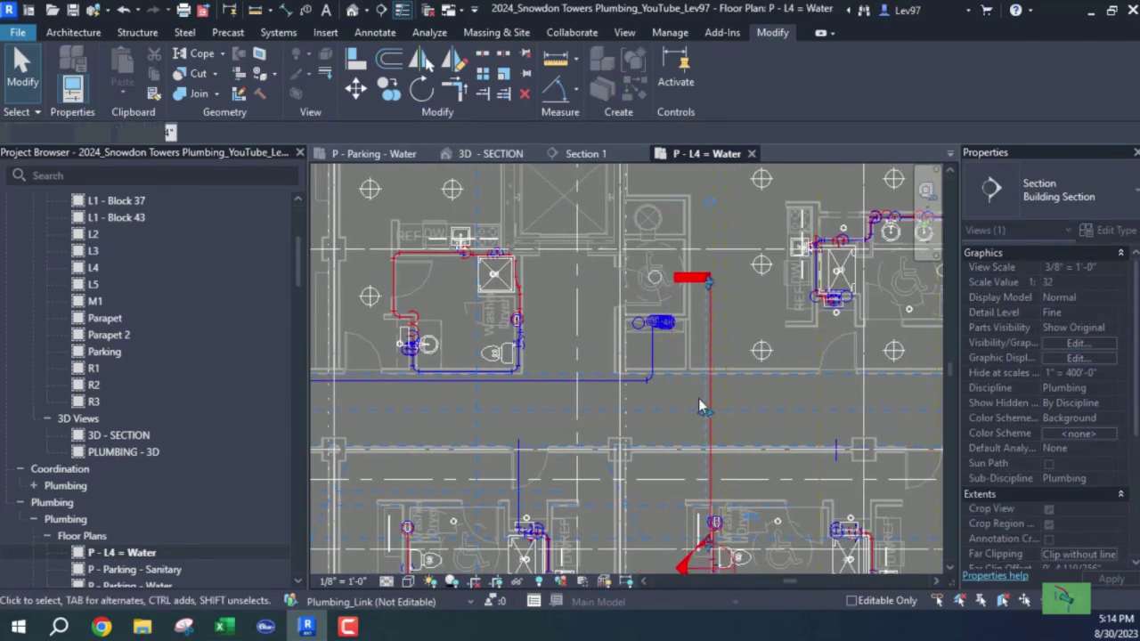
{"action": "key", "text": "v"}
{"action": "key", "text": "v"}
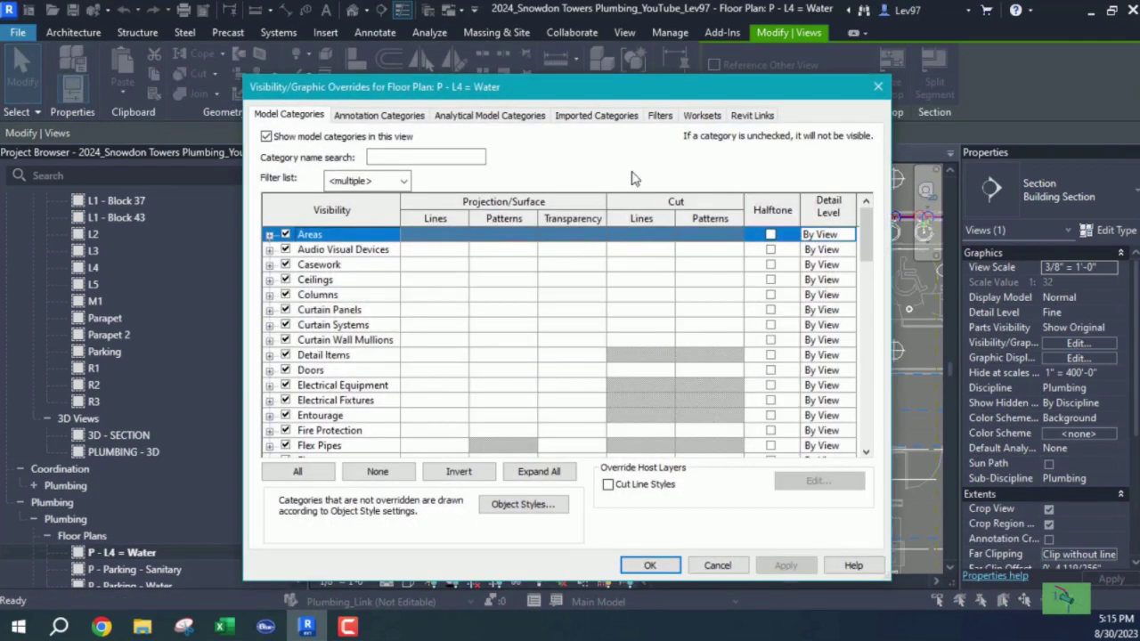
{"action": "left_click", "coordinate": [660, 116]}
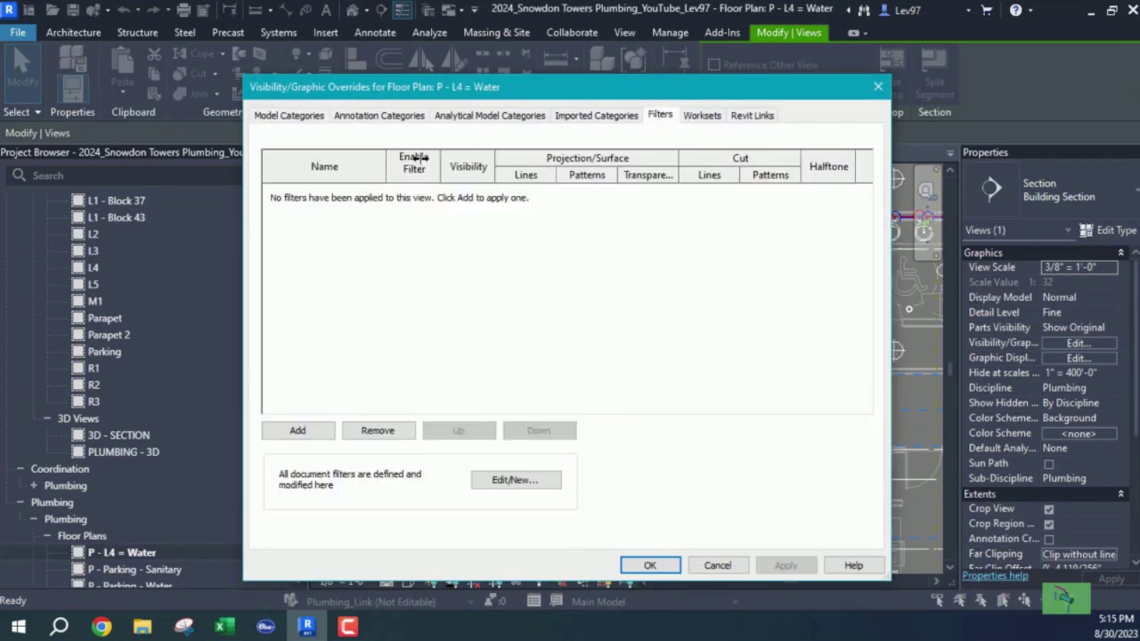
{"action": "left_click", "coordinate": [721, 566]}
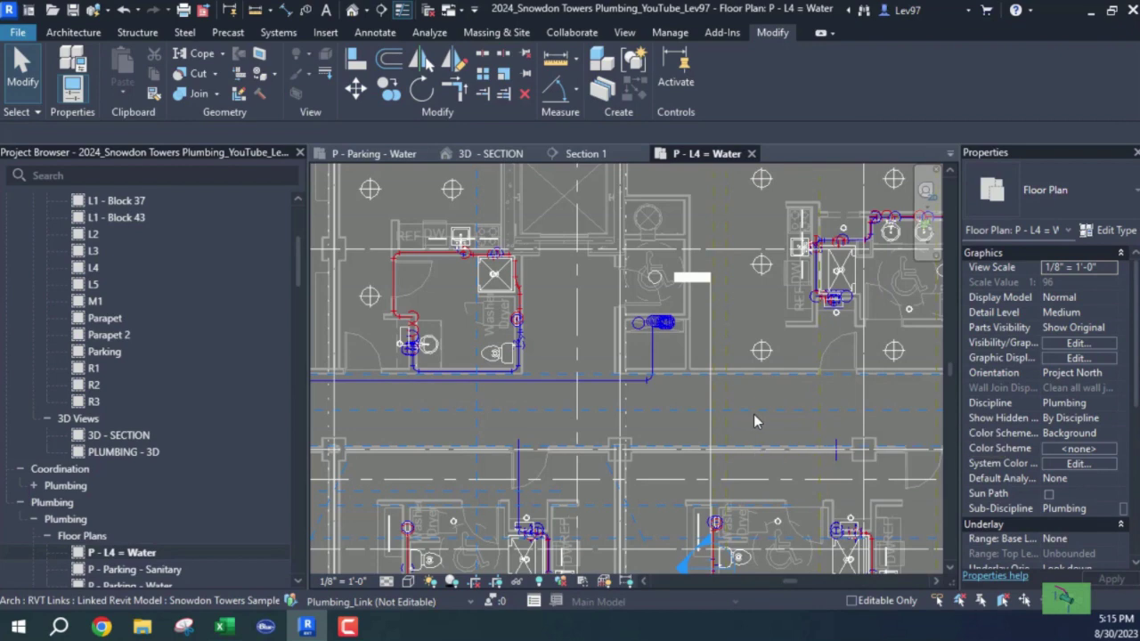
Step: Set the scale of the P - L4 = Water plan to 3/8" = 1'-0"
{"action": "left_click", "coordinate": [338, 580]}
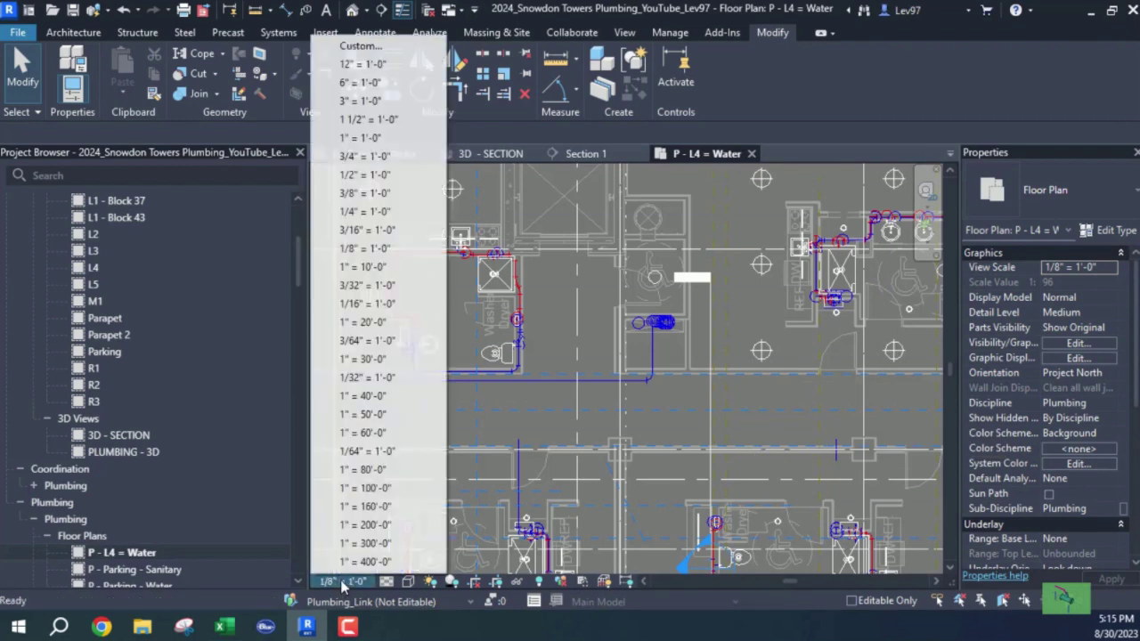
{"action": "left_click", "coordinate": [357, 196]}
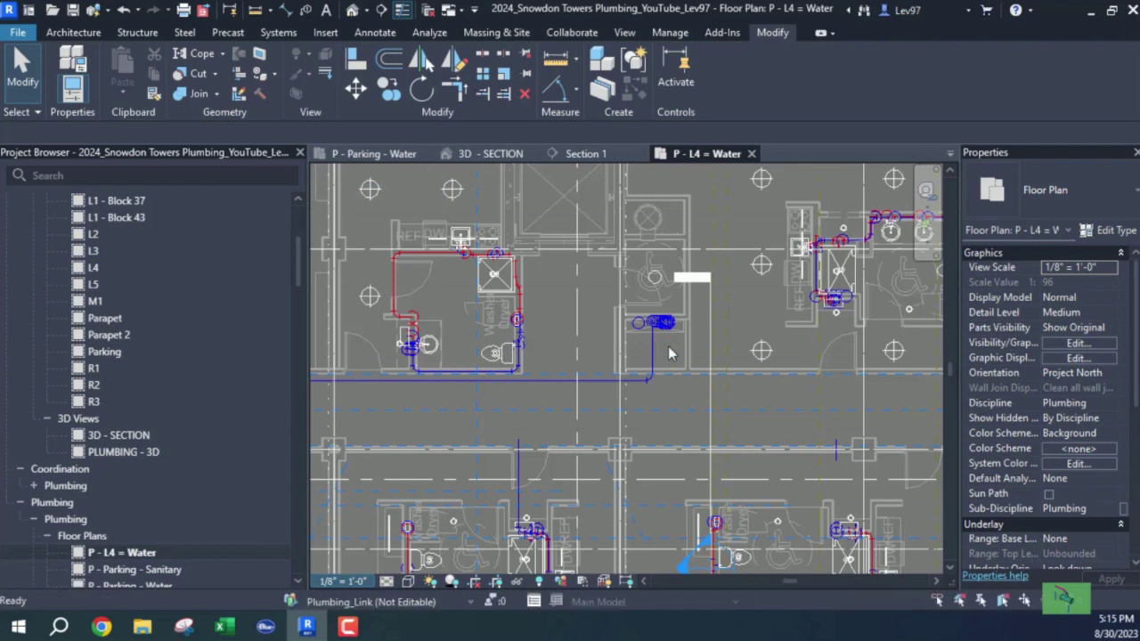
{"action": "scroll", "coordinate": [661, 332], "scroll_direction": "up", "scroll_amount": 2}
{"action": "scroll", "coordinate": [661, 332], "scroll_direction": "up", "scroll_amount": 2}
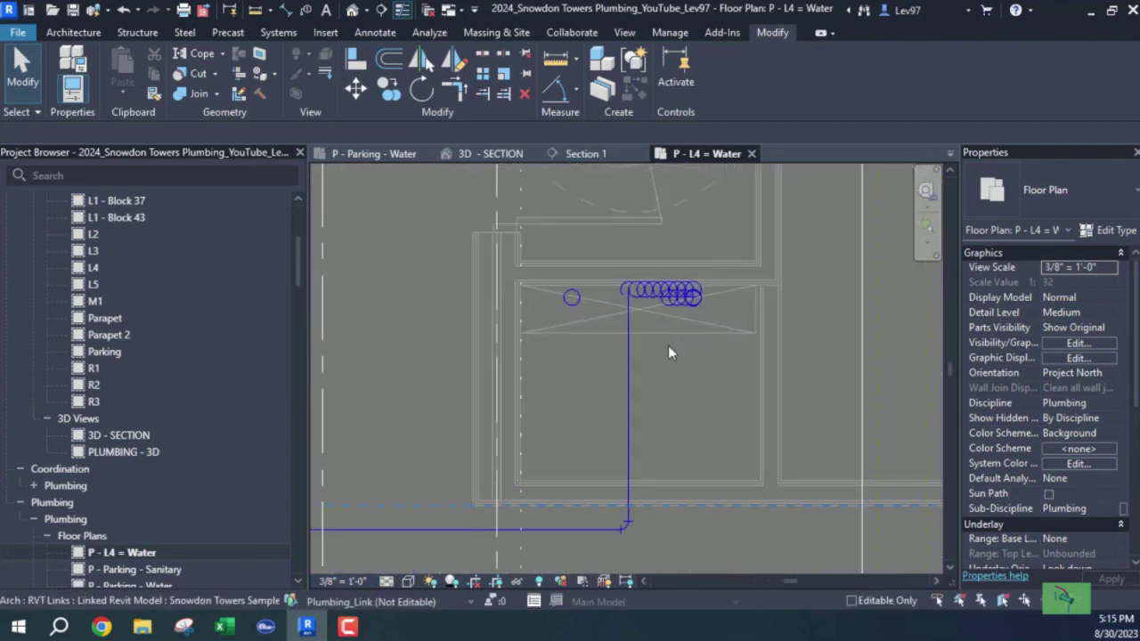
{"action": "scroll", "coordinate": [689, 372], "scroll_direction": "down", "scroll_amount": 1}
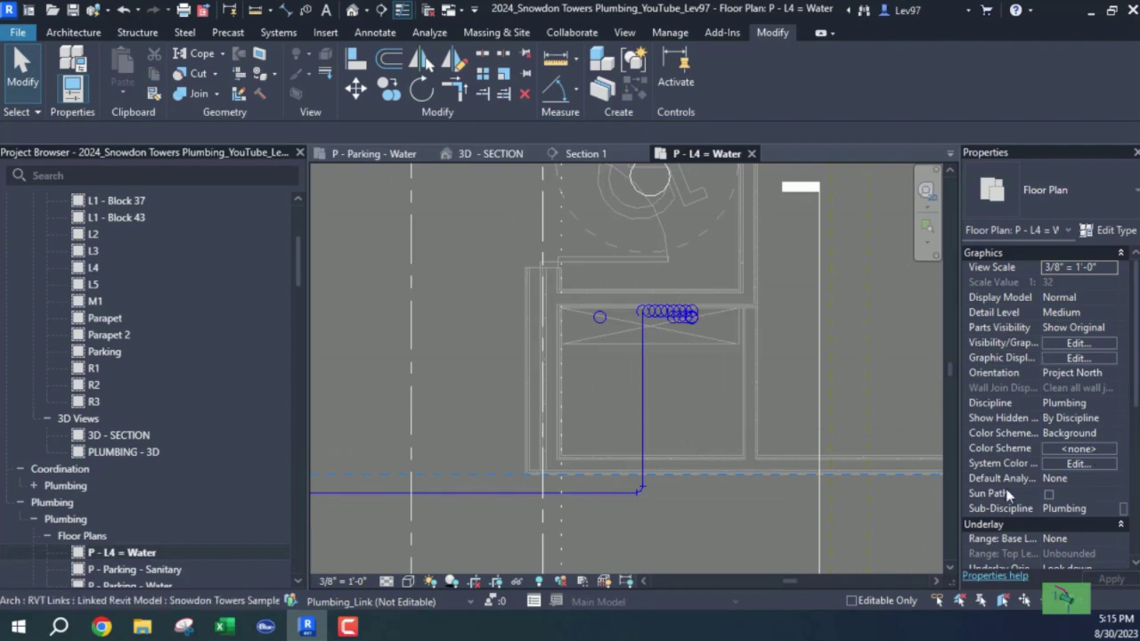
Step: Set the top offset of the P - L4 = Water view range to 11' 6"
{"action": "scroll", "coordinate": [1009, 496], "scroll_direction": "down", "scroll_amount": 5}
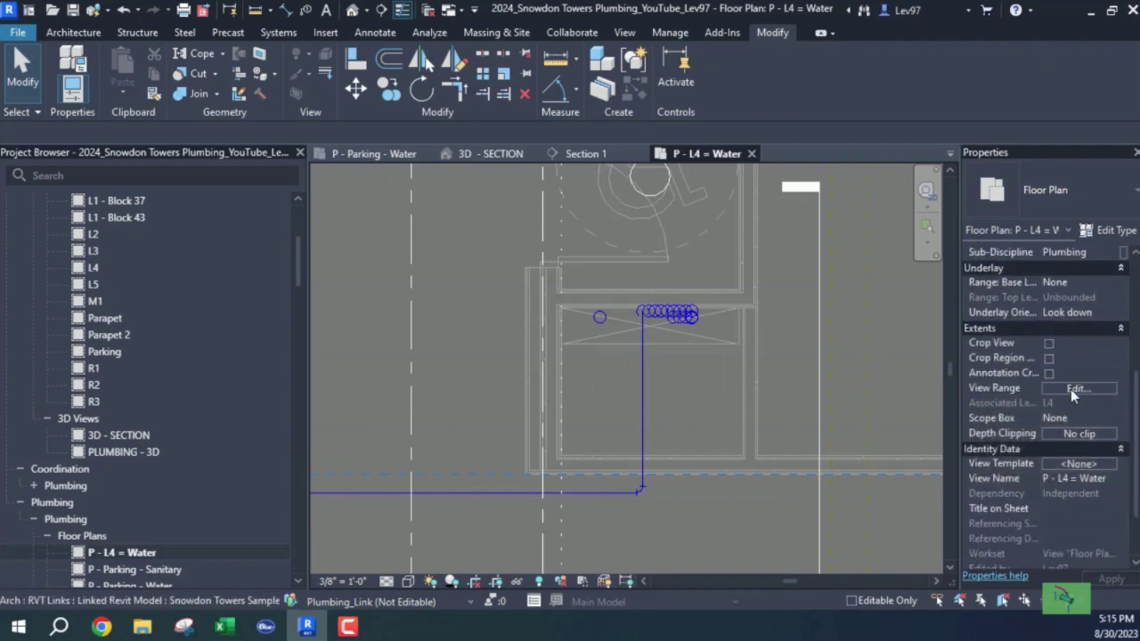
{"action": "left_click", "coordinate": [1072, 389]}
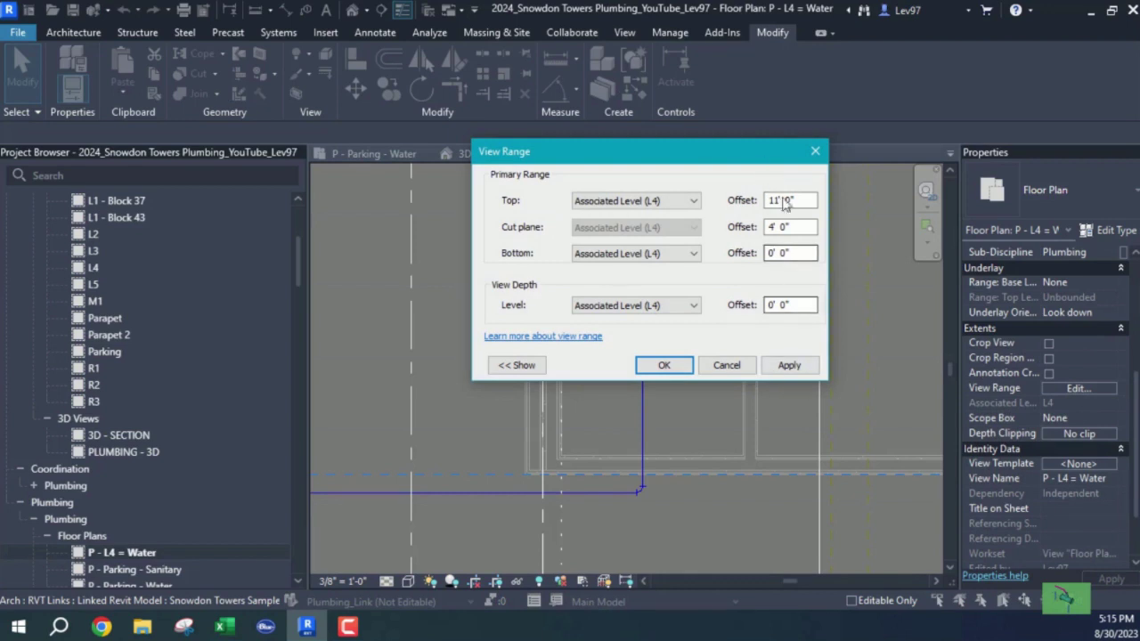
{"action": "left_click_drag", "start_coordinate": [805, 199], "coordinate": [690, 199]}
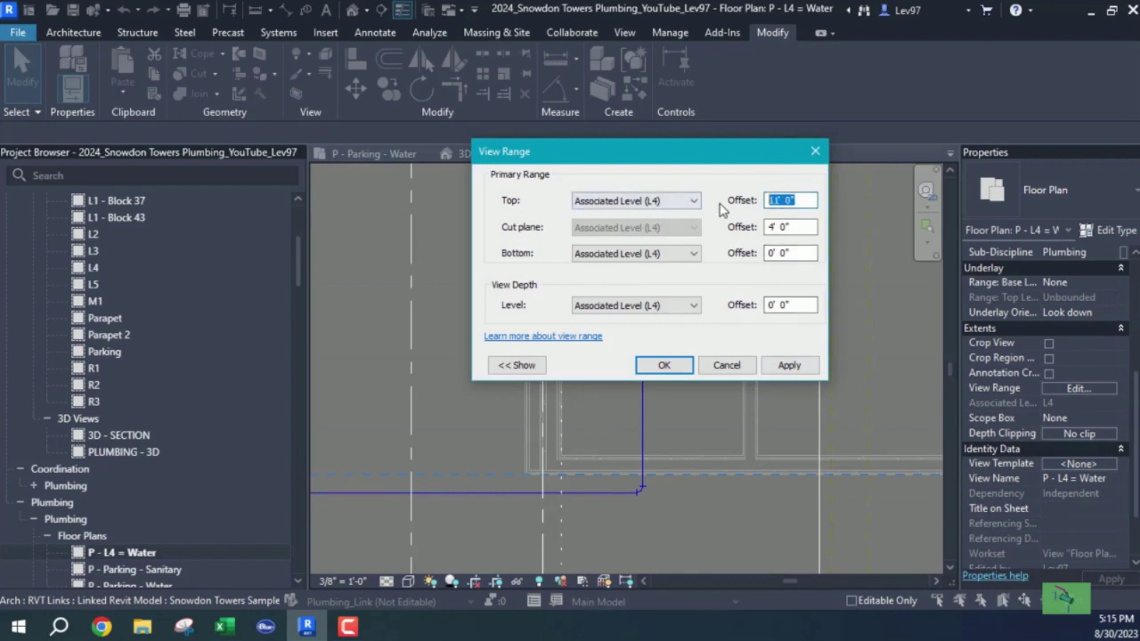
{"action": "type", "text": "11 6"}
{"action": "left_click", "coordinate": [684, 368]}
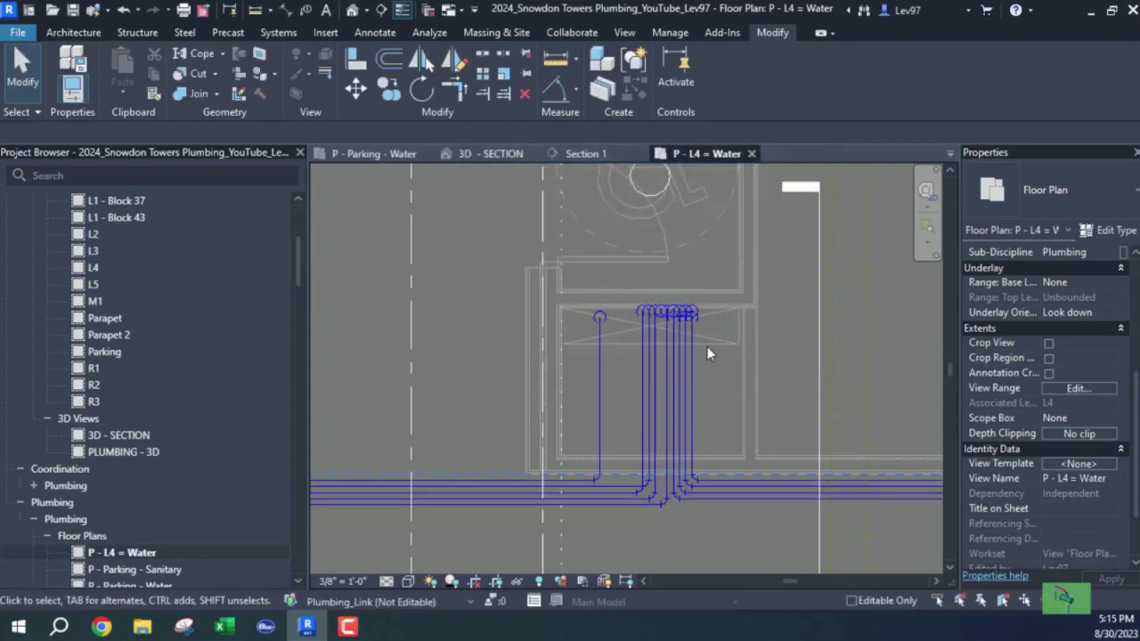
{"action": "scroll", "coordinate": [718, 360], "scroll_direction": "up", "scroll_amount": 3}
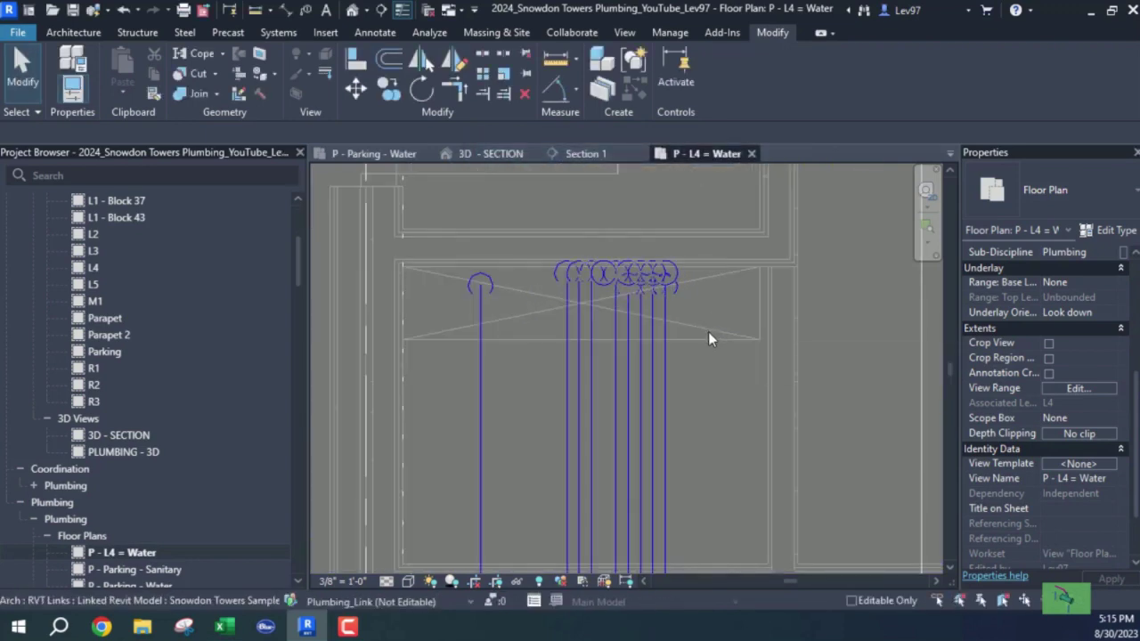
{"action": "scroll", "coordinate": [708, 333], "scroll_direction": "down", "scroll_amount": 2}
{"action": "scroll", "coordinate": [707, 378], "scroll_direction": "down", "scroll_amount": 1}
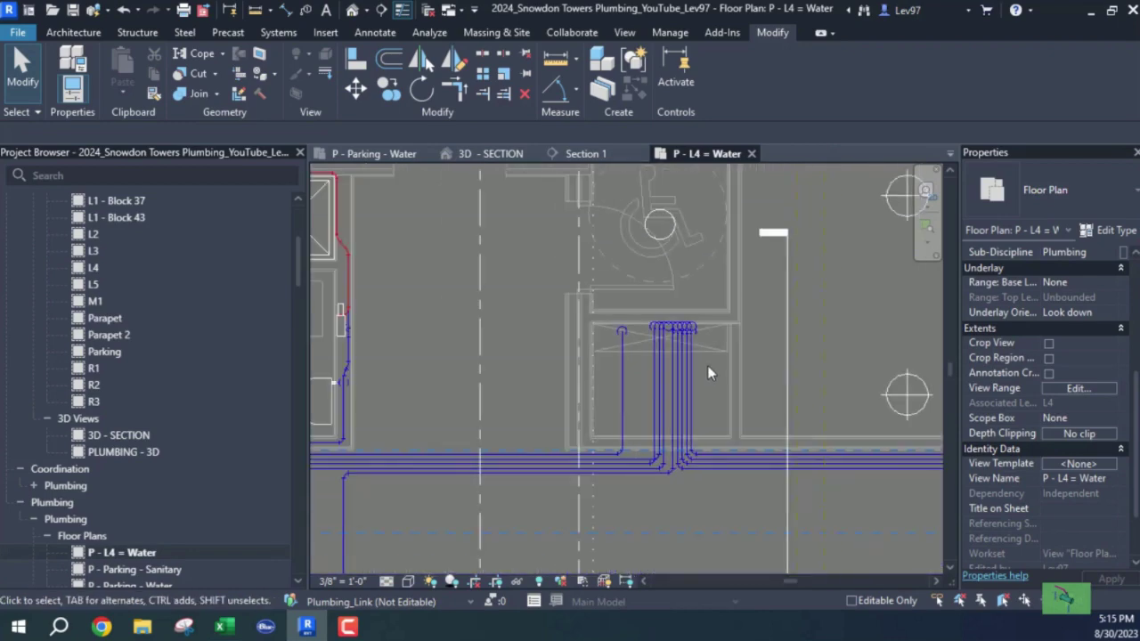
Step: Turn on the Snowdon Towers Sample Architectural.rvt link in Section 1's visibility overrides
{"action": "left_click", "coordinate": [588, 154]}
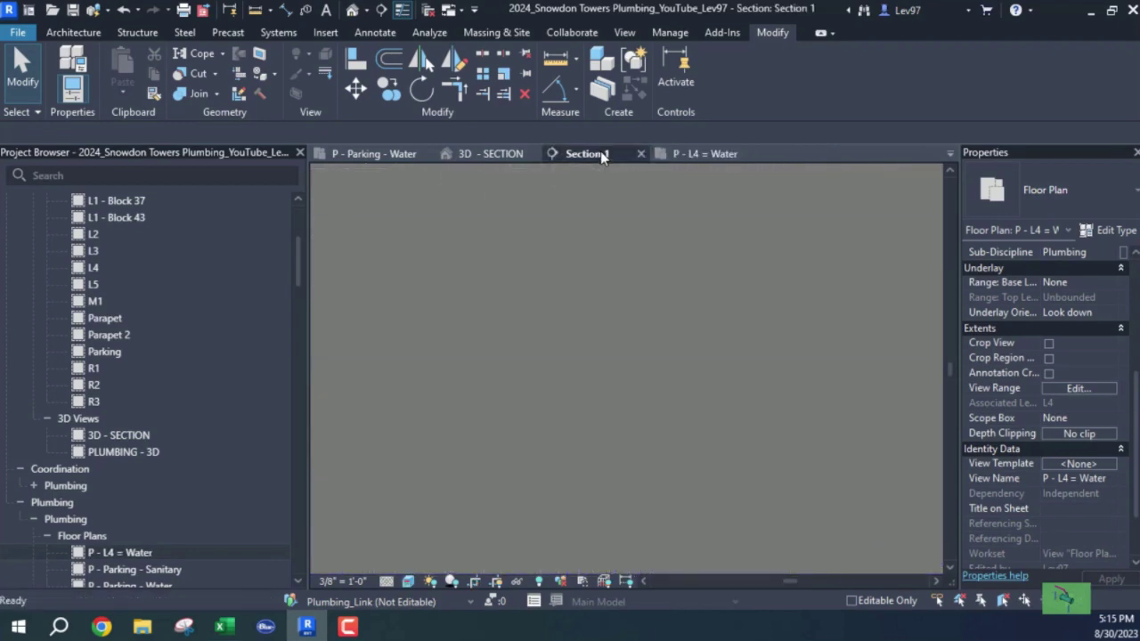
{"action": "scroll", "coordinate": [706, 332], "scroll_direction": "down", "scroll_amount": 3}
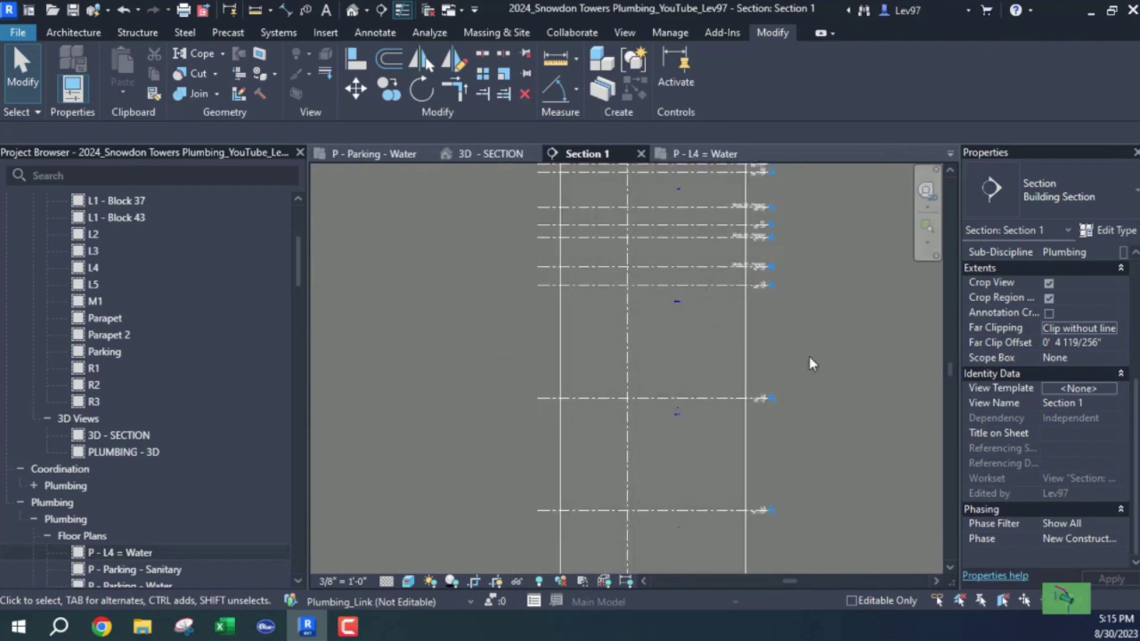
{"action": "scroll", "coordinate": [972, 401], "scroll_direction": "up", "scroll_amount": 5}
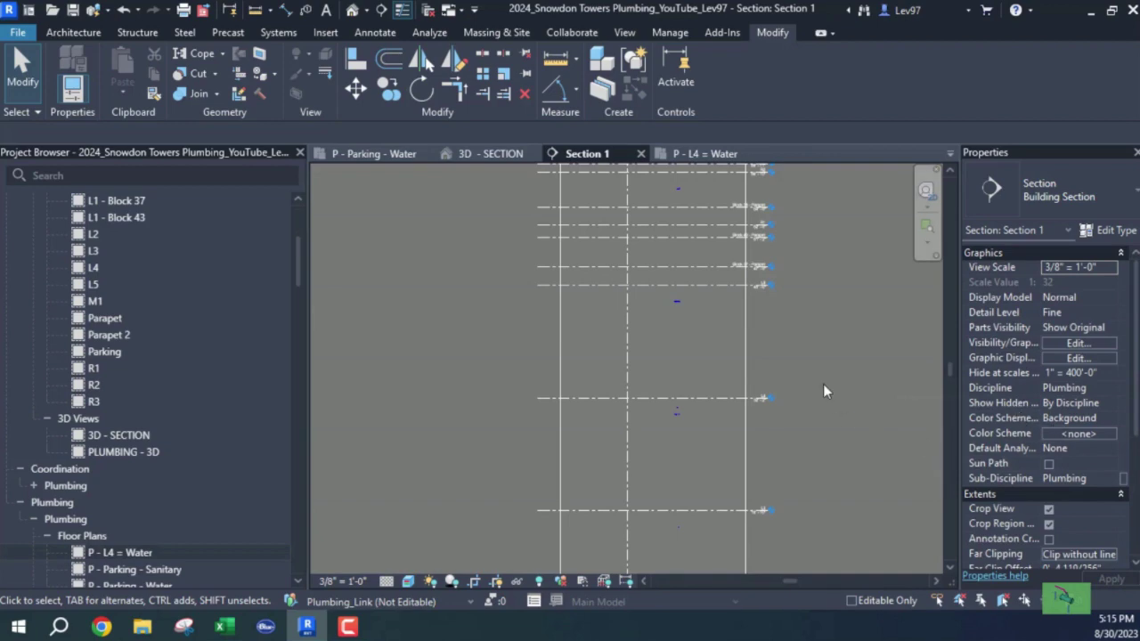
{"action": "scroll", "coordinate": [812, 379], "scroll_direction": "down", "scroll_amount": 1}
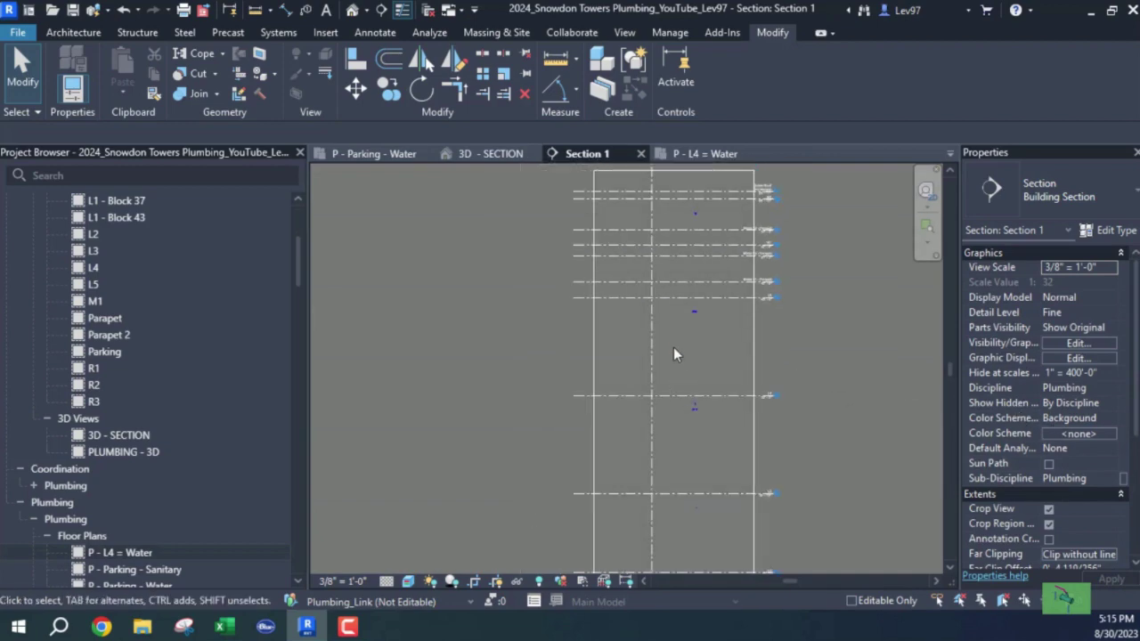
{"action": "key", "text": "v"}
{"action": "key", "text": "v"}
{"action": "left_click", "coordinate": [752, 116]}
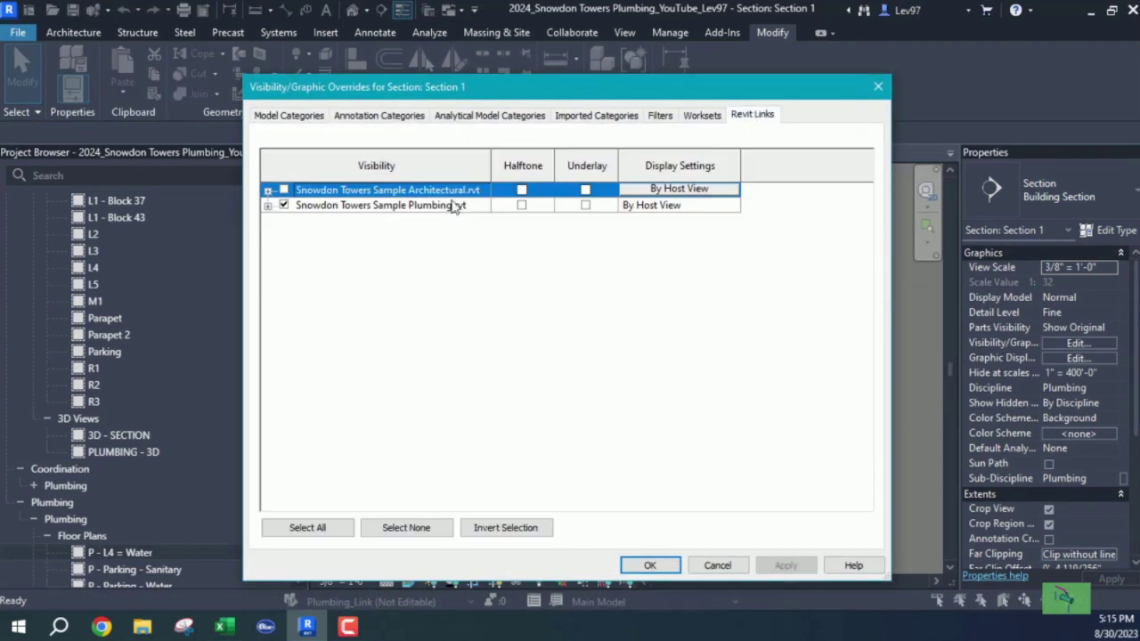
{"action": "left_click", "coordinate": [283, 205]}
{"action": "left_click", "coordinate": [655, 568]}
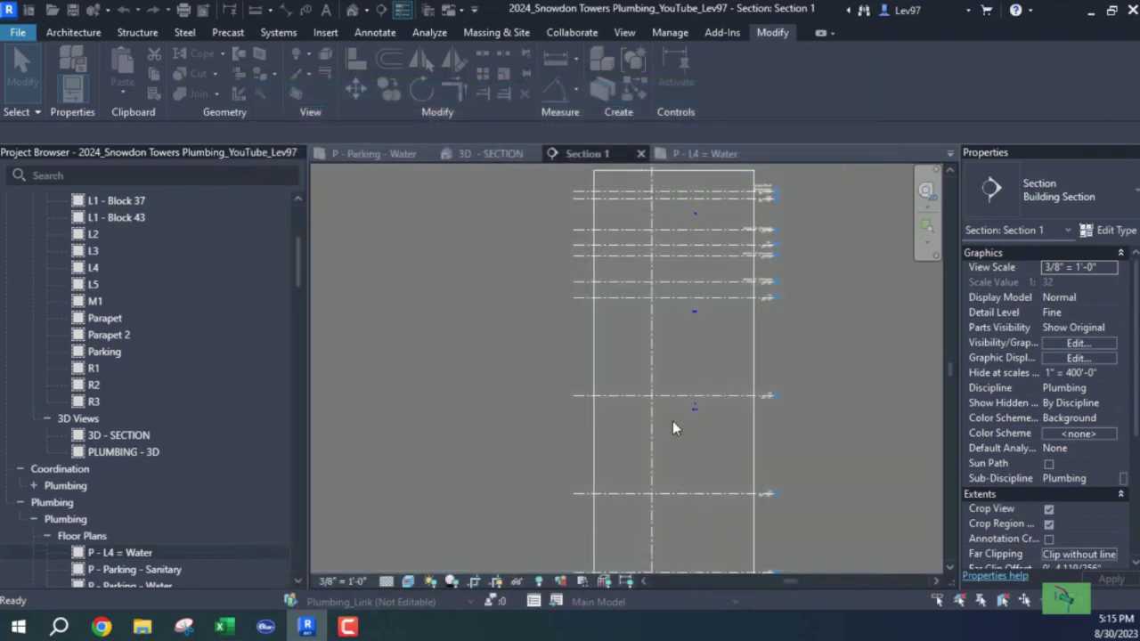
{"action": "scroll", "coordinate": [699, 341], "scroll_direction": "up", "scroll_amount": 2}
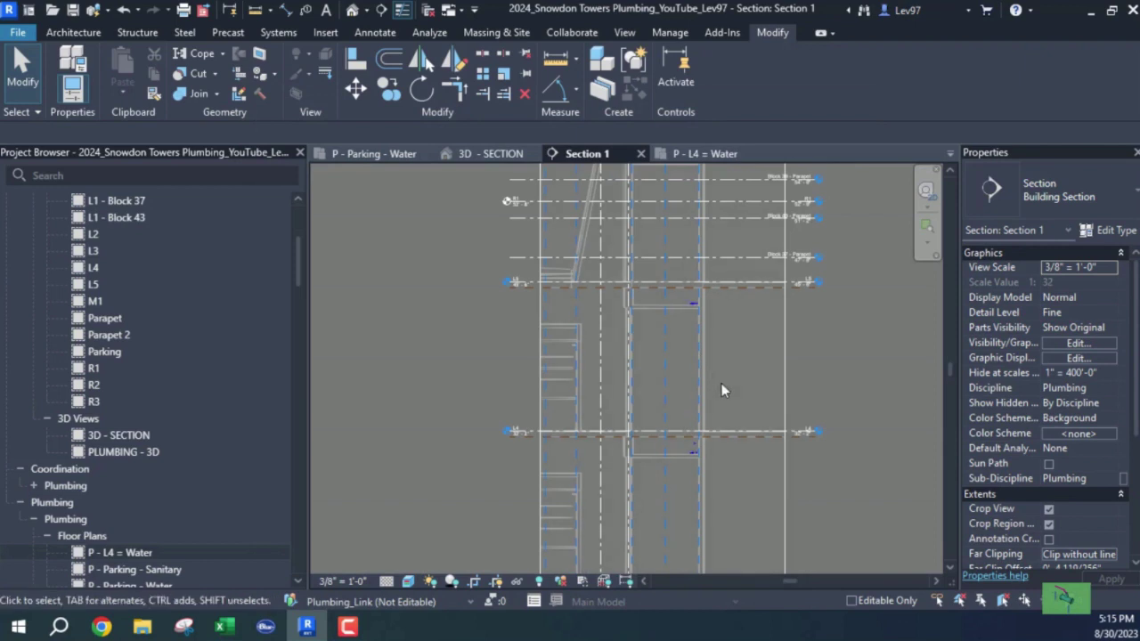
Step: Move the Section 1 line in the P - Parking - Water plan right beside the riser group
{"action": "scroll", "coordinate": [721, 385], "scroll_direction": "down", "scroll_amount": 2}
{"action": "middle_click_drag", "start_coordinate": [725, 504], "coordinate": [760, 278]}
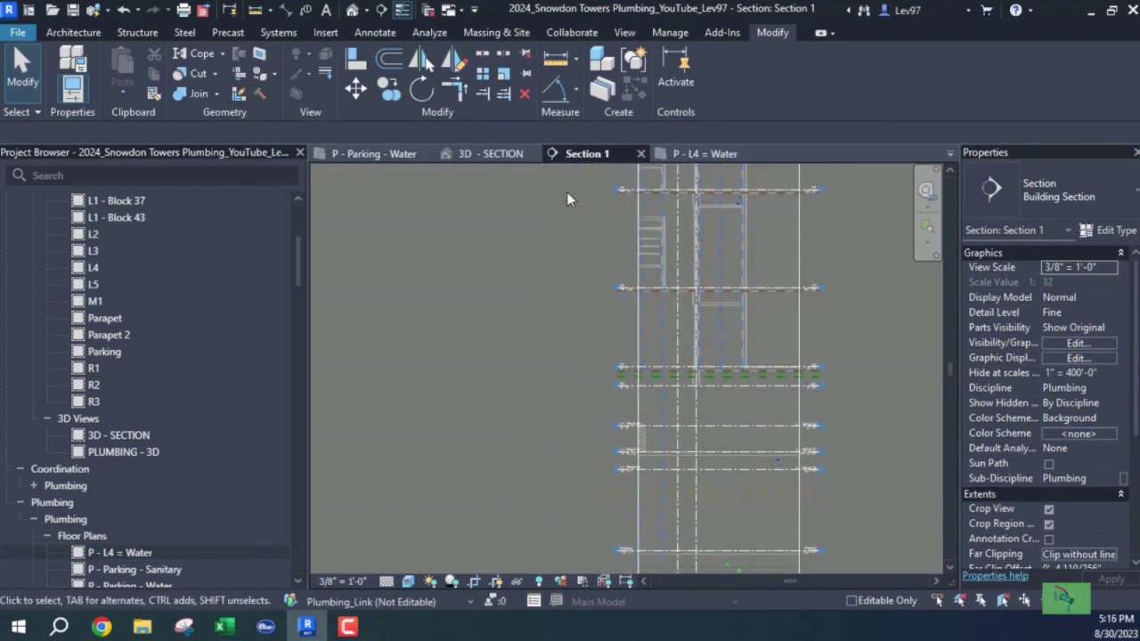
{"action": "left_click", "coordinate": [374, 153]}
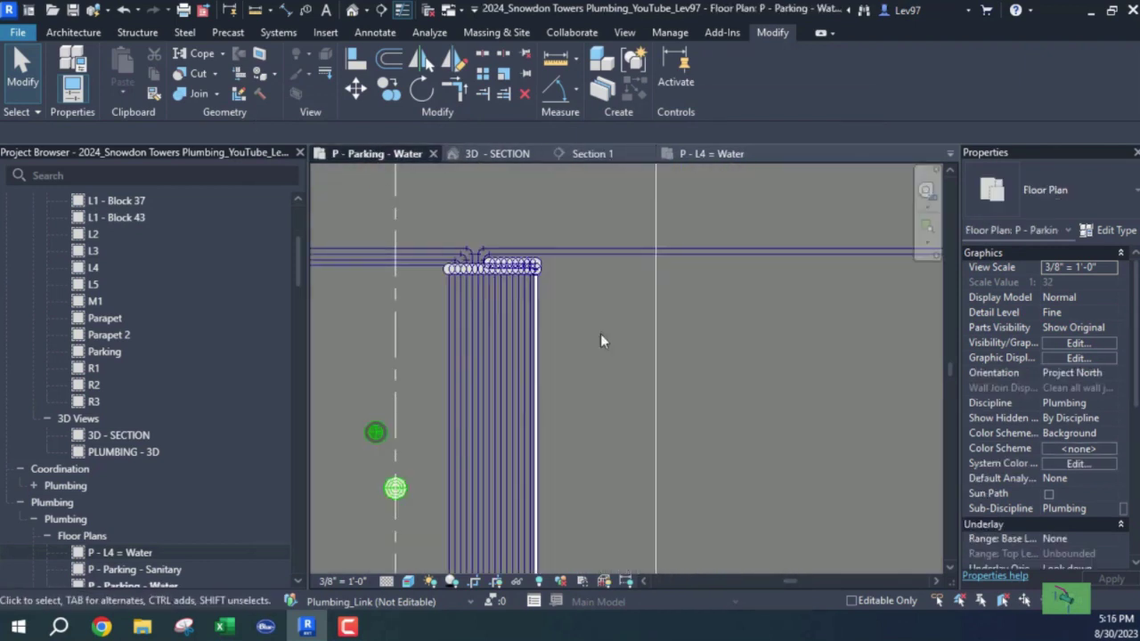
{"action": "left_click", "coordinate": [654, 356]}
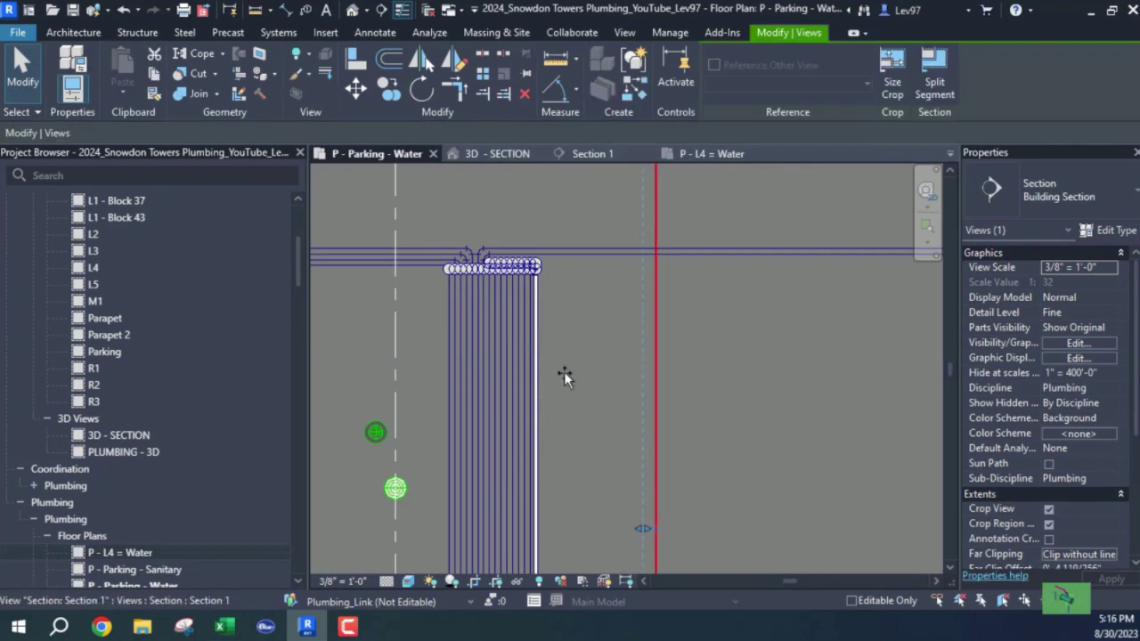
{"action": "left_click_drag", "start_coordinate": [565, 372], "coordinate": [545, 376]}
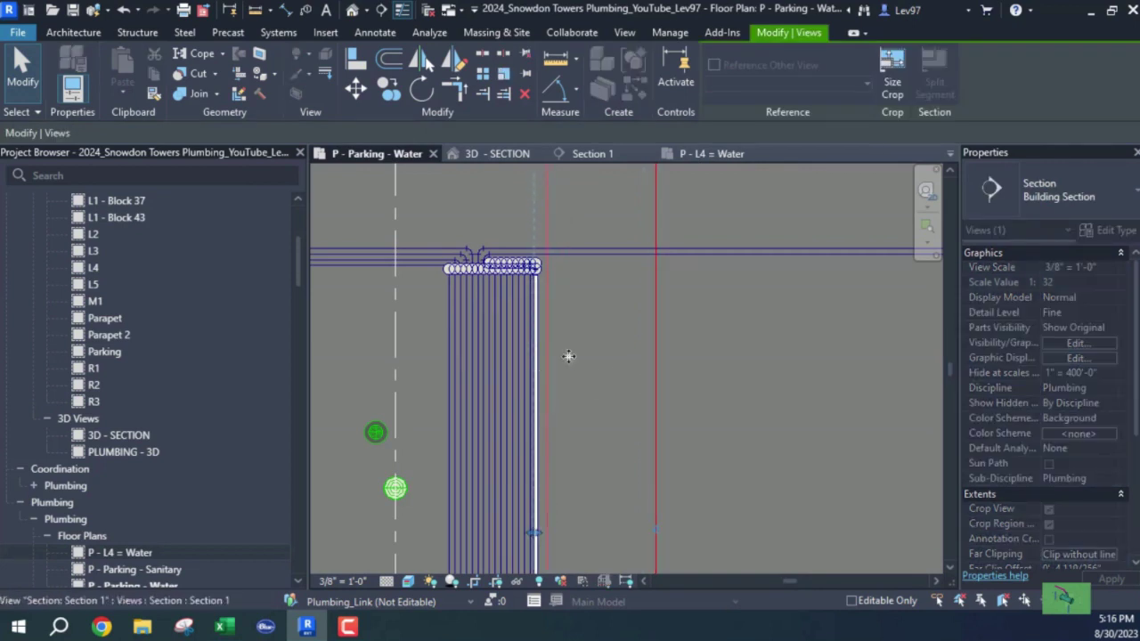
Step: Examine the water risers and their horizontal branches at the upper levels in Section 1
{"action": "left_click", "coordinate": [609, 157]}
{"action": "middle_click_drag", "start_coordinate": [577, 356], "coordinate": [598, 536]}
{"action": "middle_click_drag", "start_coordinate": [597, 385], "coordinate": [547, 545]}
{"action": "scroll", "coordinate": [738, 459], "scroll_direction": "up", "scroll_amount": 1}
{"action": "scroll", "coordinate": [737, 462], "scroll_direction": "up", "scroll_amount": 4}
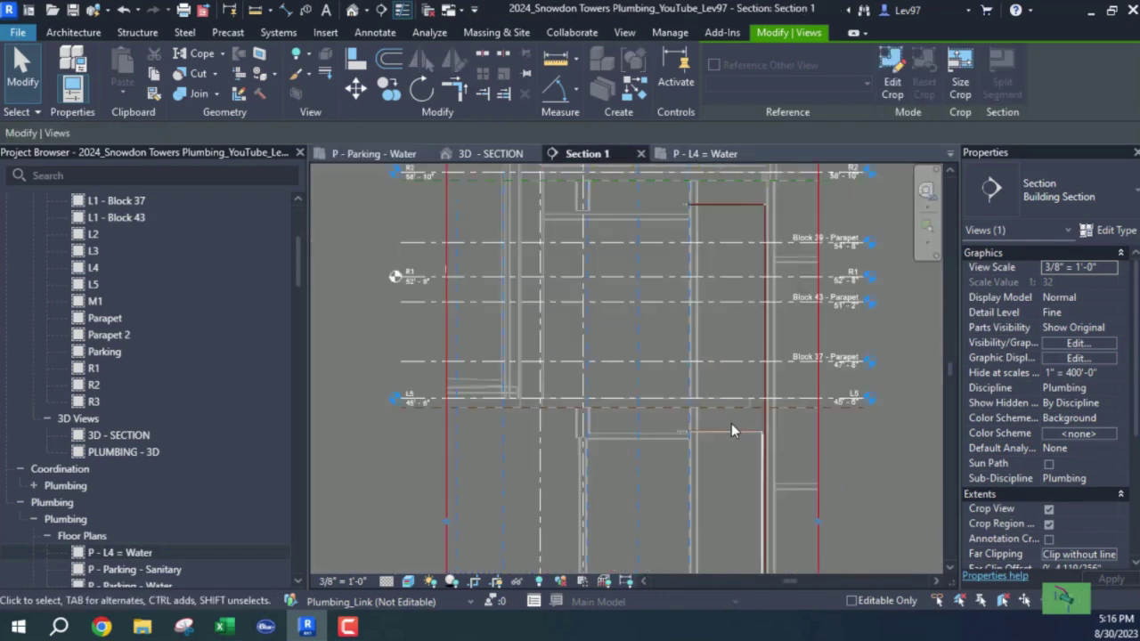
{"action": "middle_click_drag", "start_coordinate": [684, 466], "coordinate": [711, 461]}
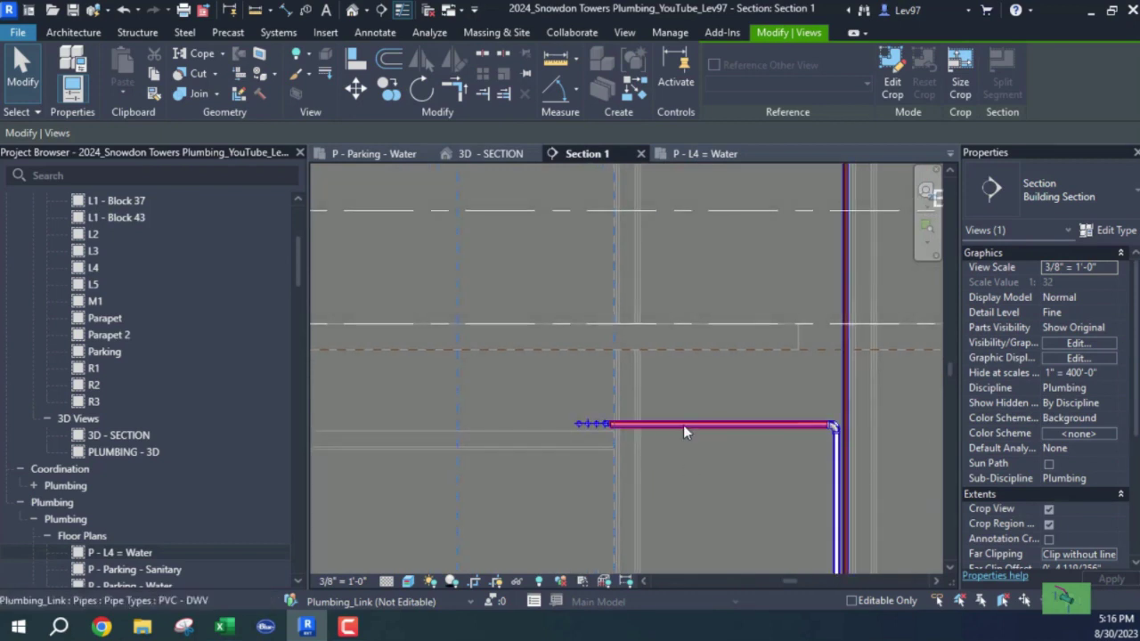
{"action": "scroll", "coordinate": [712, 469], "scroll_direction": "down", "scroll_amount": 3}
{"action": "scroll", "coordinate": [678, 280], "scroll_direction": "up", "scroll_amount": 2}
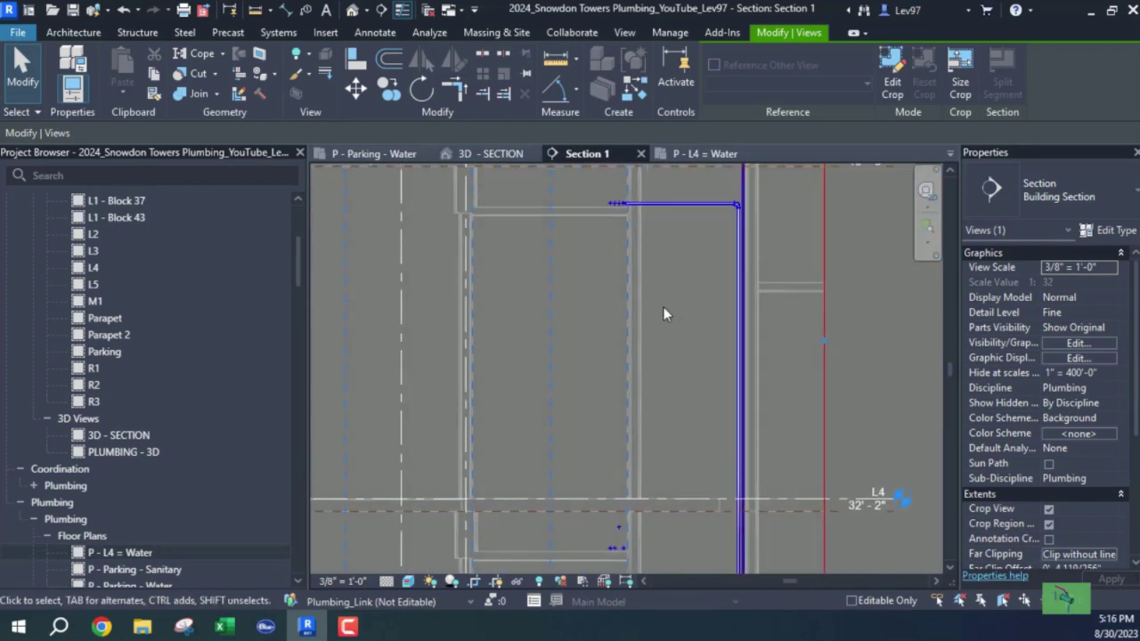
{"action": "scroll", "coordinate": [695, 392], "scroll_direction": "down", "scroll_amount": 3}
{"action": "scroll", "coordinate": [624, 374], "scroll_direction": "up", "scroll_amount": 3}
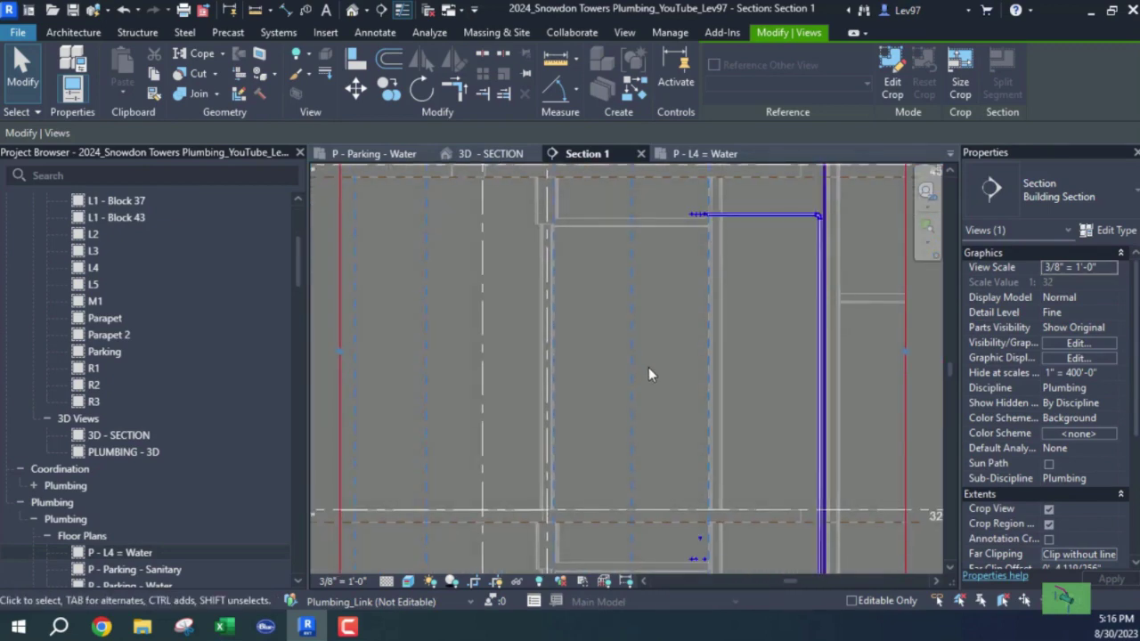
Step: Check the view range settings of the P - Parking - Water plan without changing them
{"action": "left_click", "coordinate": [396, 154]}
{"action": "left_click", "coordinate": [657, 412]}
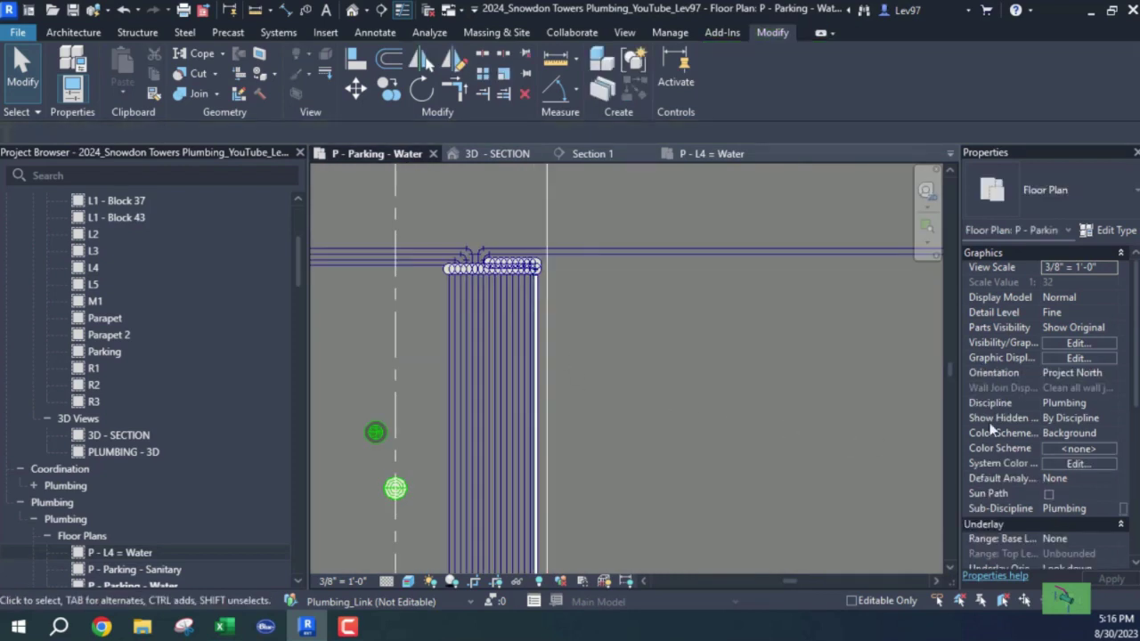
{"action": "scroll", "coordinate": [1013, 383], "scroll_direction": "down", "scroll_amount": 5}
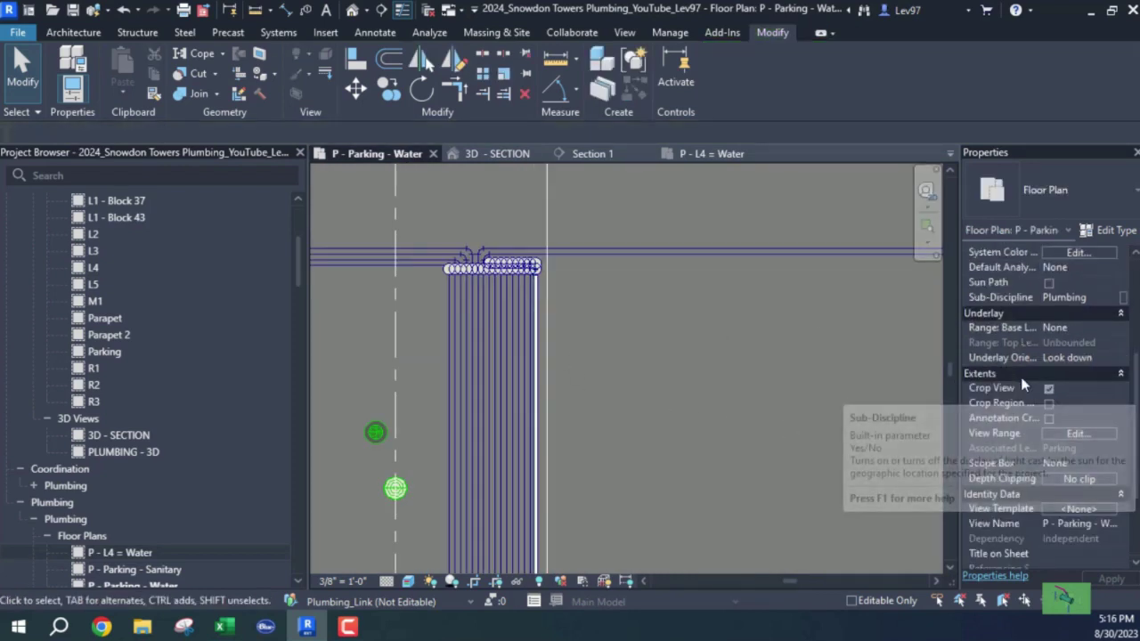
{"action": "left_click", "coordinate": [1061, 432]}
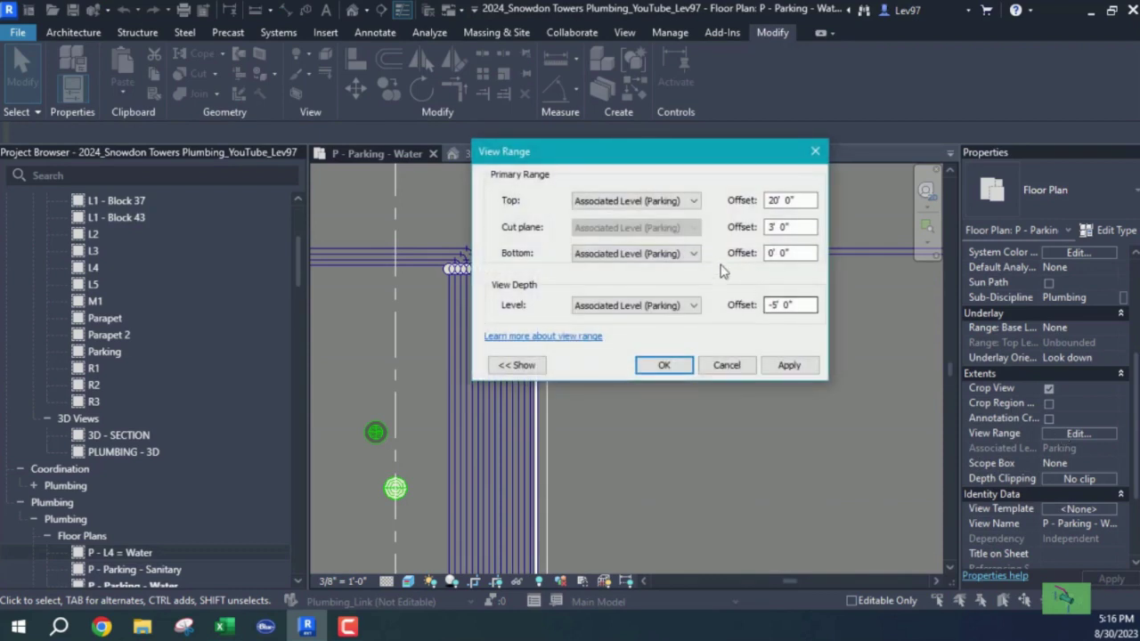
{"action": "left_click", "coordinate": [726, 365]}
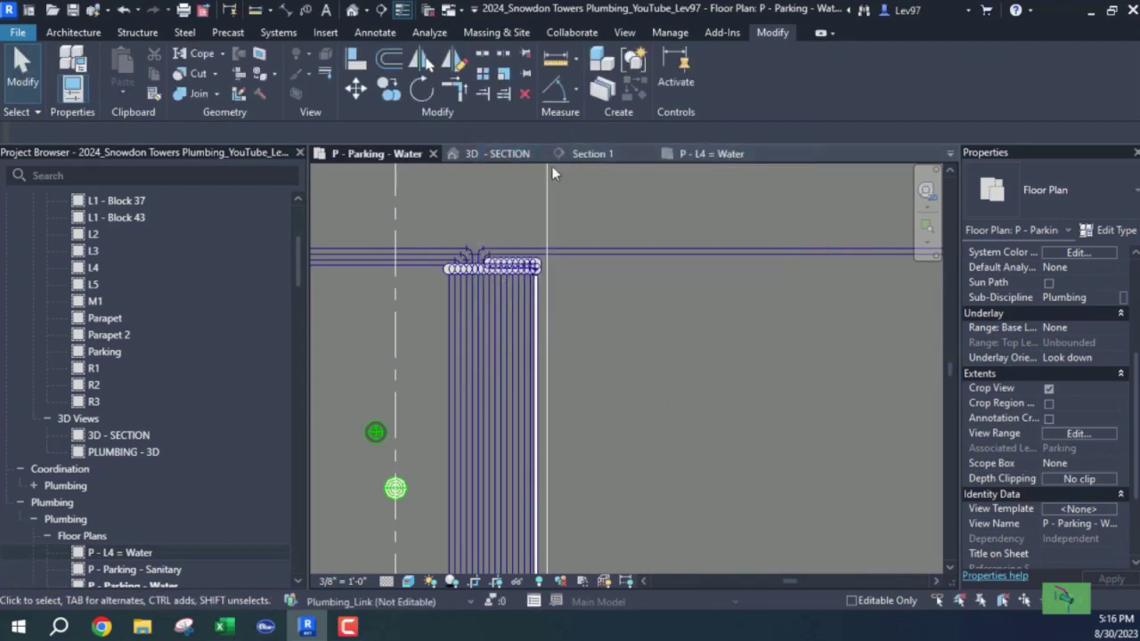
Step: Turn off the Snowdon Towers Sample Plumbing.rvt link in the visibility overrides of the P - L4 = Water plan
{"action": "left_click", "coordinate": [713, 154]}
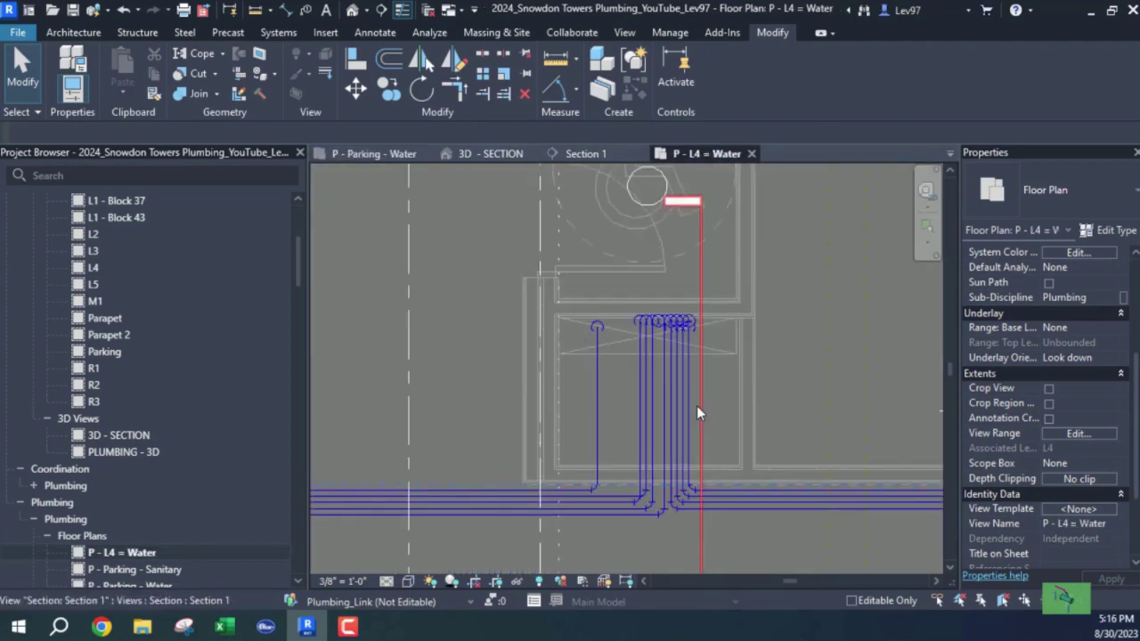
{"action": "key", "text": "v"}
{"action": "key", "text": "v"}
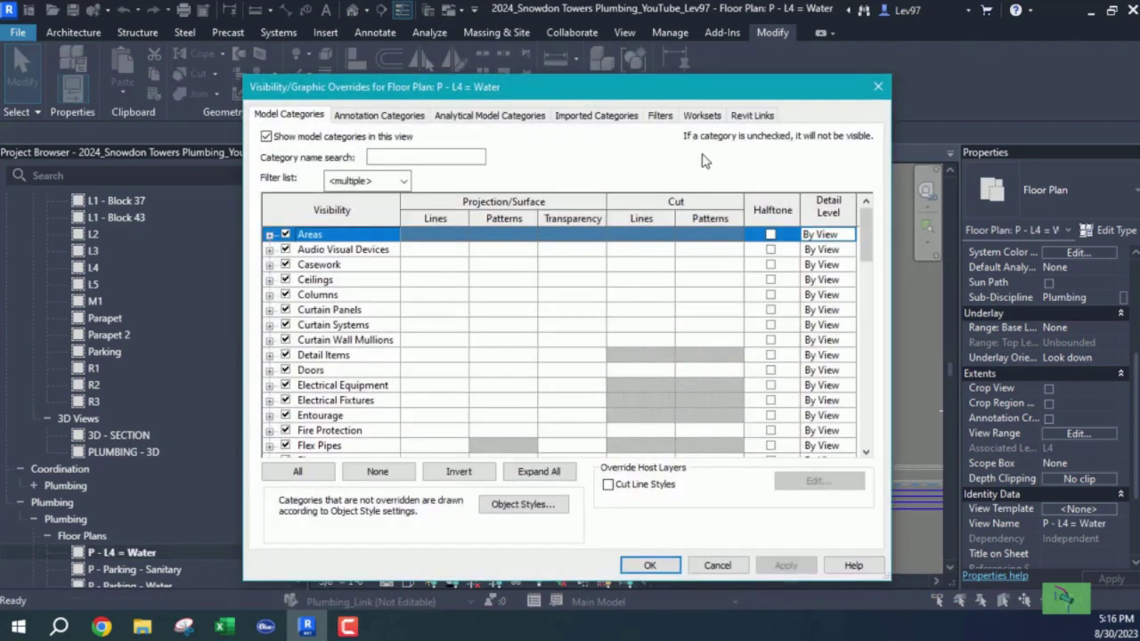
{"action": "left_click", "coordinate": [751, 116]}
{"action": "left_click", "coordinate": [284, 205]}
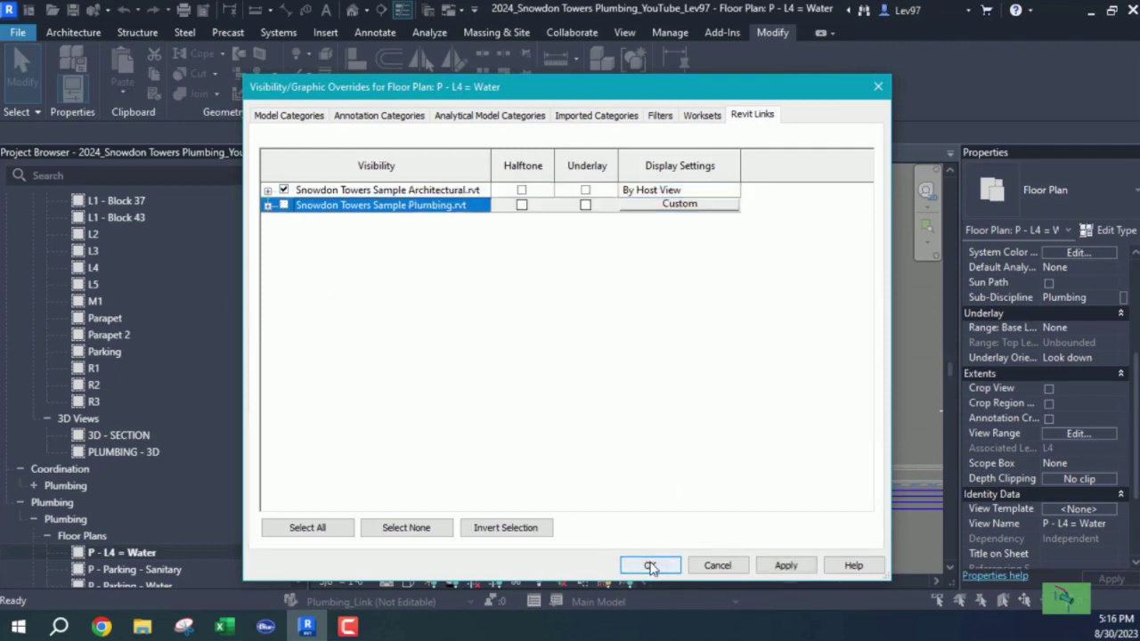
{"action": "left_click", "coordinate": [651, 565]}
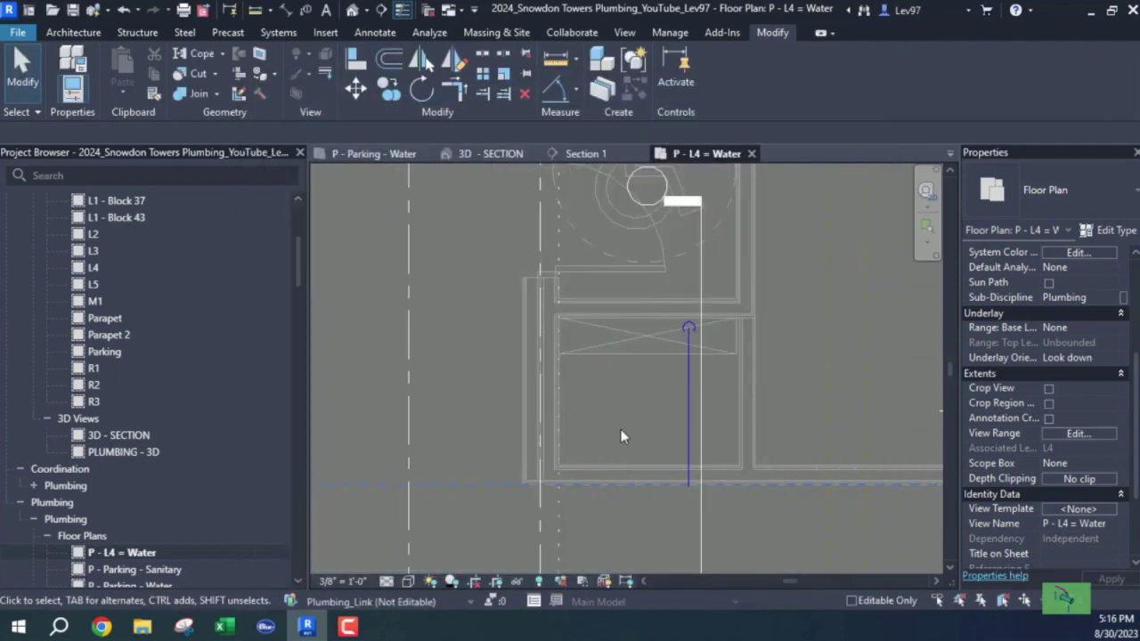
Step: Set the P - L4 = Water plan to the Realistic visual style and Fine detail level
{"action": "middle_click_drag", "start_coordinate": [632, 436], "coordinate": [583, 438]}
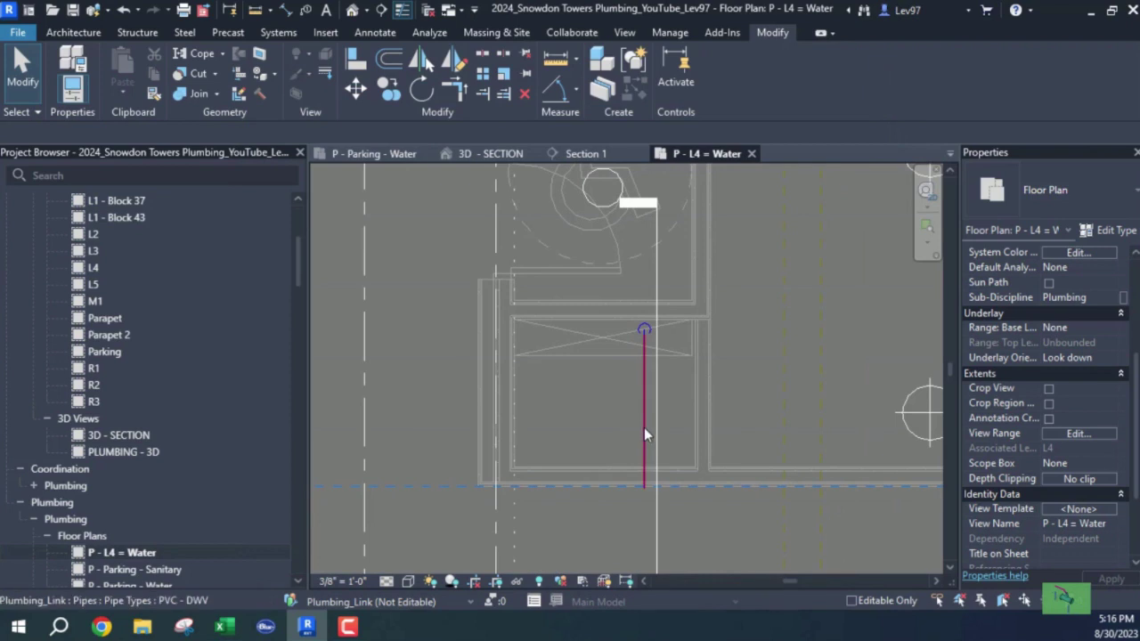
{"action": "left_click", "coordinate": [644, 428]}
{"action": "left_click", "coordinate": [596, 441]}
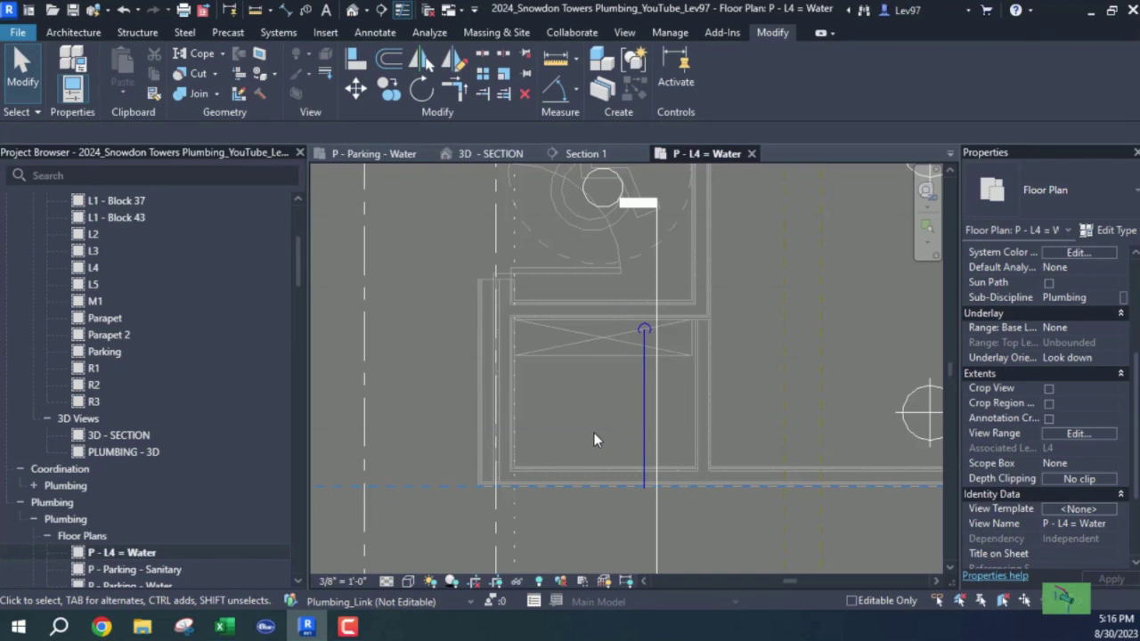
{"action": "left_click", "coordinate": [403, 583]}
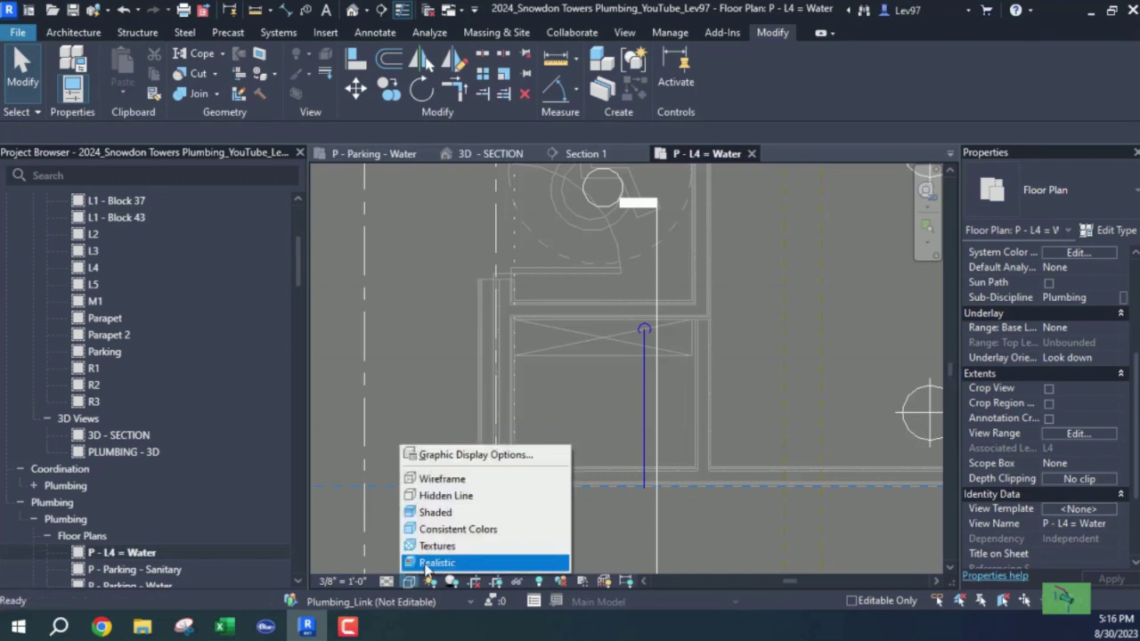
{"action": "left_click", "coordinate": [431, 564]}
{"action": "left_click", "coordinate": [387, 583]}
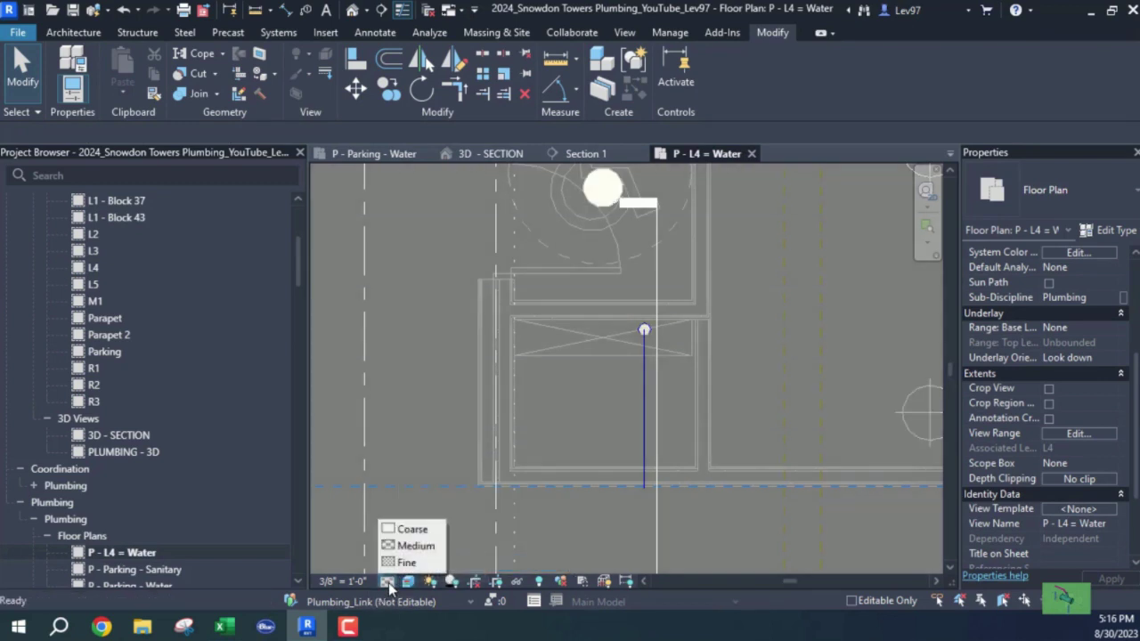
{"action": "left_click", "coordinate": [406, 562]}
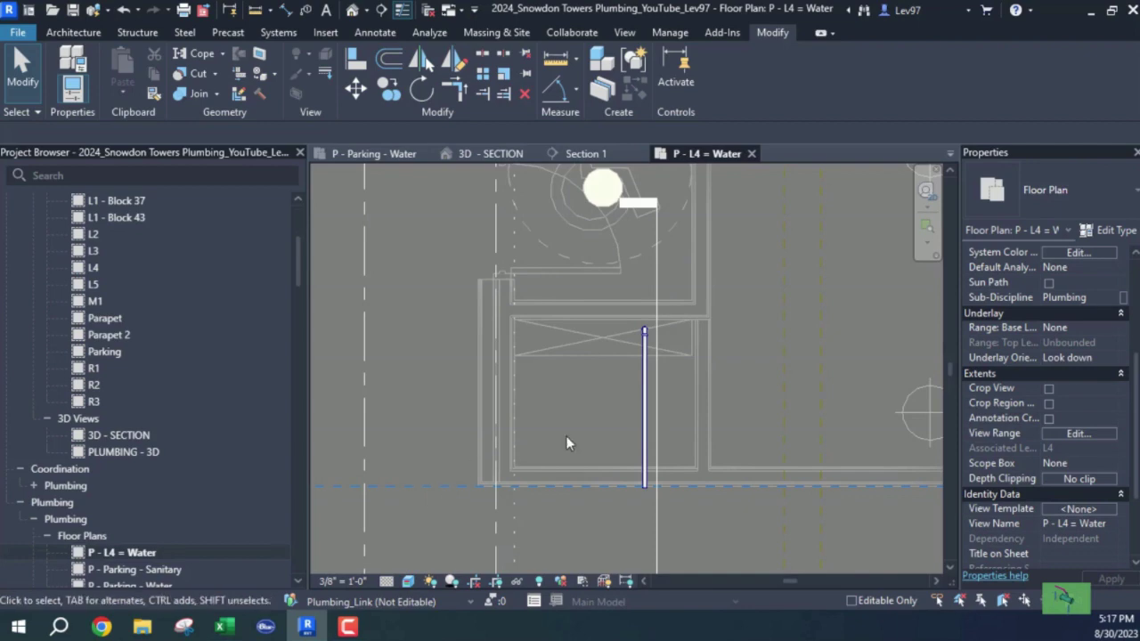
Step: Examine the L4 corridor and the kitchens and bathrooms of the adjoining units for a water route from the riser branch
{"action": "scroll", "coordinate": [574, 472], "scroll_direction": "down", "scroll_amount": 3}
{"action": "middle_click_drag", "start_coordinate": [575, 476], "coordinate": [481, 311]}
{"action": "scroll", "coordinate": [487, 394], "scroll_direction": "down", "scroll_amount": 2}
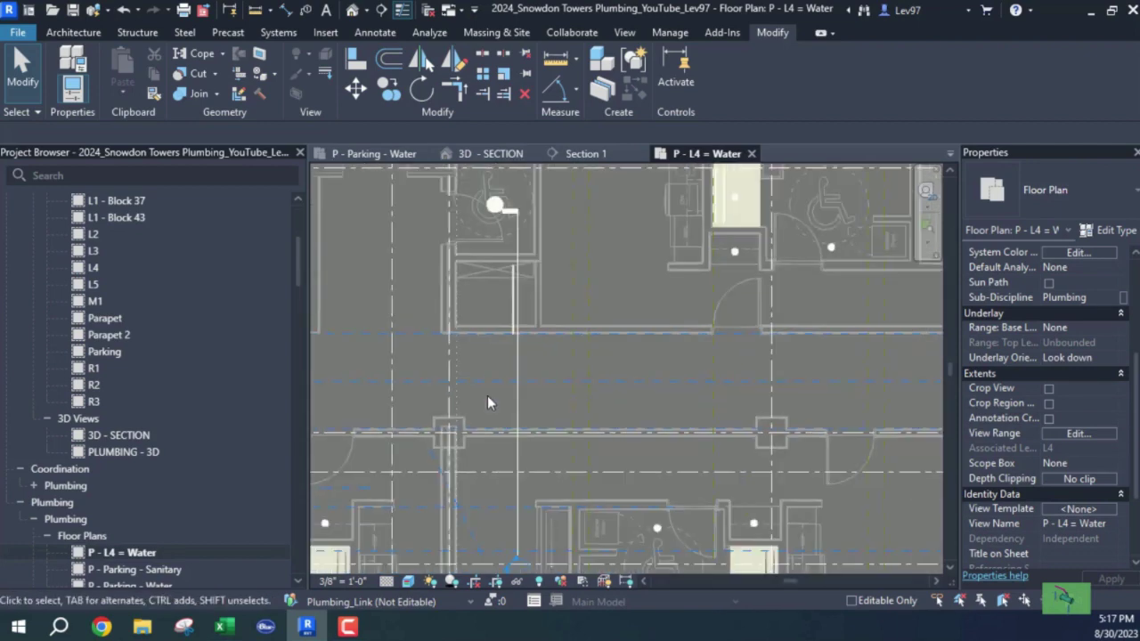
{"action": "middle_click_drag", "start_coordinate": [512, 427], "coordinate": [374, 498]}
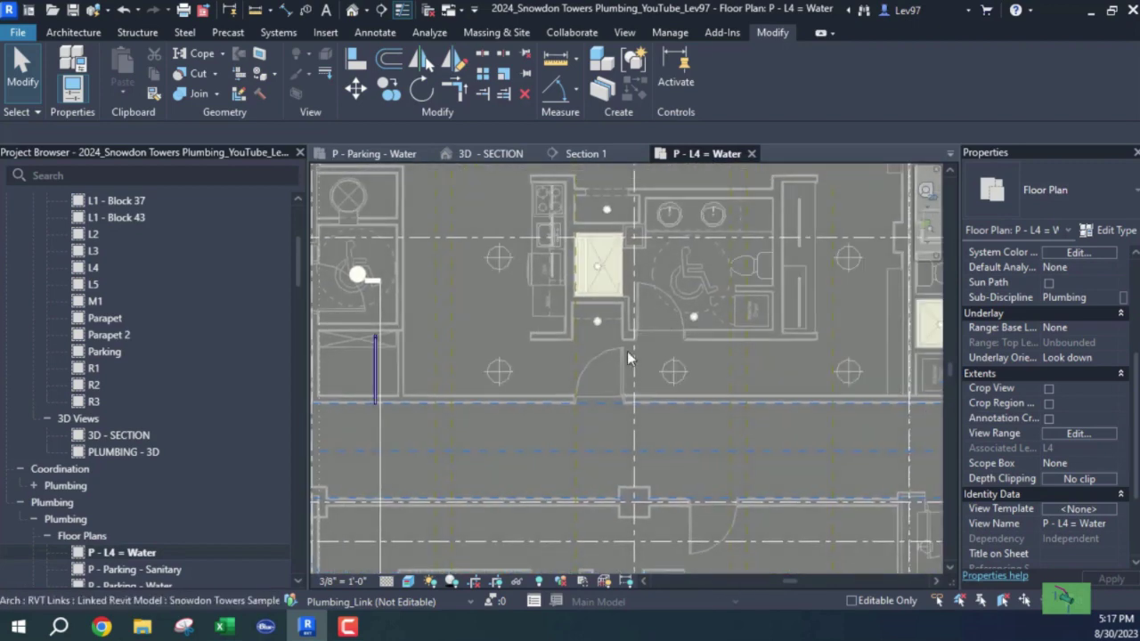
{"action": "middle_click_drag", "start_coordinate": [438, 410], "coordinate": [402, 424]}
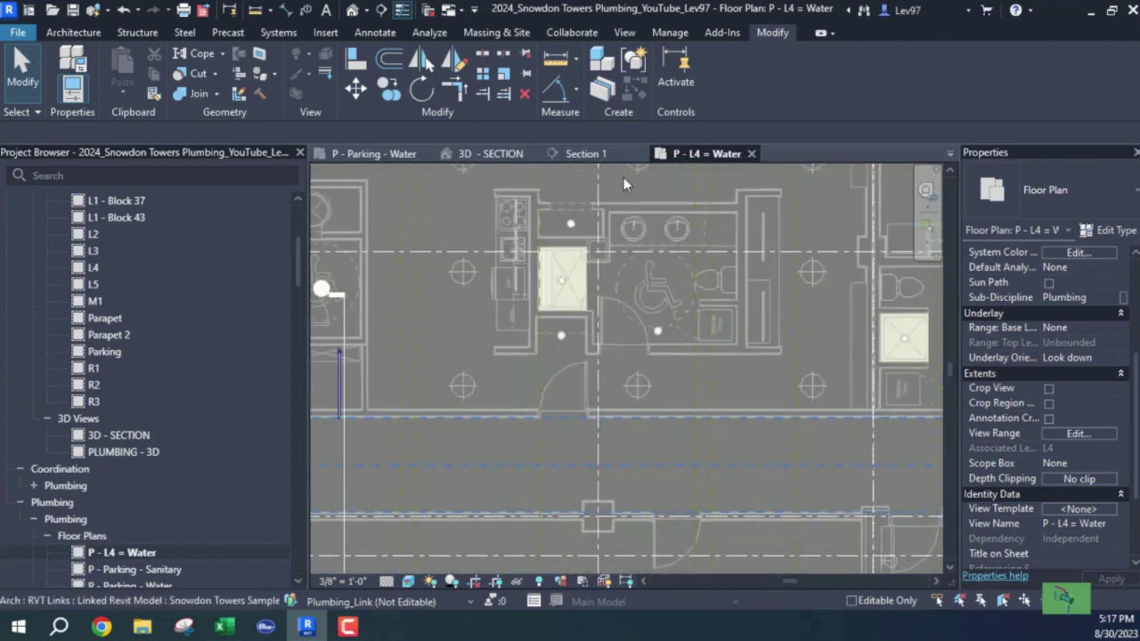
{"action": "middle_click_drag", "start_coordinate": [717, 375], "coordinate": [683, 419]}
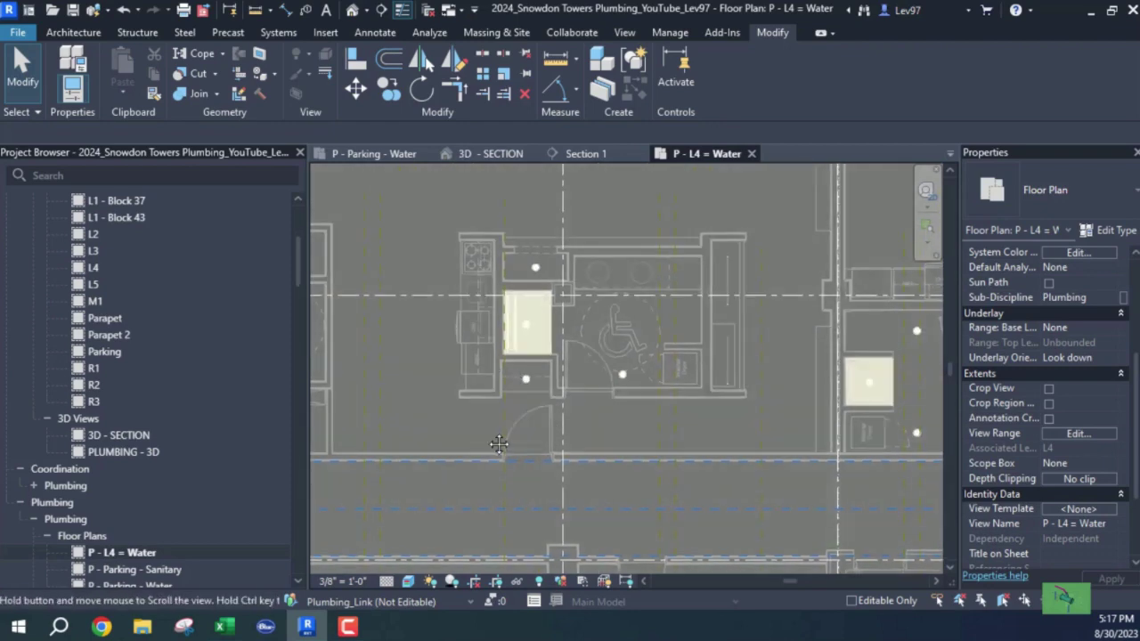
{"action": "middle_click_drag", "start_coordinate": [498, 443], "coordinate": [590, 420]}
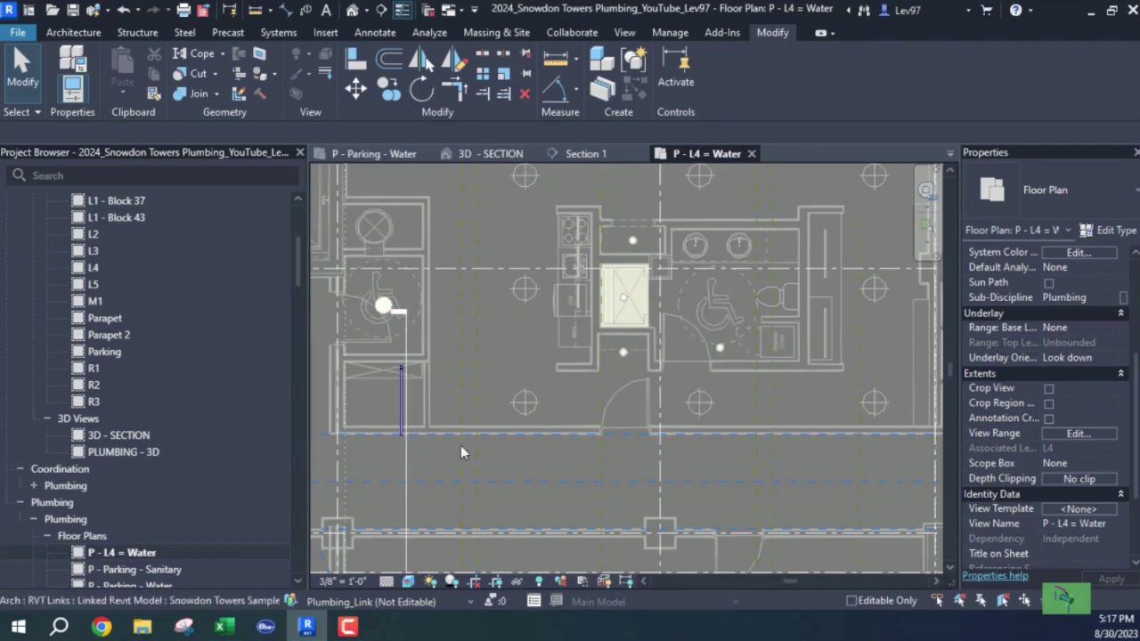
{"action": "middle_click_drag", "start_coordinate": [541, 414], "coordinate": [517, 420]}
{"action": "middle_click_drag", "start_coordinate": [652, 356], "coordinate": [576, 329]}
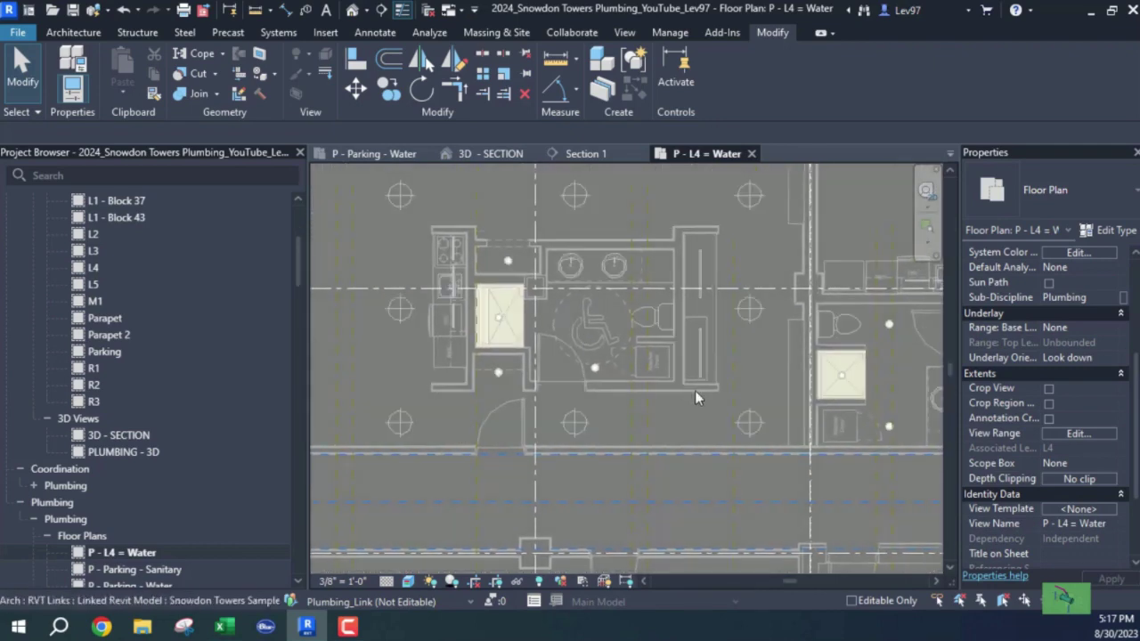
{"action": "middle_click_drag", "start_coordinate": [689, 392], "coordinate": [558, 349]}
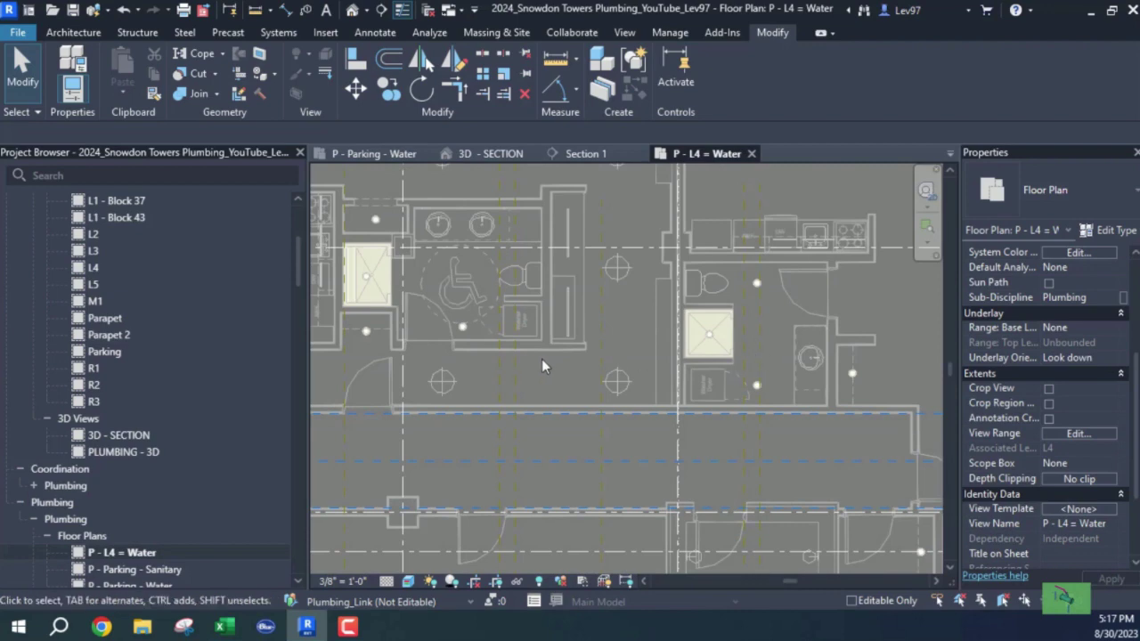
{"action": "middle_click_drag", "start_coordinate": [757, 352], "coordinate": [521, 304]}
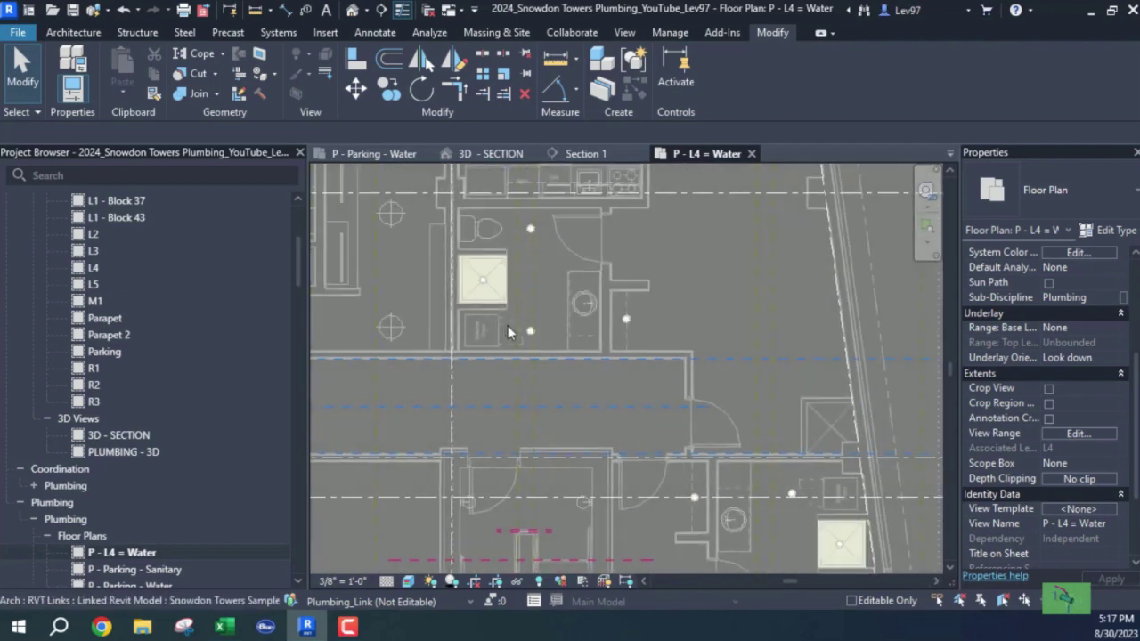
{"action": "middle_click_drag", "start_coordinate": [577, 433], "coordinate": [614, 331]}
{"action": "middle_click_drag", "start_coordinate": [659, 369], "coordinate": [786, 399]}
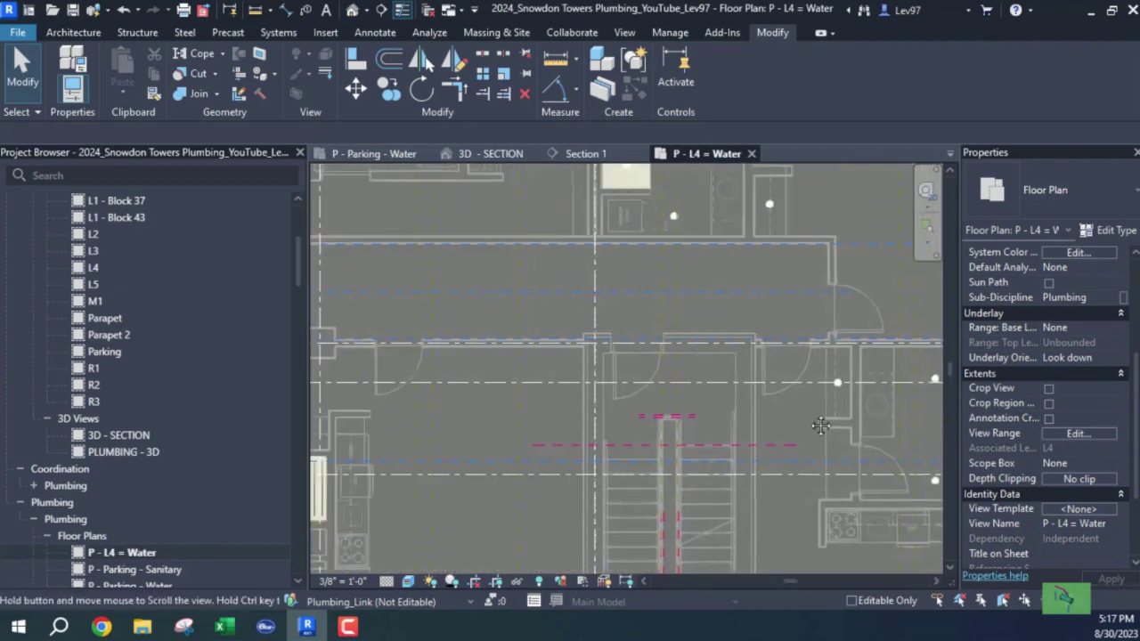
{"action": "middle_click_drag", "start_coordinate": [512, 294], "coordinate": [618, 374]}
{"action": "mouse_move", "coordinate": [560, 301]}
{"action": "middle_mouse_down"}
{"action": "mouse_move", "coordinate": [618, 402]}
{"action": "mouse_move", "coordinate": [608, 439]}
{"action": "middle_mouse_up"}
{"action": "middle_click_drag", "start_coordinate": [426, 374], "coordinate": [426, 369]}
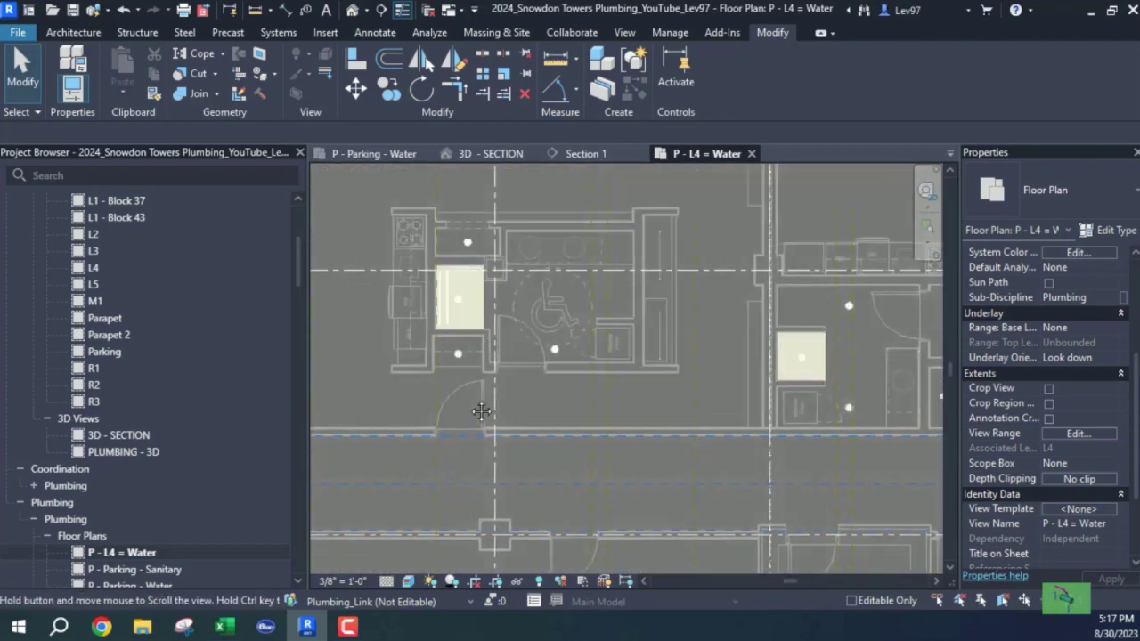
{"action": "middle_click_drag", "start_coordinate": [355, 412], "coordinate": [508, 399]}
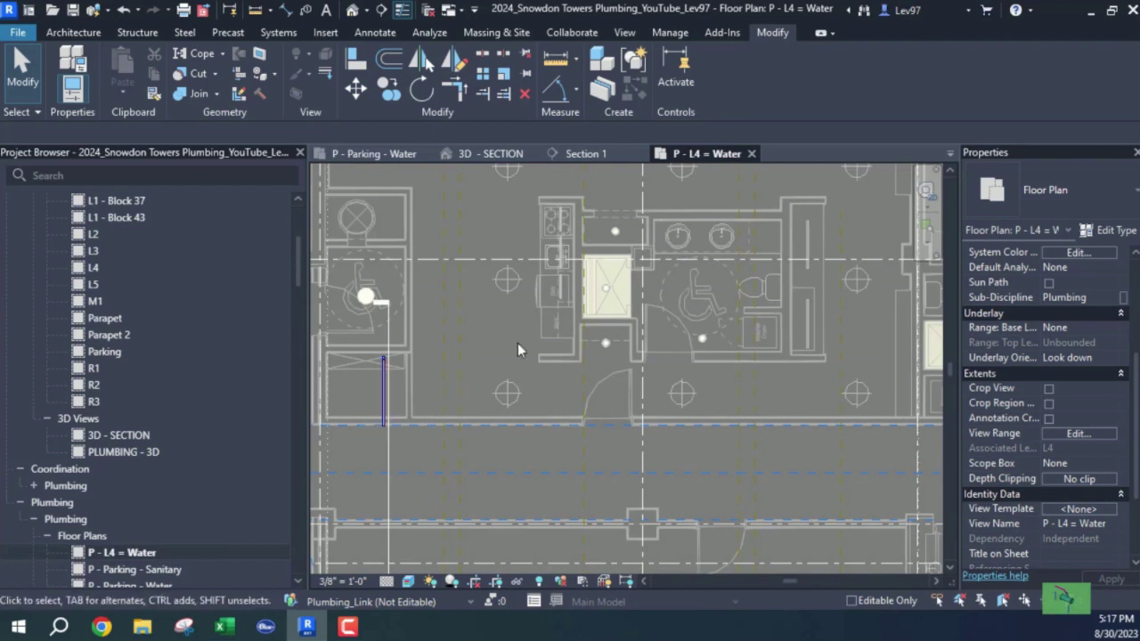
{"action": "middle_click_drag", "start_coordinate": [518, 343], "coordinate": [441, 377]}
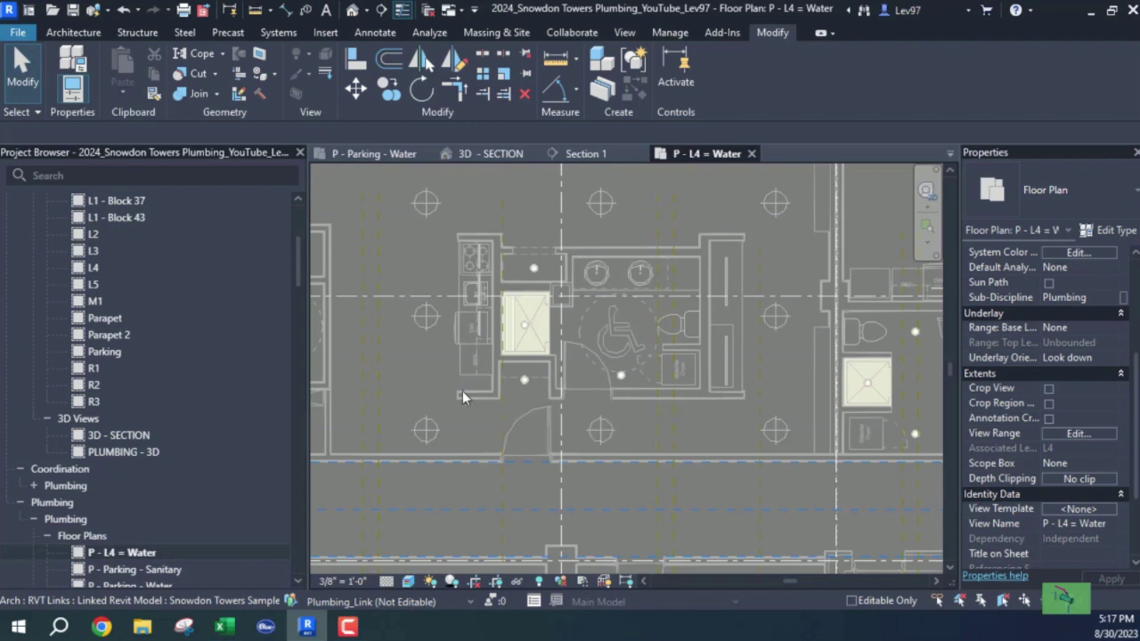
{"action": "middle_click_drag", "start_coordinate": [439, 419], "coordinate": [515, 416]}
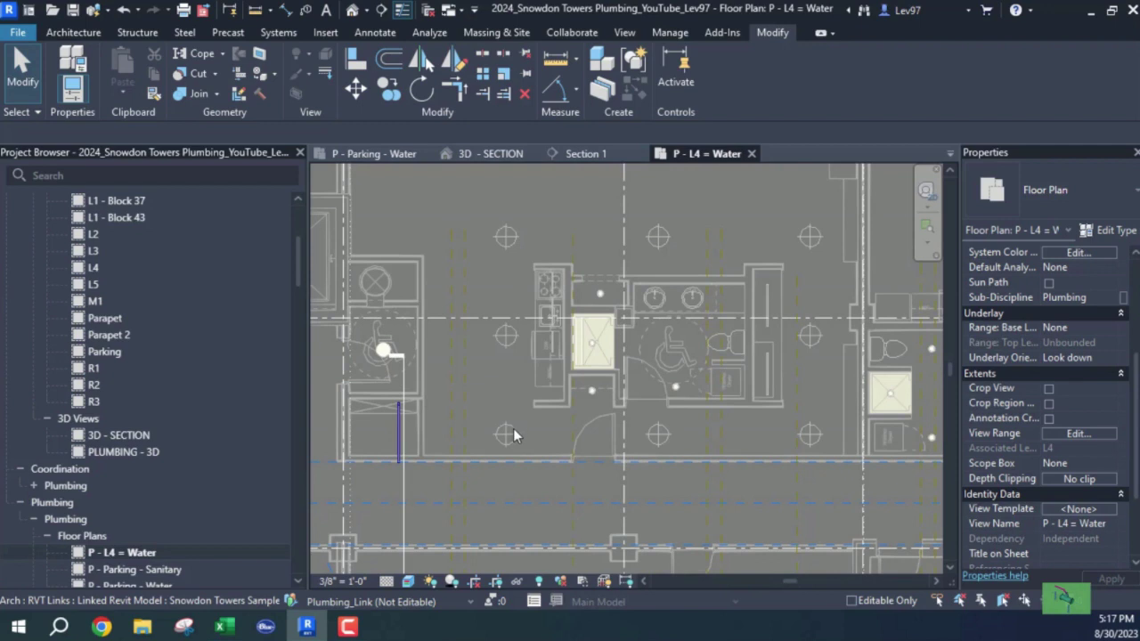